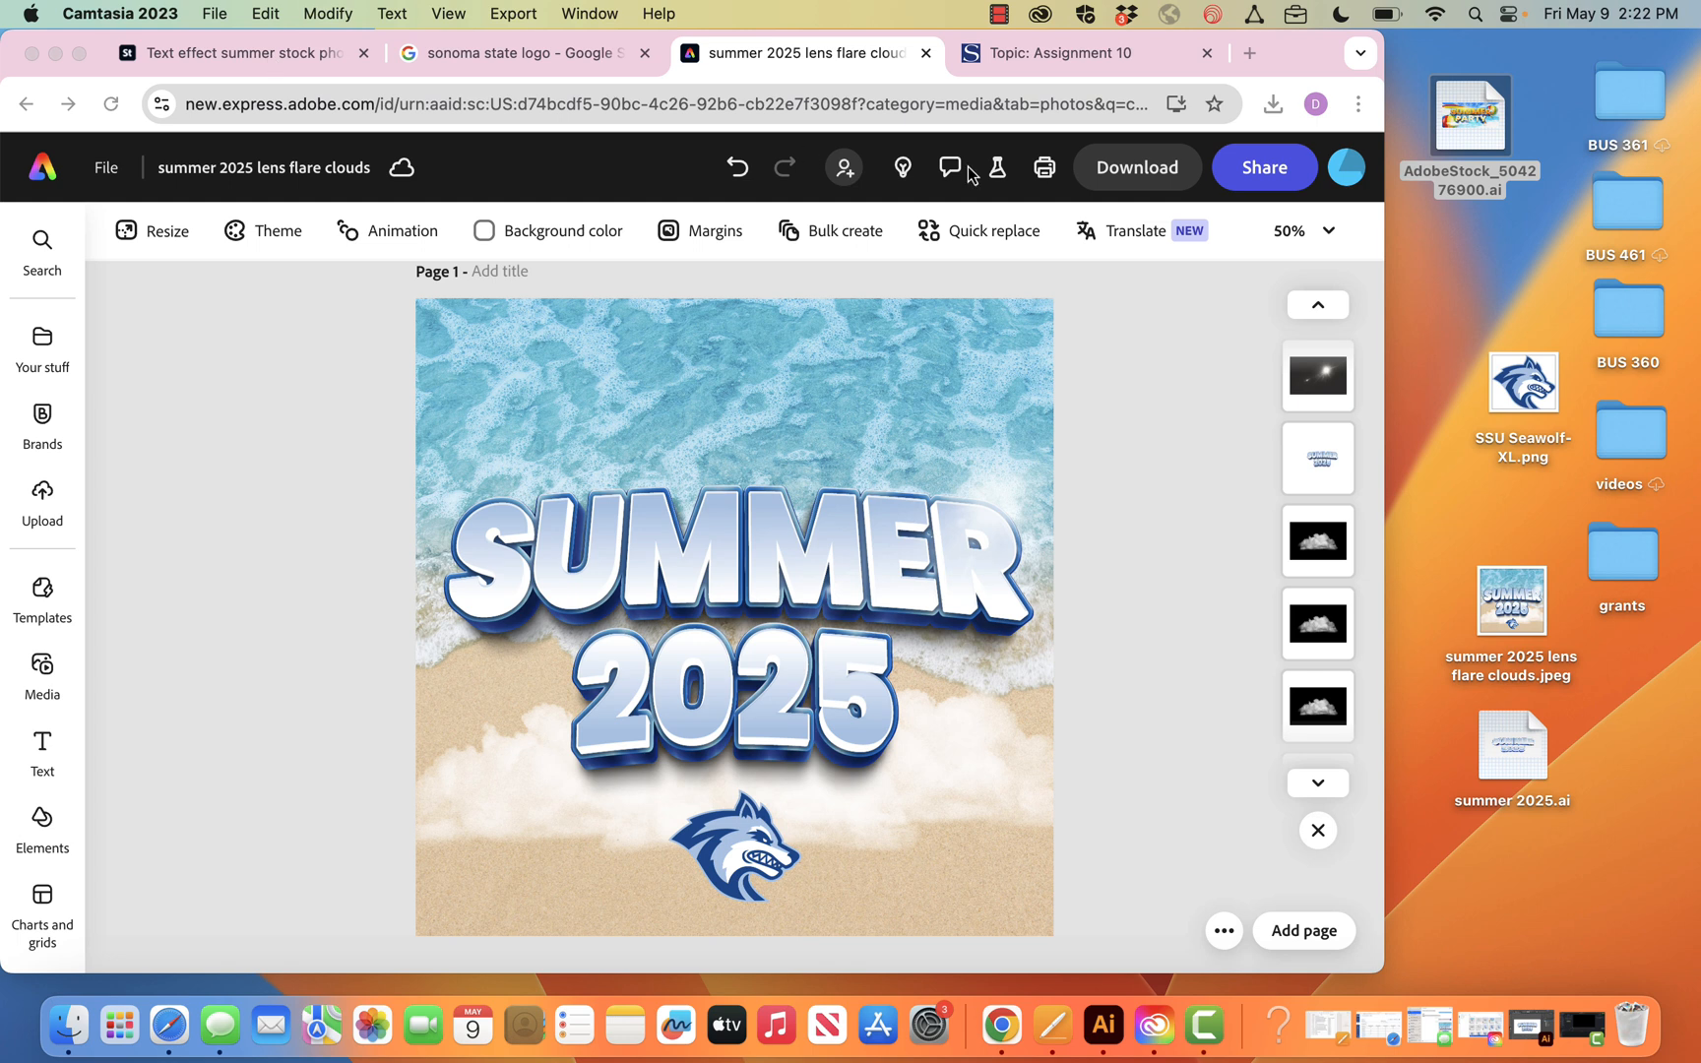
Switch to Illustrator and change the text 2025 to 2026 in the summer 2025.ai artwork, leaving SUMMER as is
click(1107, 1037)
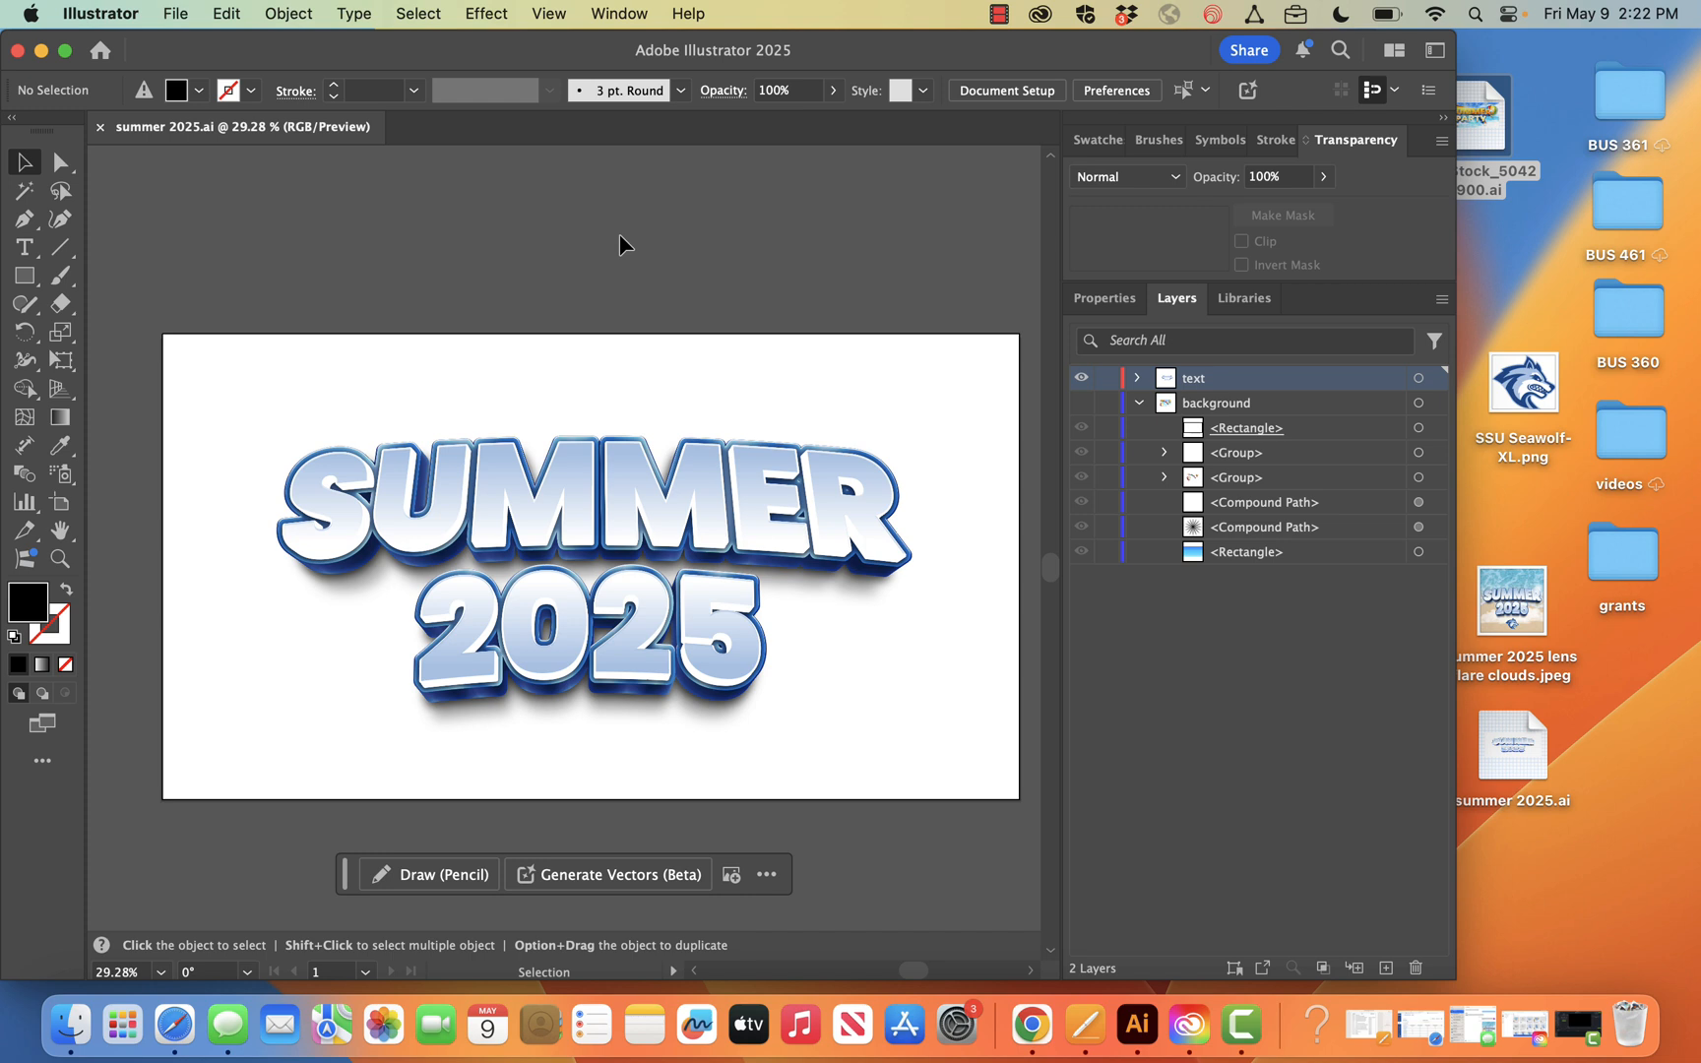
click(1138, 378)
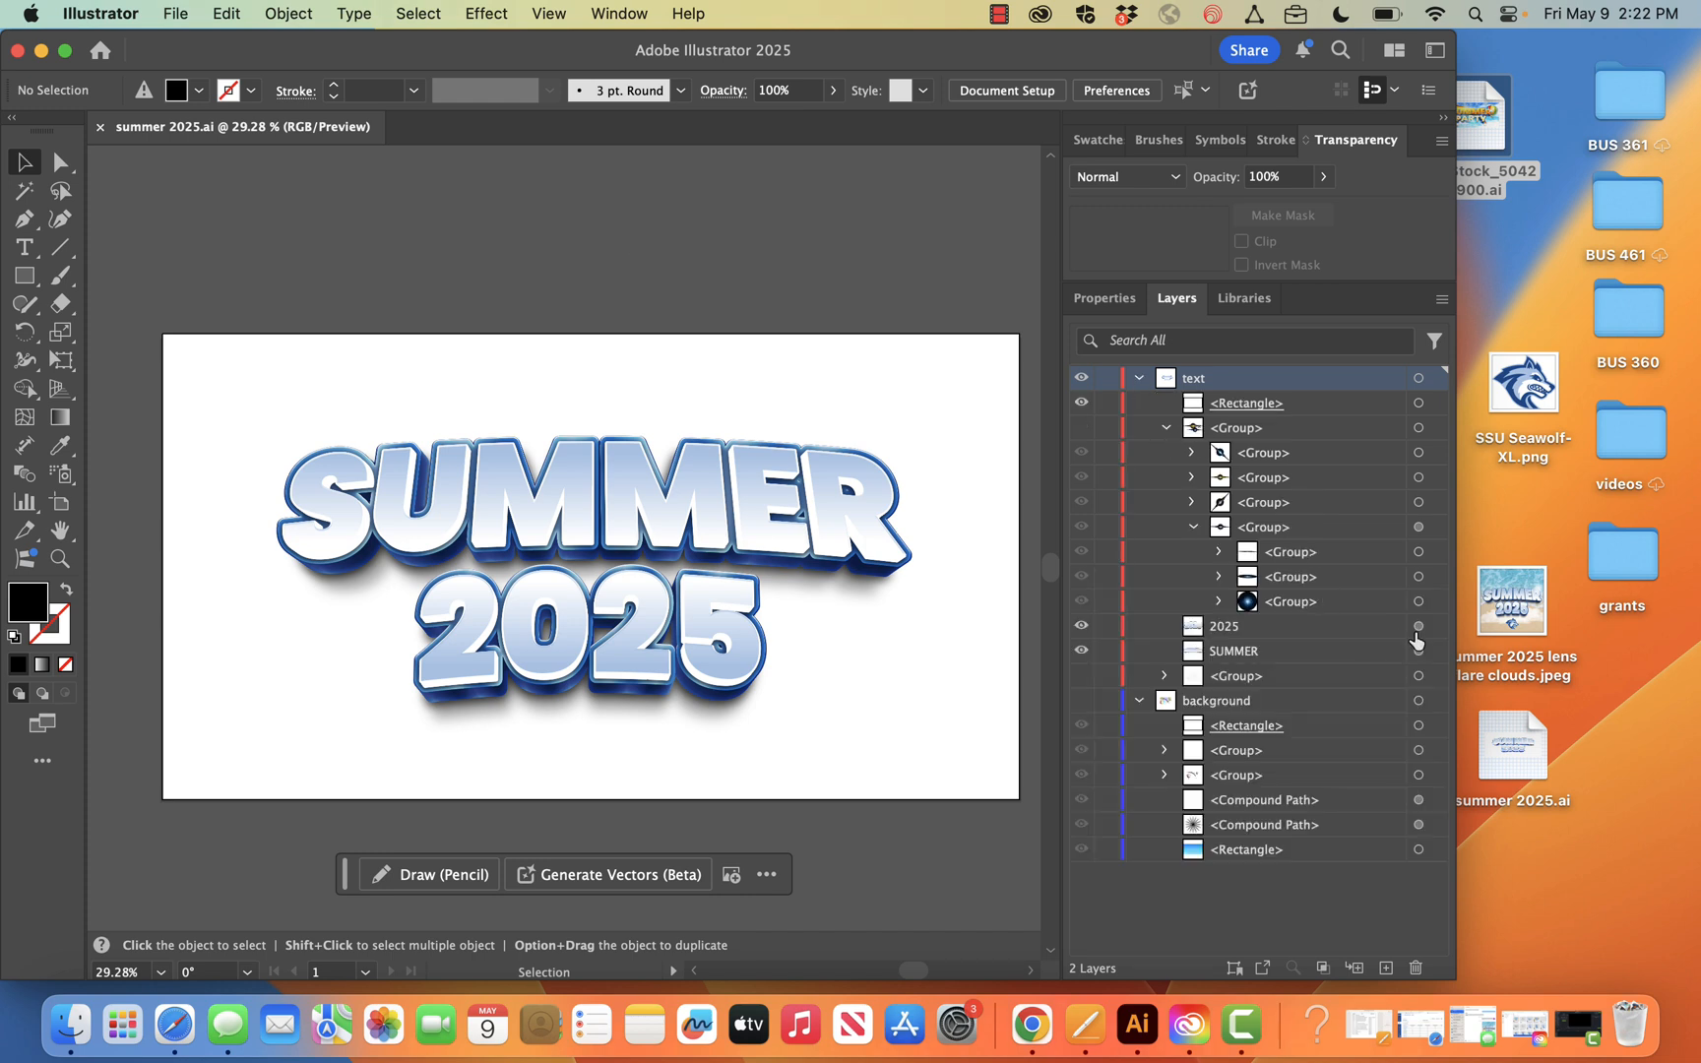
click(1419, 629)
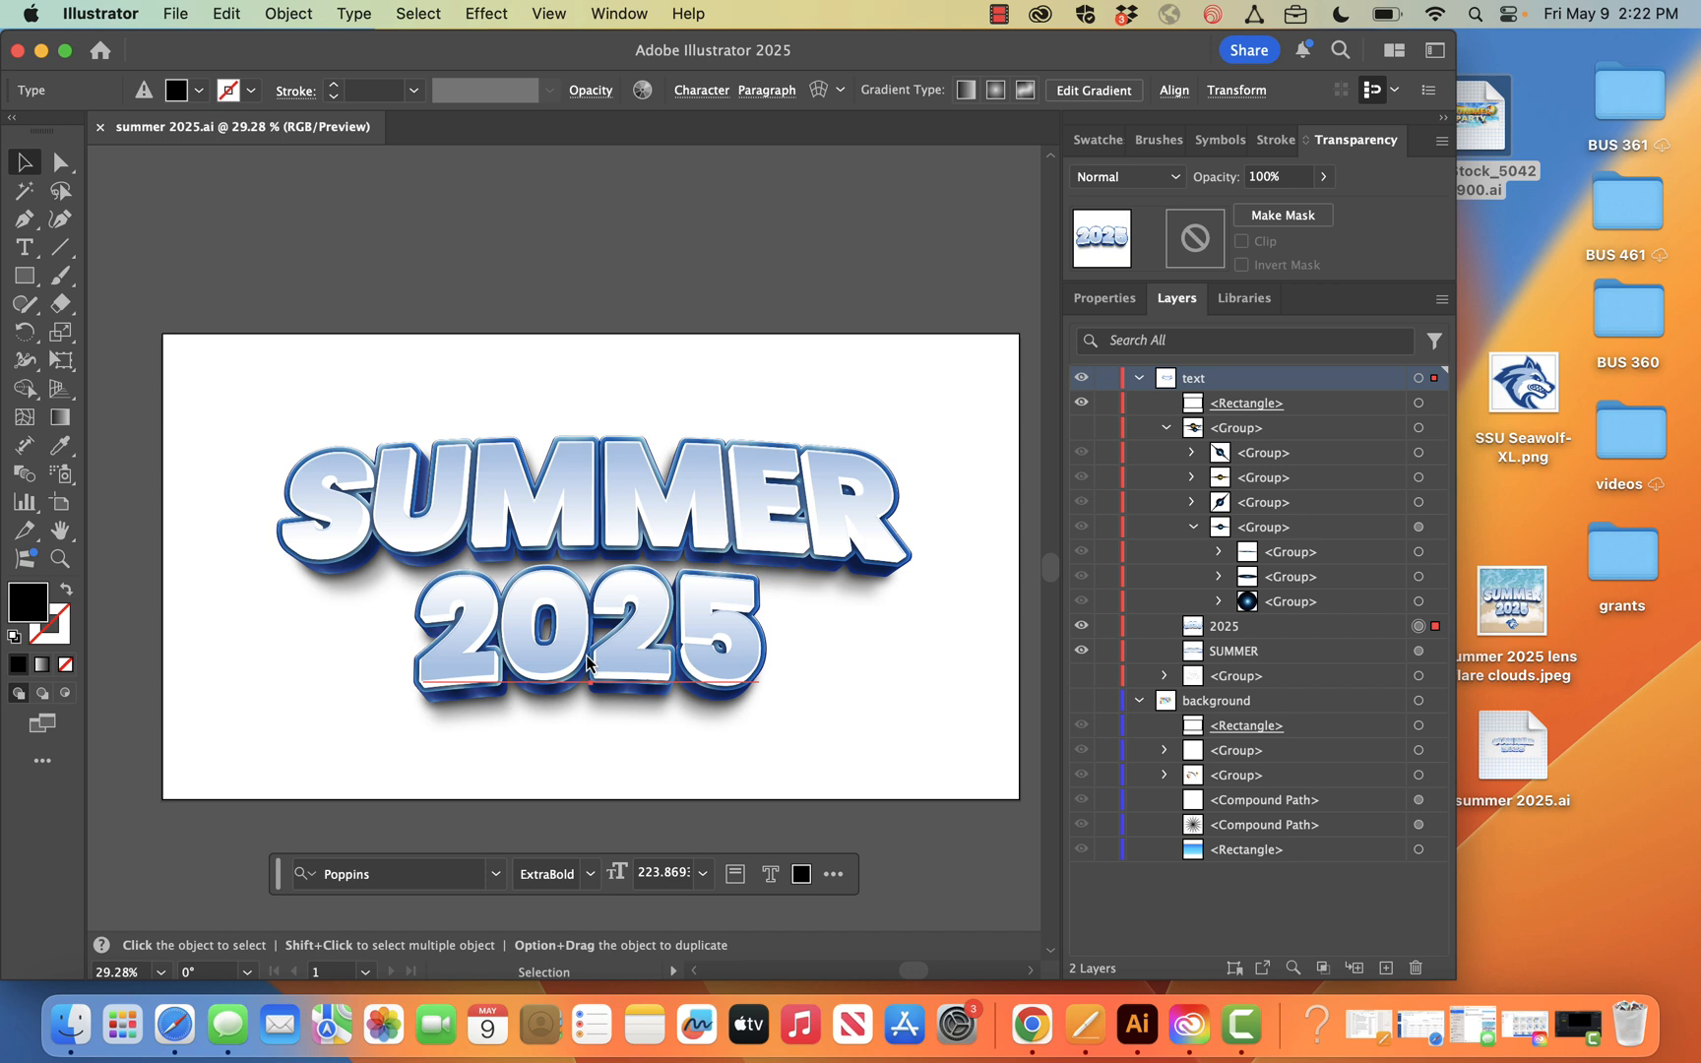
double_click(691, 640)
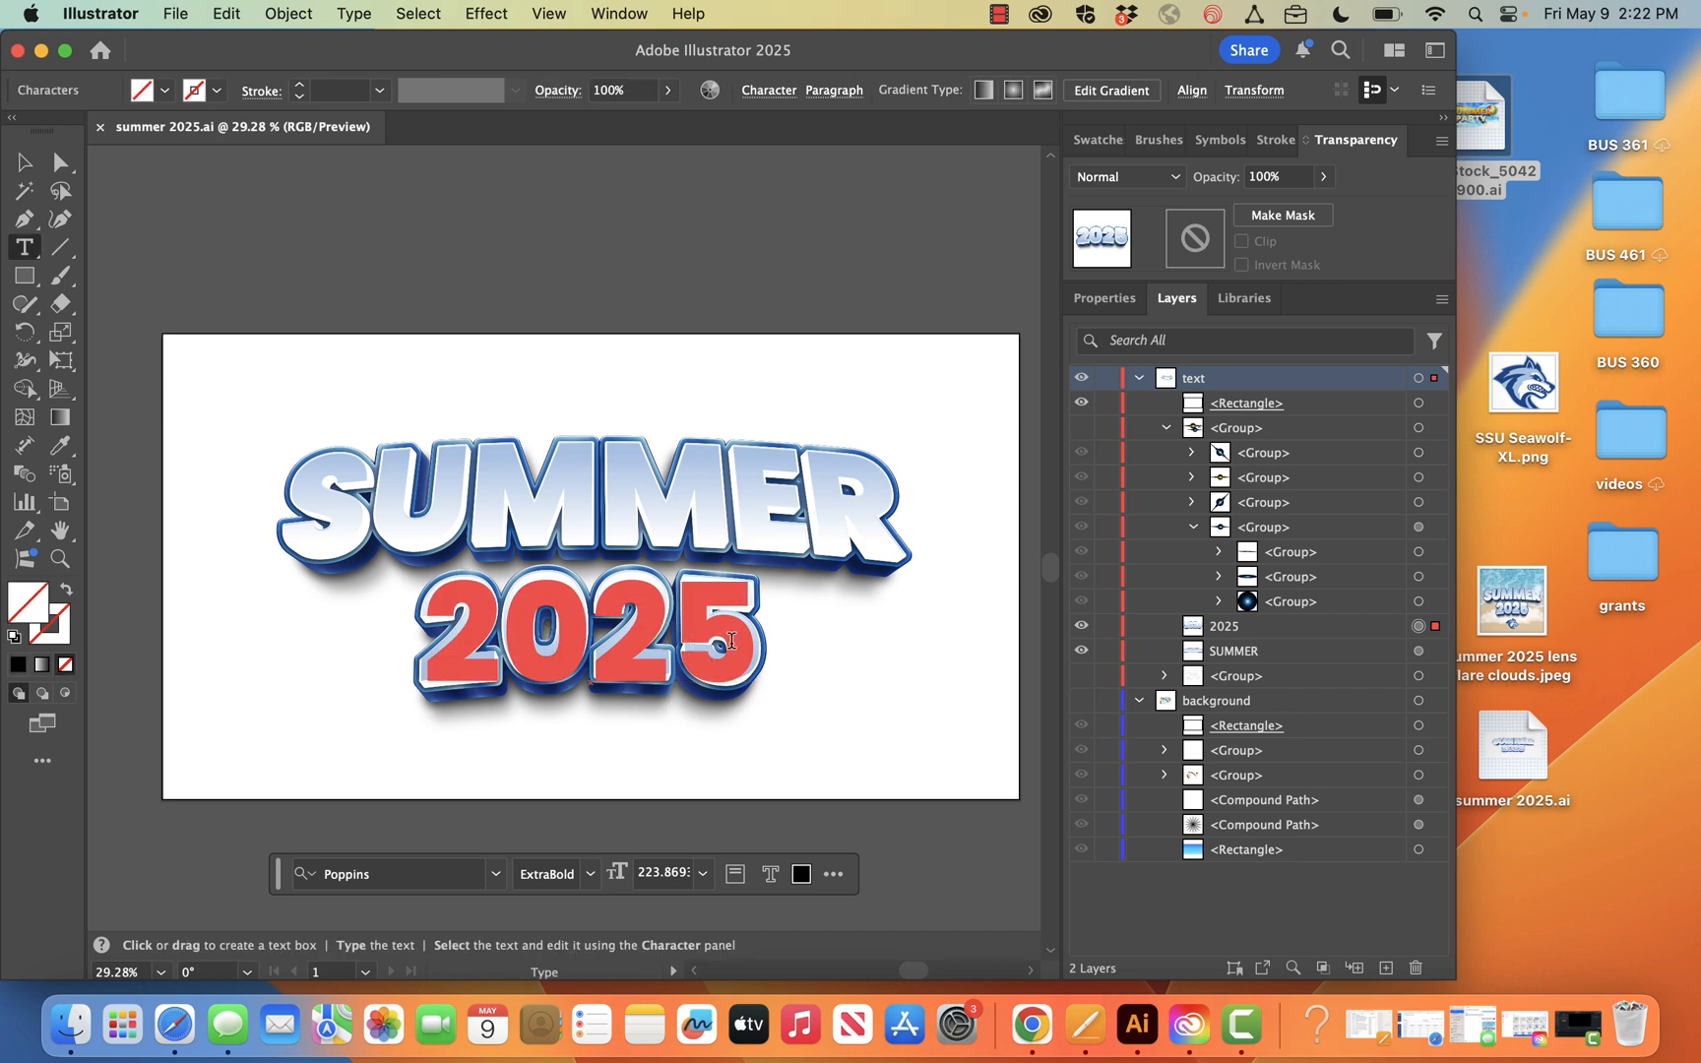
key(BackSpace)
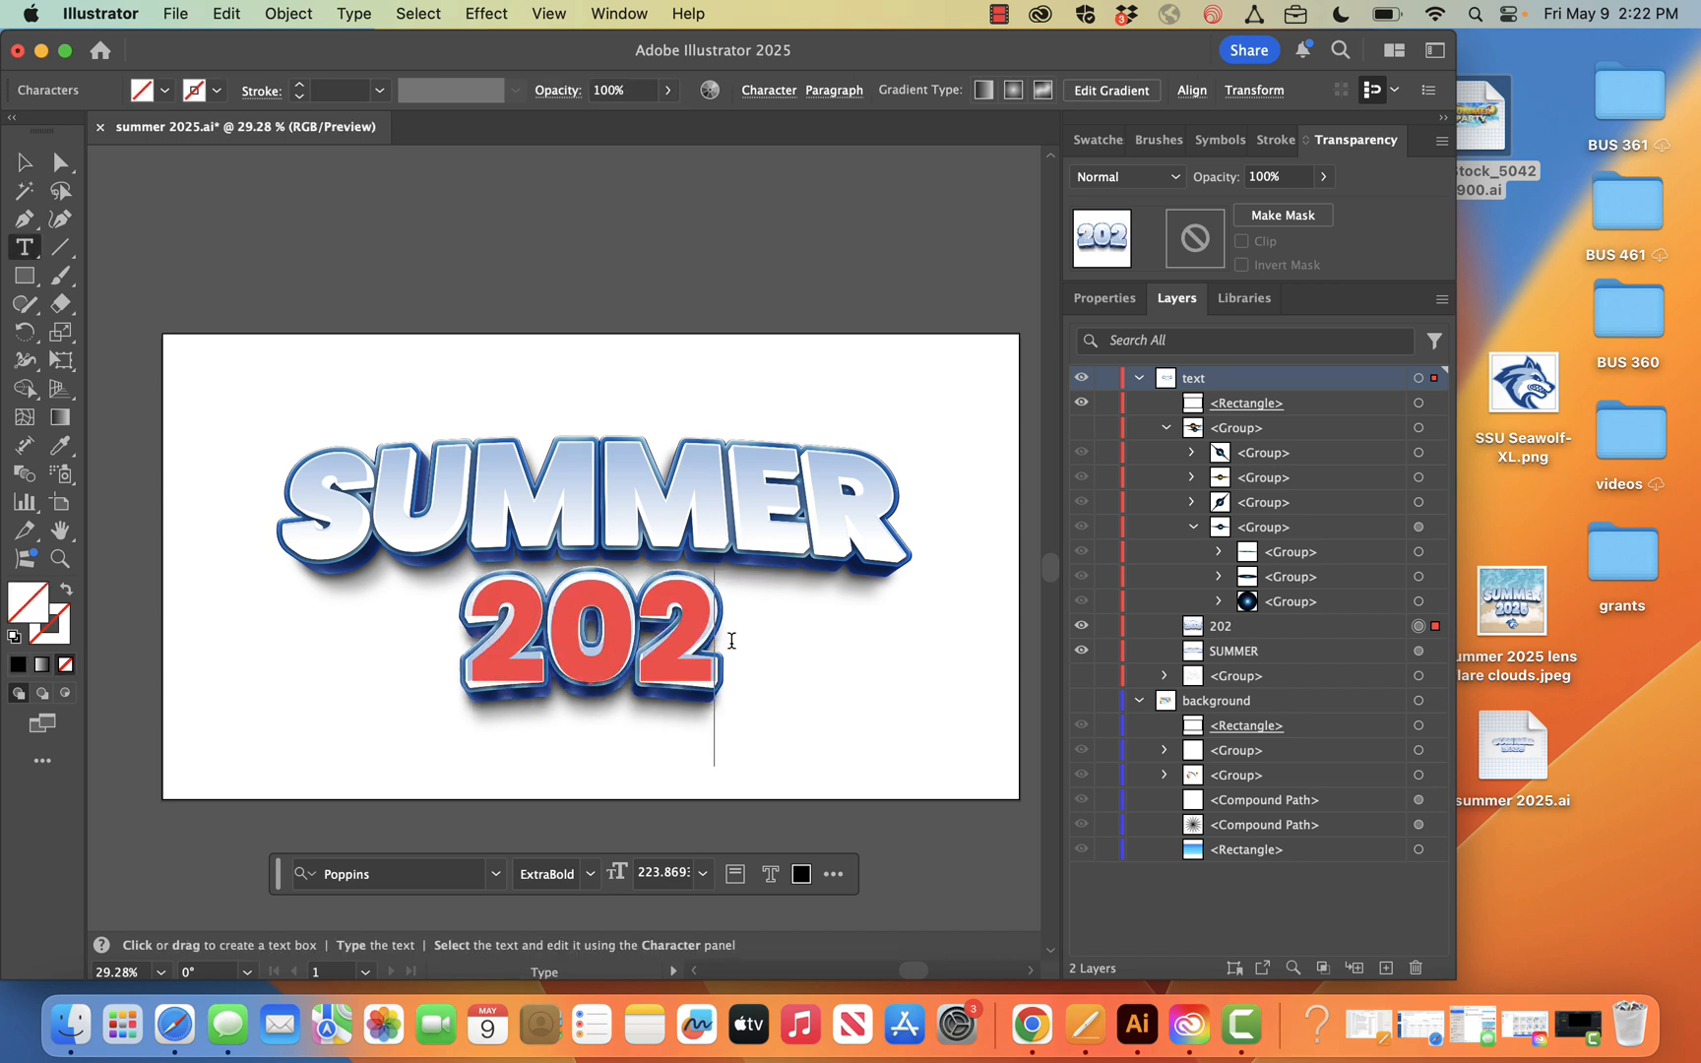
text(6)
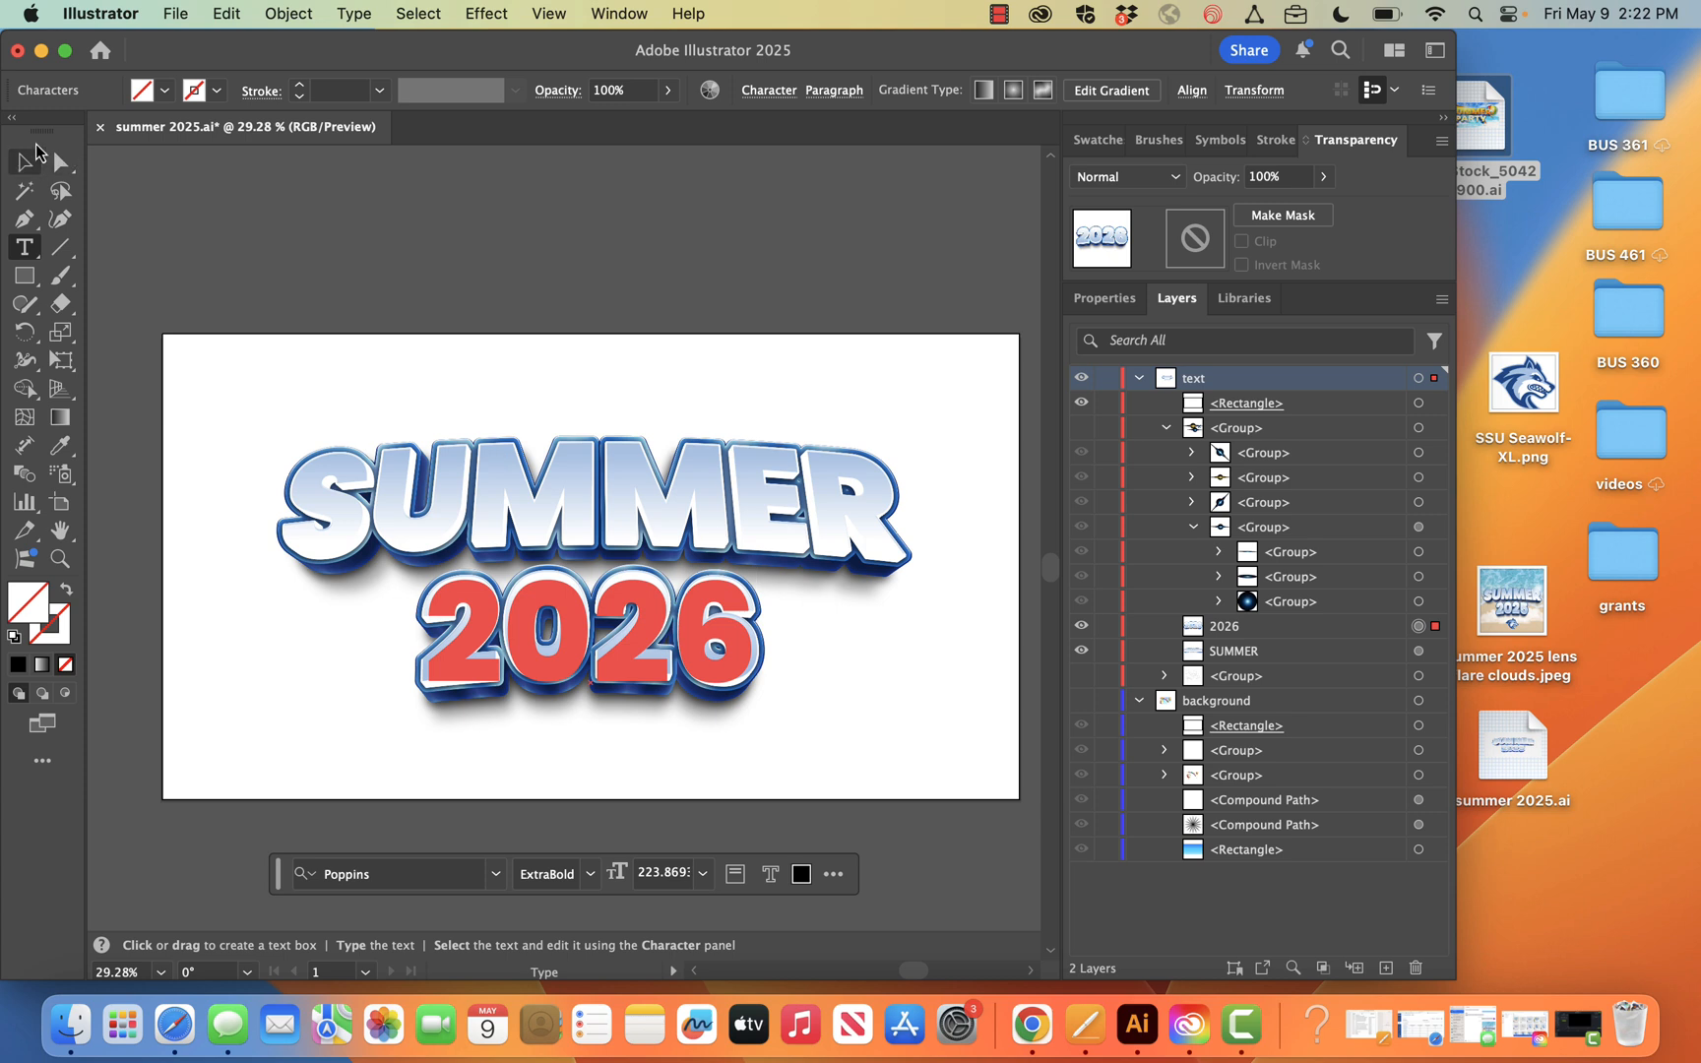
click(25, 165)
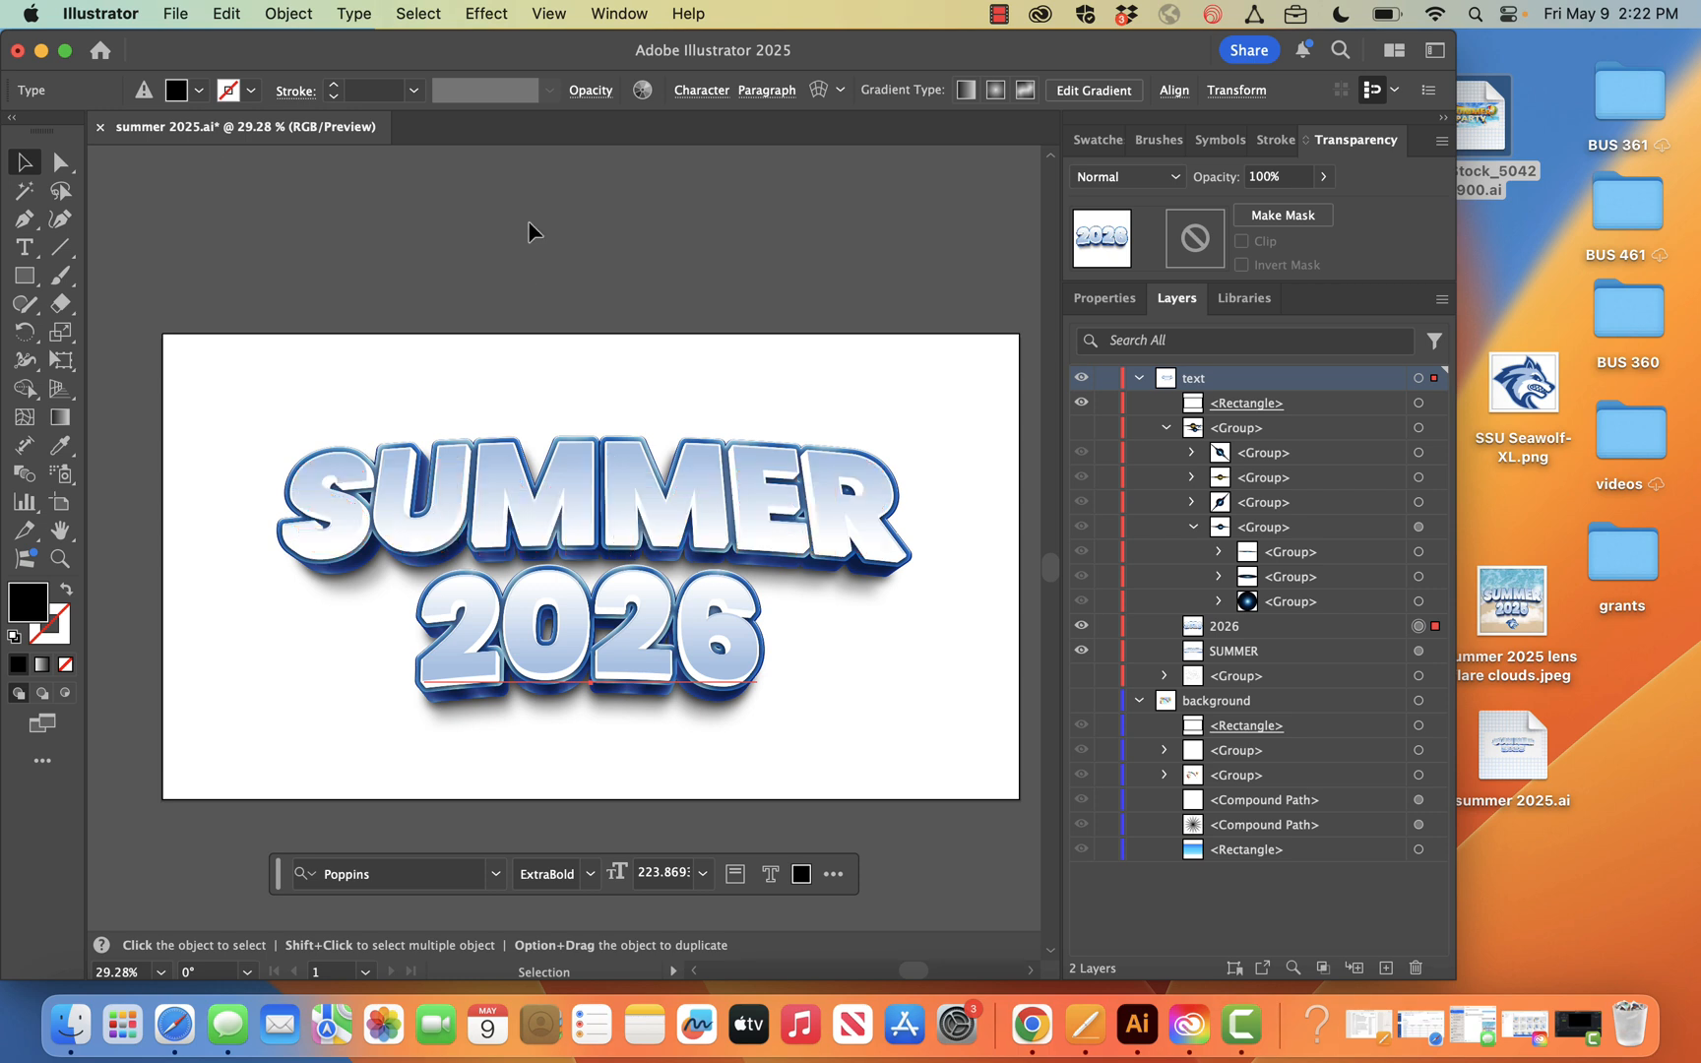
click(41, 50)
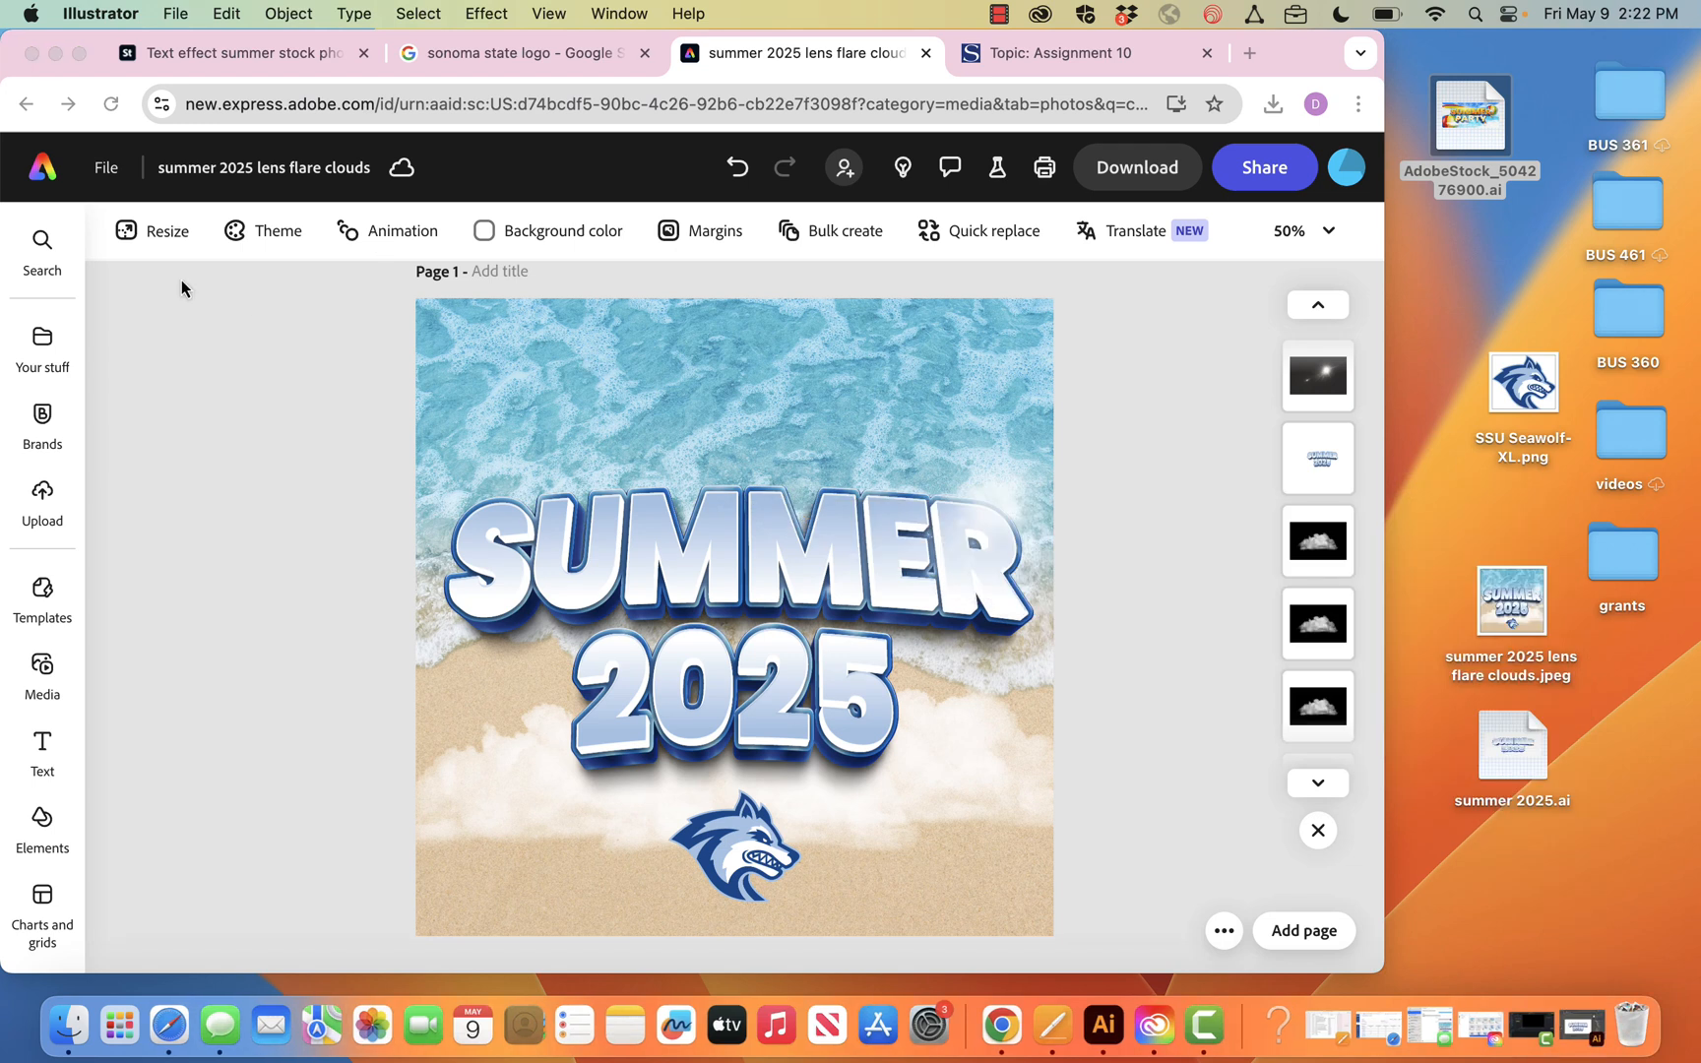
Switch to Creative Cloud and filter its apps list to the Web platform to review the browser-based apps
click(1154, 1031)
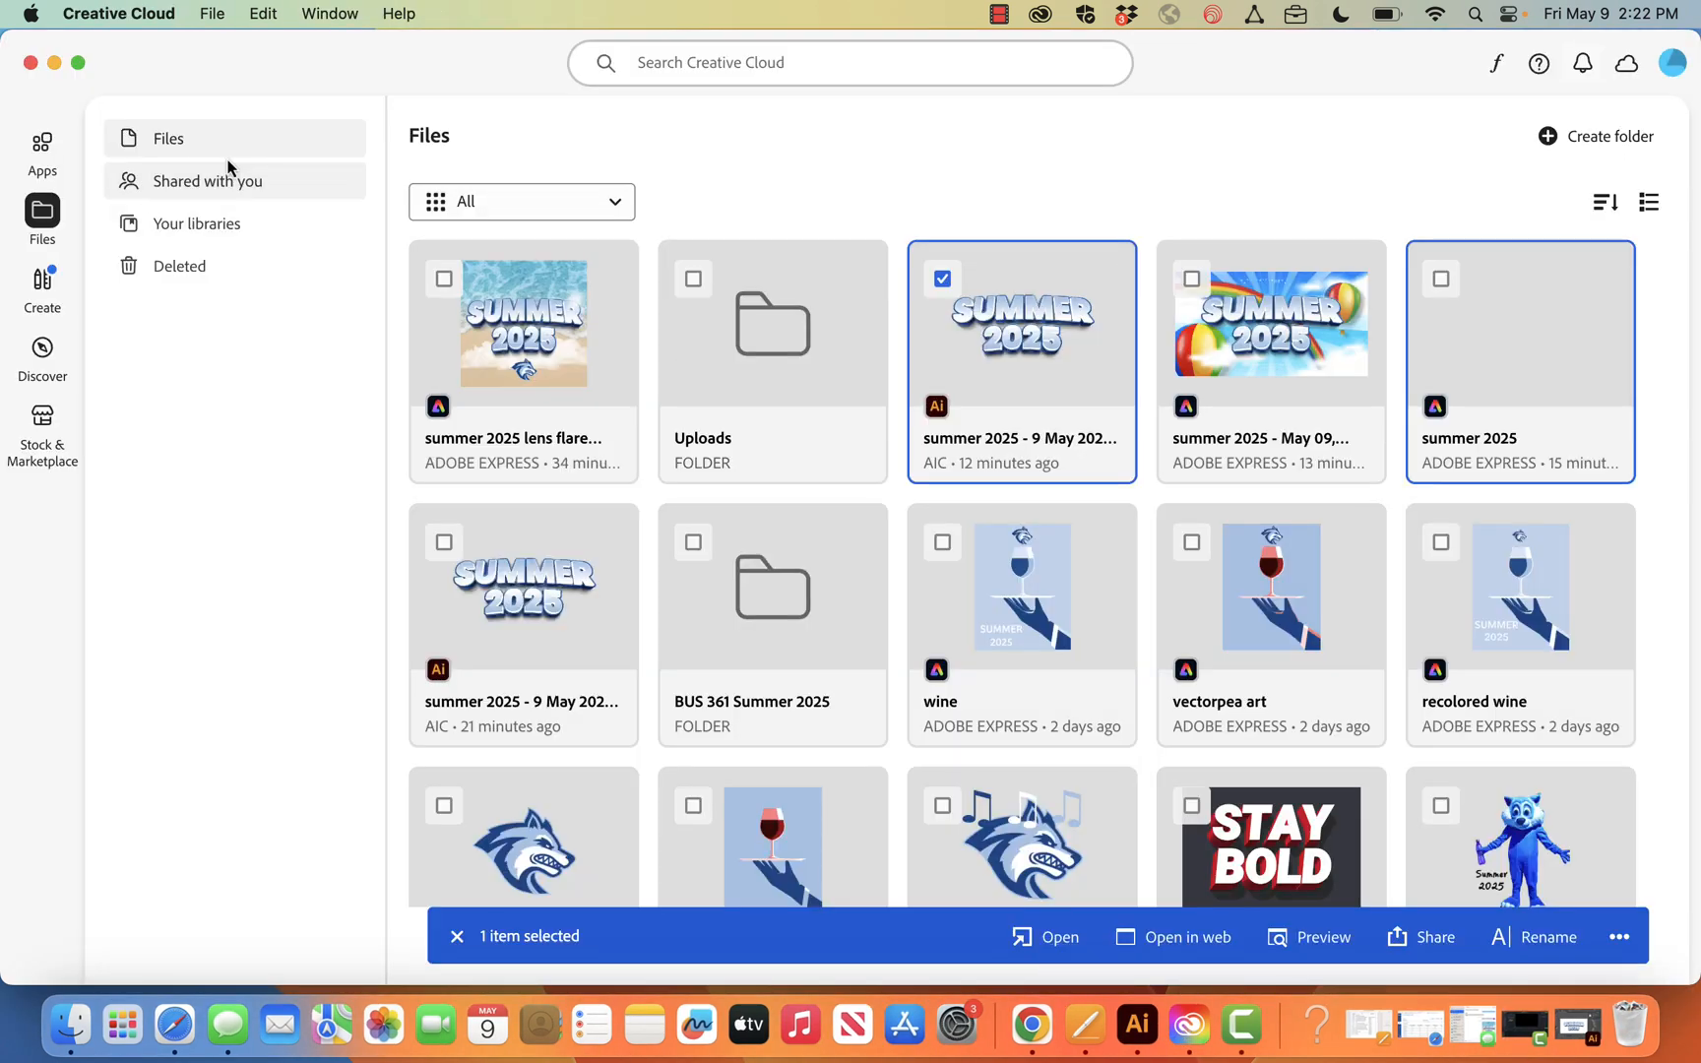
click(620, 203)
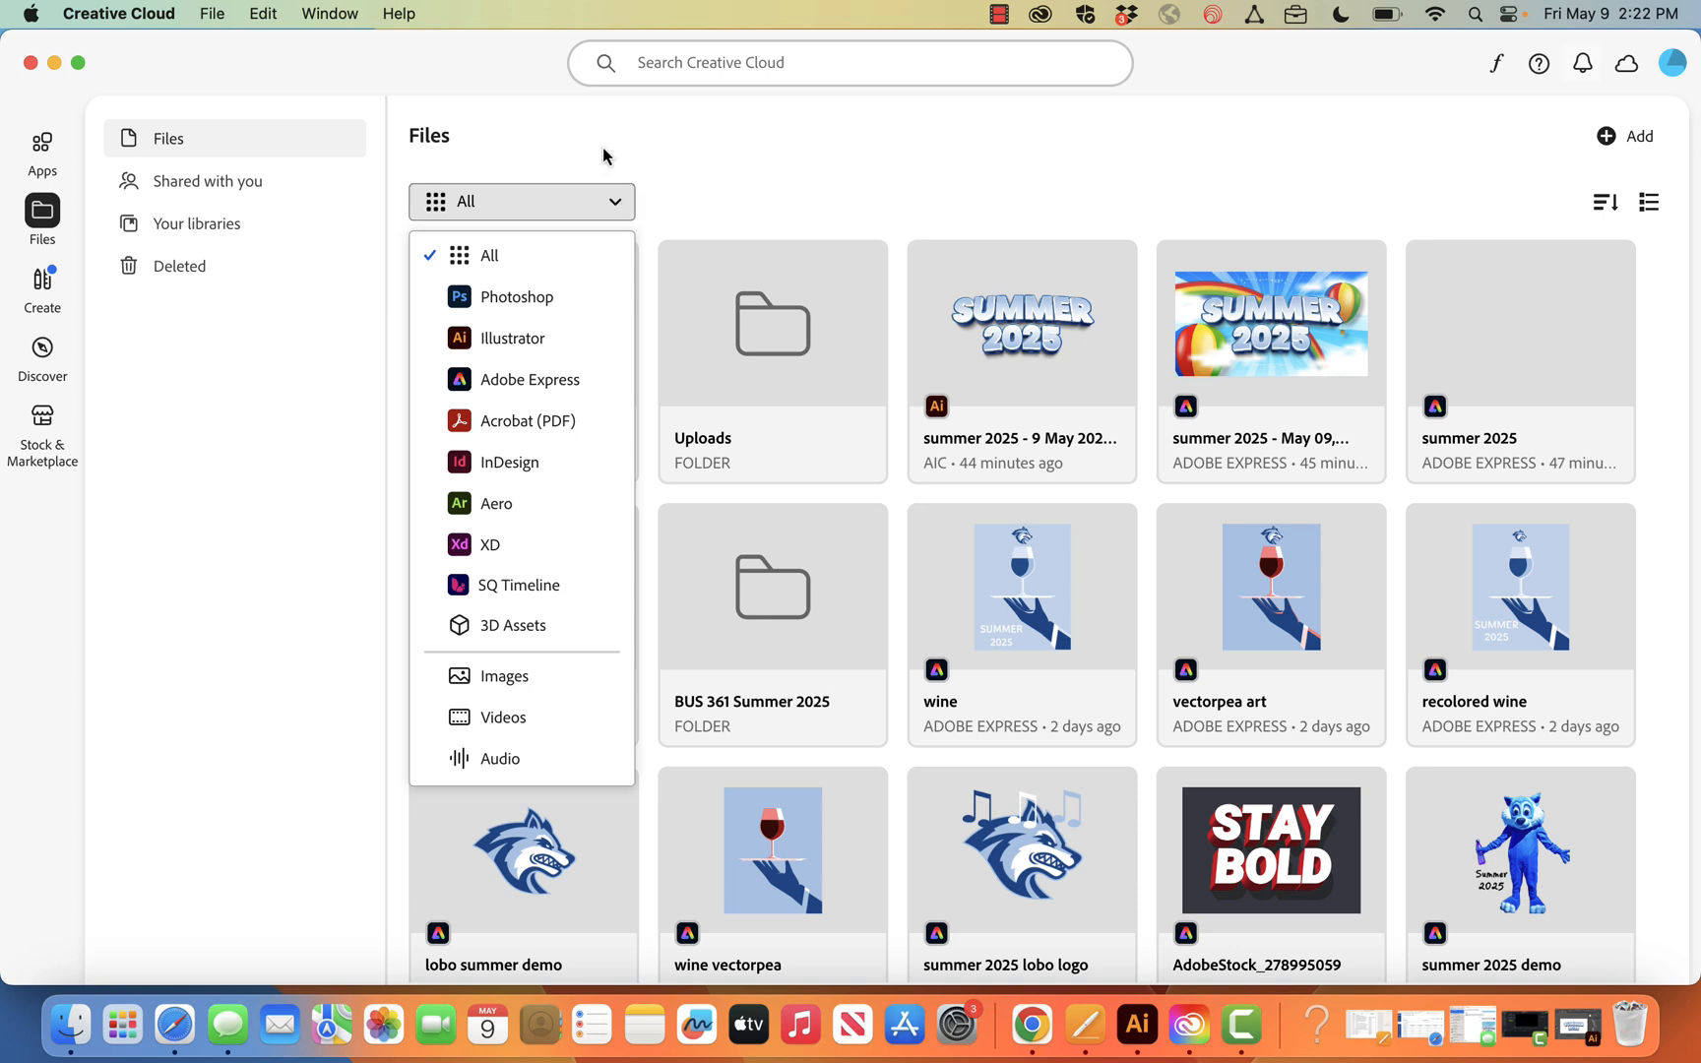
click(40, 145)
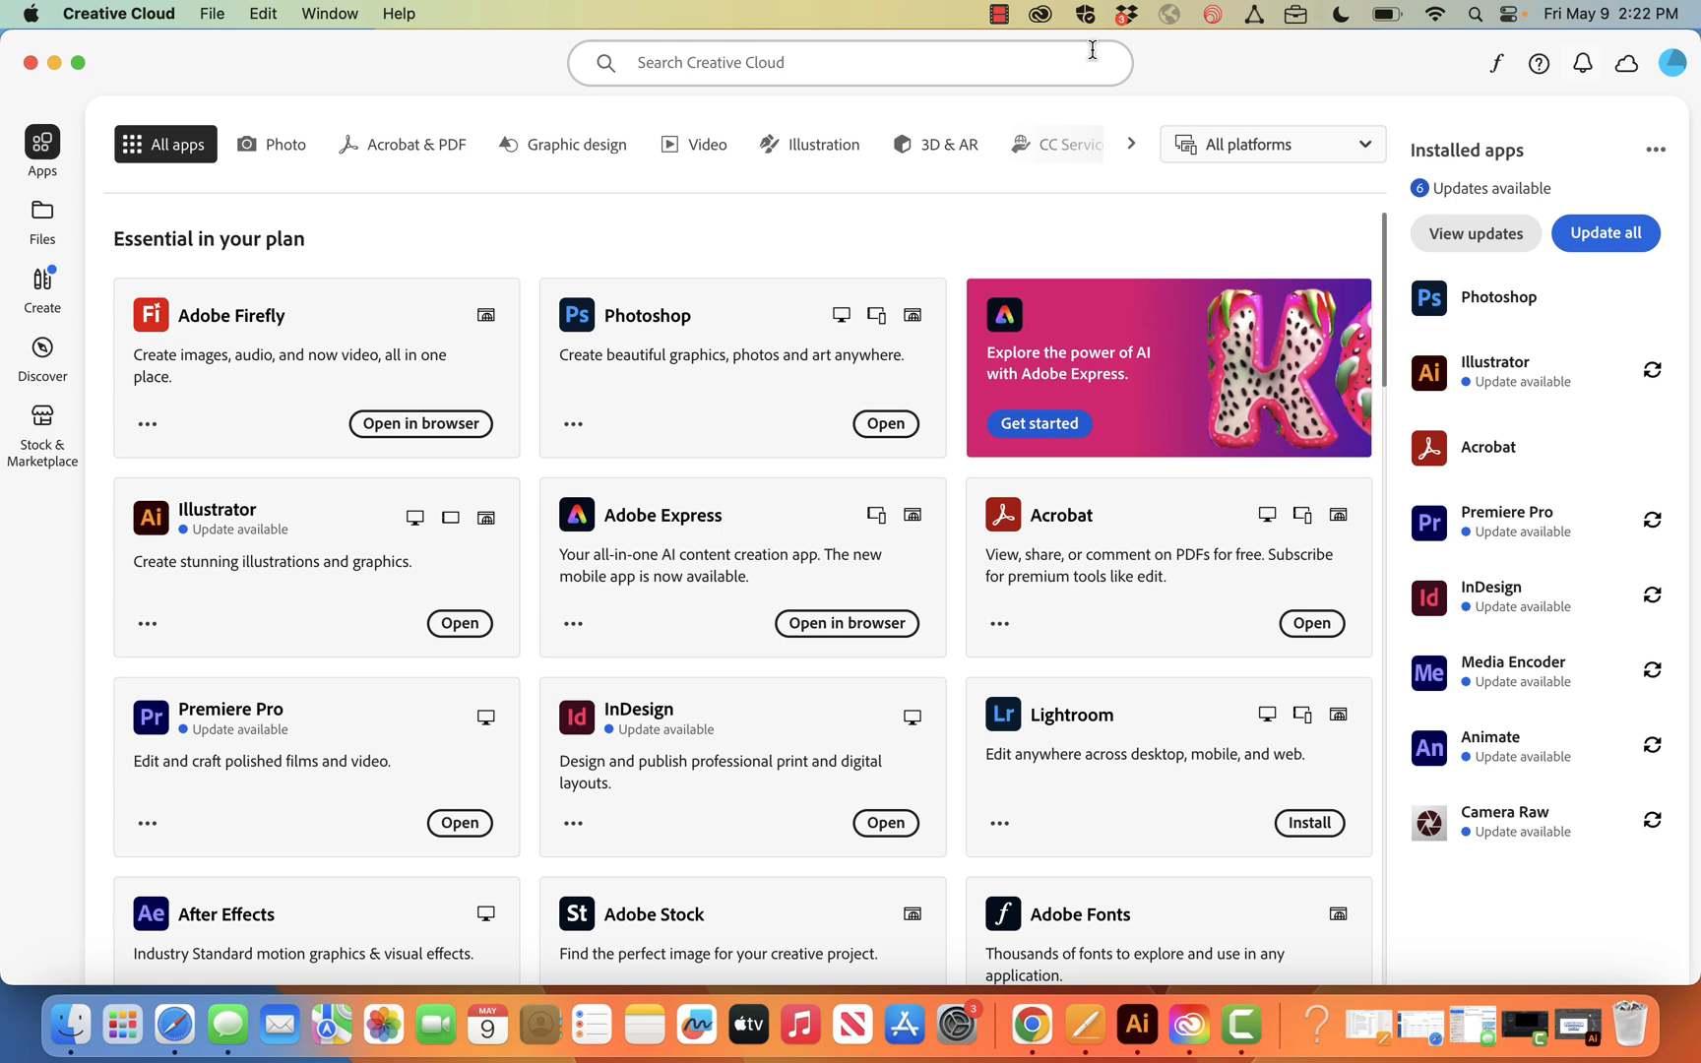
click(1372, 157)
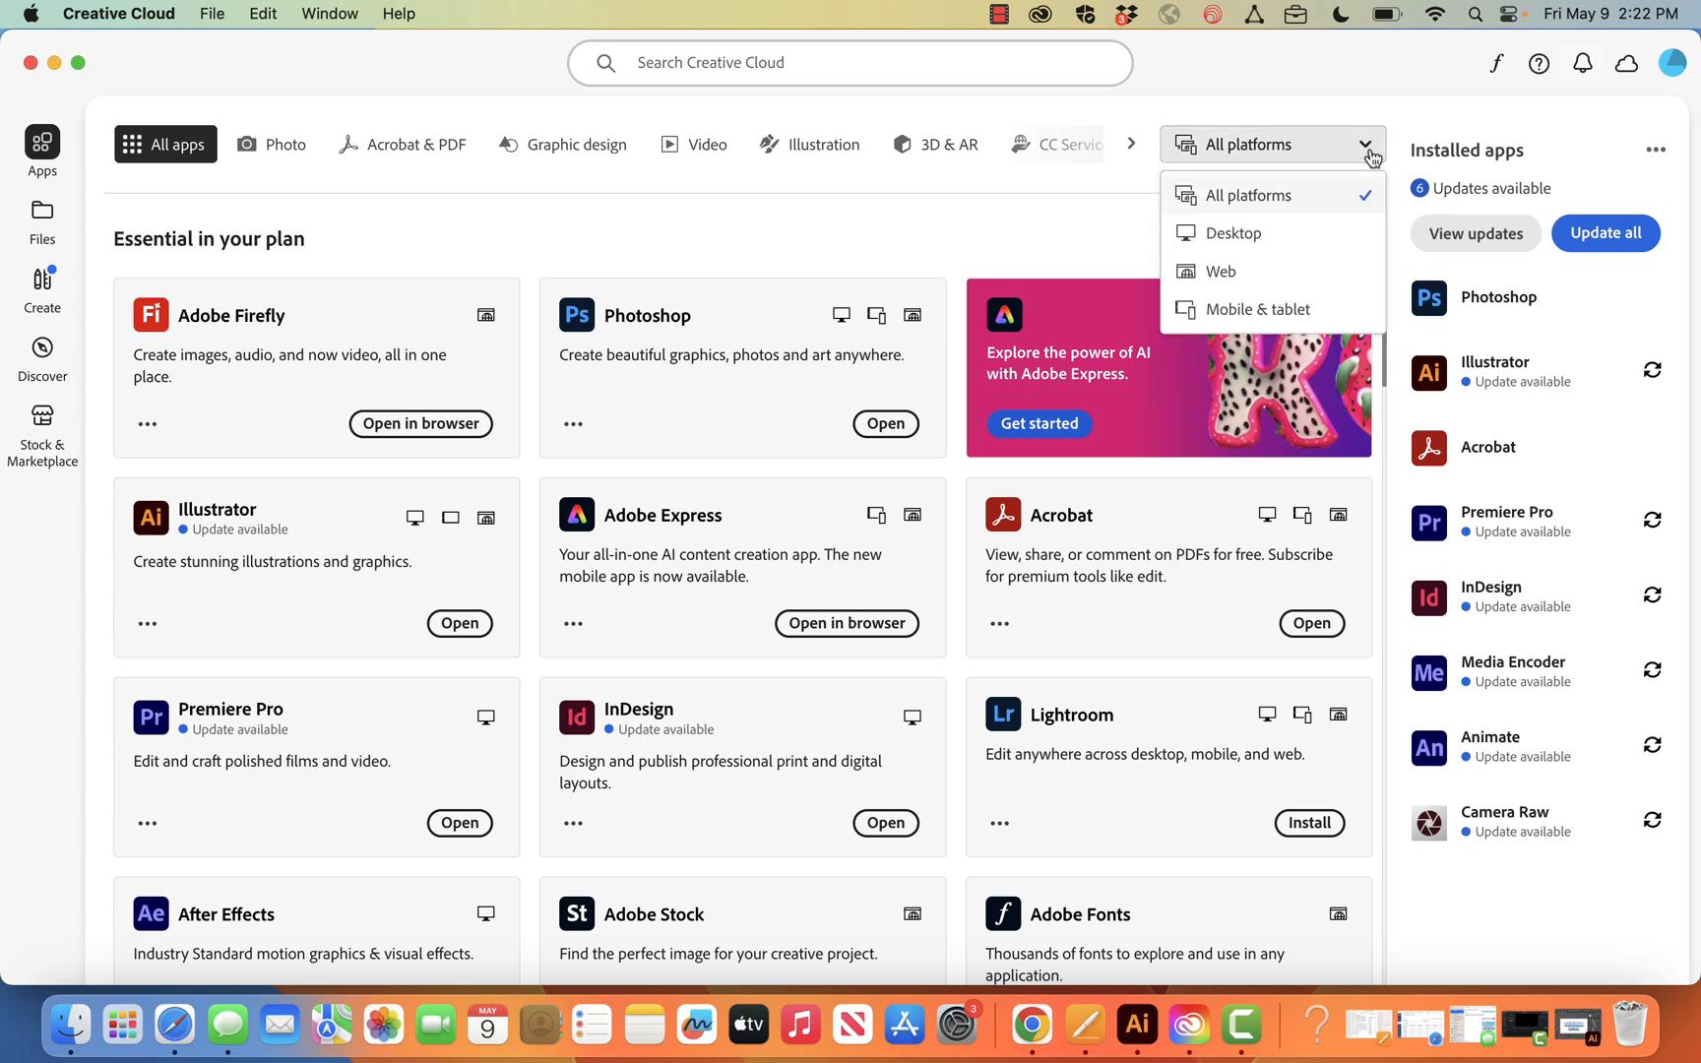
click(1268, 275)
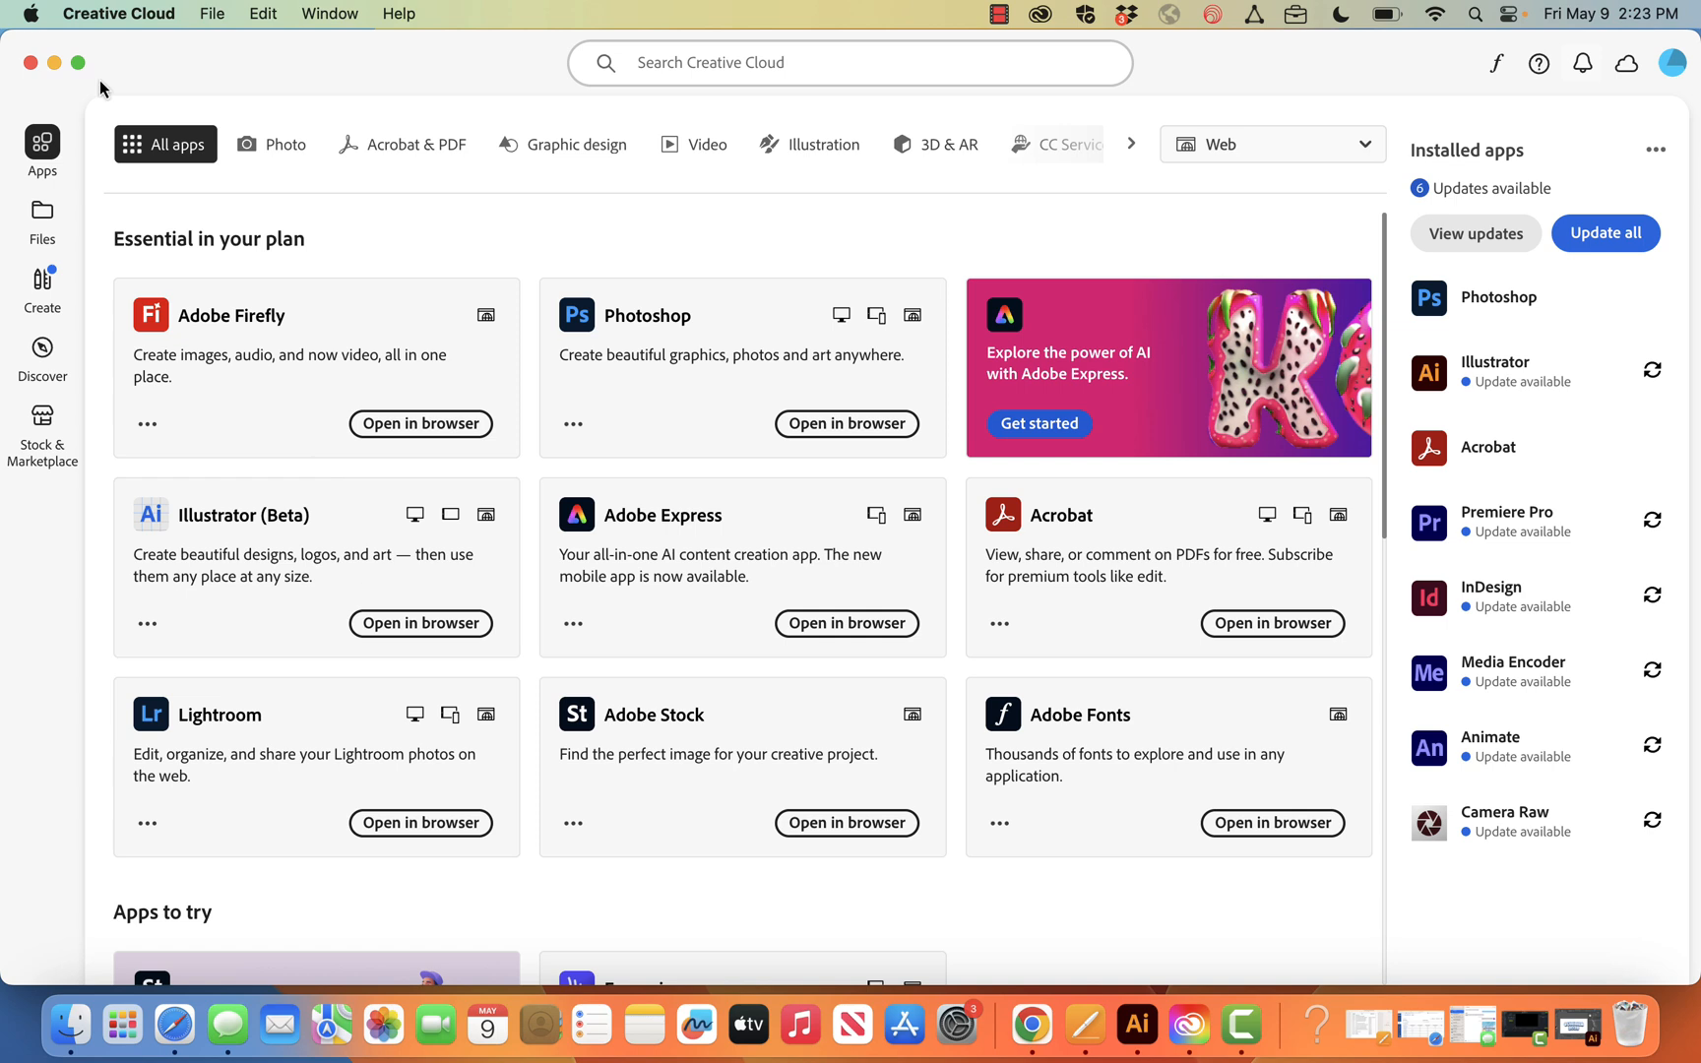
click(54, 63)
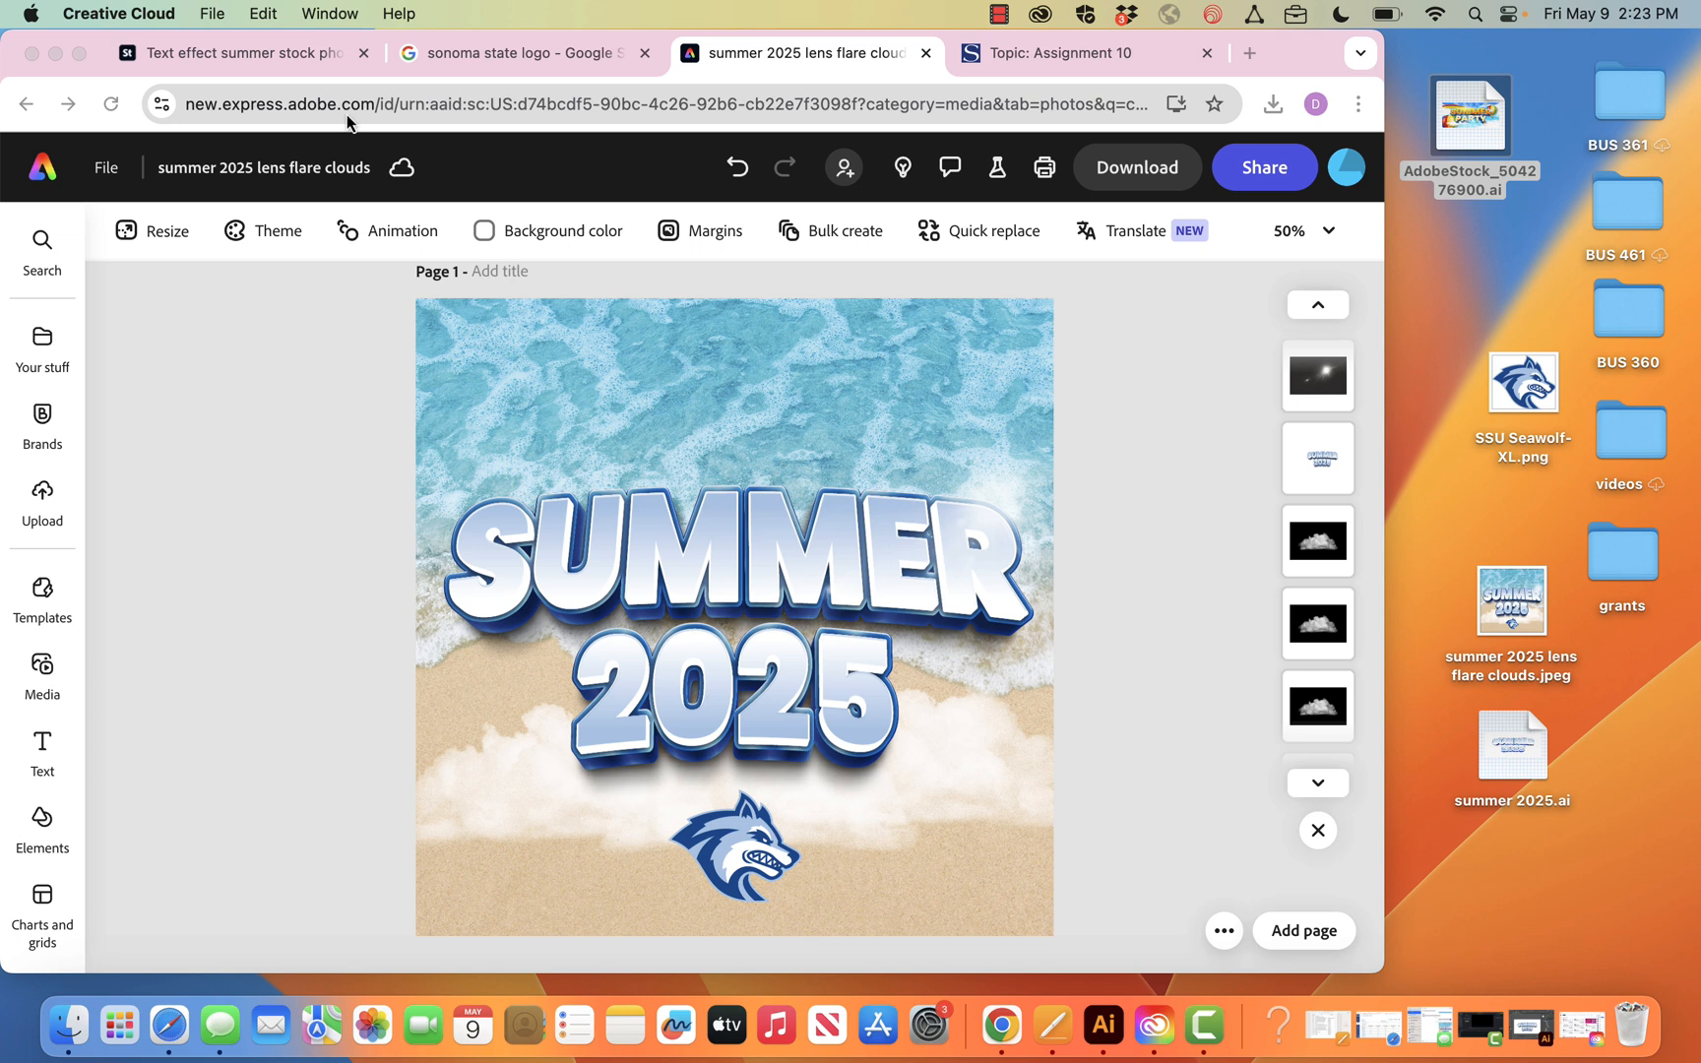
Switch to the Adobe Stock results in the browser and view the details of the Summer Party text effect
click(305, 67)
click(305, 67)
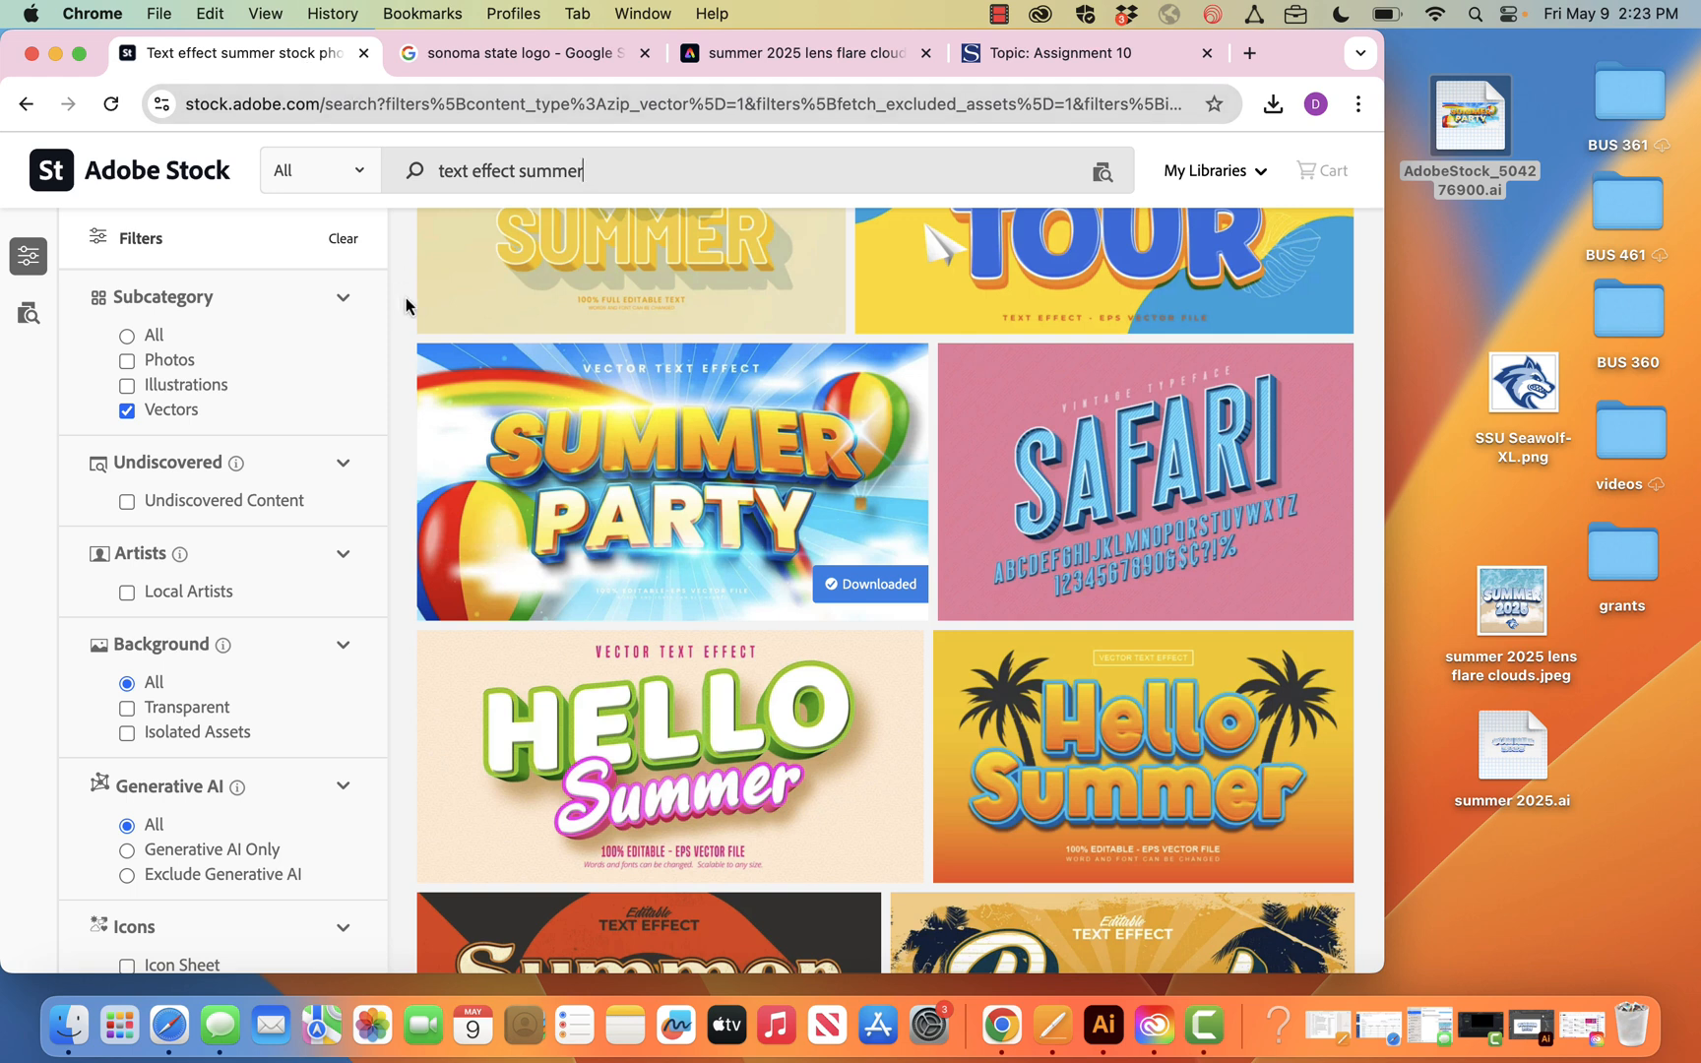
click(631, 479)
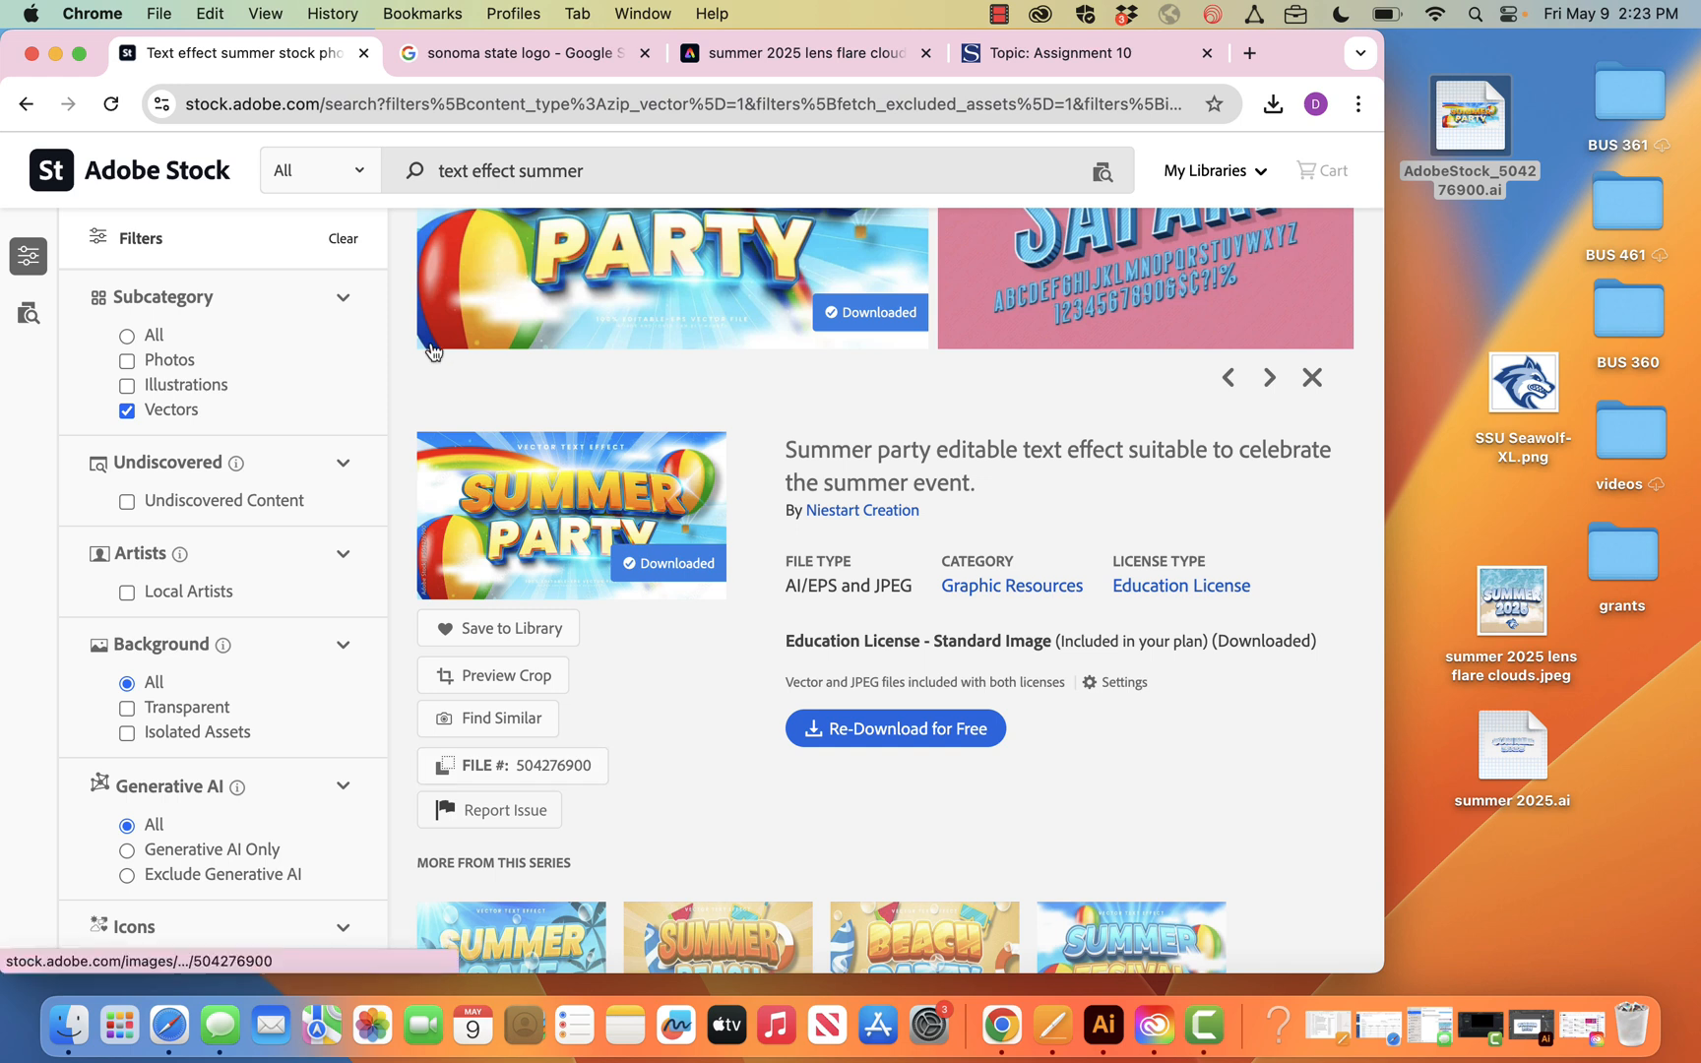
Return to the Adobe Stock home page and search the full collection for "text effect"
click(168, 167)
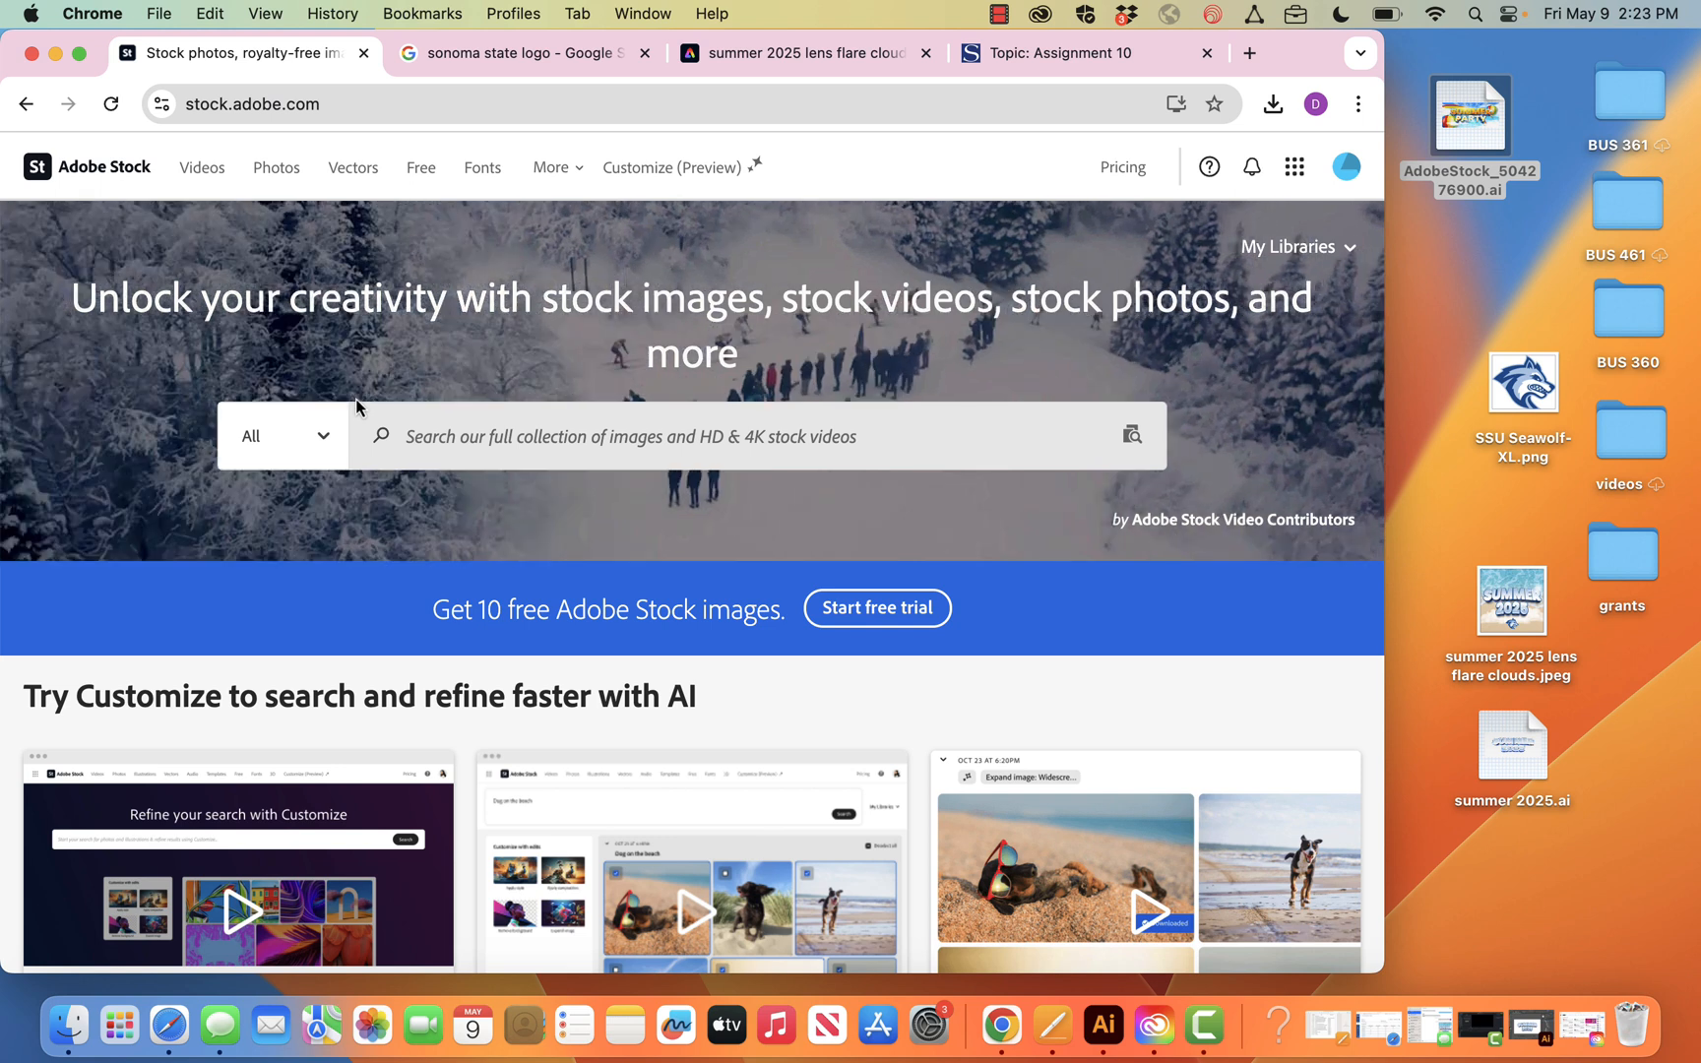
click(428, 435)
text(te)
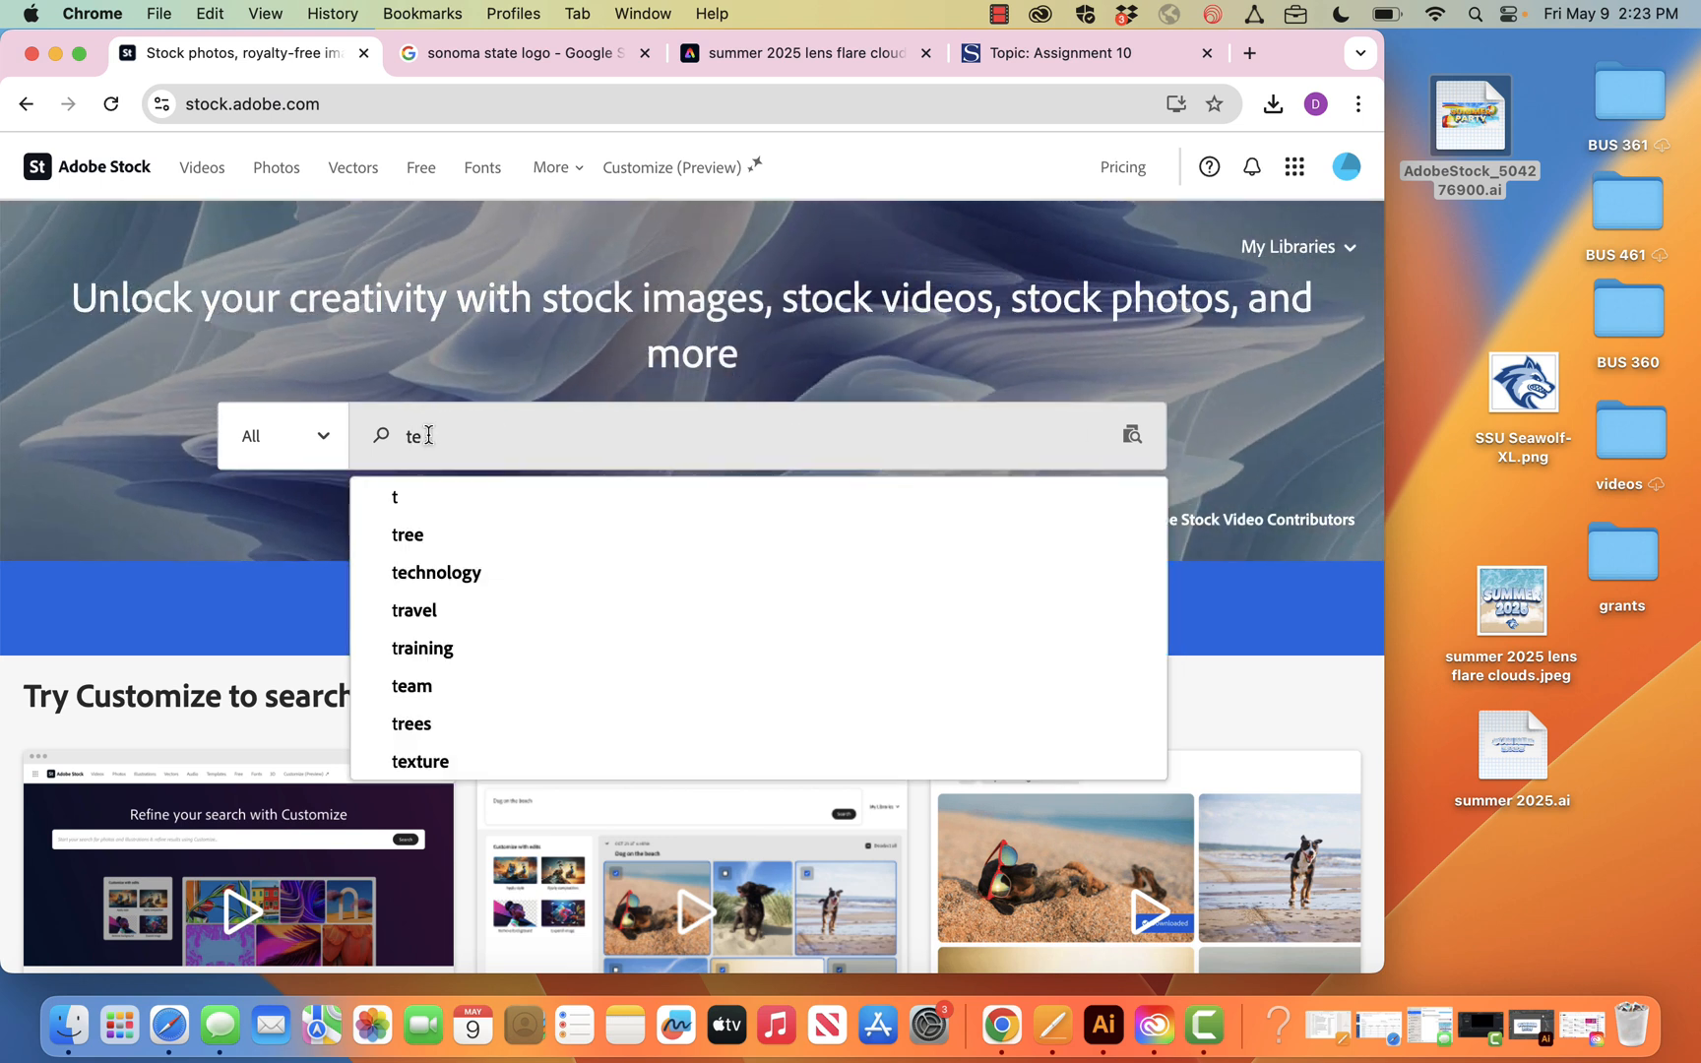
text(xt effect)
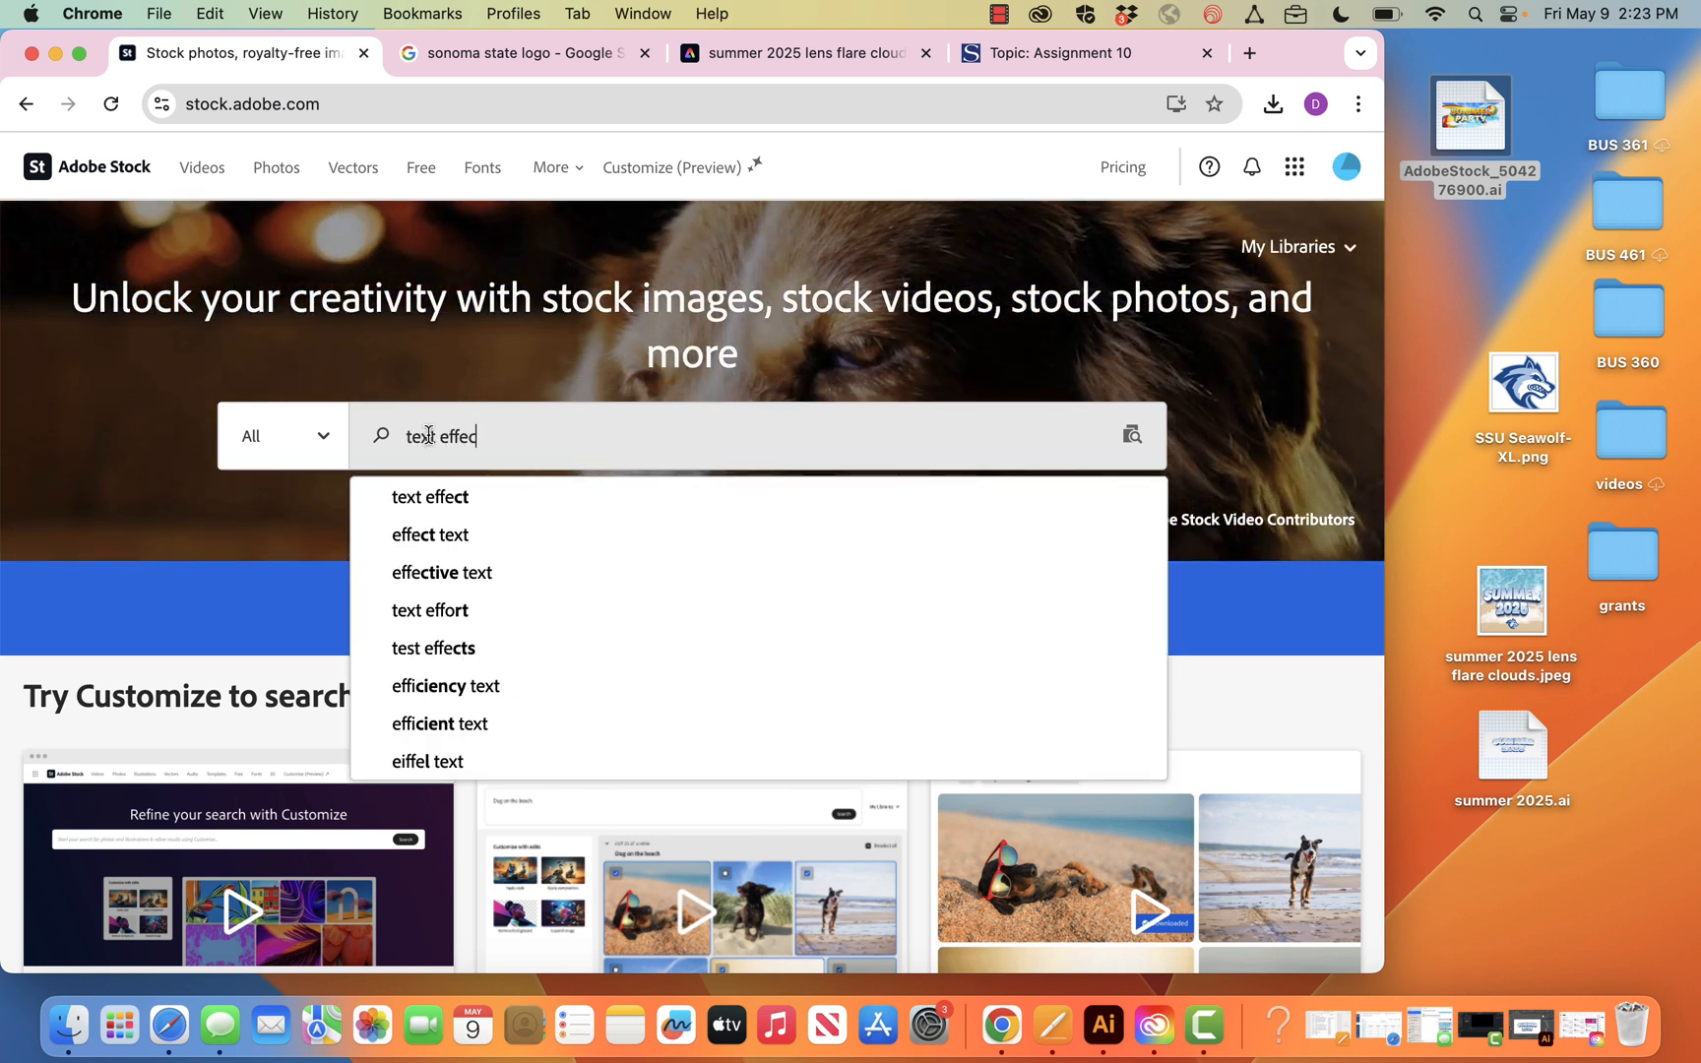
key(Return)
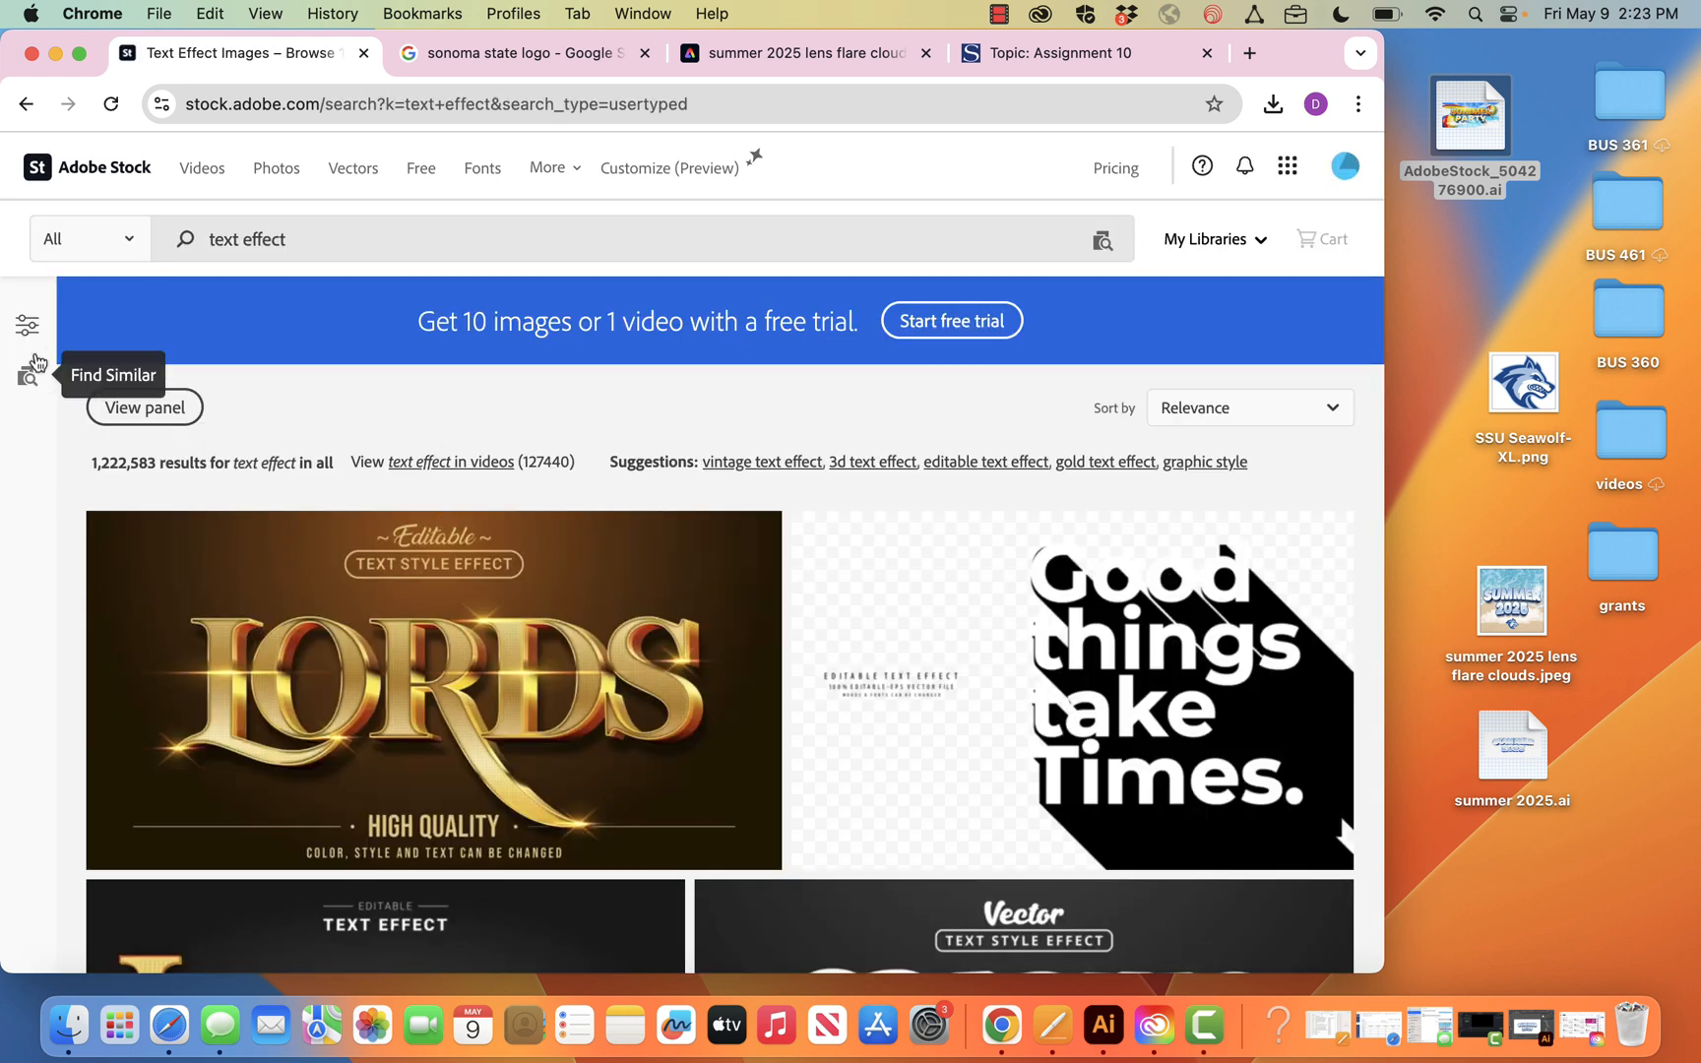
Filter the text effect results to the Vectors subcategory and browse the available designs
click(28, 324)
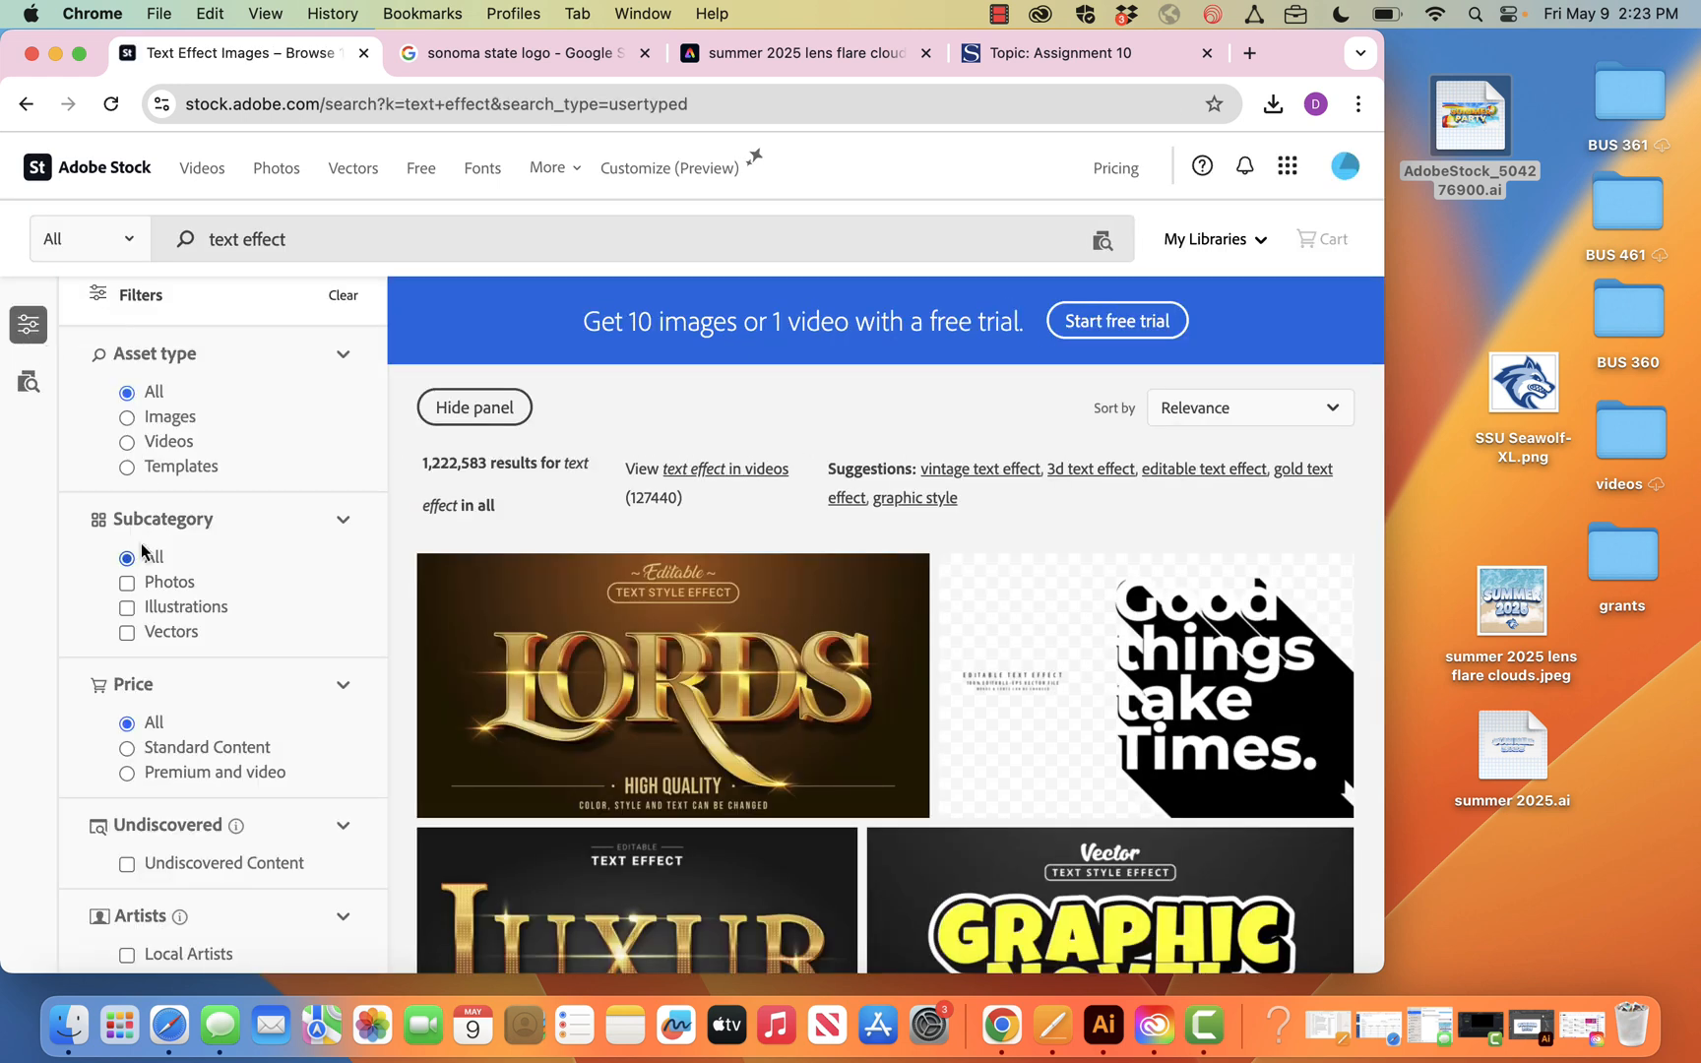
click(127, 633)
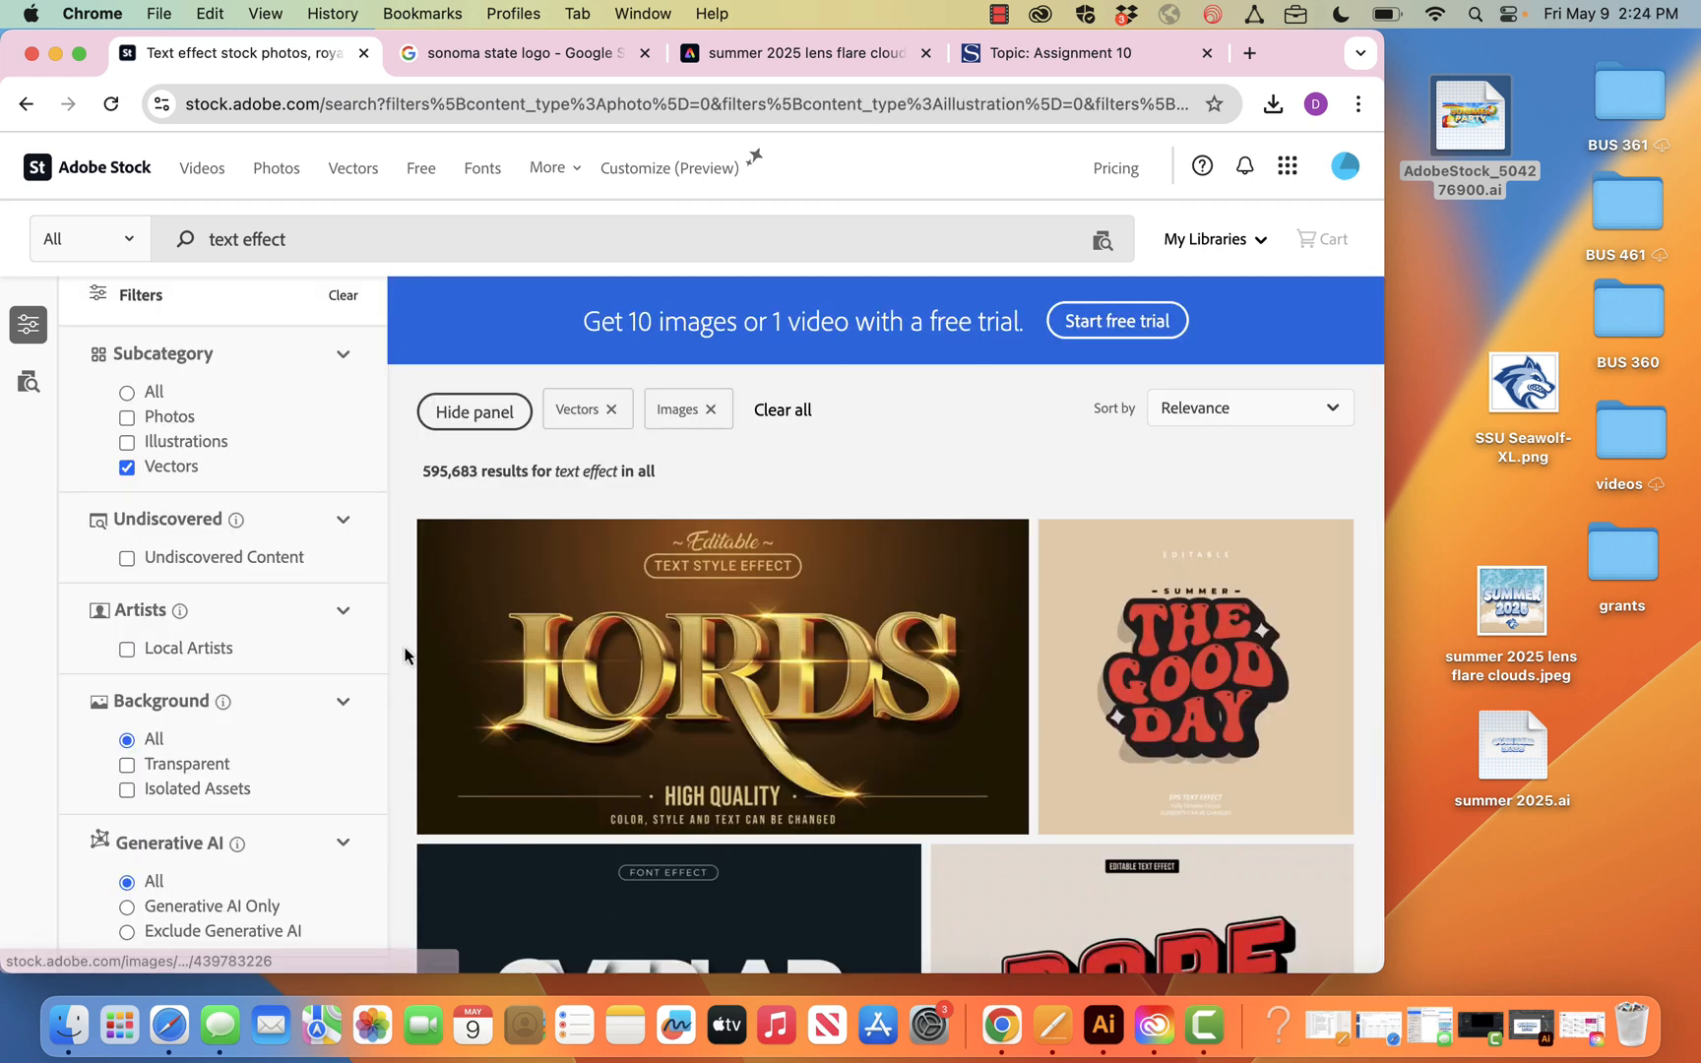
scroll(404, 654, down, 1)
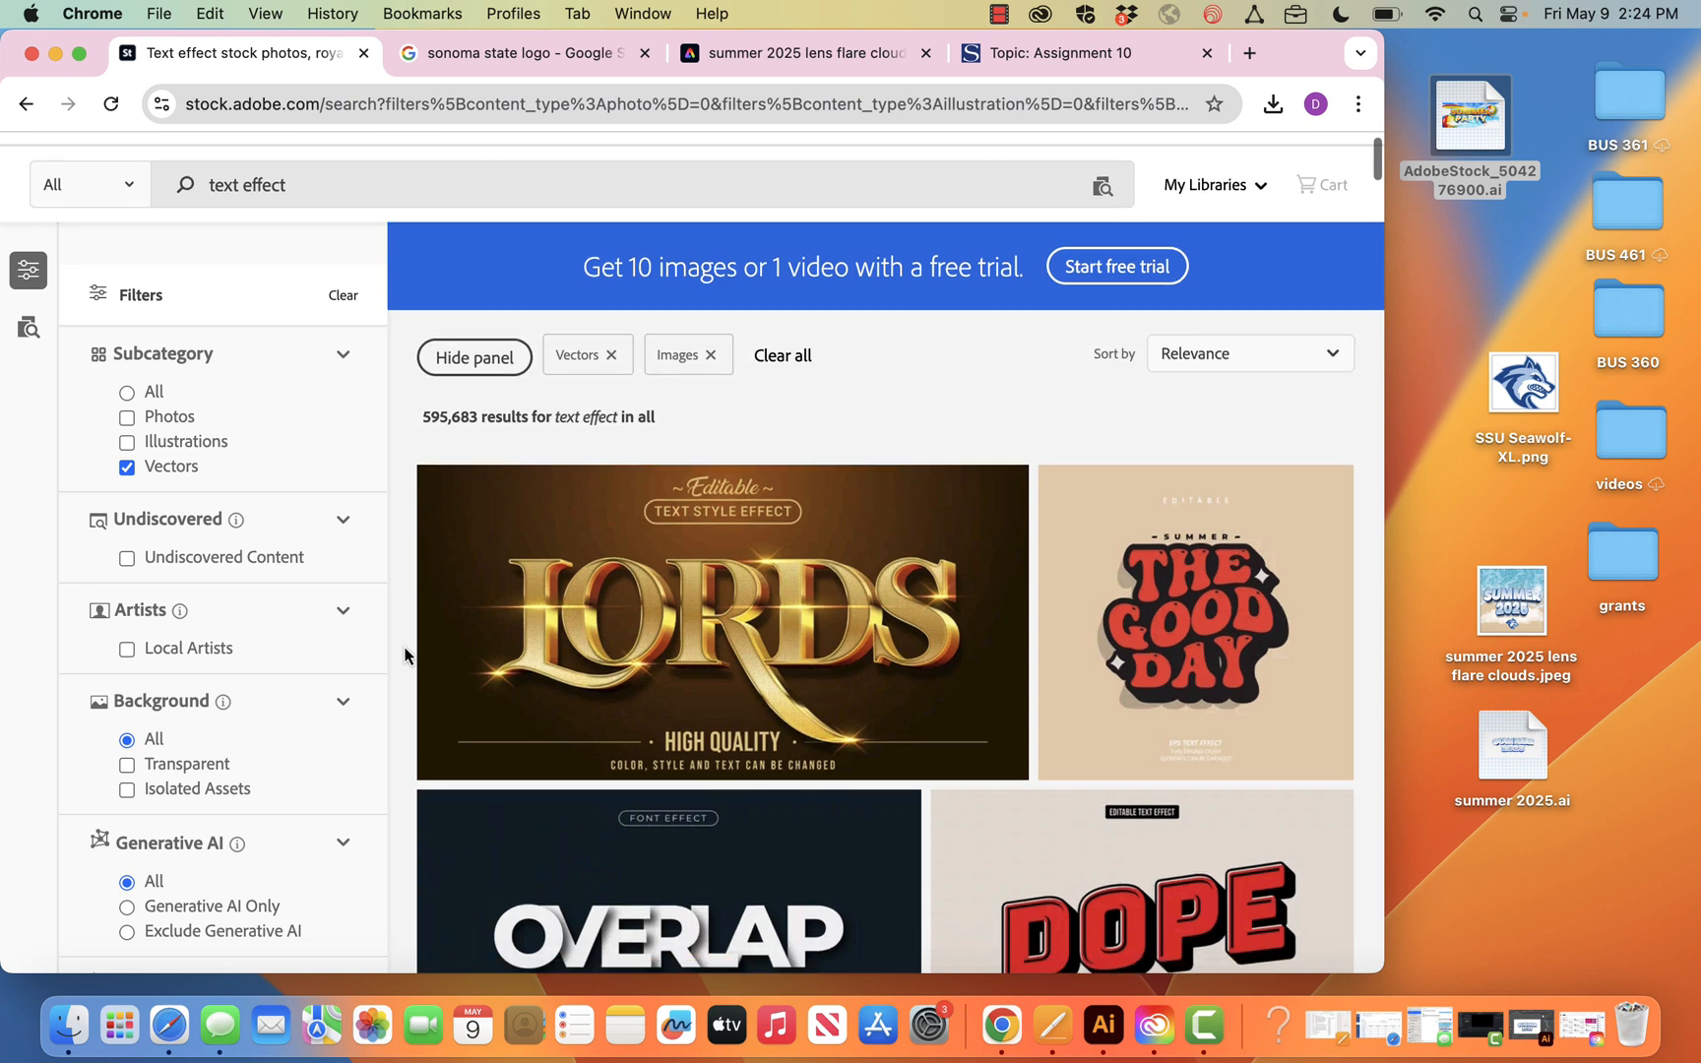
scroll(404, 655, down, 1)
scroll(404, 655, down, 10)
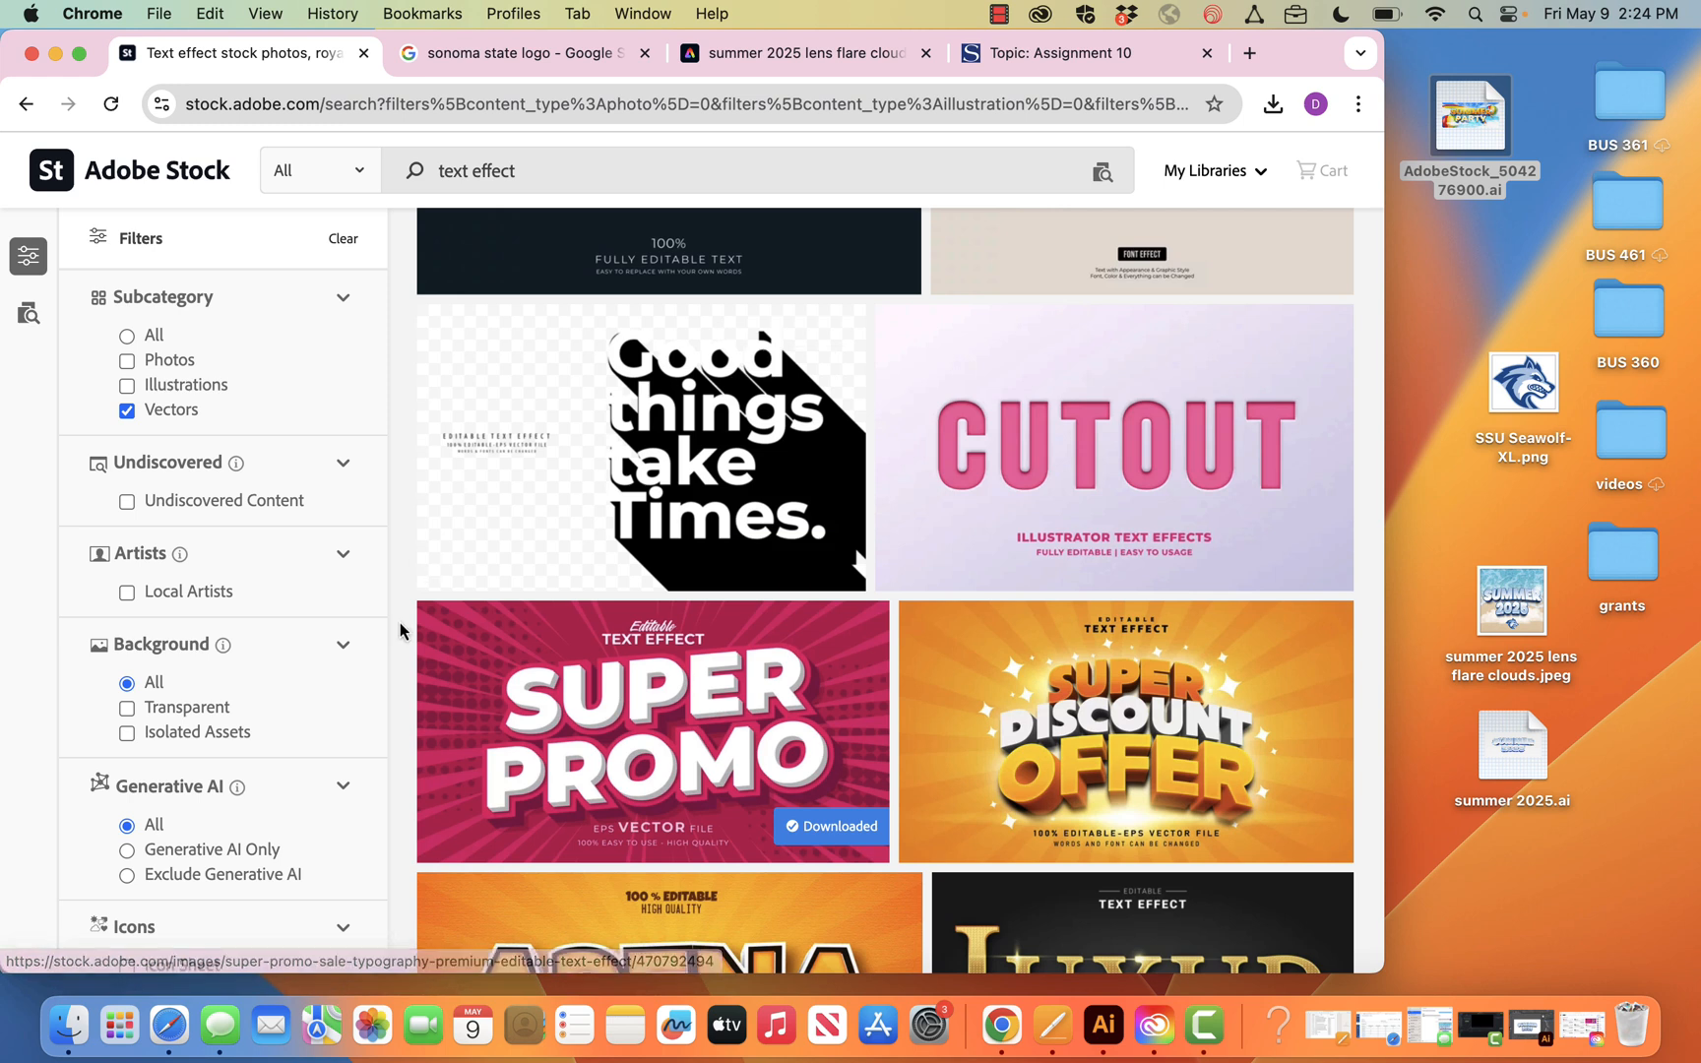
scroll(399, 622, down, 3)
scroll(399, 622, down, 3)
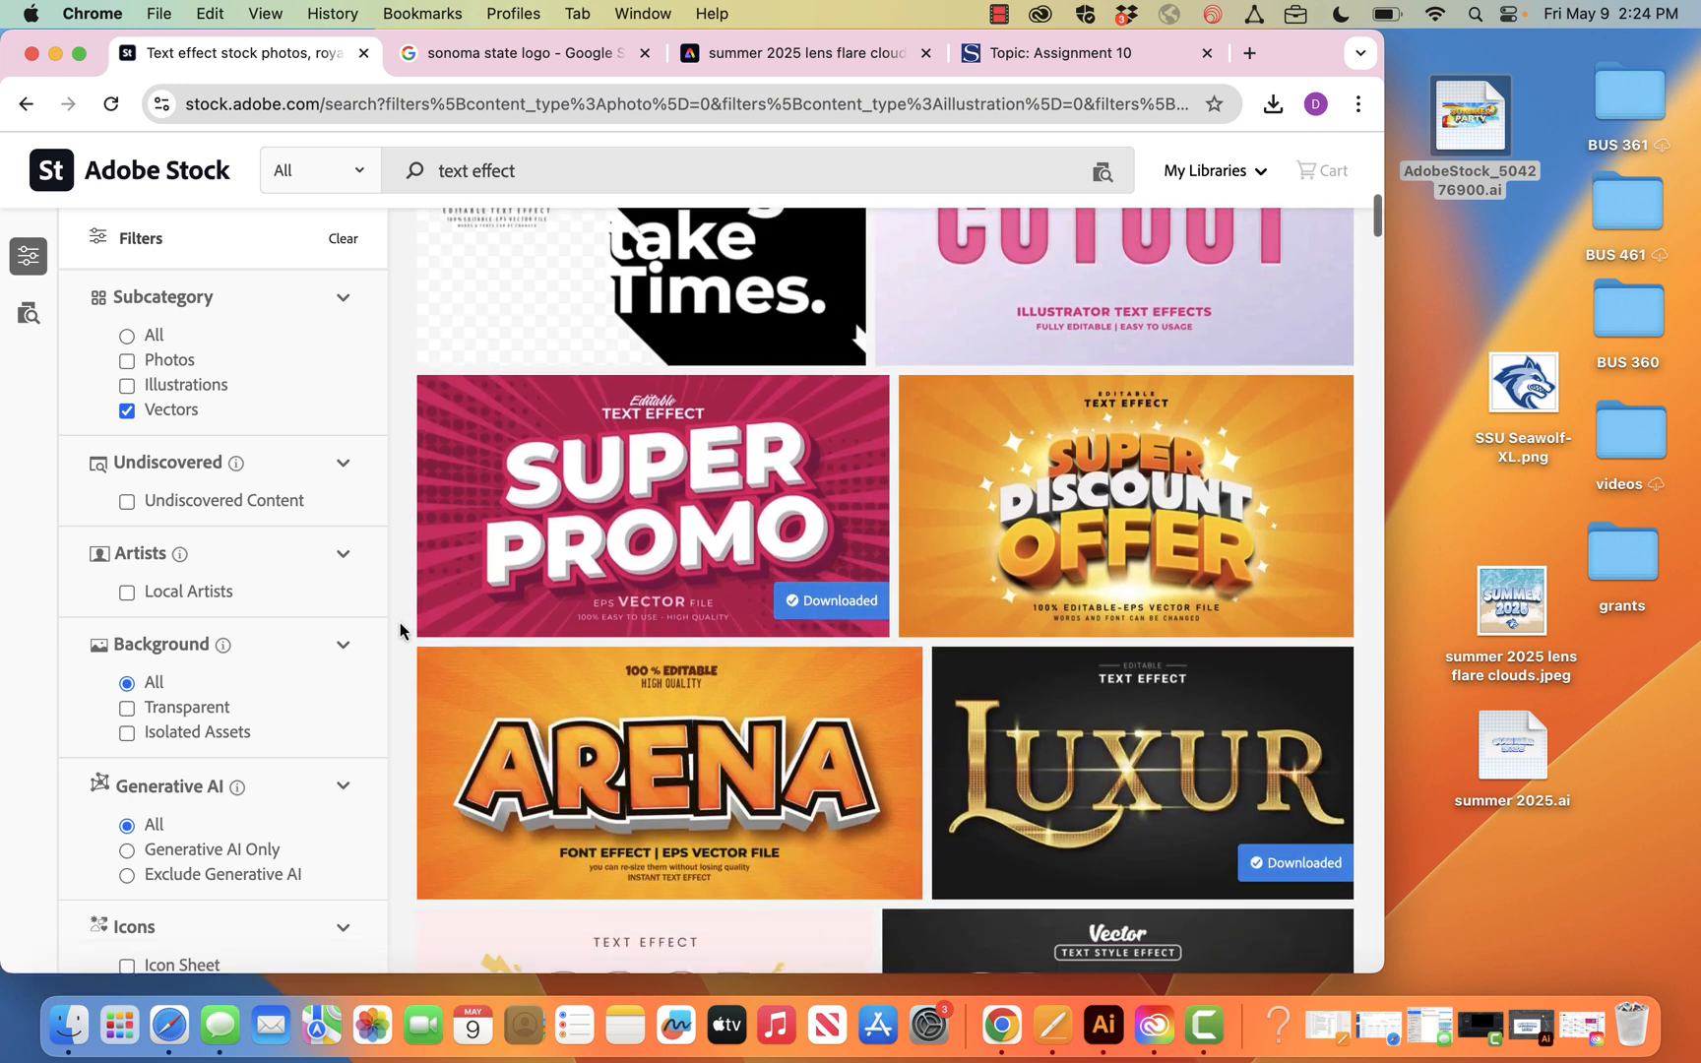
scroll(400, 622, up, 15)
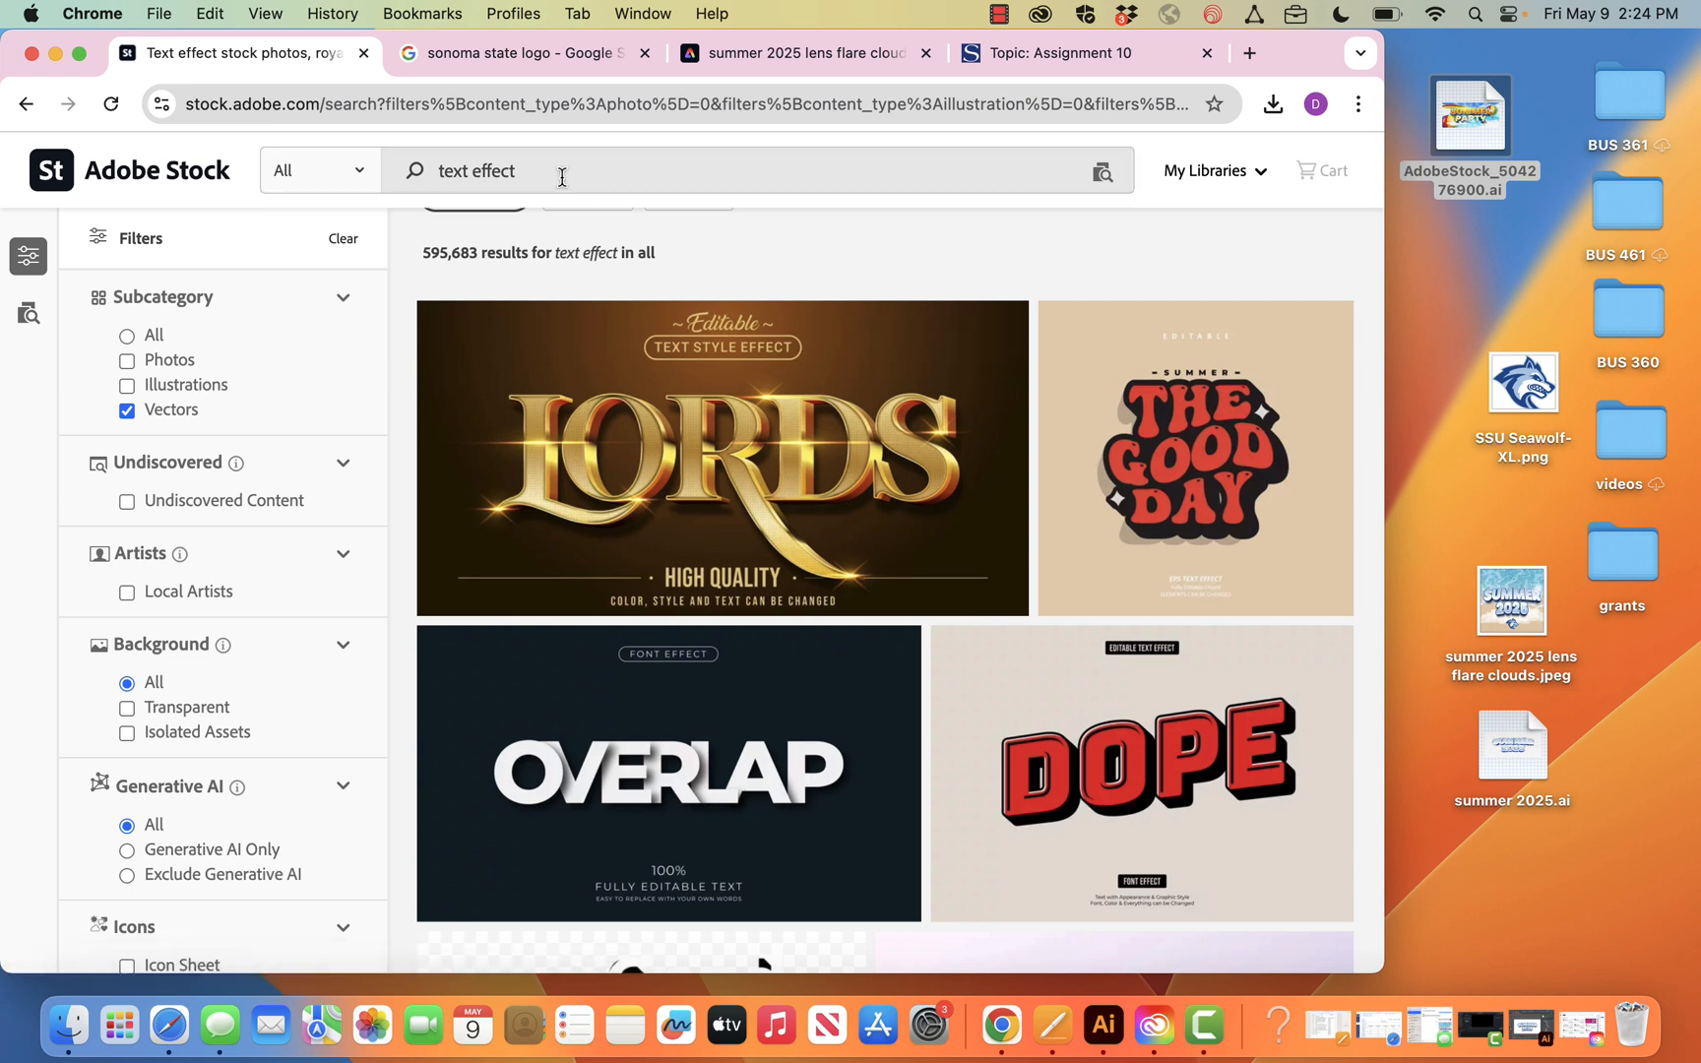
Refine the stock search to "text effect summer" and locate the Summer Party vector in the results
text(summer)
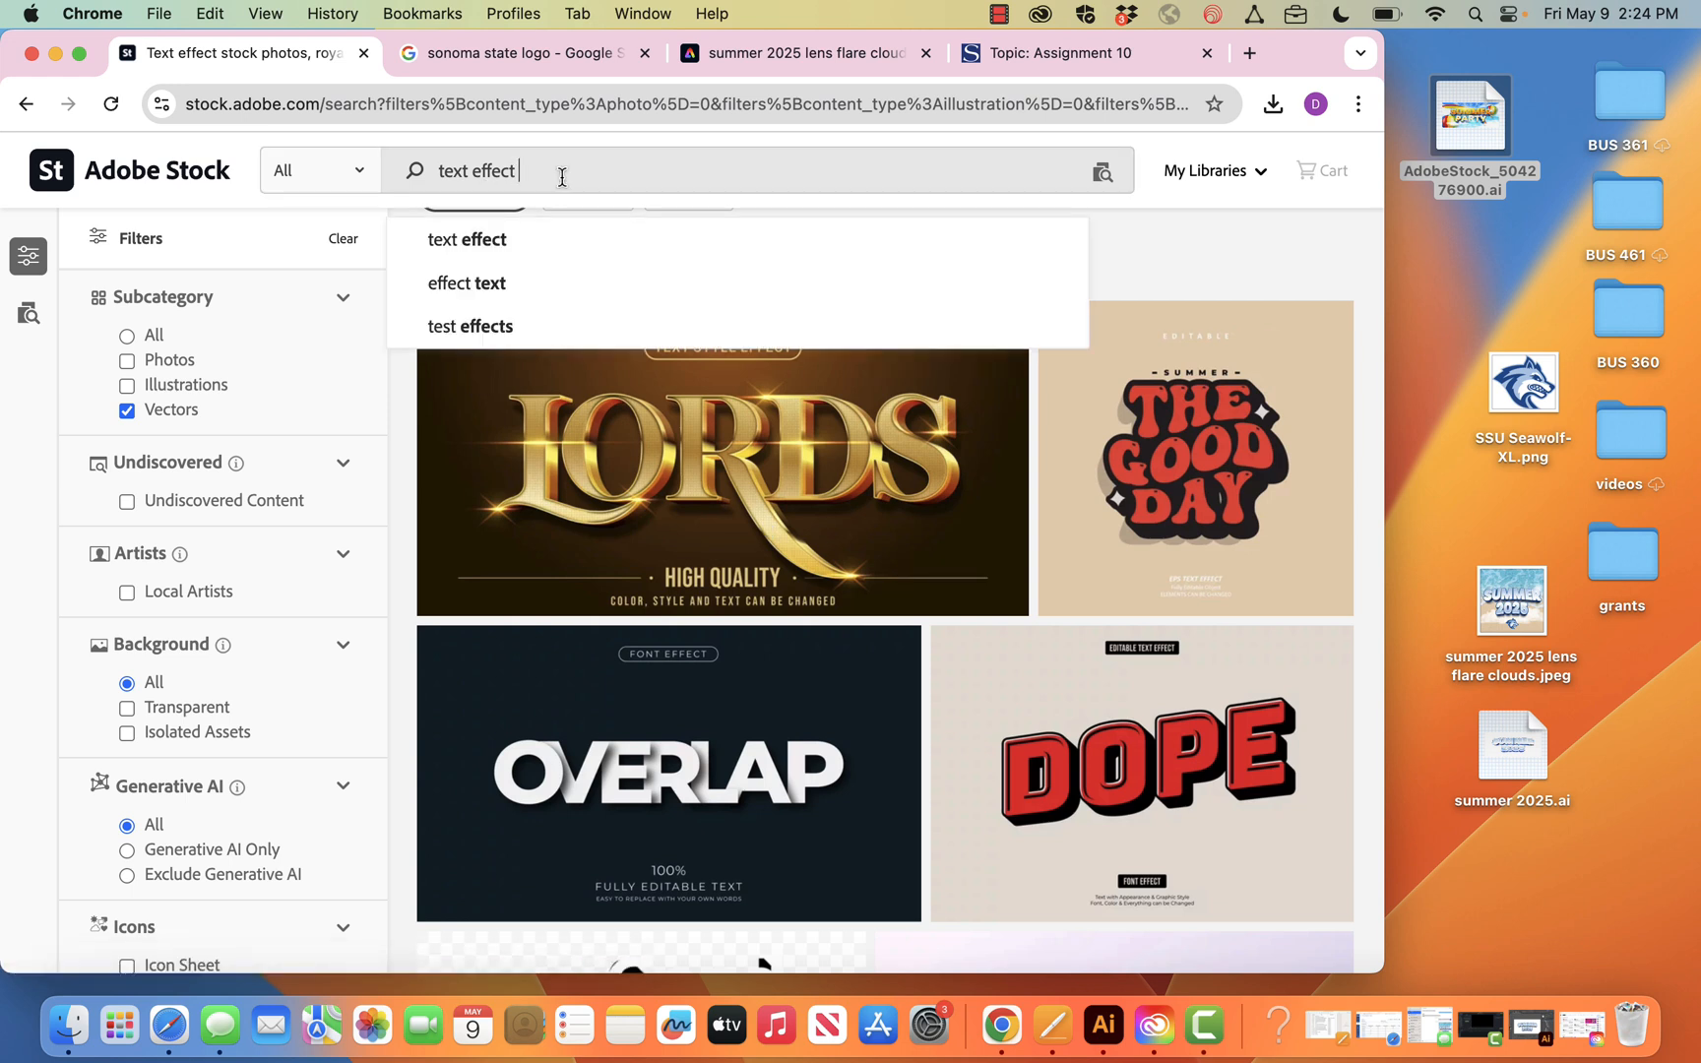
key(Return)
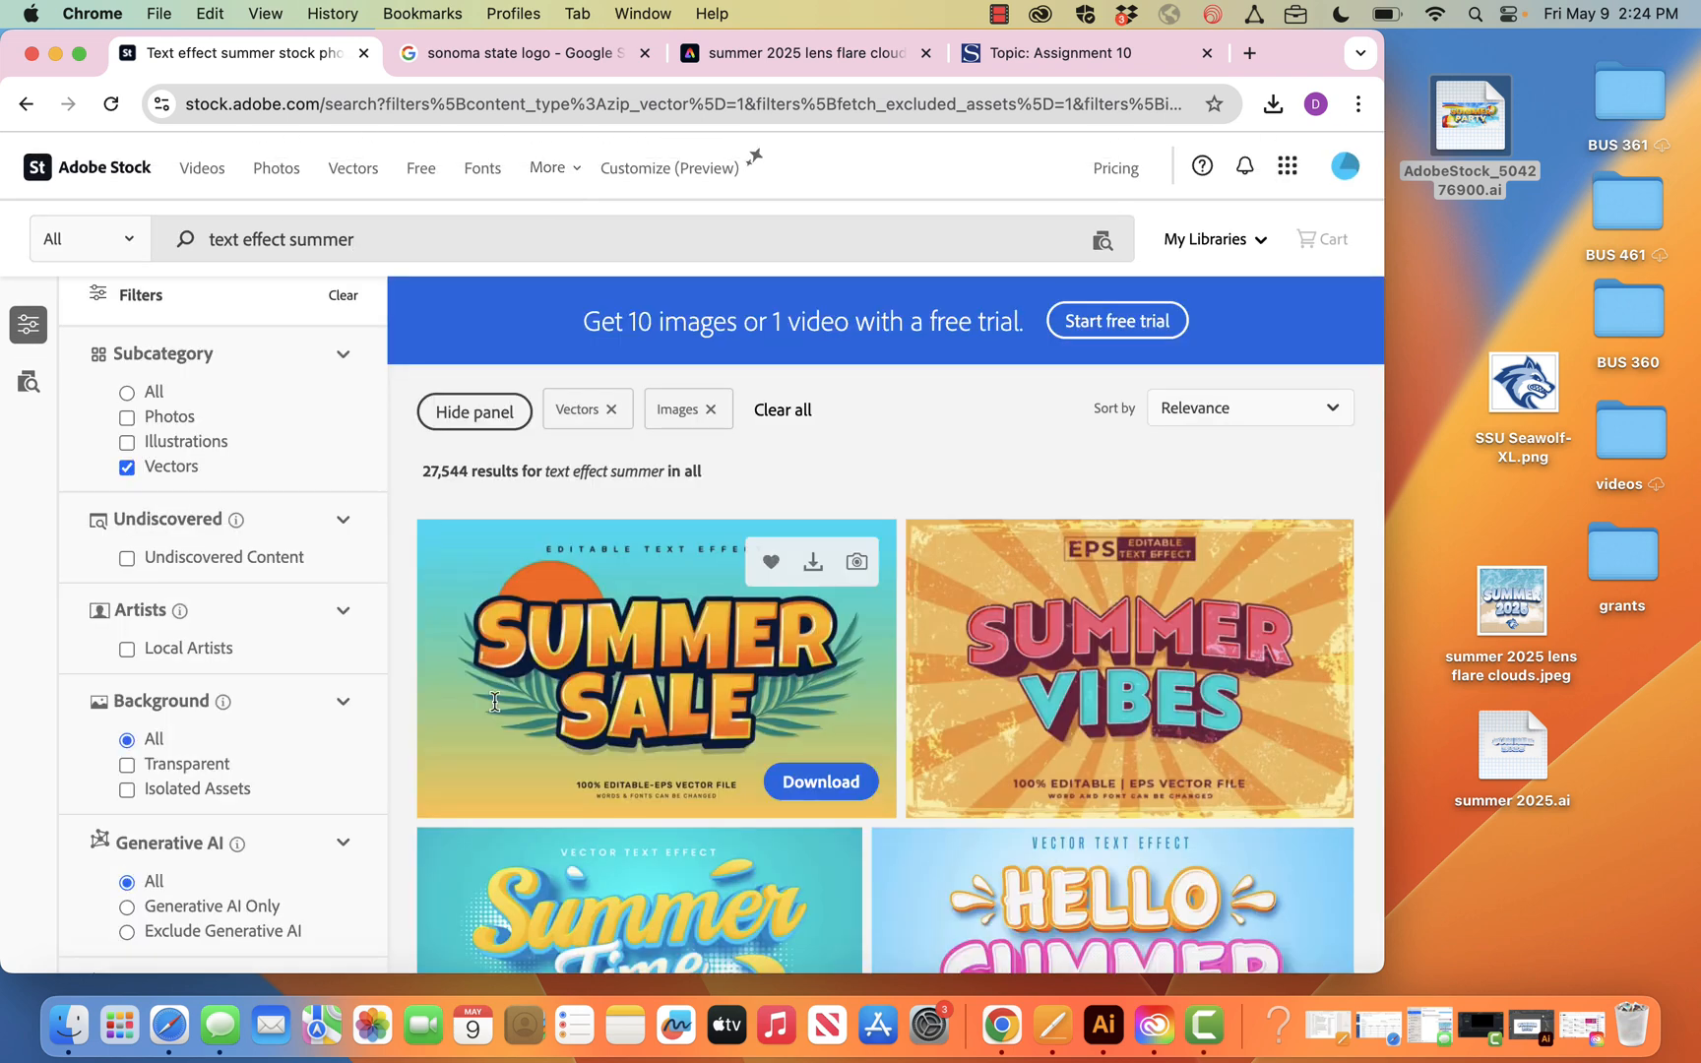
scroll(496, 709, down, 10)
scroll(496, 708, down, 15)
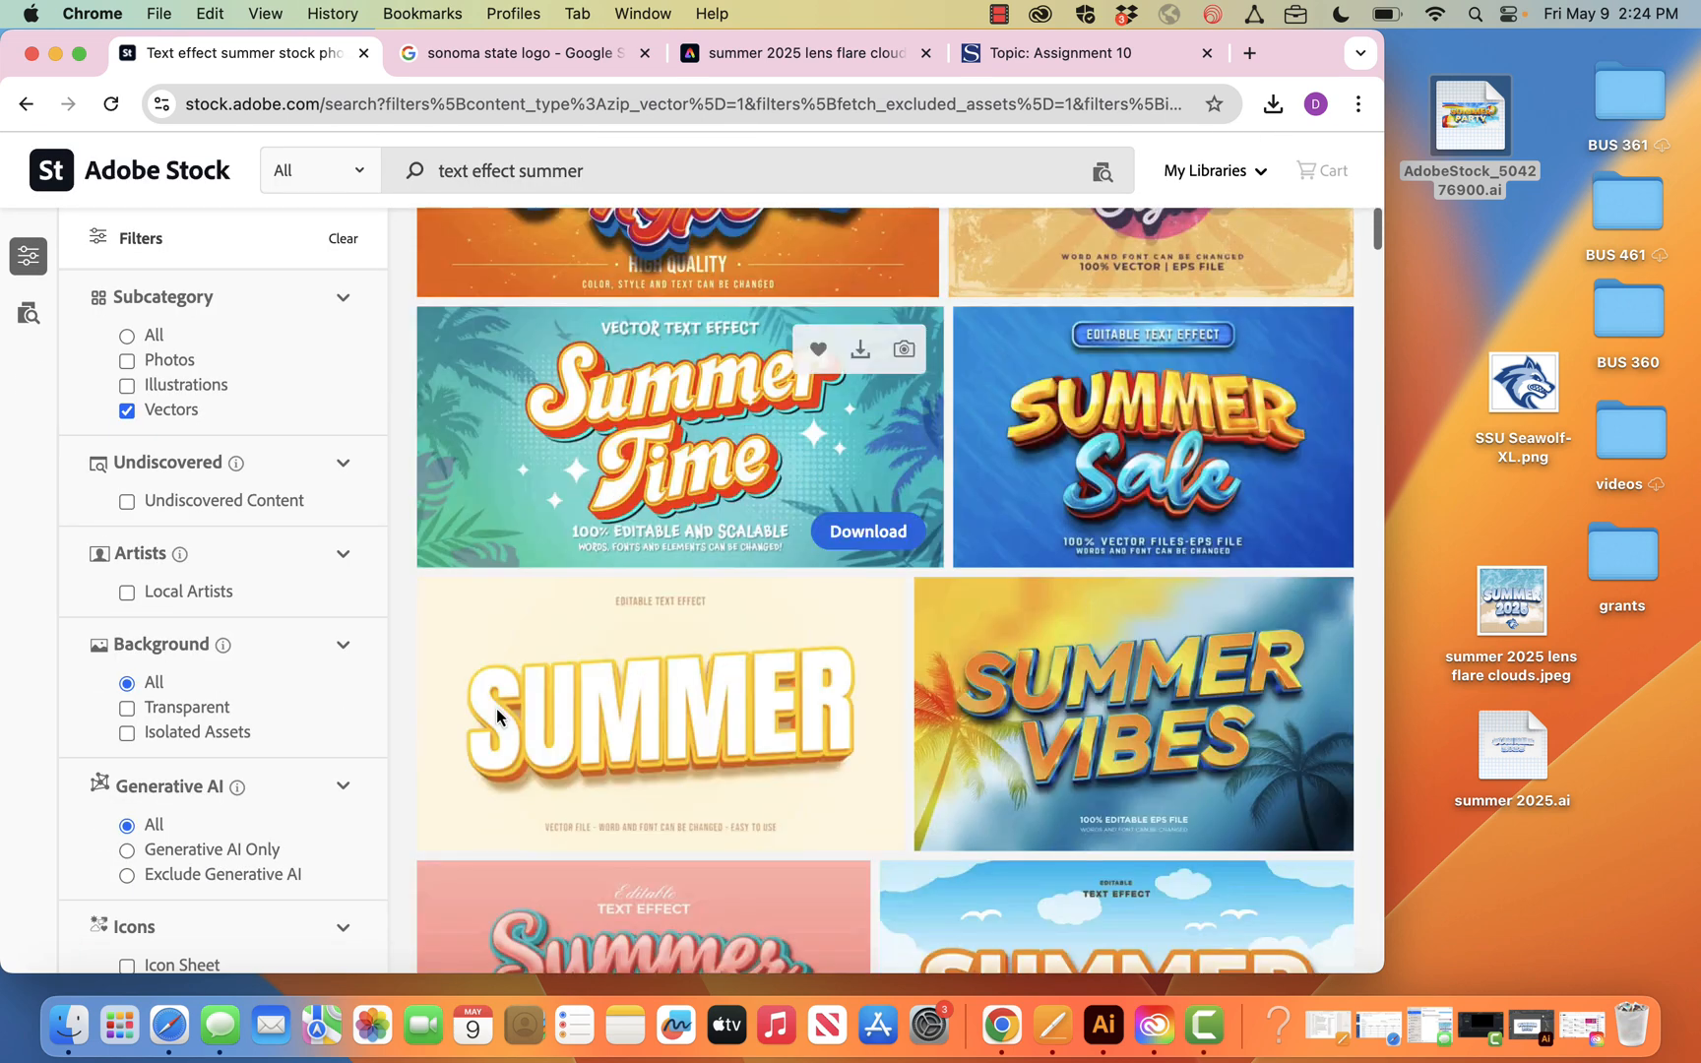
scroll(496, 715, down, 12)
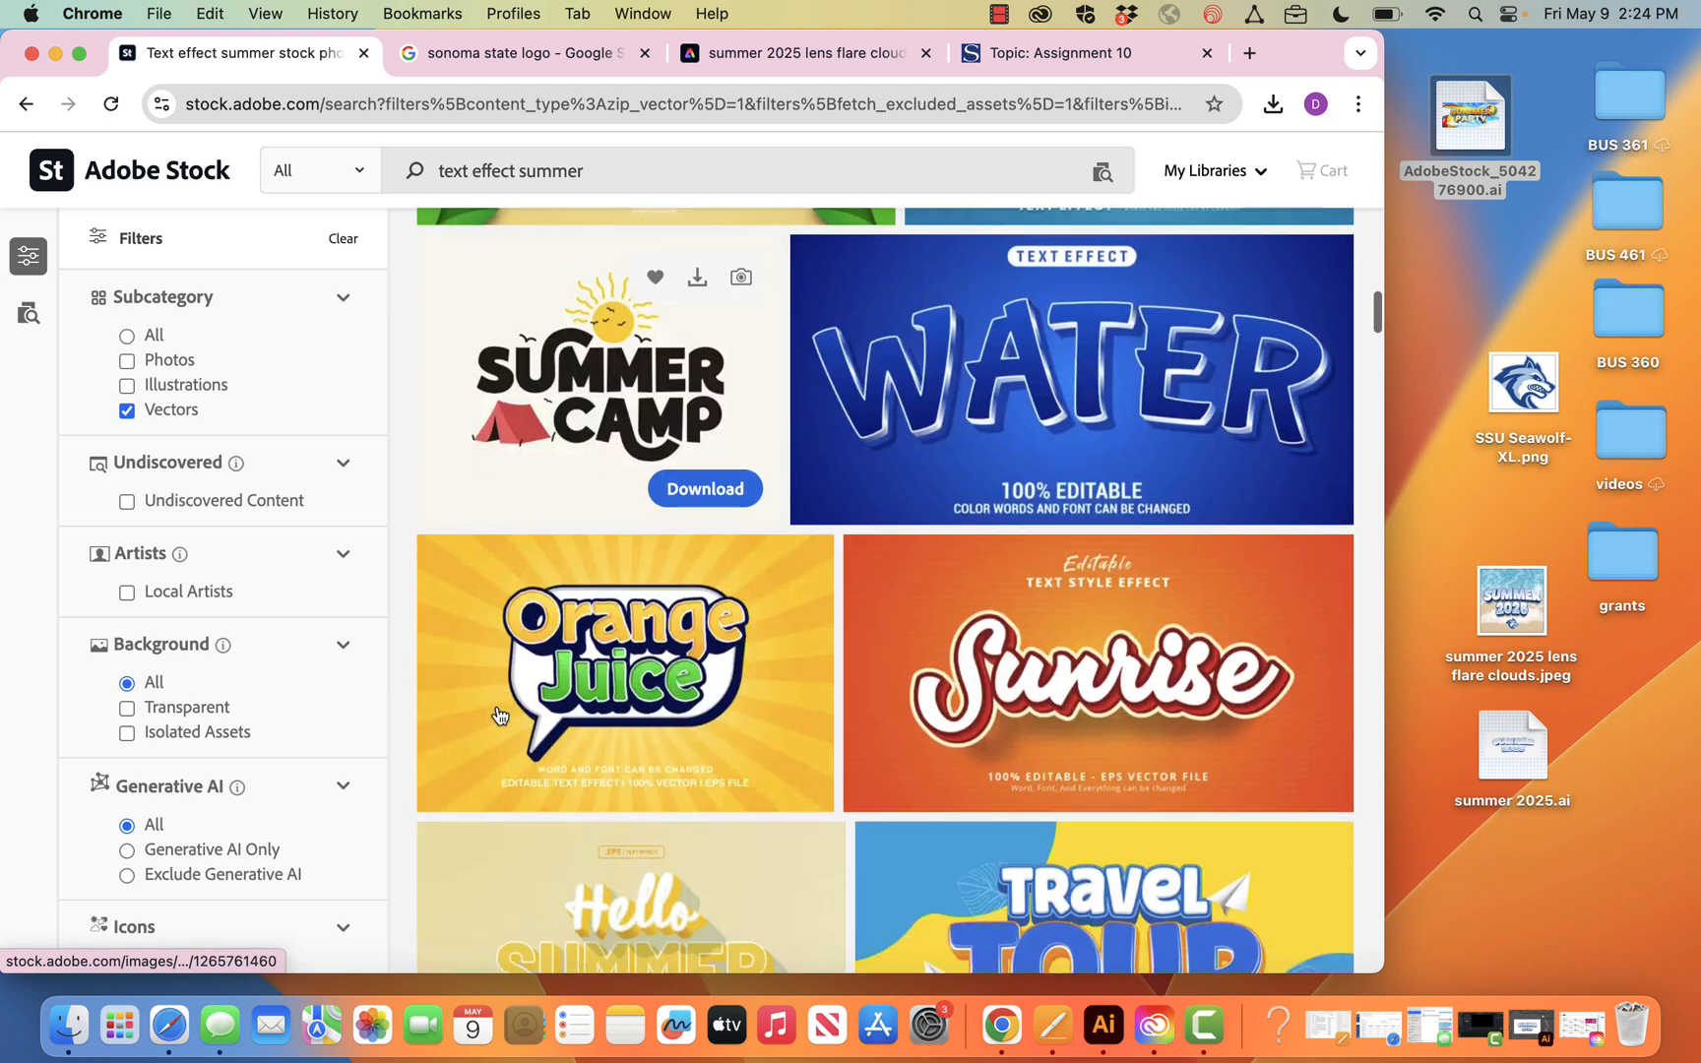
scroll(497, 714, down, 3)
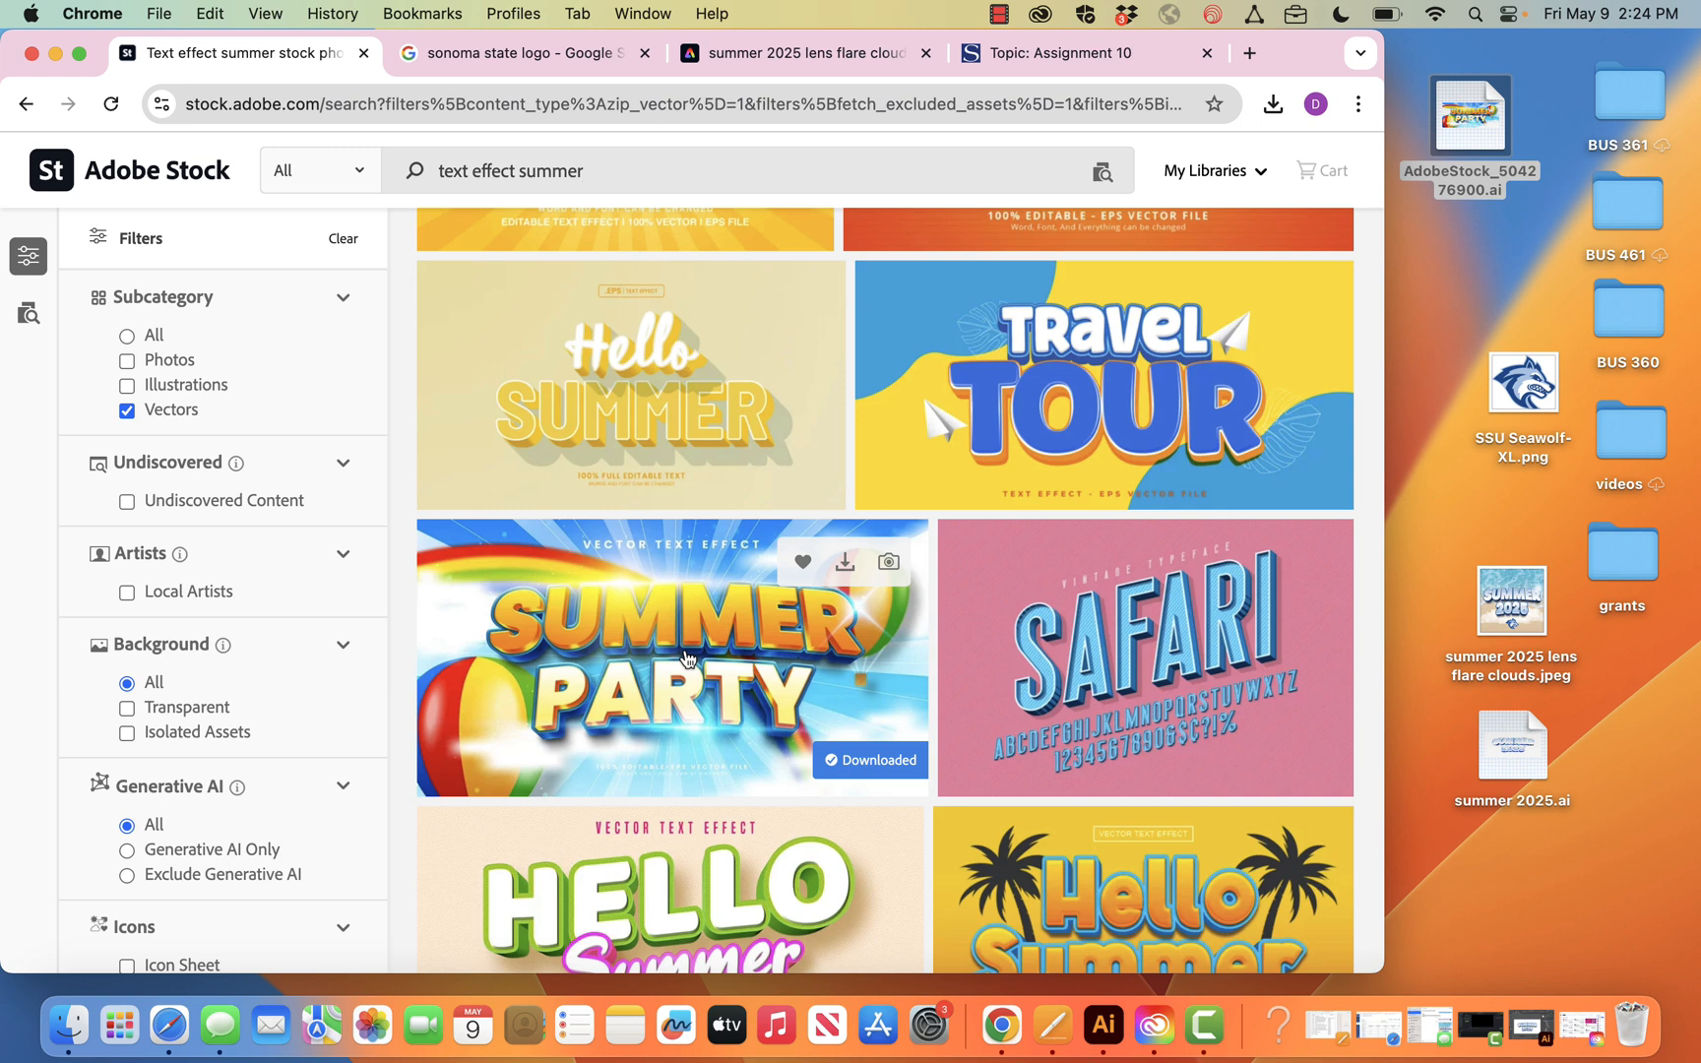
Check the Assignment 10 discussion page in Canvas, and look over the Google image results for the Sonoma State logo
click(1091, 52)
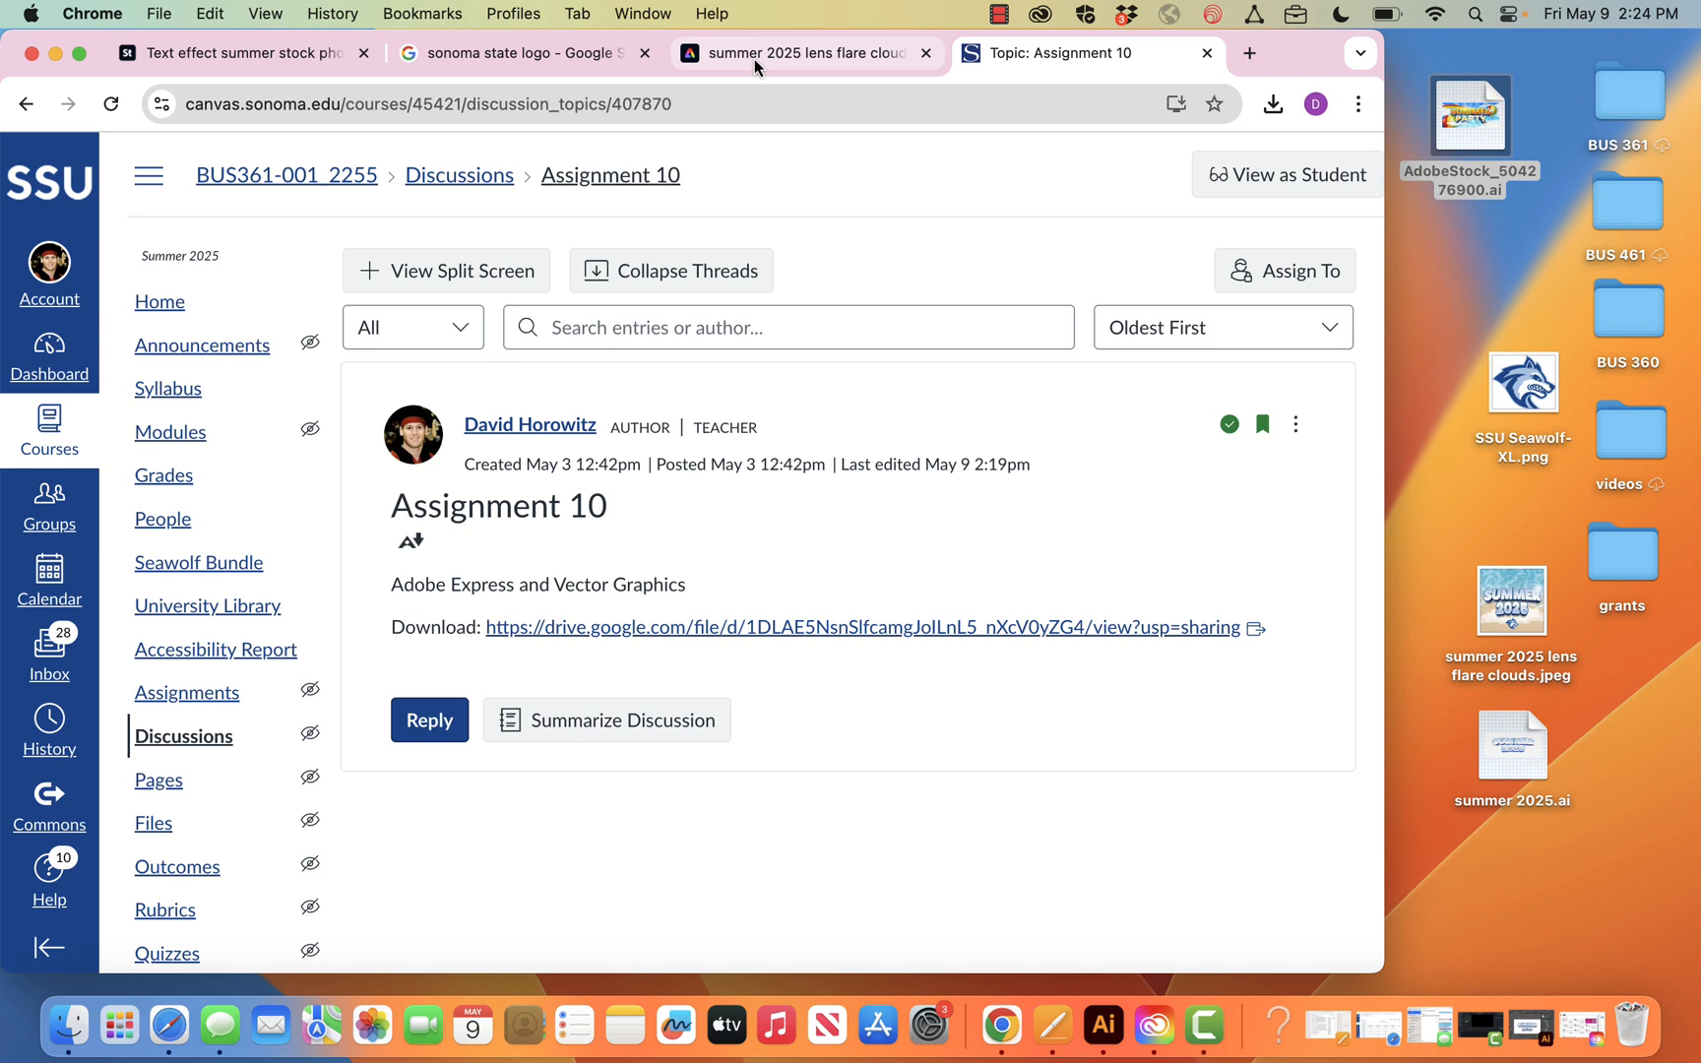
click(559, 56)
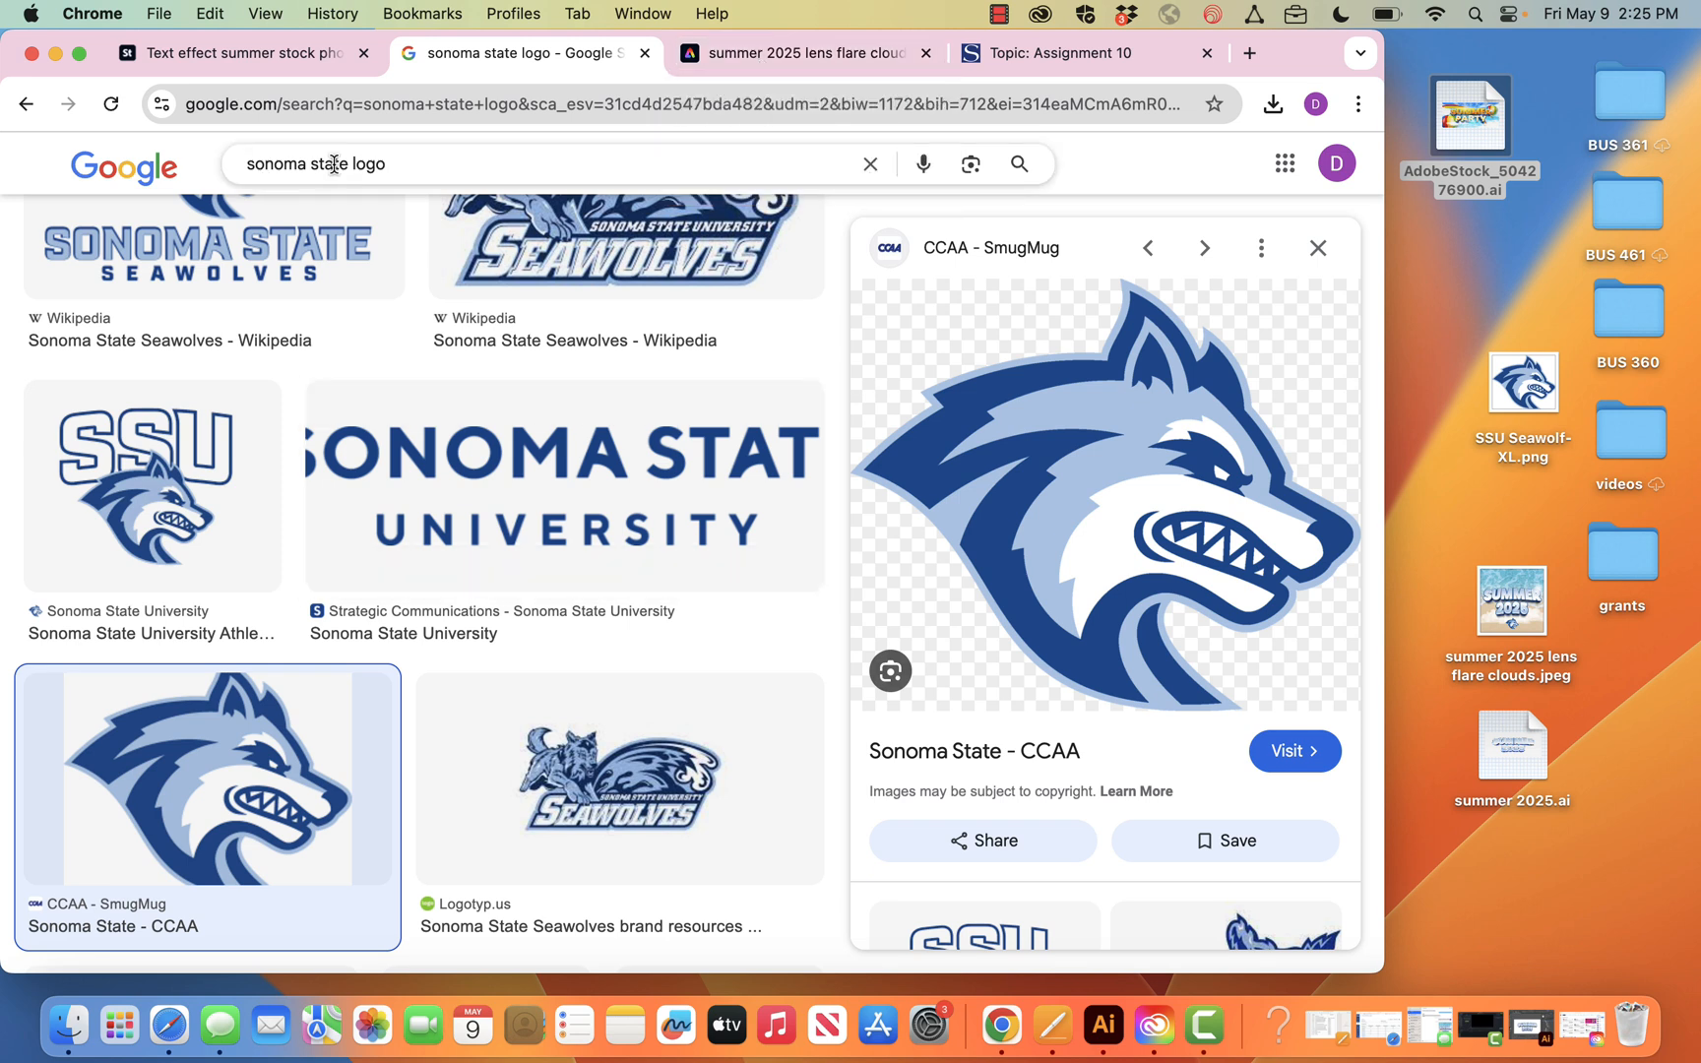
scroll(221, 757, down, 2)
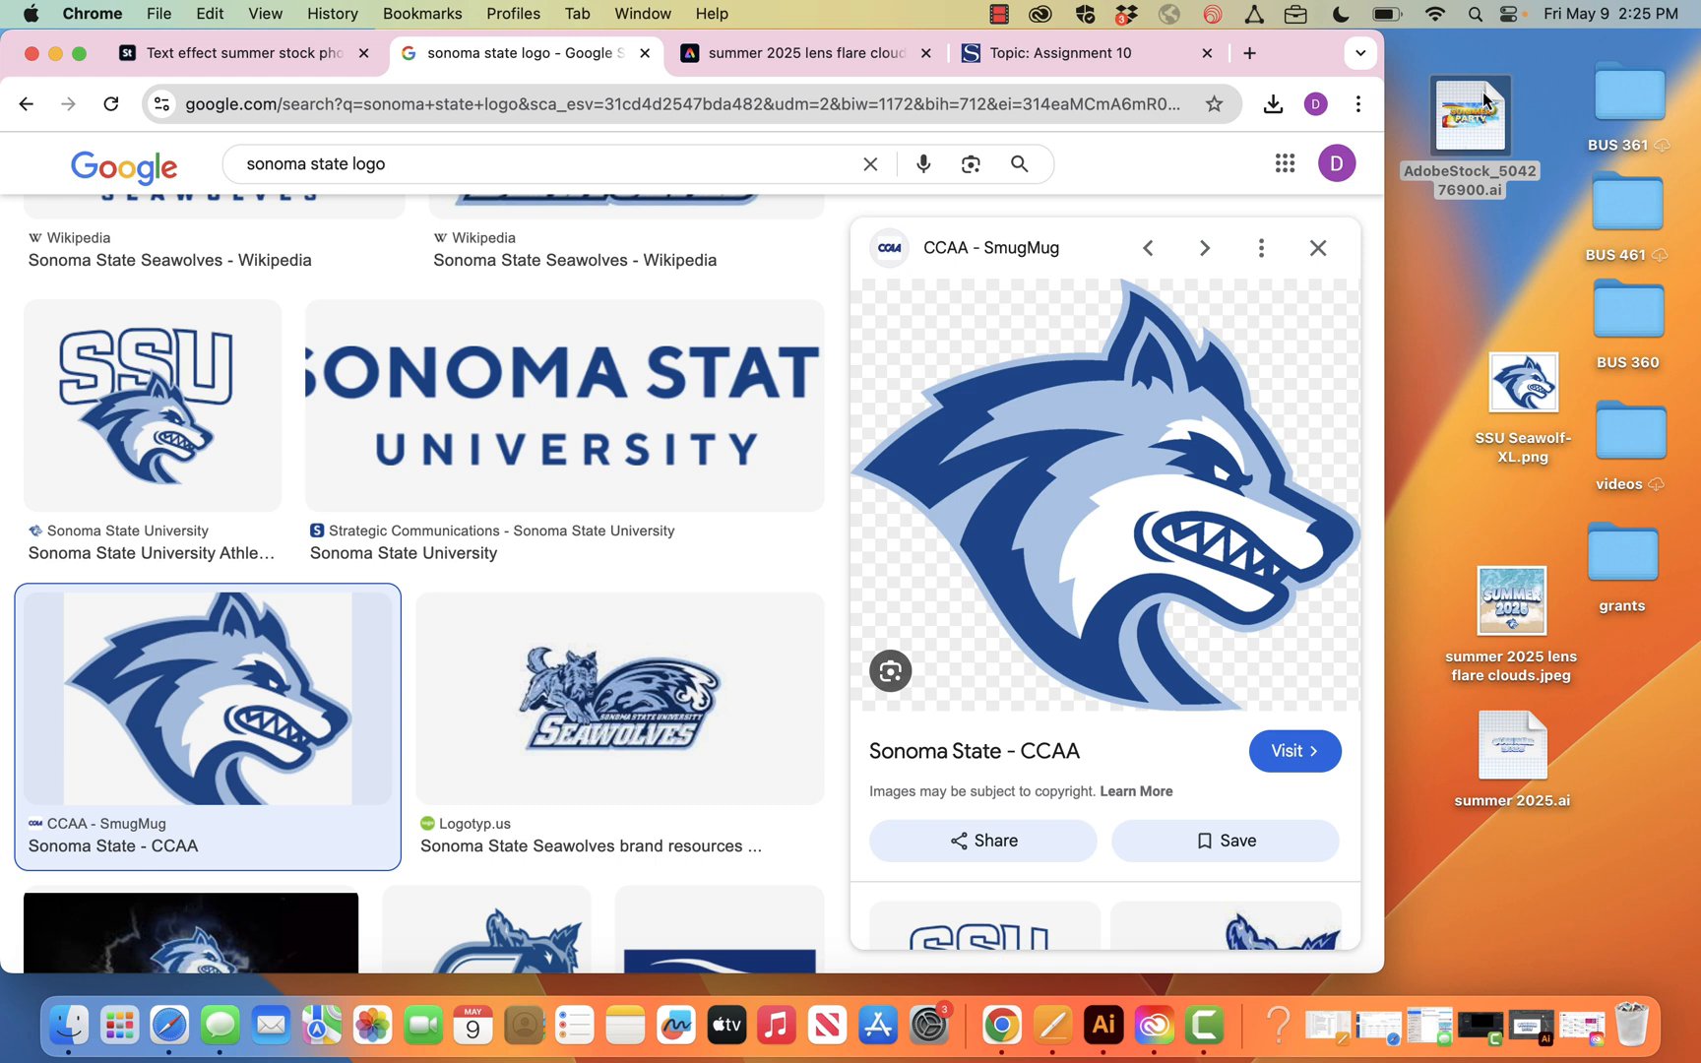
Open AdobeStock_504276900.ai from the desktop in Illustrator
drag(1471, 115, 1104, 1026)
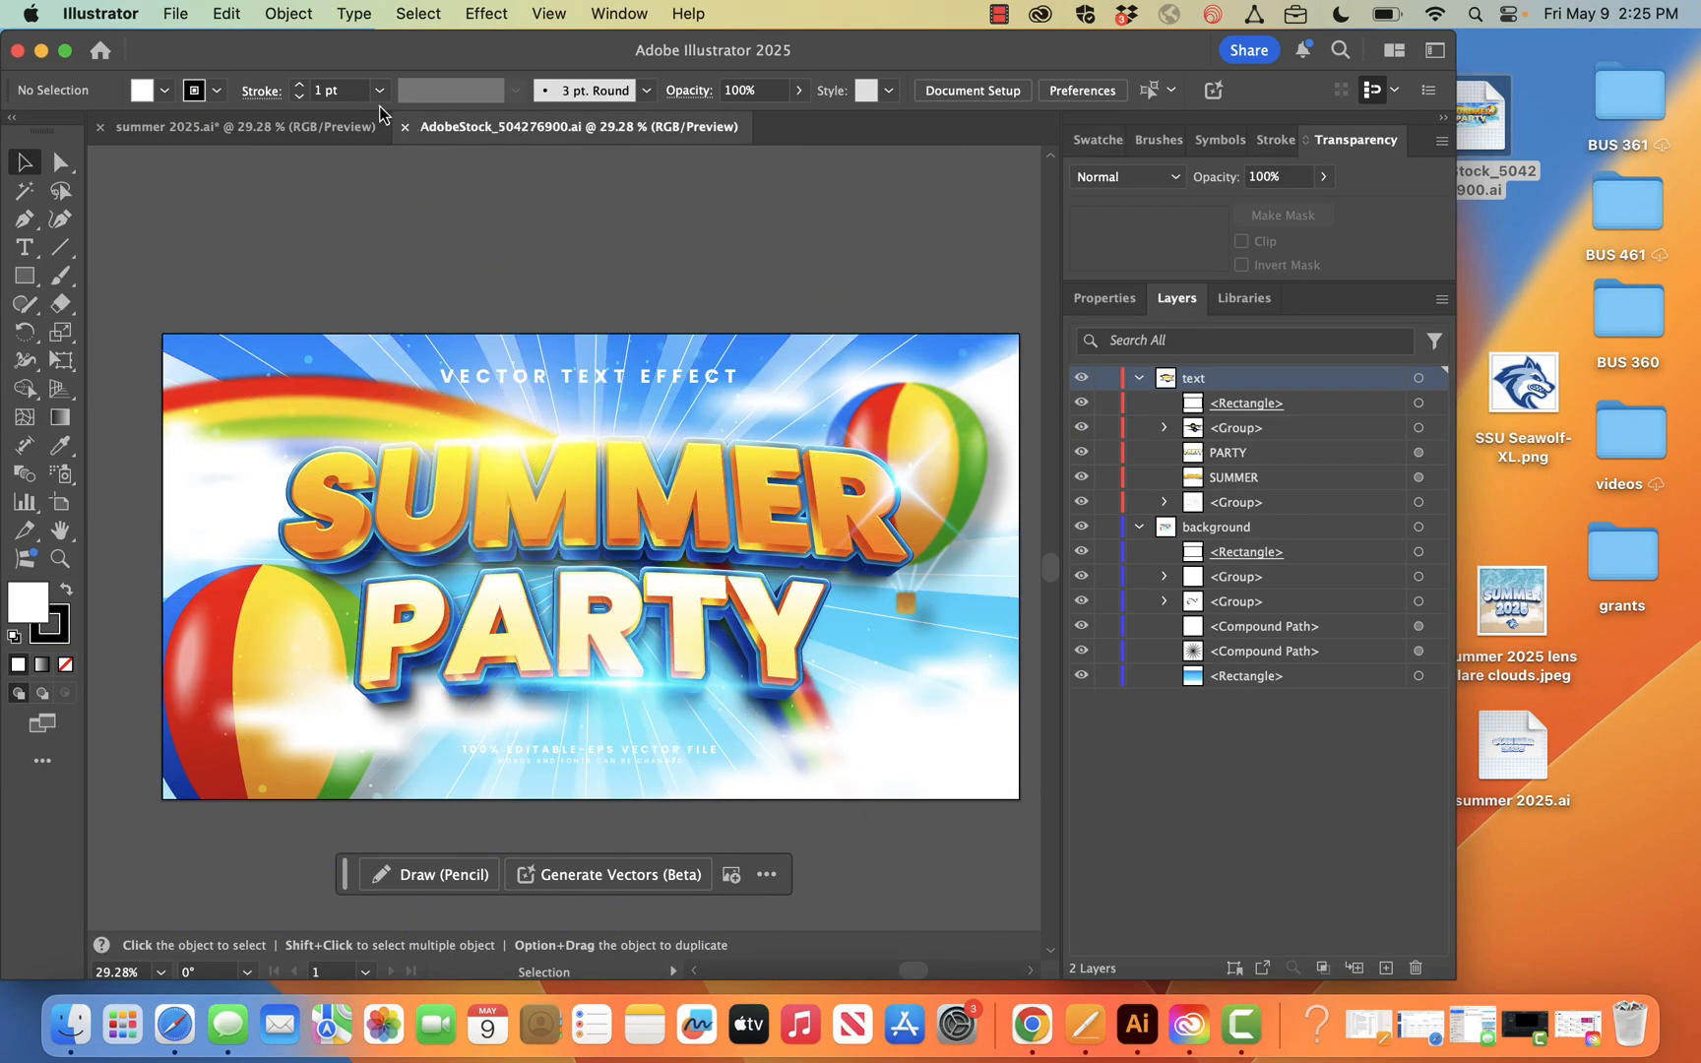
Save the artwork on the computer's desktop as an Illustrator EPS named "summer 2025 2.eps", accepting the EPS options
click(228, 13)
mouse_move(177, 13)
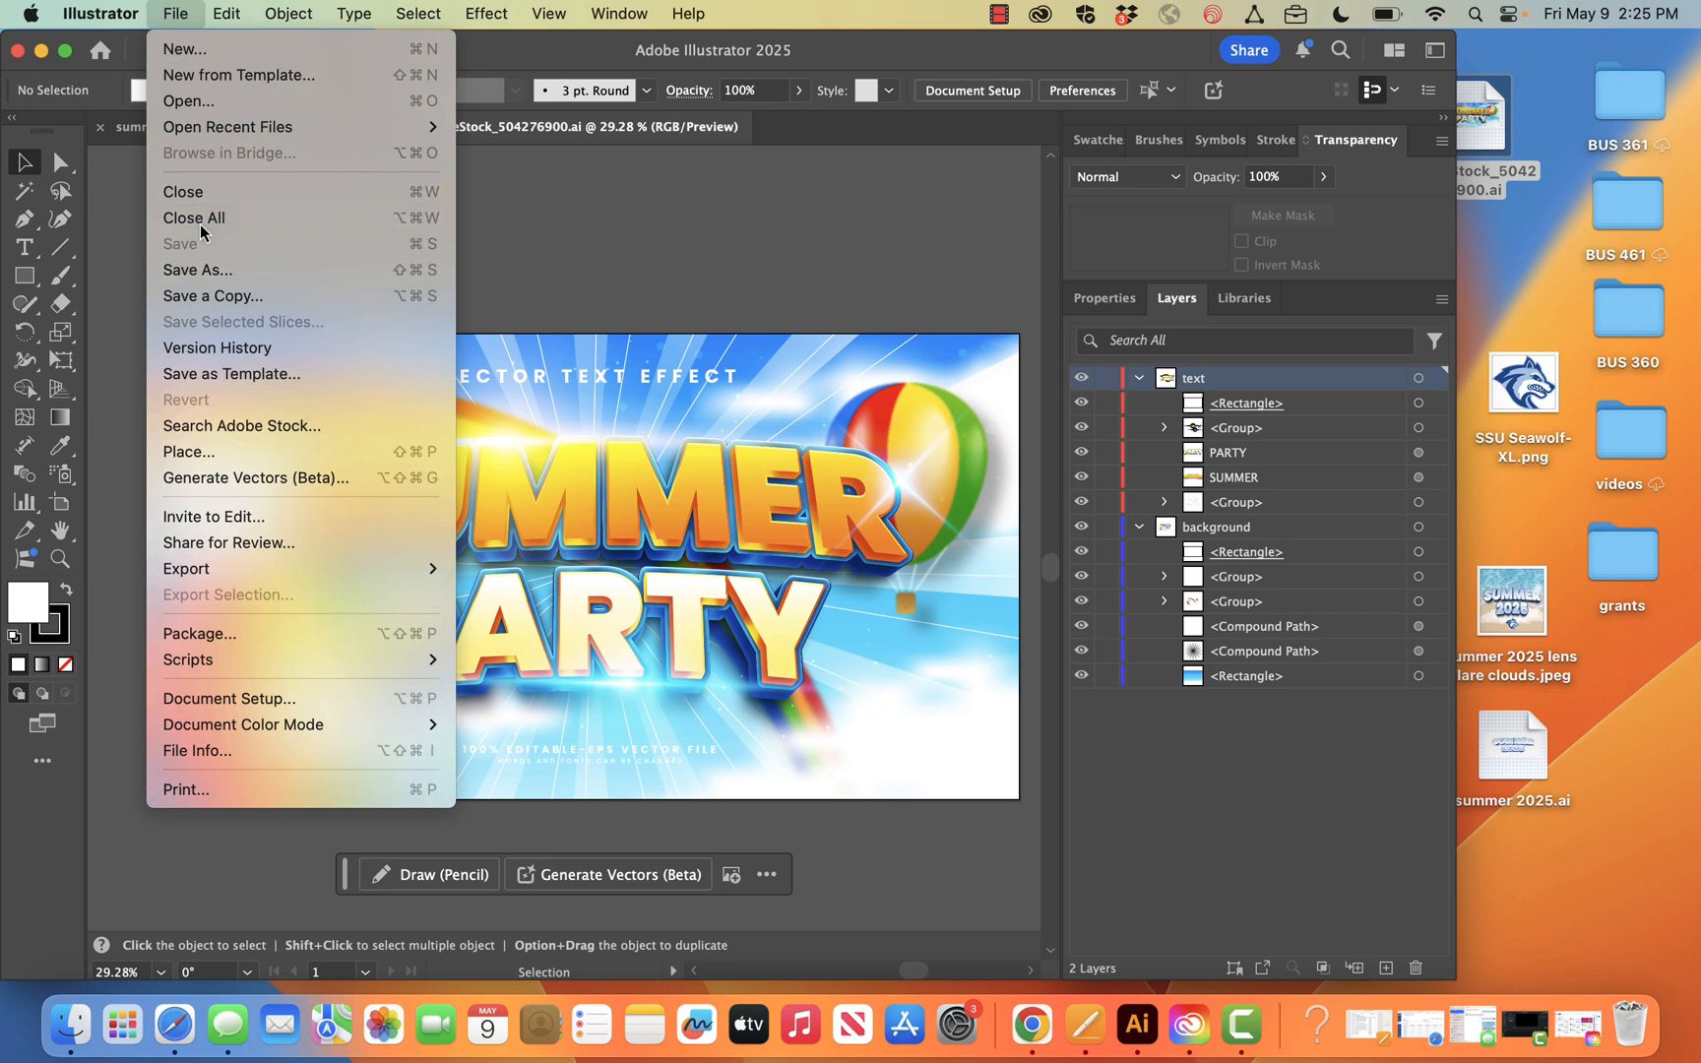
click(204, 272)
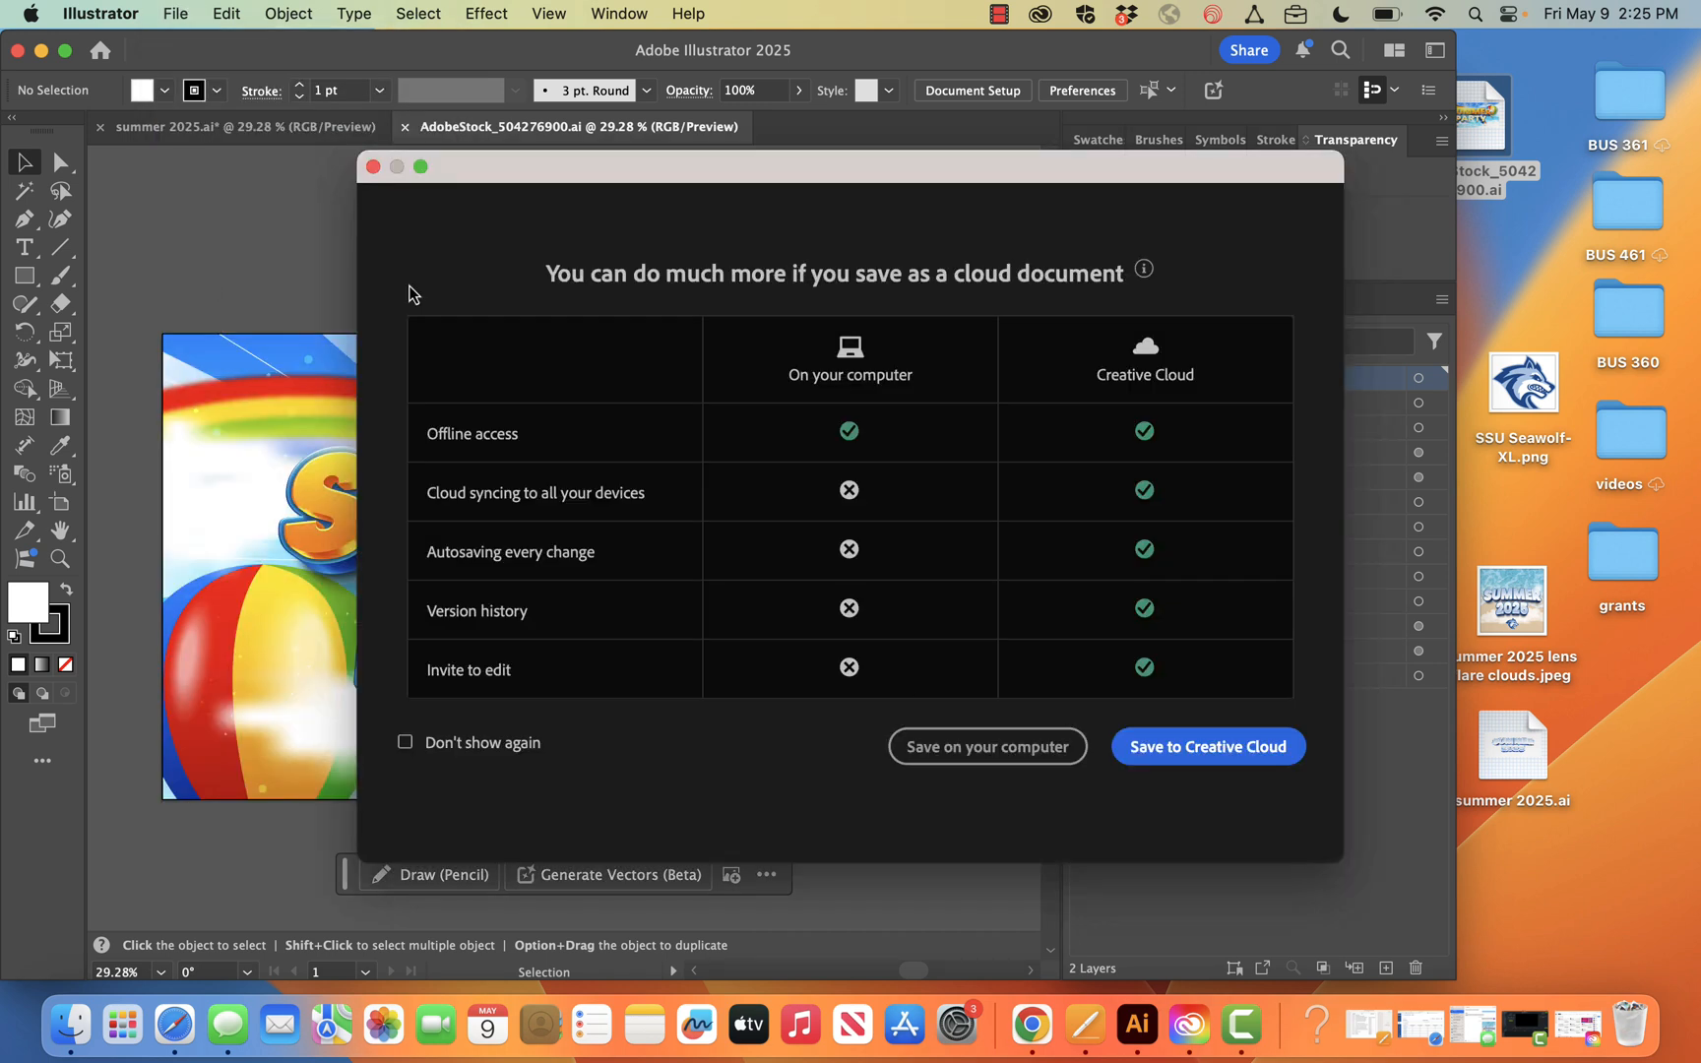
click(1043, 750)
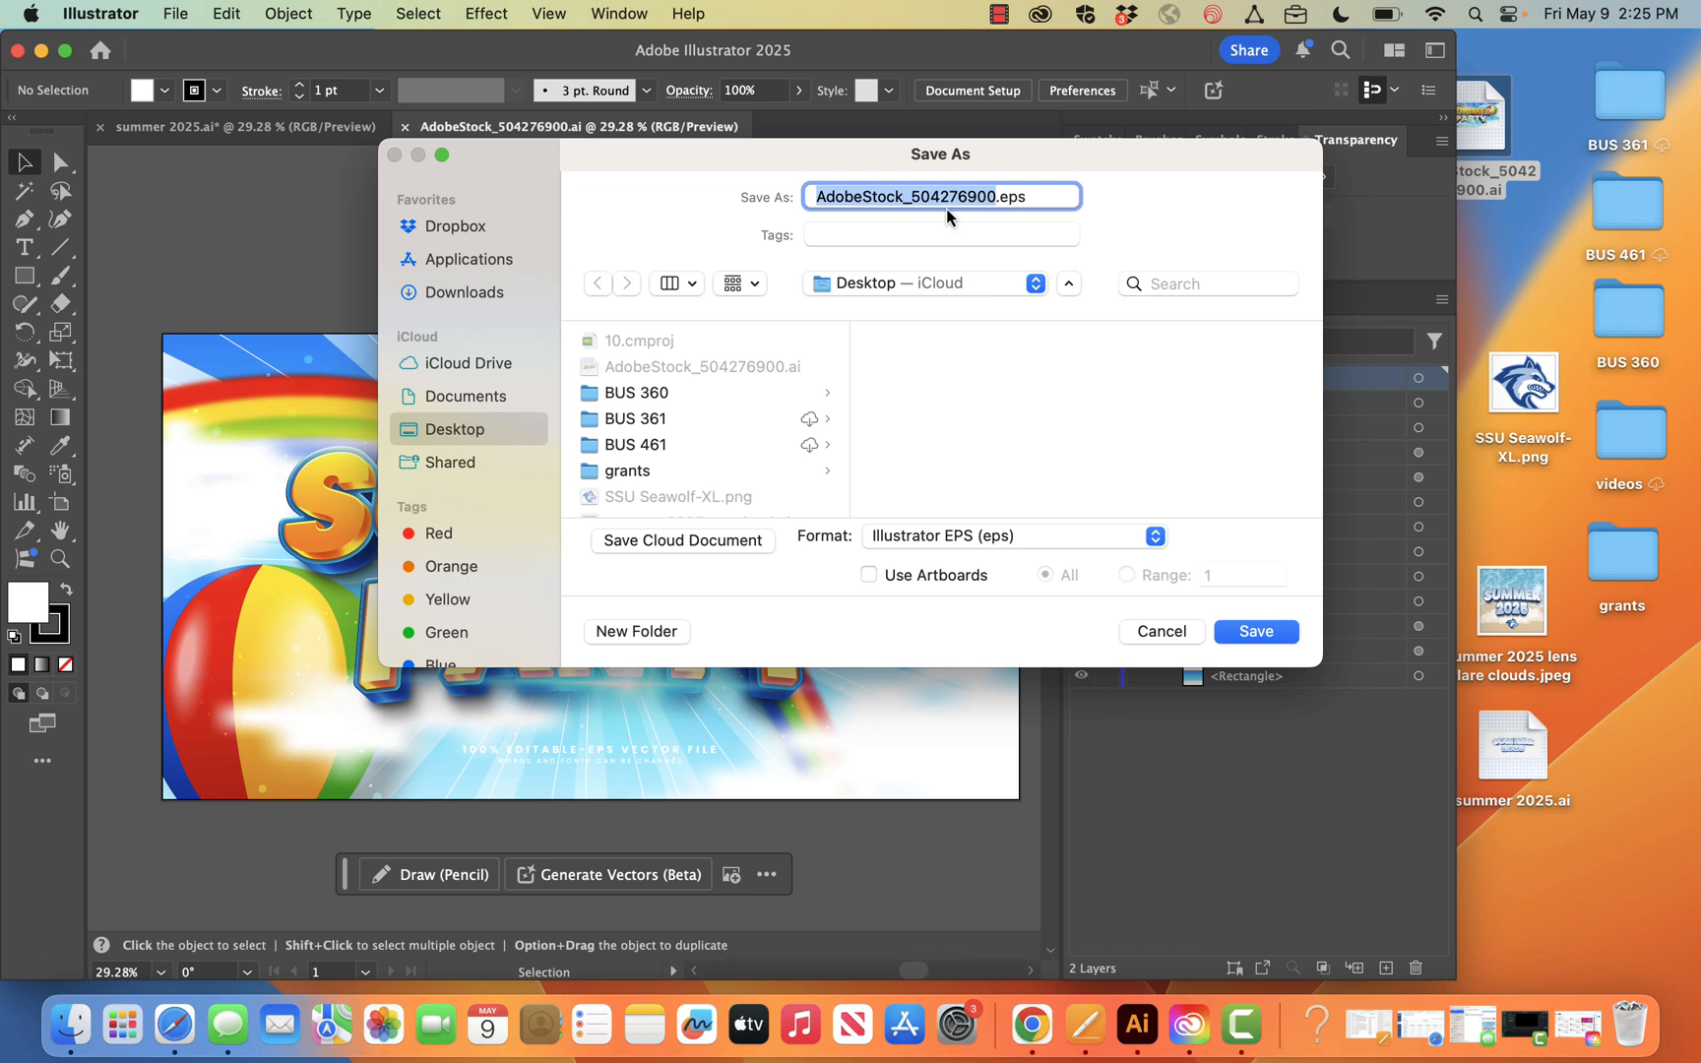
text(summer 2025 2)
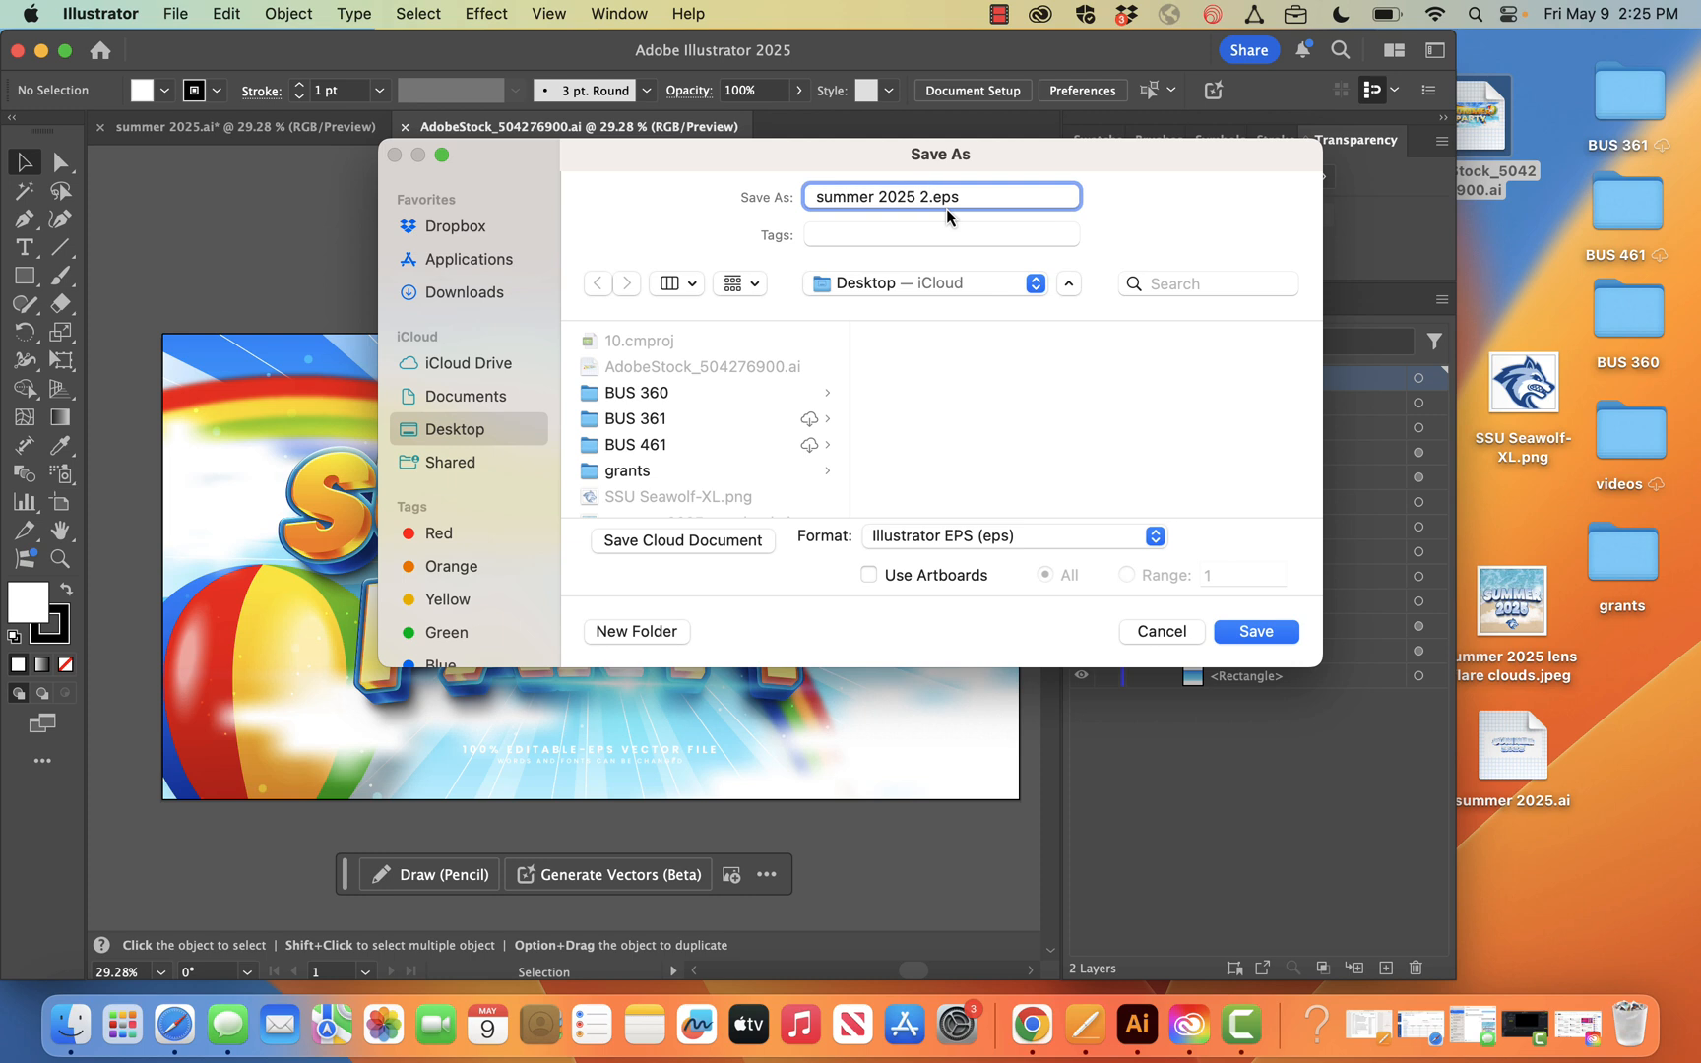
key(Return)
click(1122, 850)
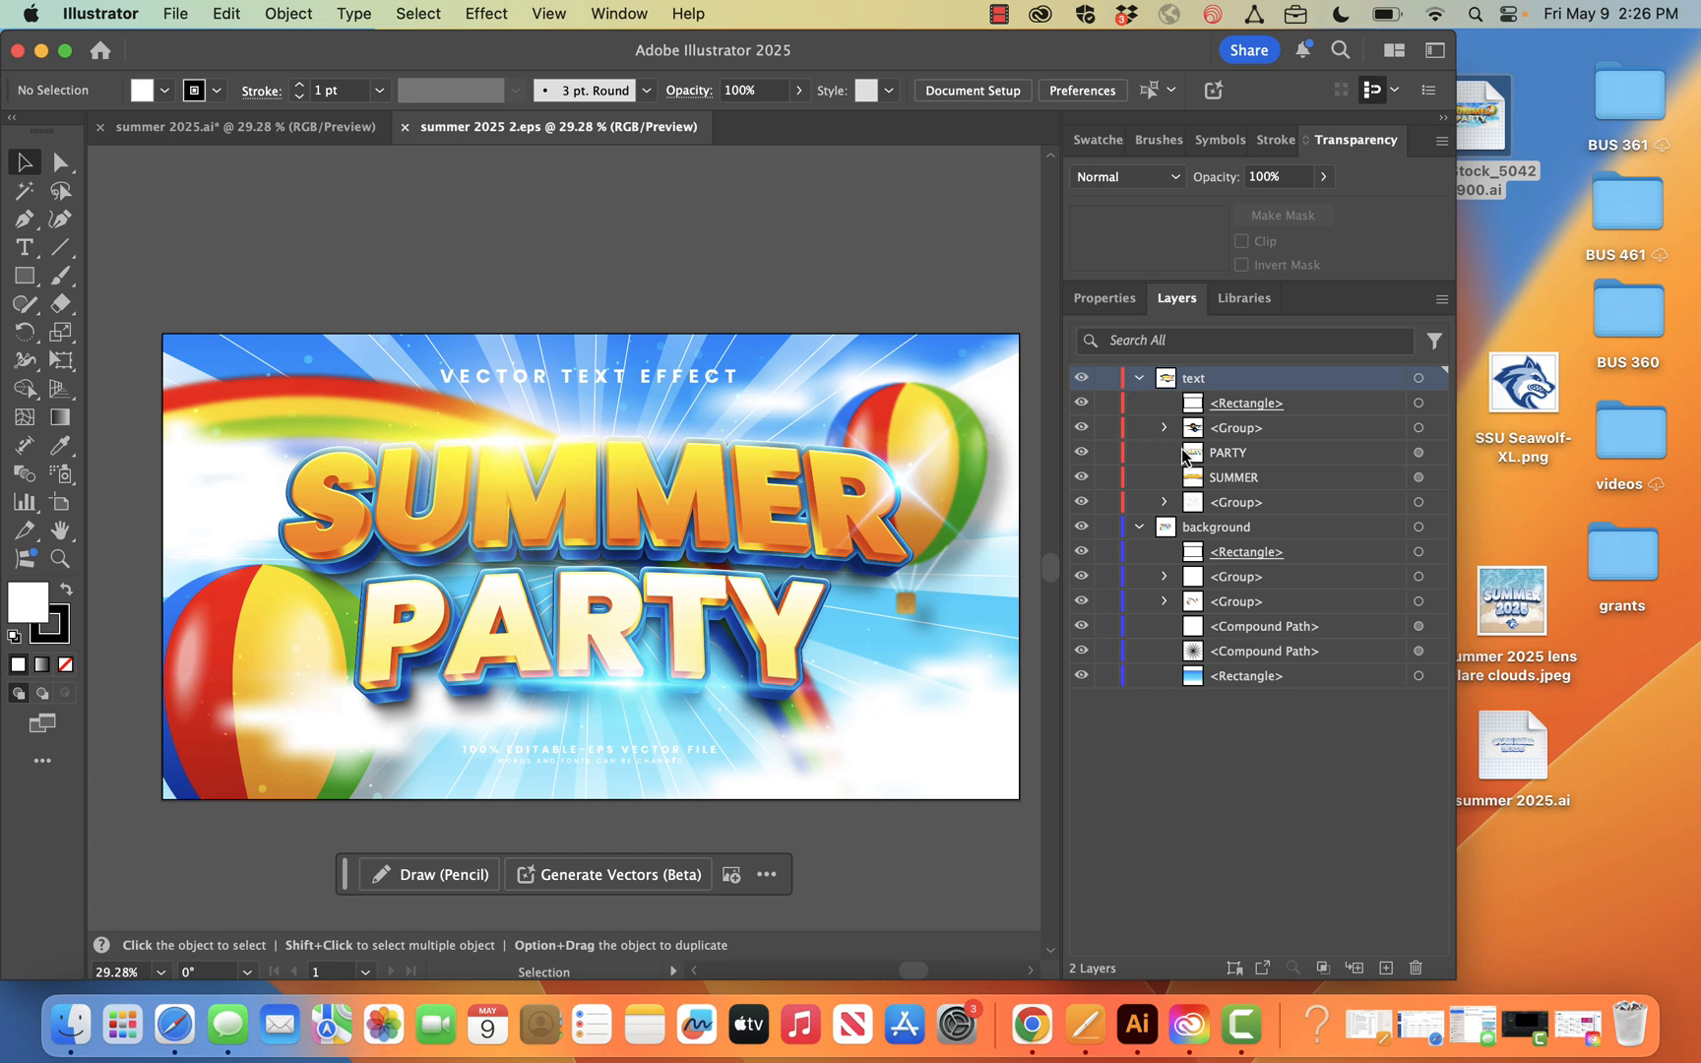
Toggle the light-flare group and the background layer off and on to examine what each contributes to the design
click(1080, 429)
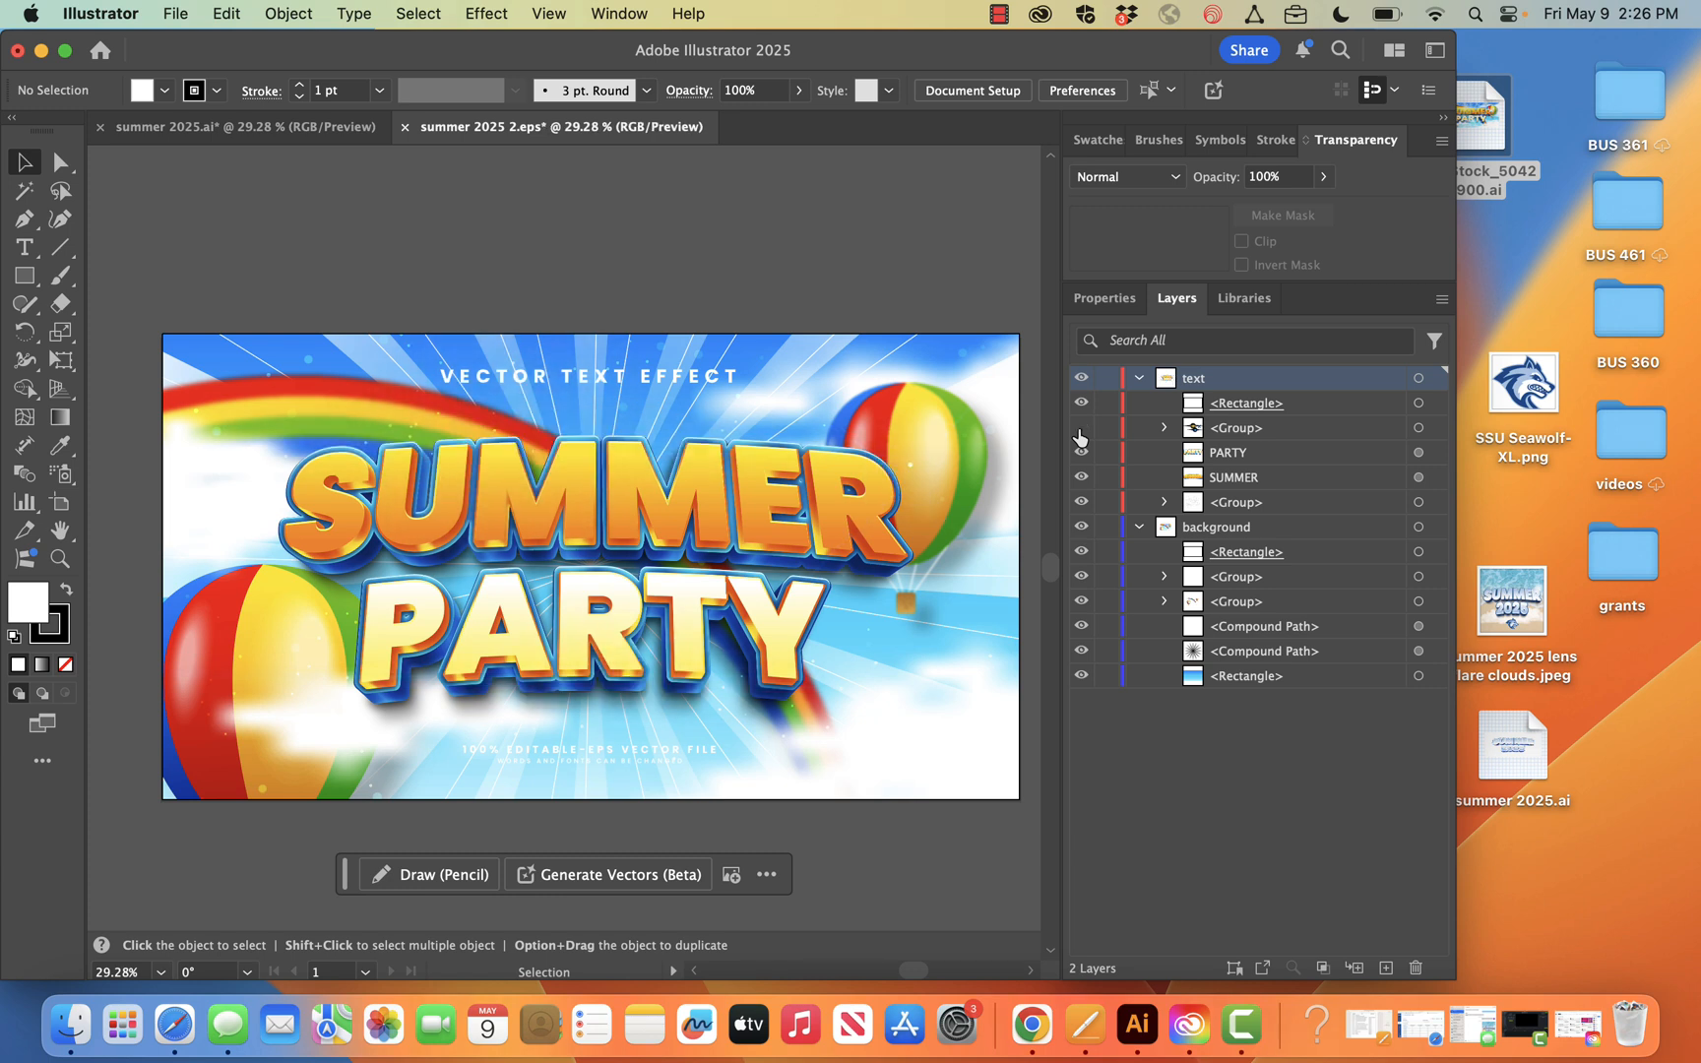
click(1080, 433)
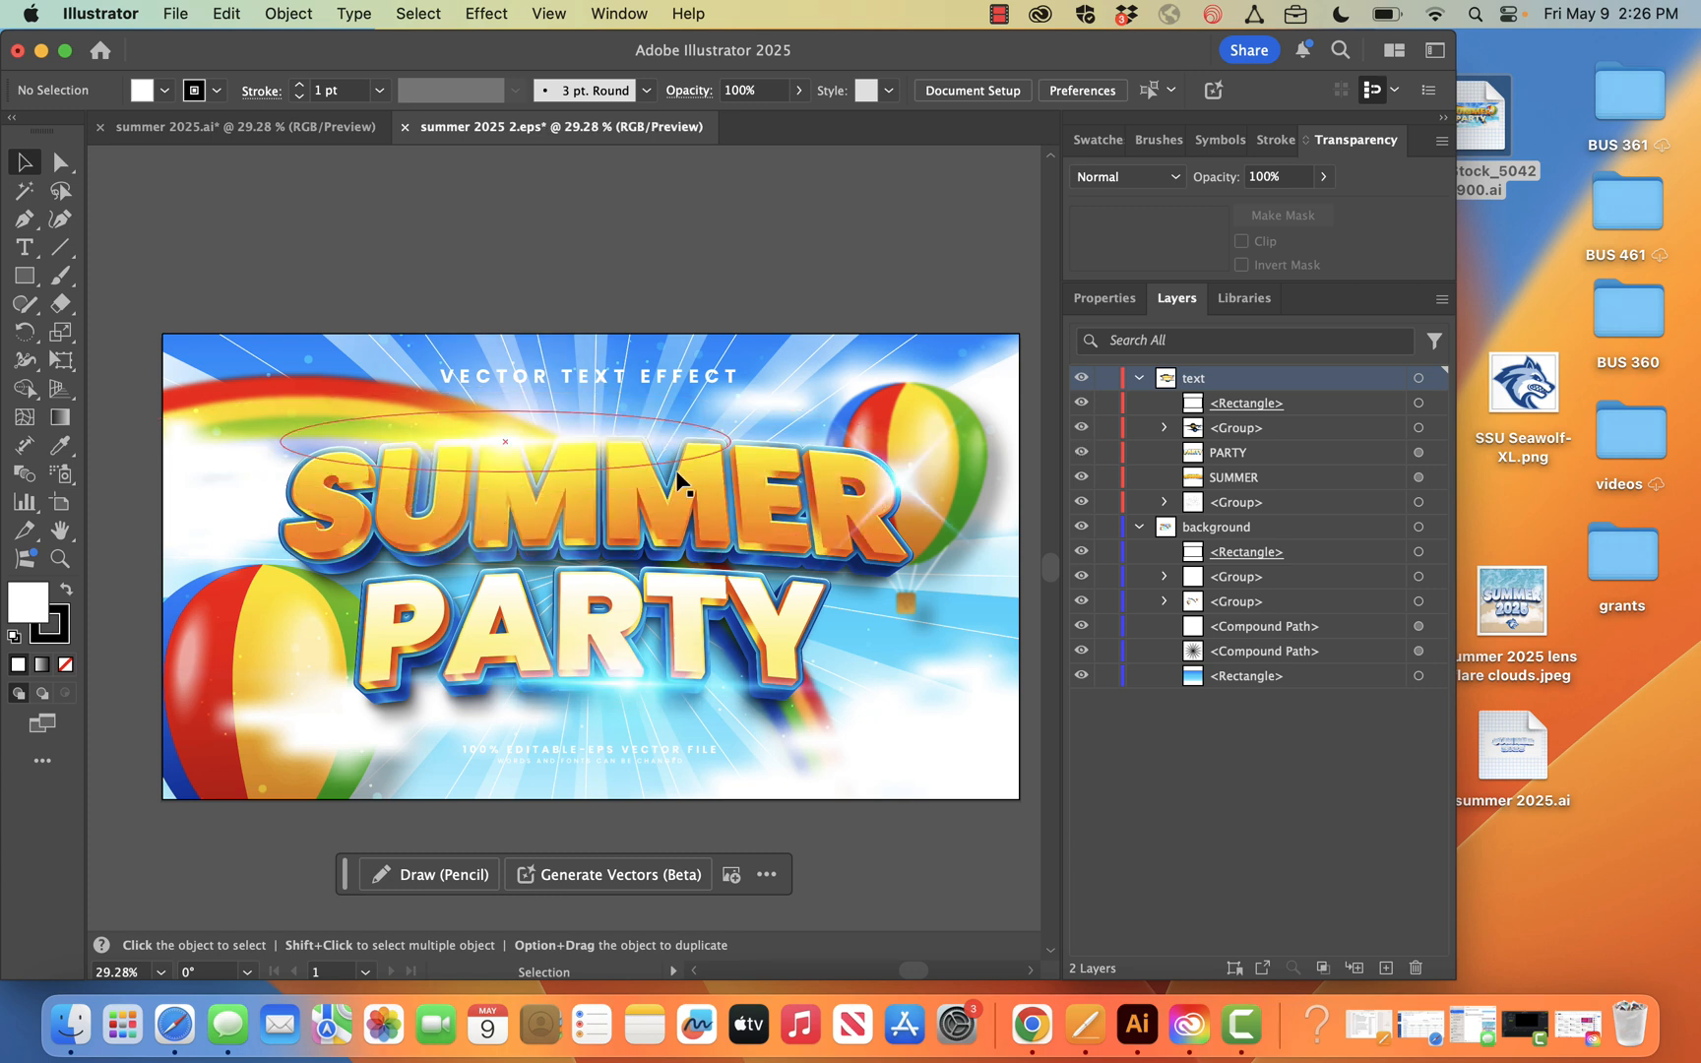
click(1082, 529)
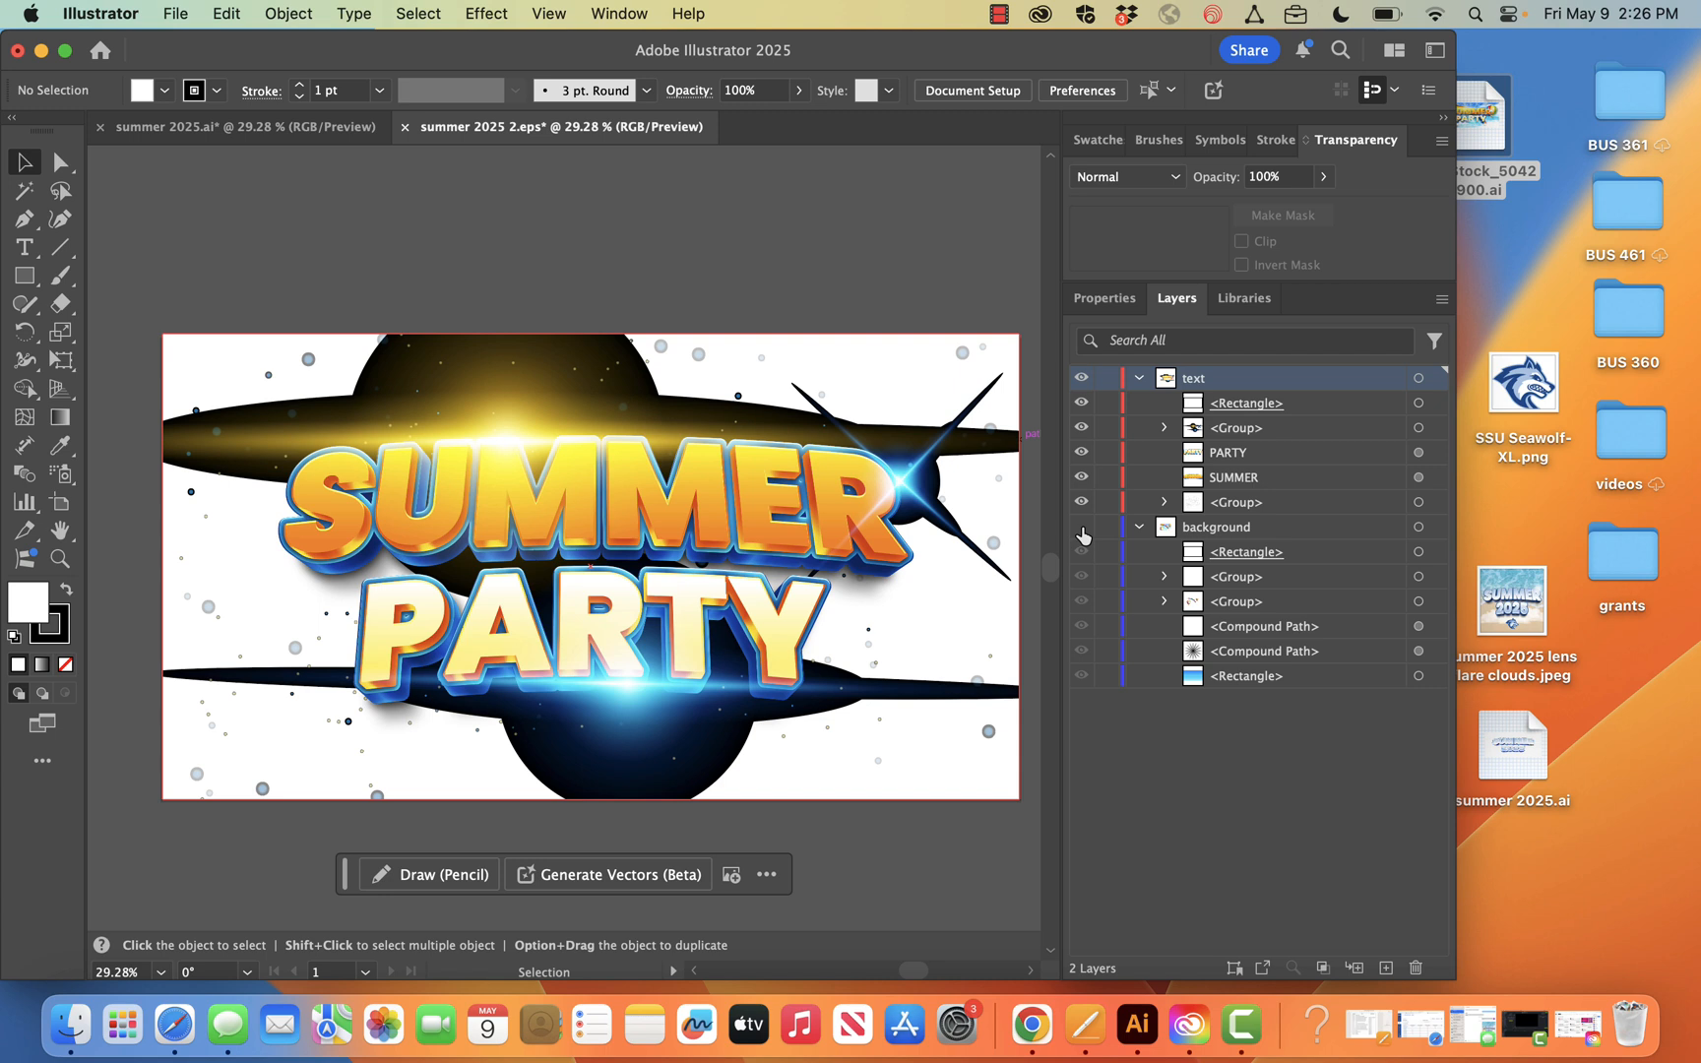
click(1082, 529)
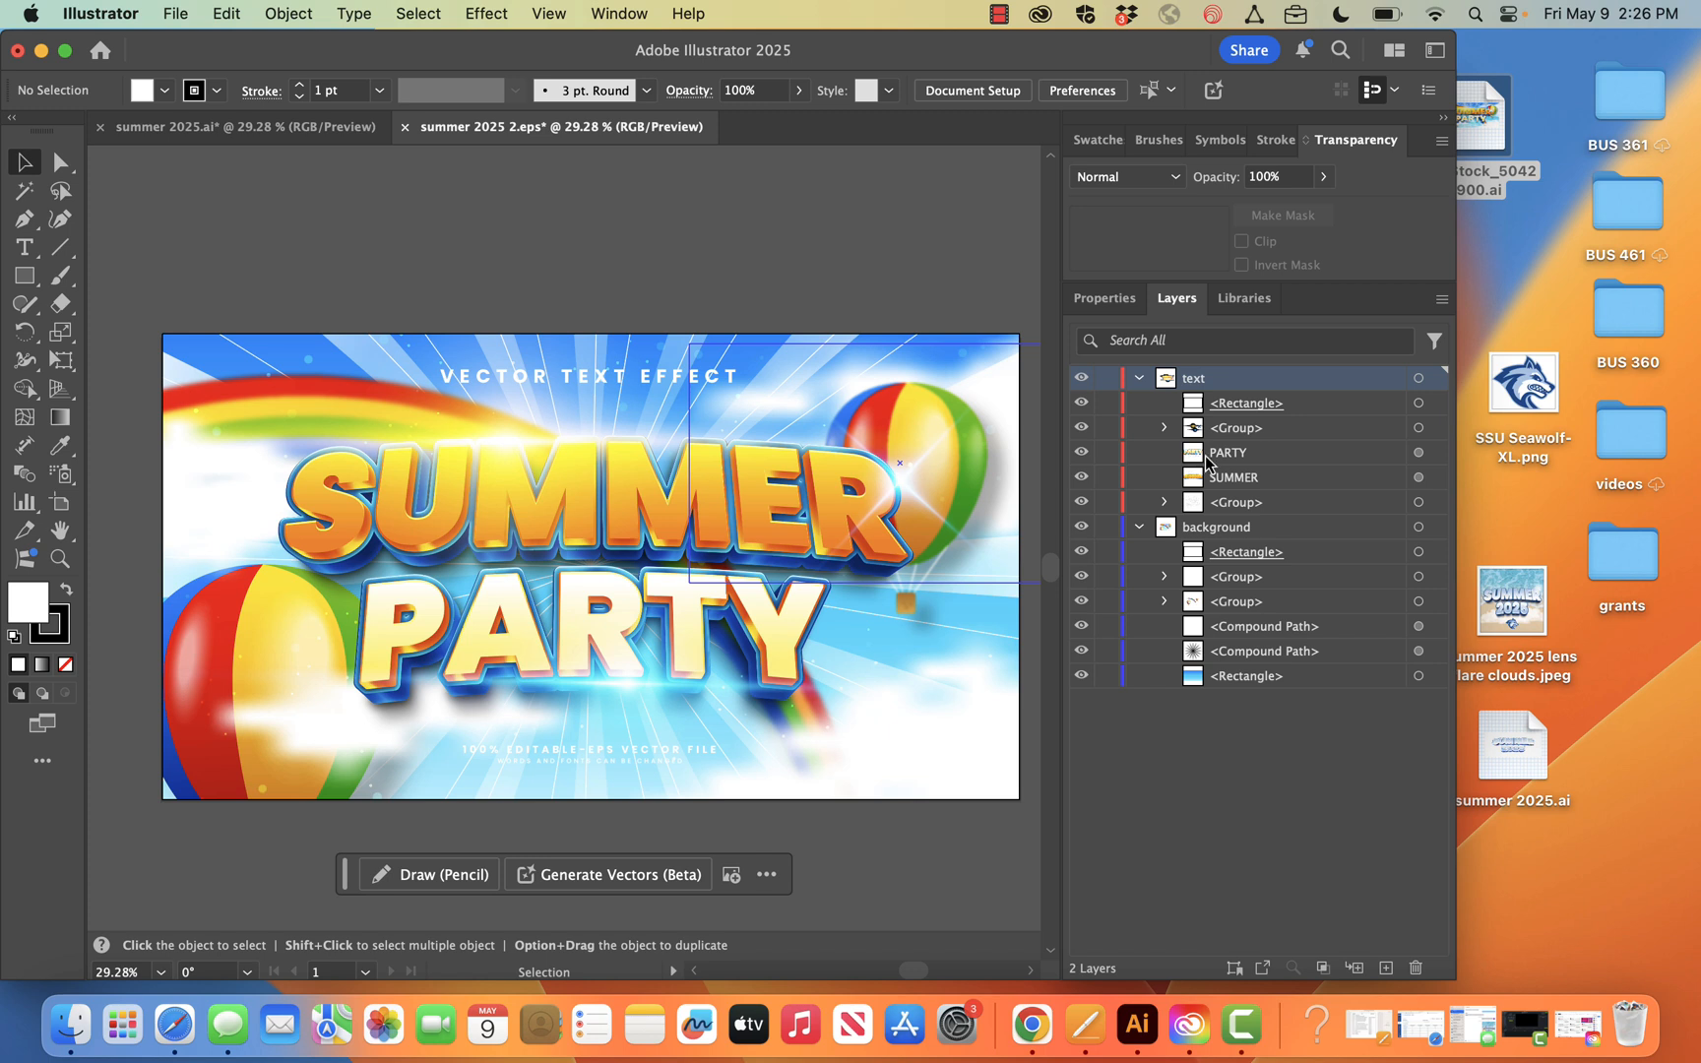
Select the PARTY text, and hide the background layer and the text layer's two decorative groups of particles and light flares
click(1418, 452)
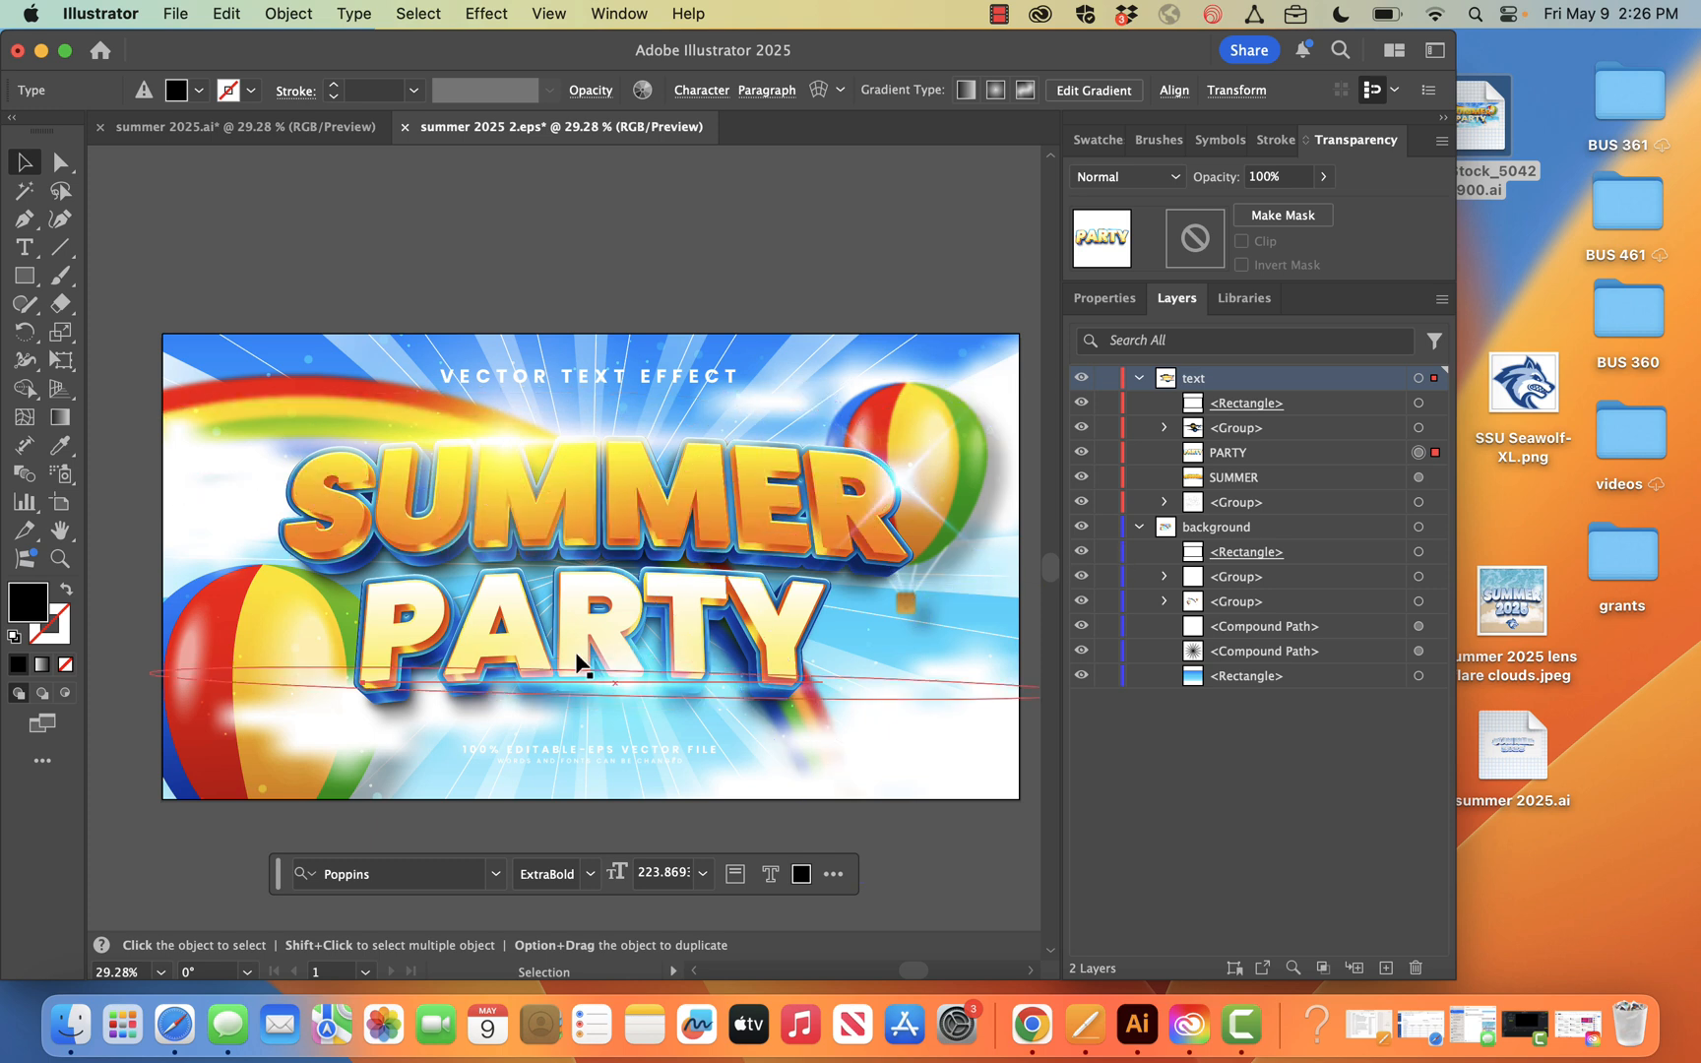
click(1082, 526)
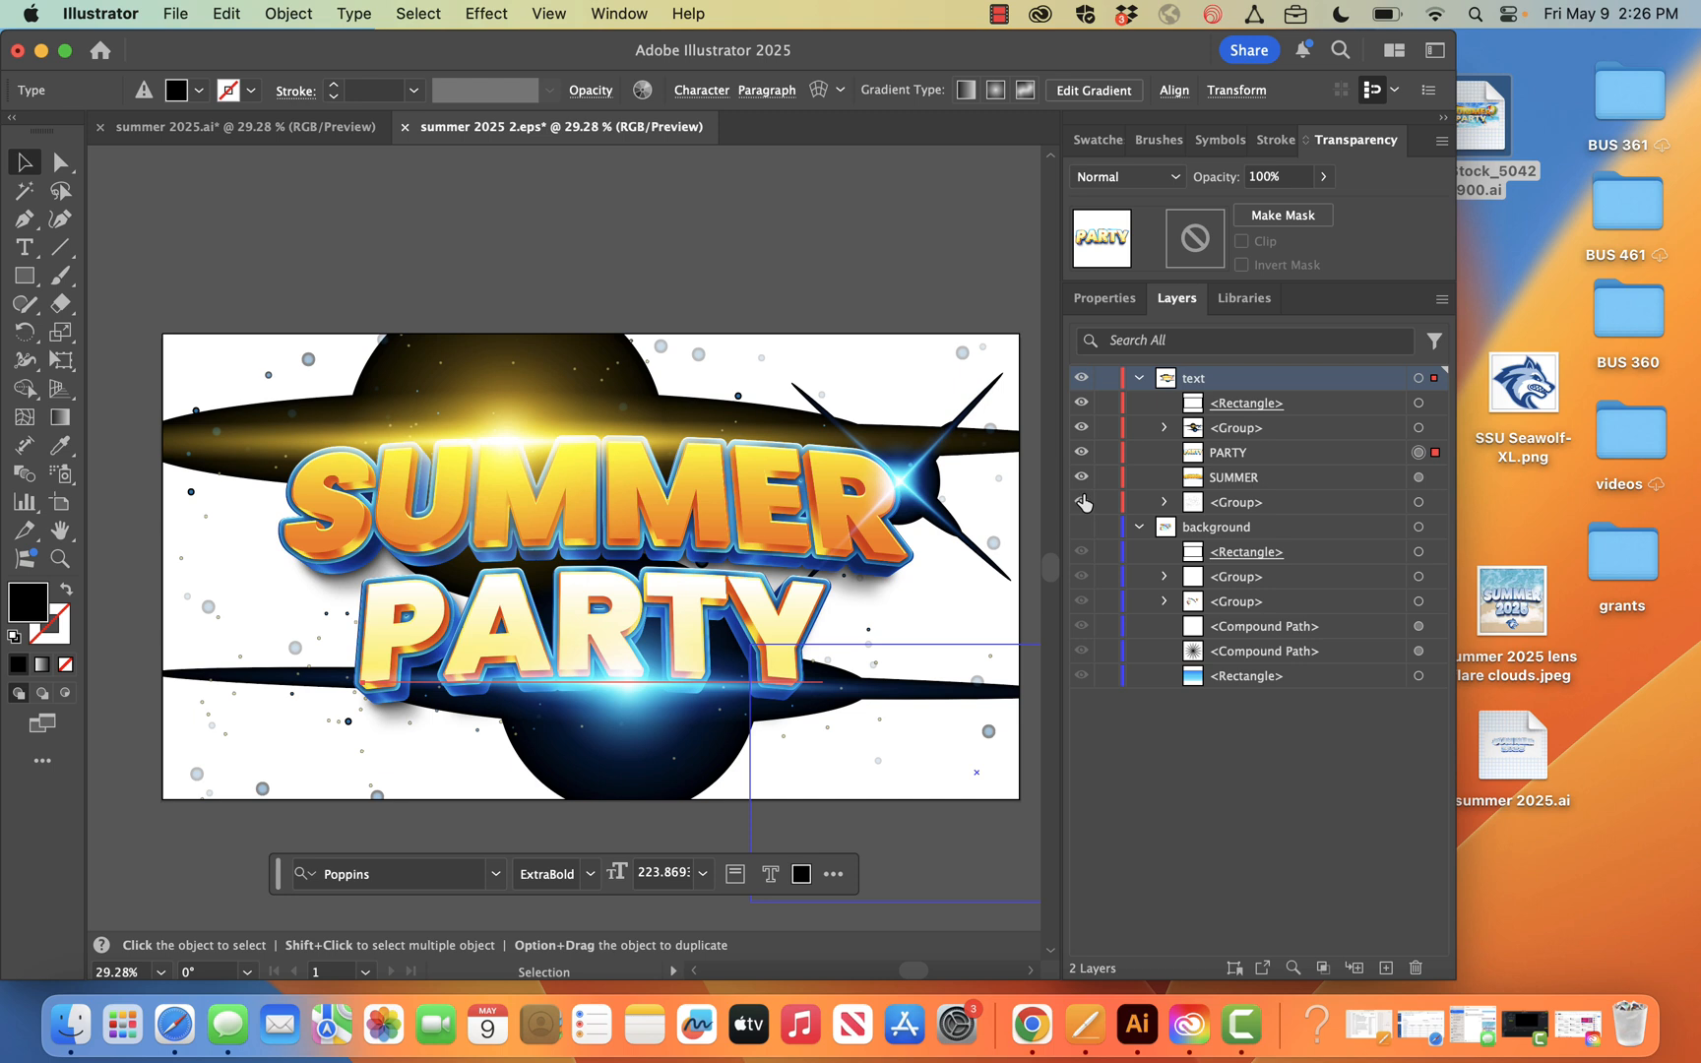
click(1082, 502)
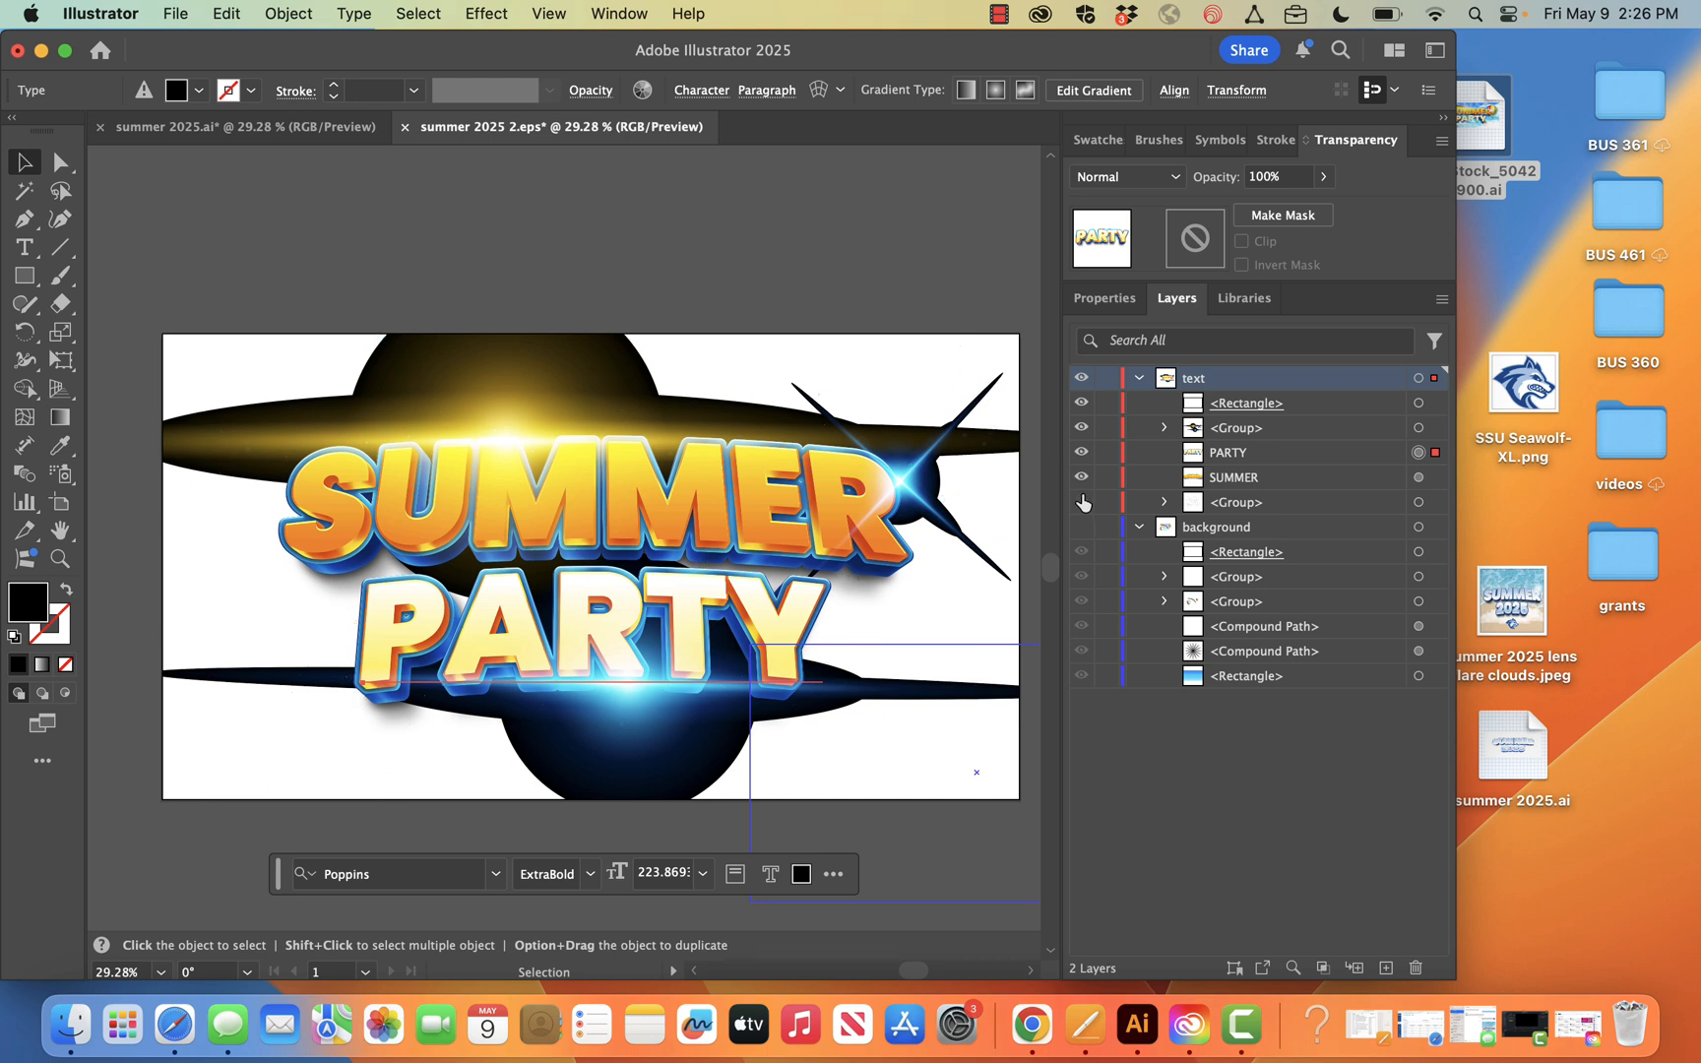
click(1082, 427)
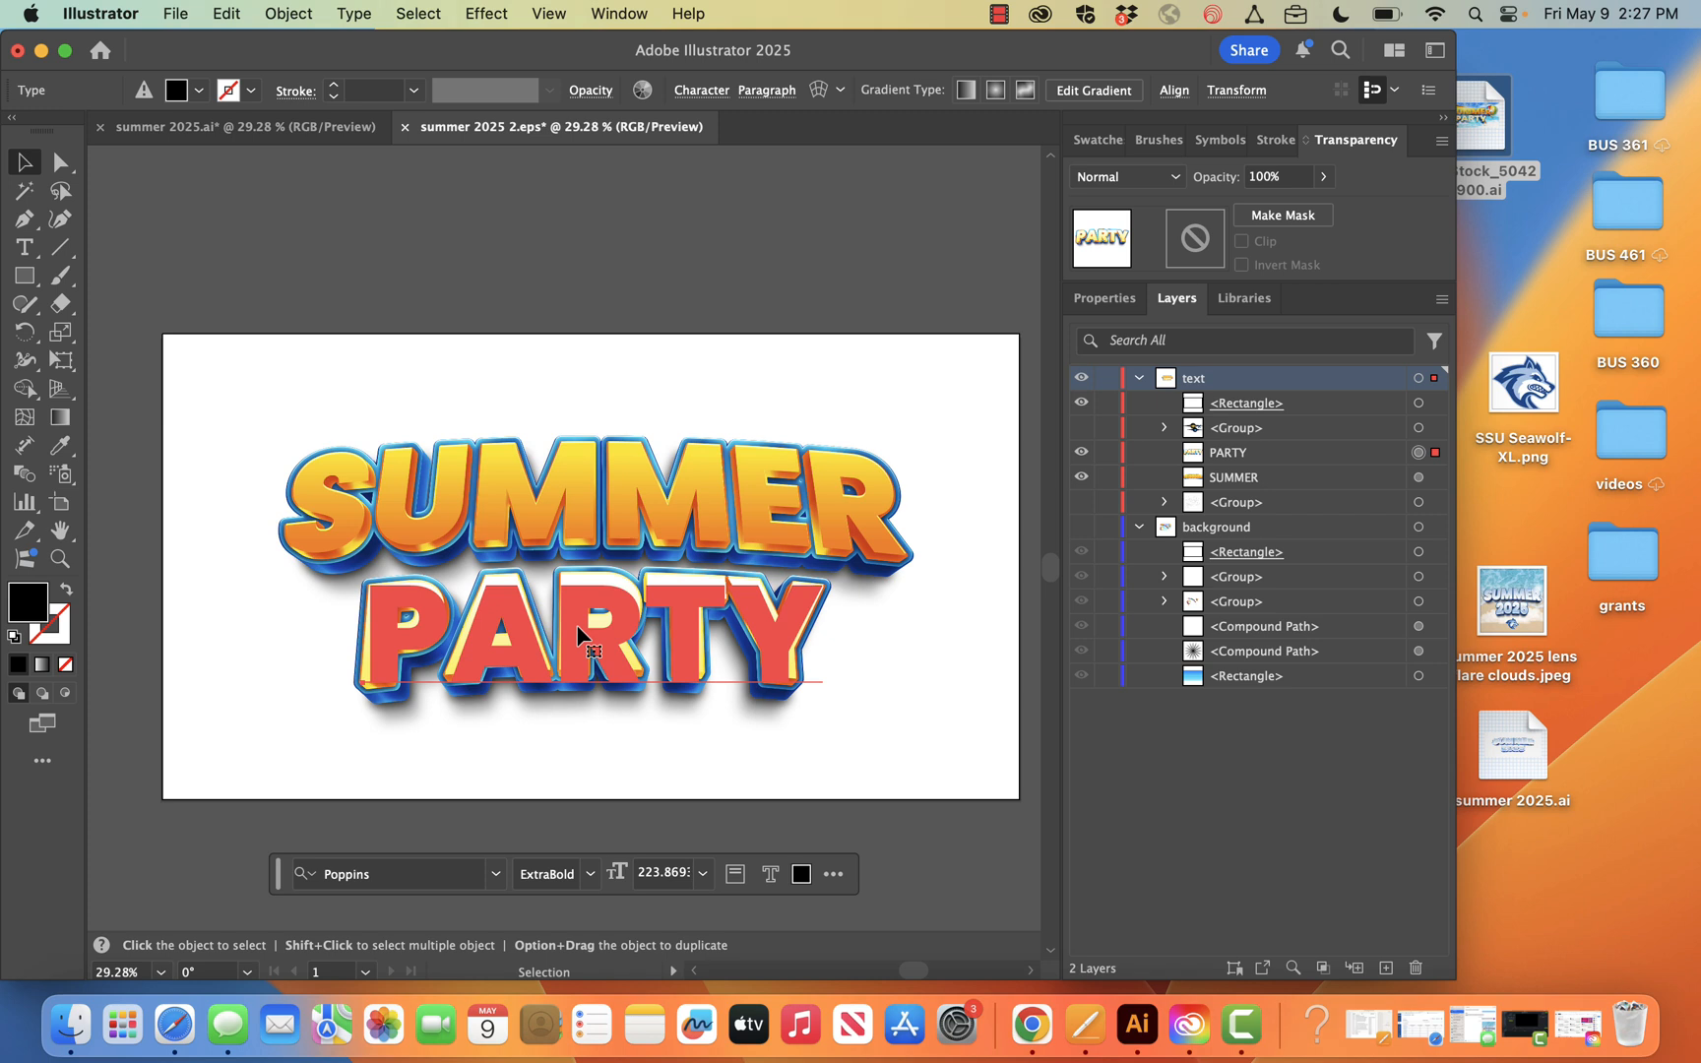
Replace the word PARTY with 2025 and centre-align its paragraph
double_click(577, 633)
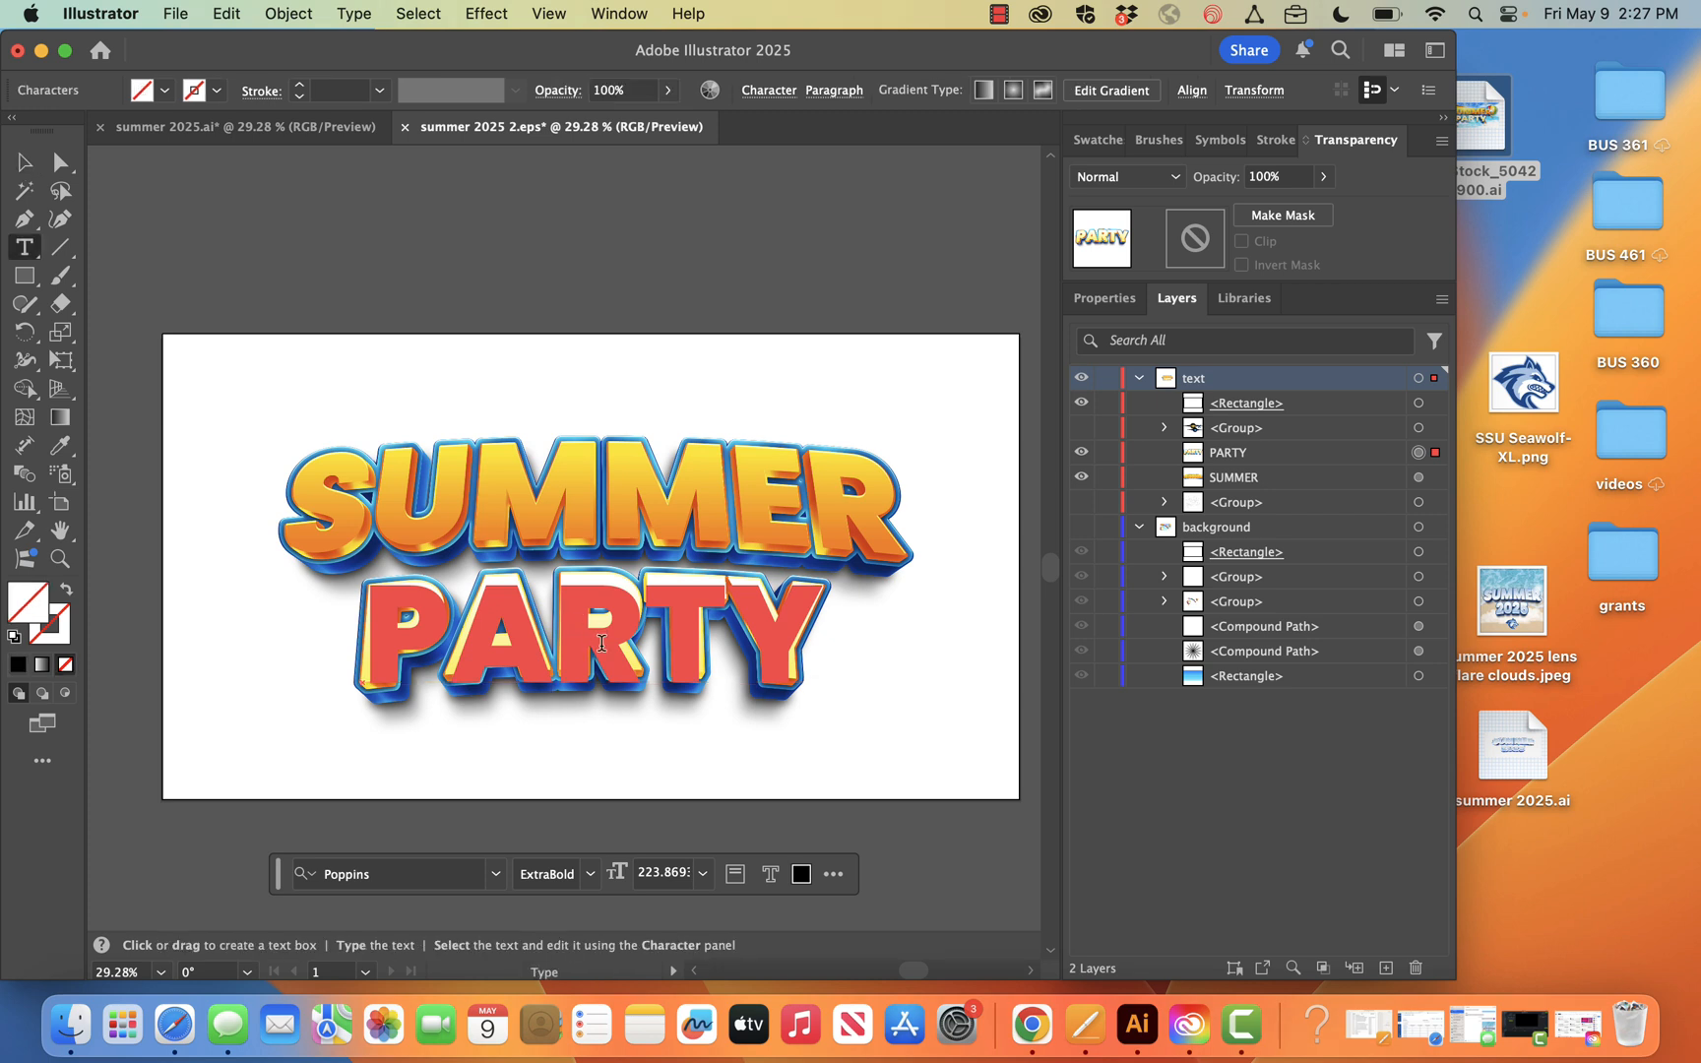
double_click(601, 642)
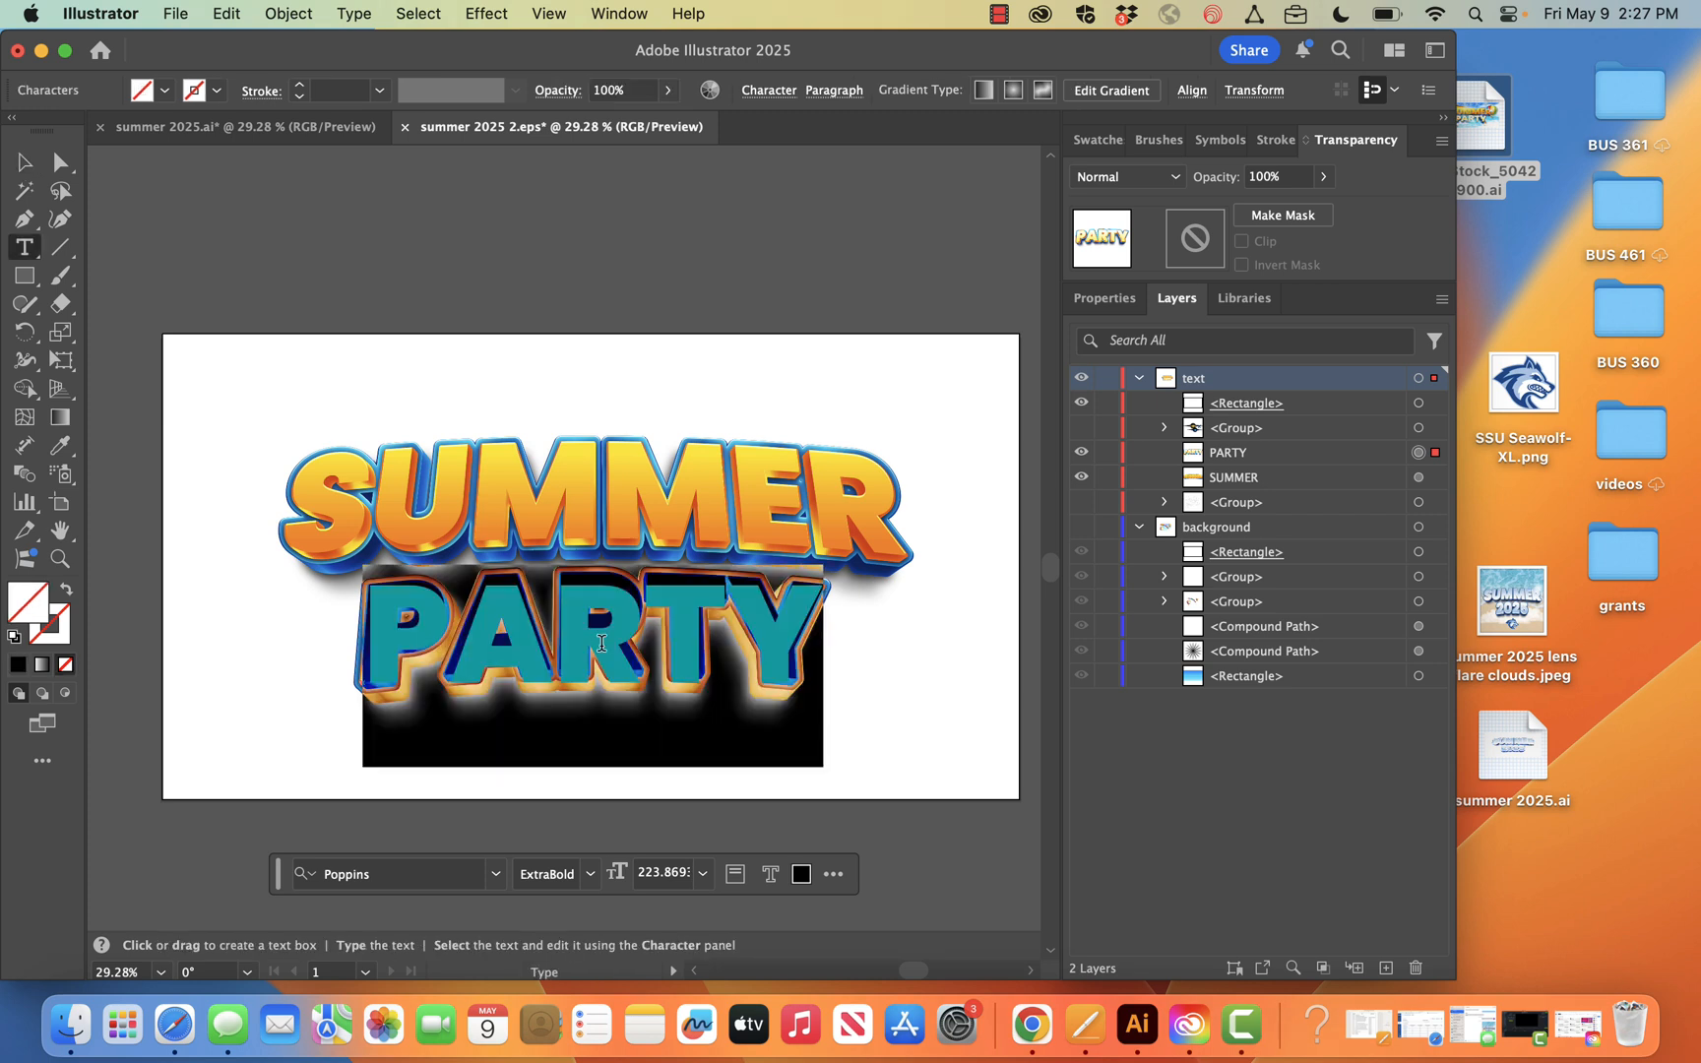
text(2025)
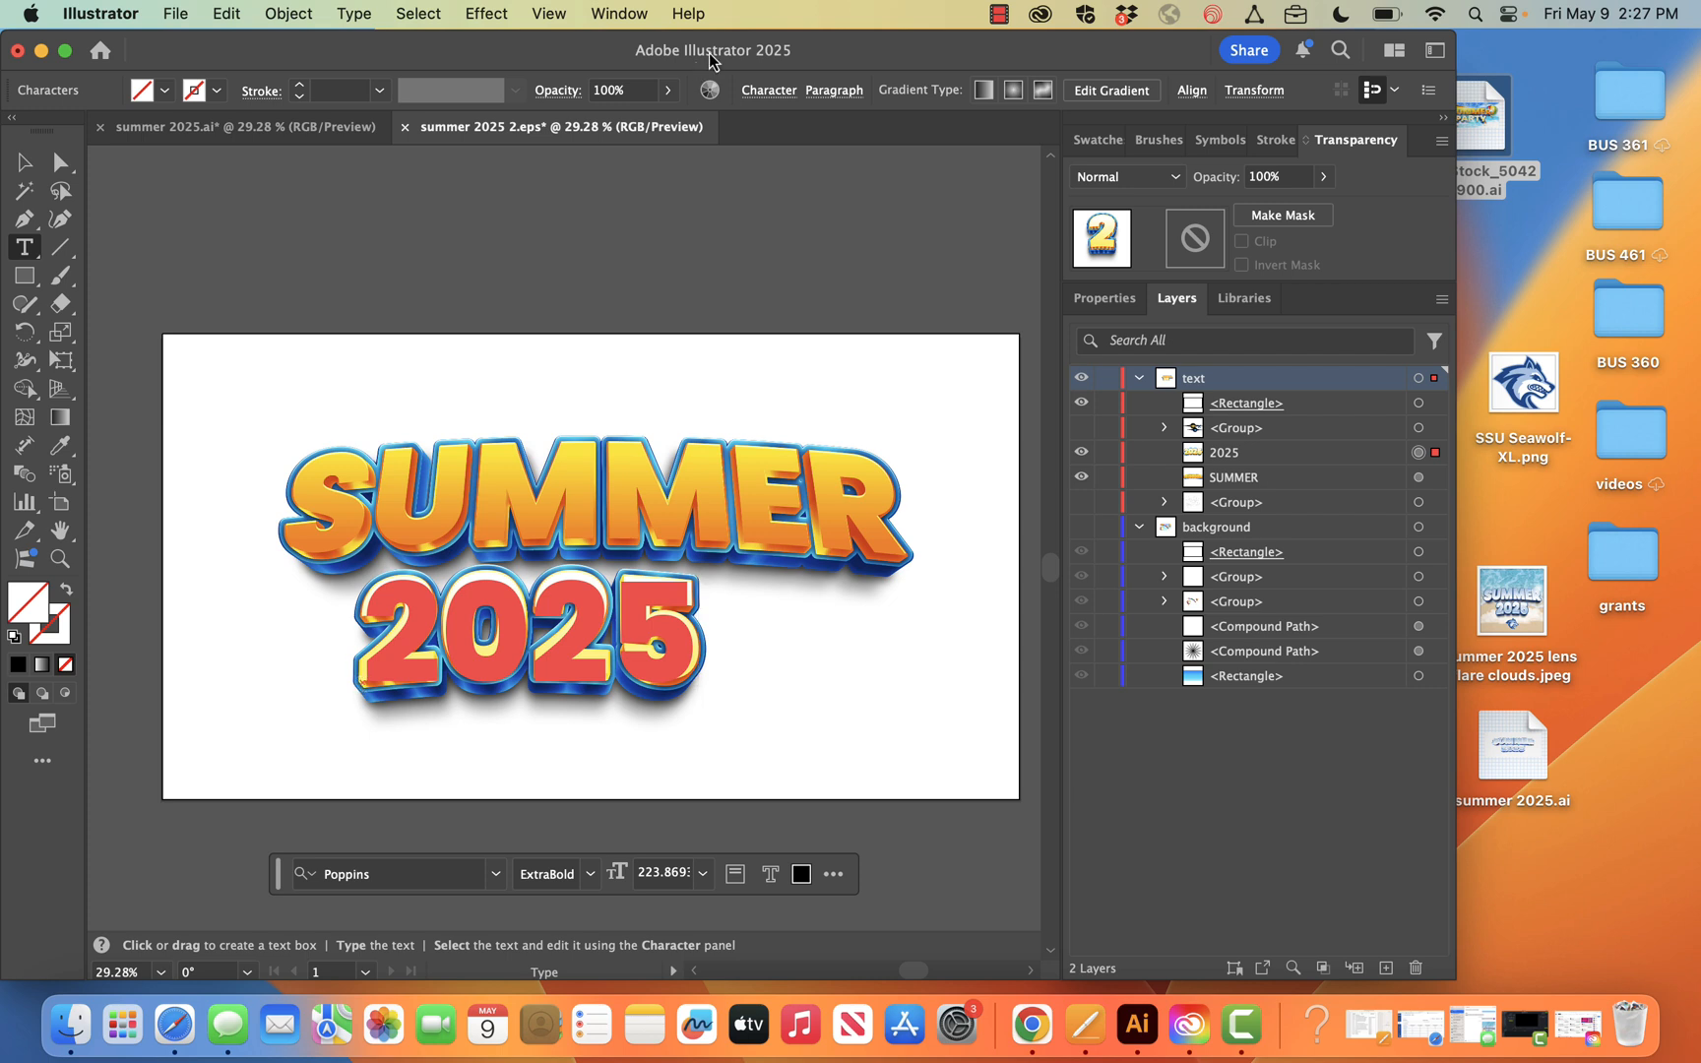
click(833, 91)
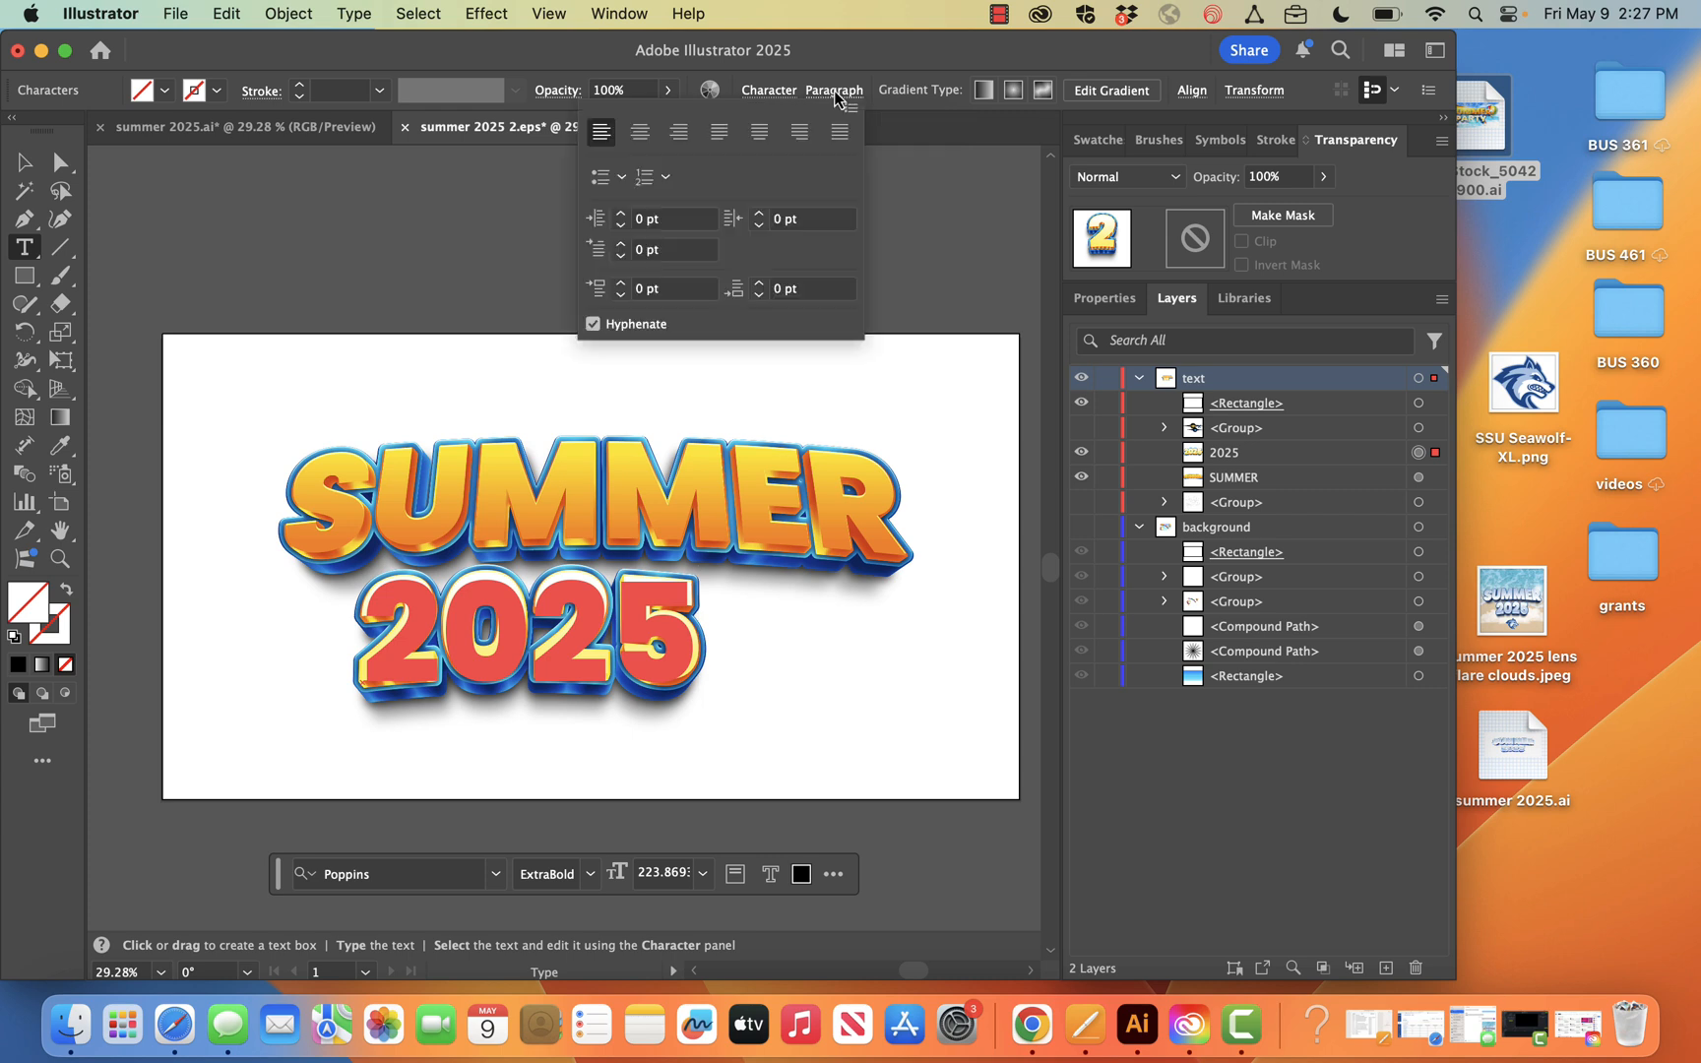
click(640, 133)
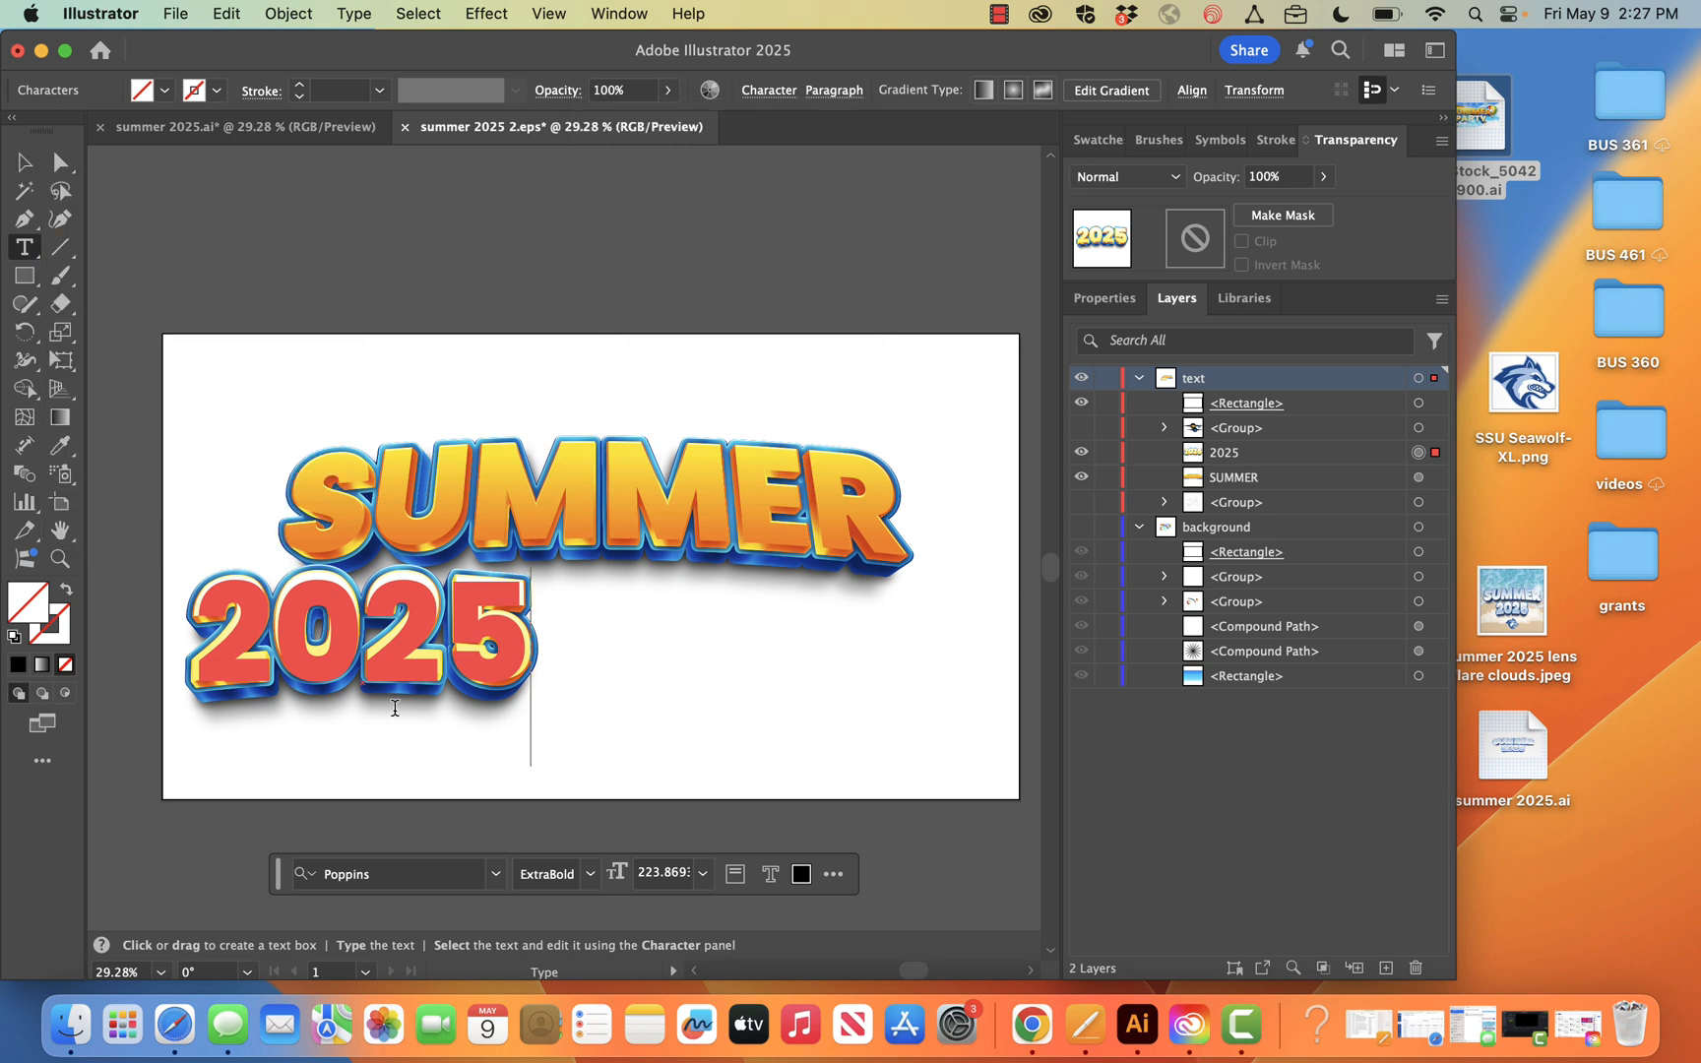
Move the 2025 text so it sits centred beneath SUMMER
click(25, 162)
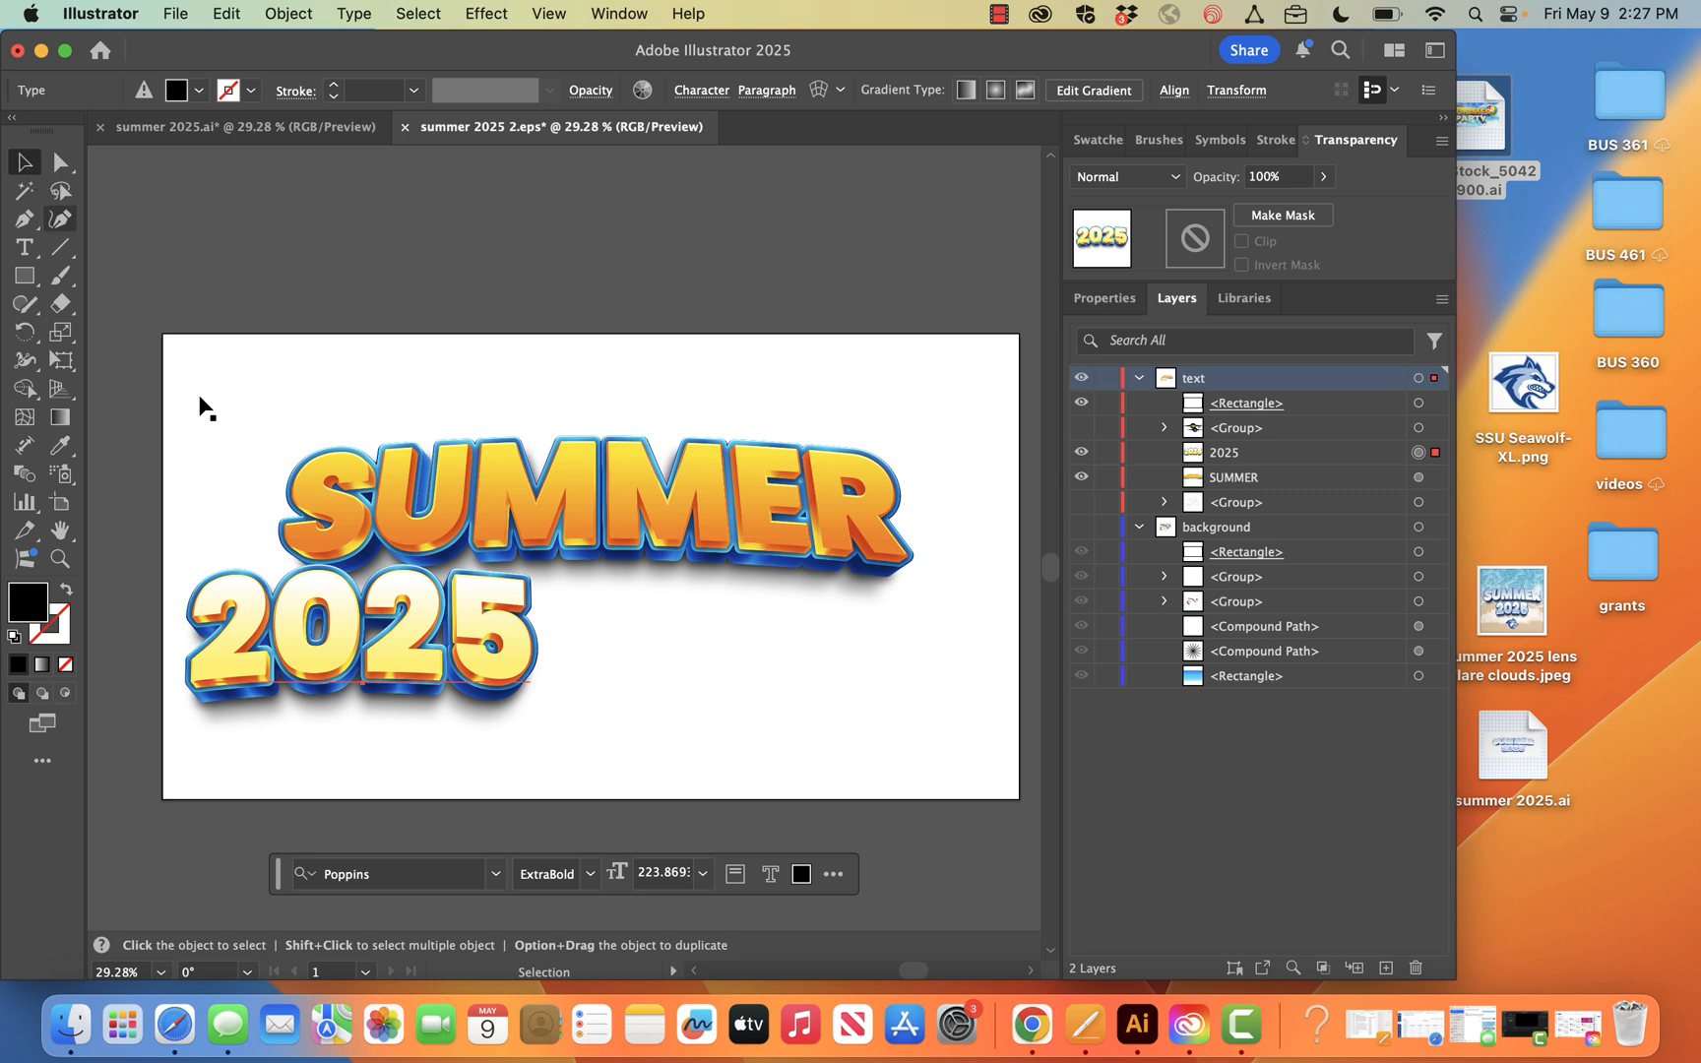
click(359, 620)
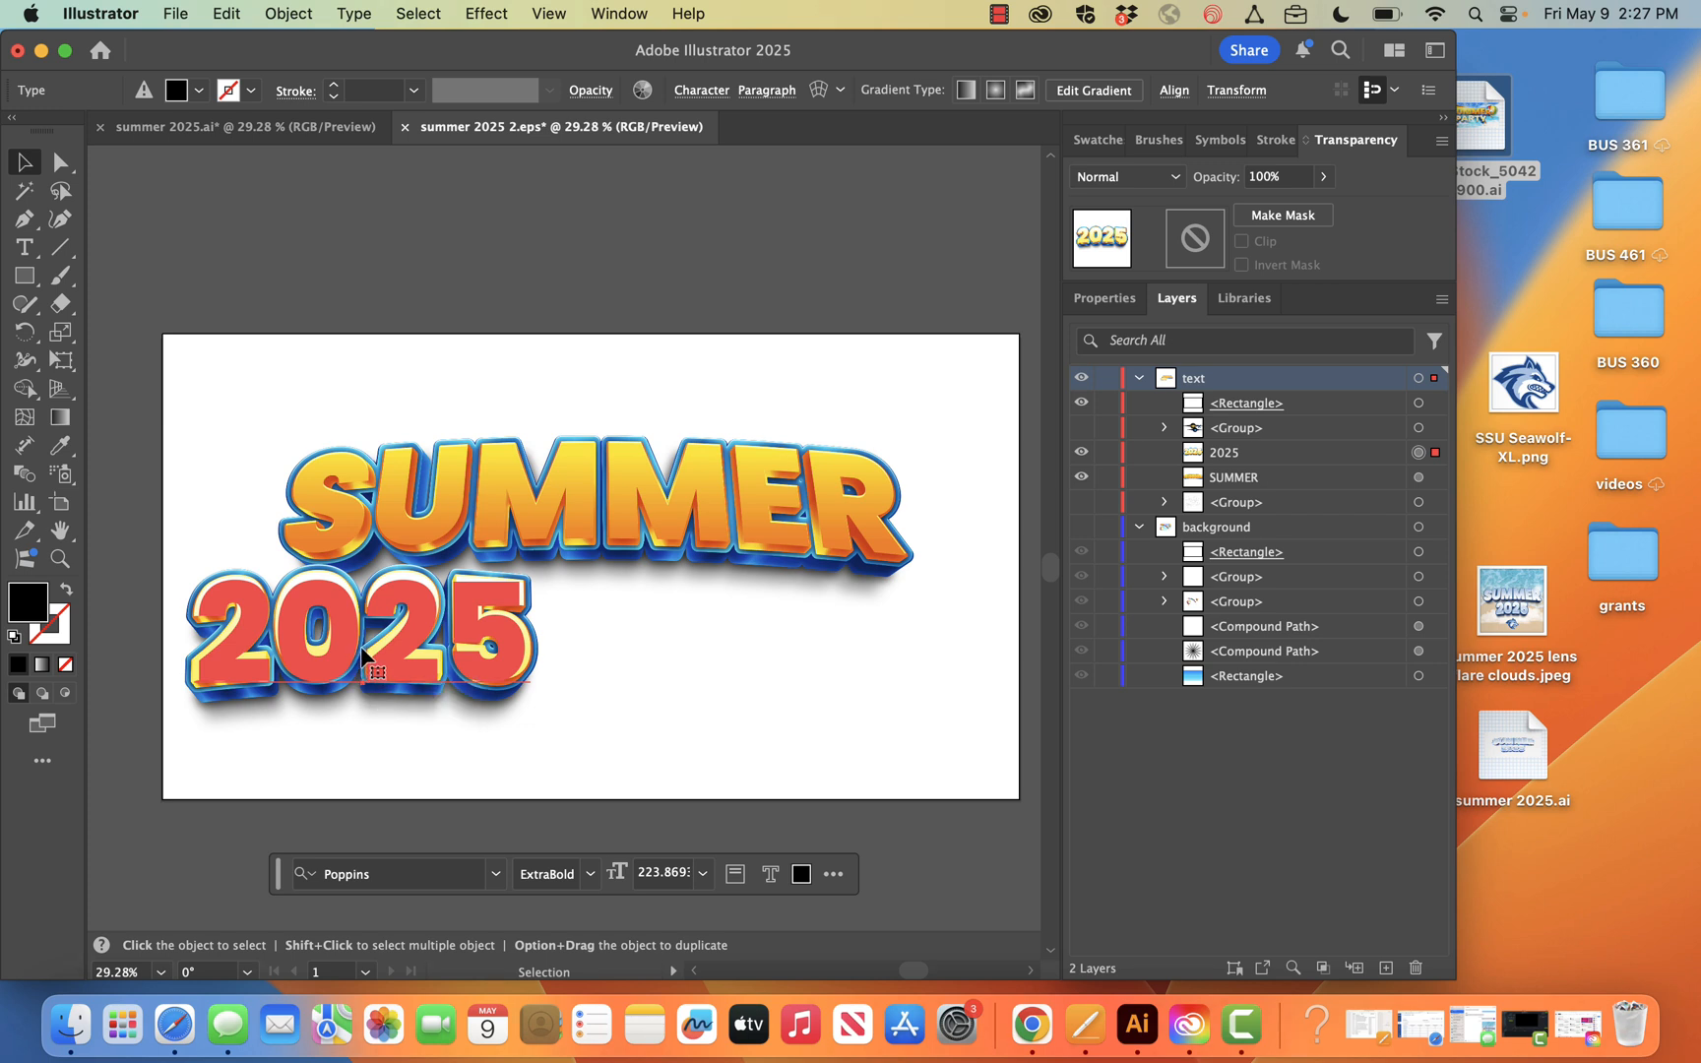
drag(362, 651, 595, 649)
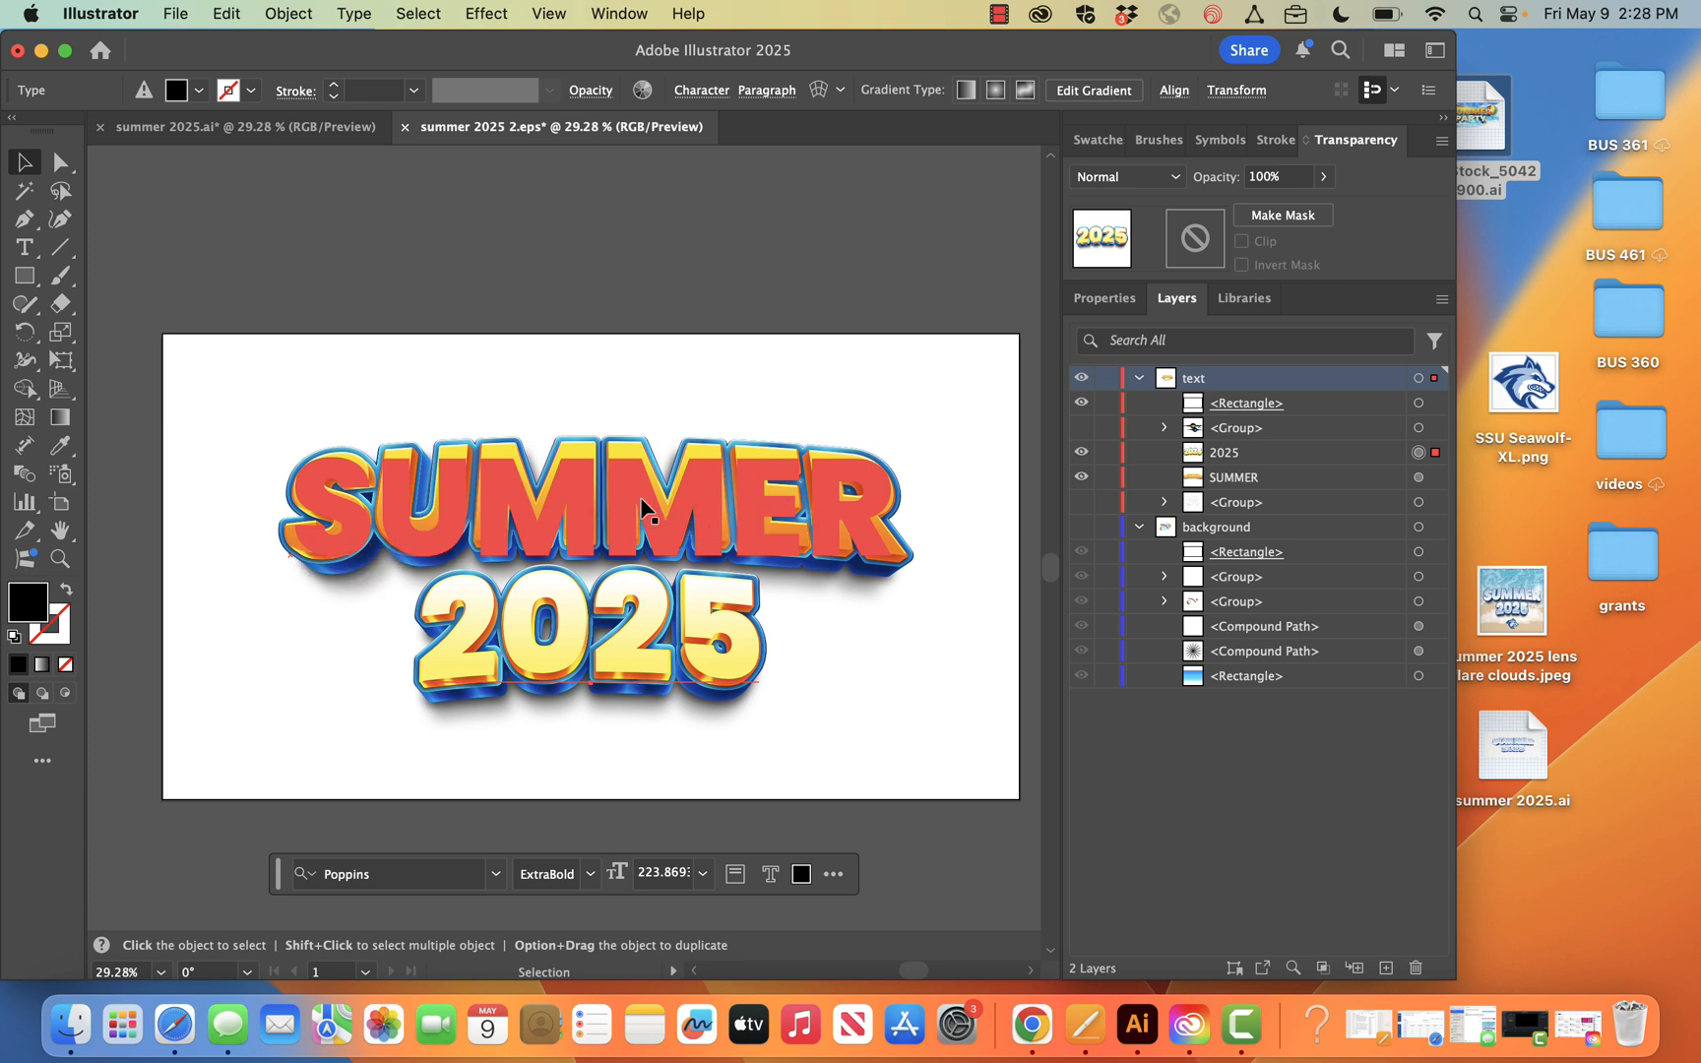
Centre-align the SUMMER text and move it back so it is centred above 2025
click(694, 512)
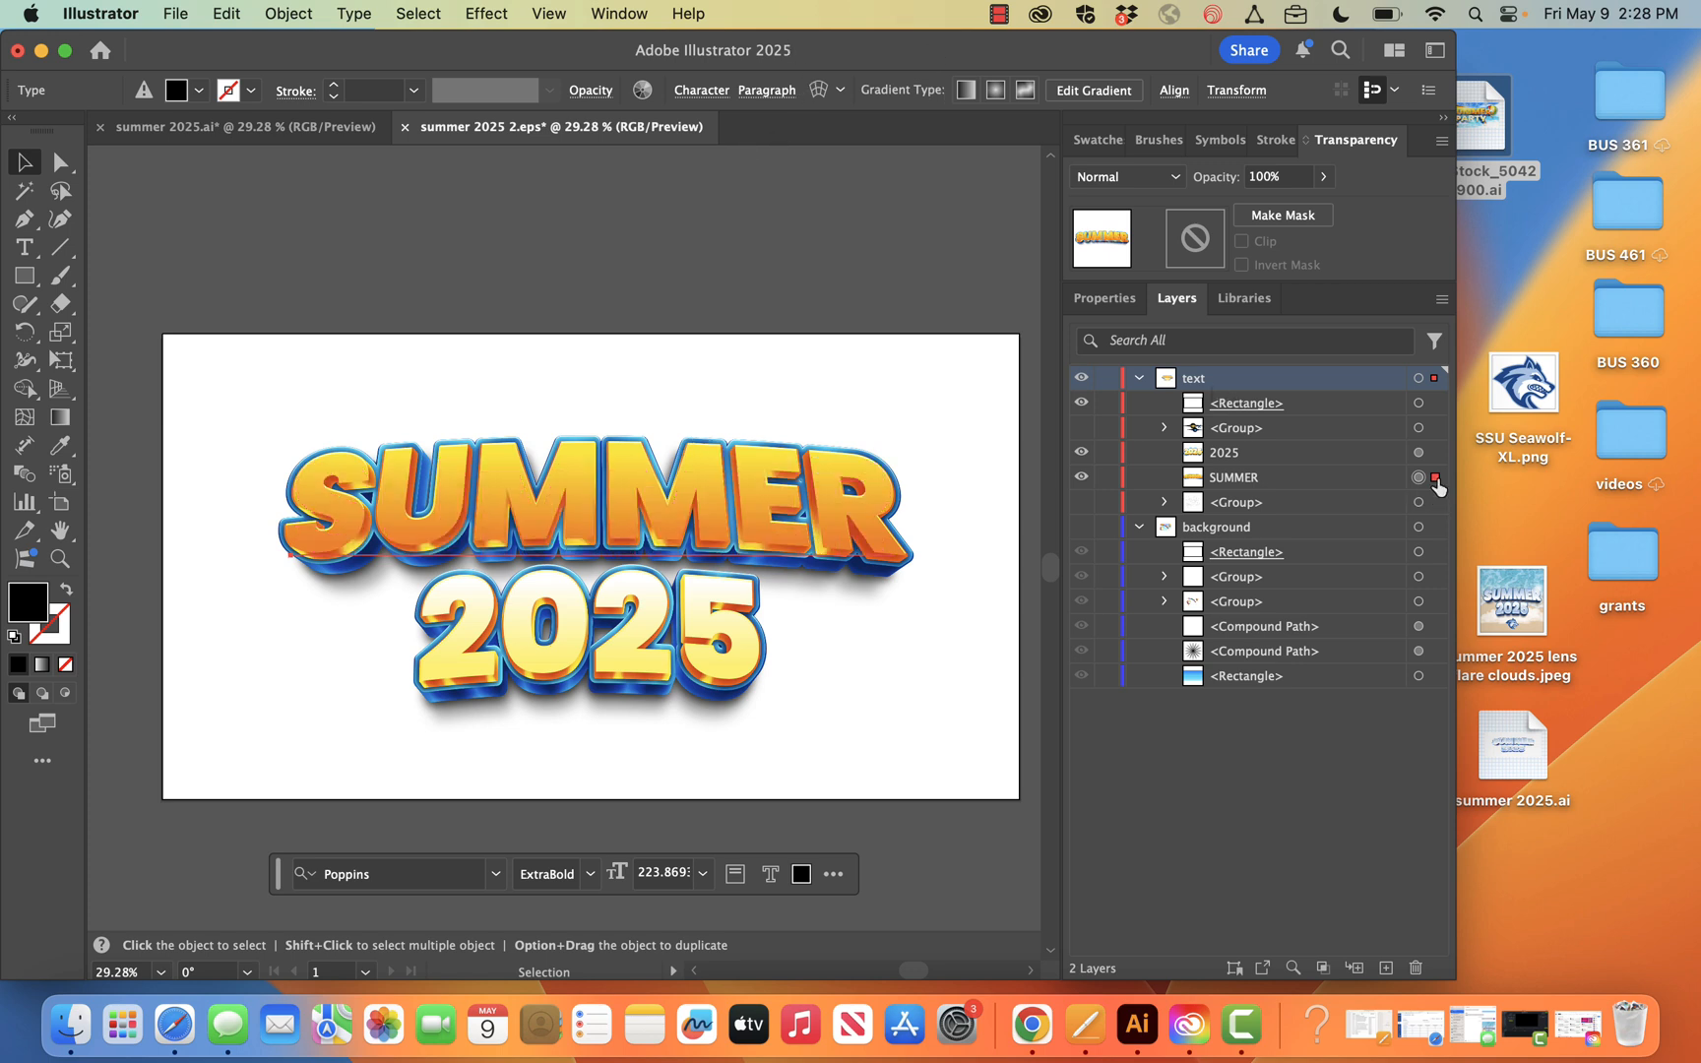
click(760, 90)
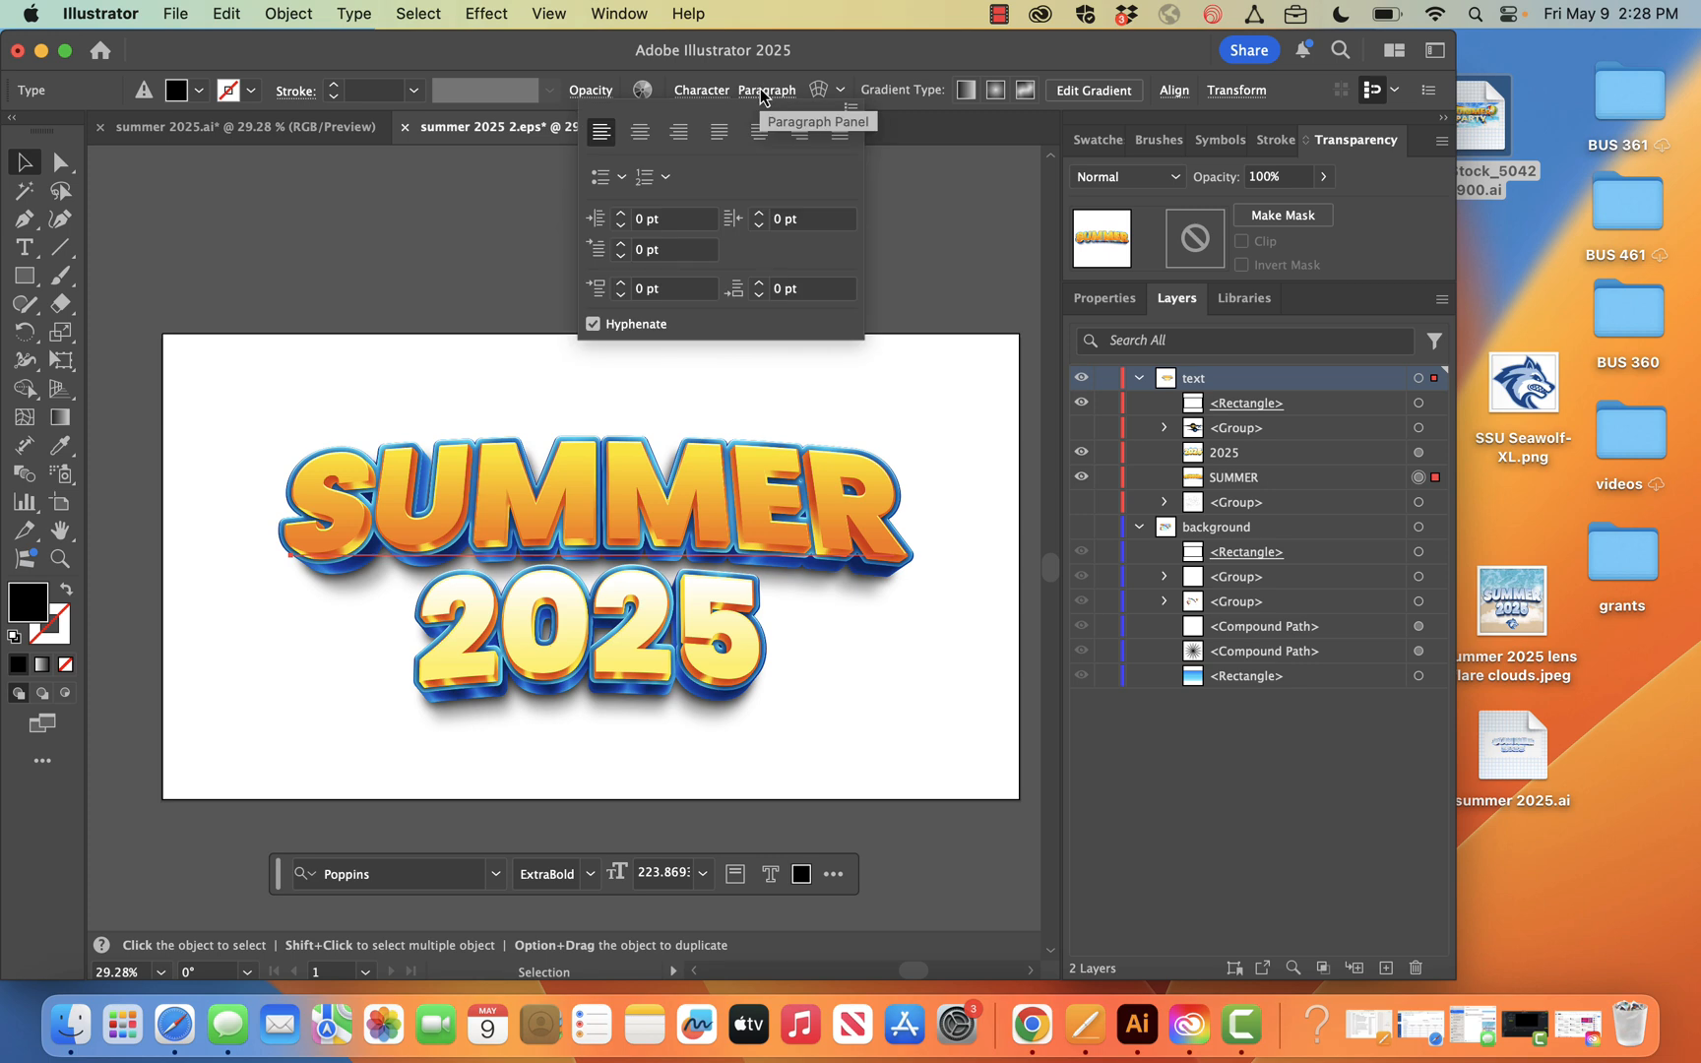
click(642, 138)
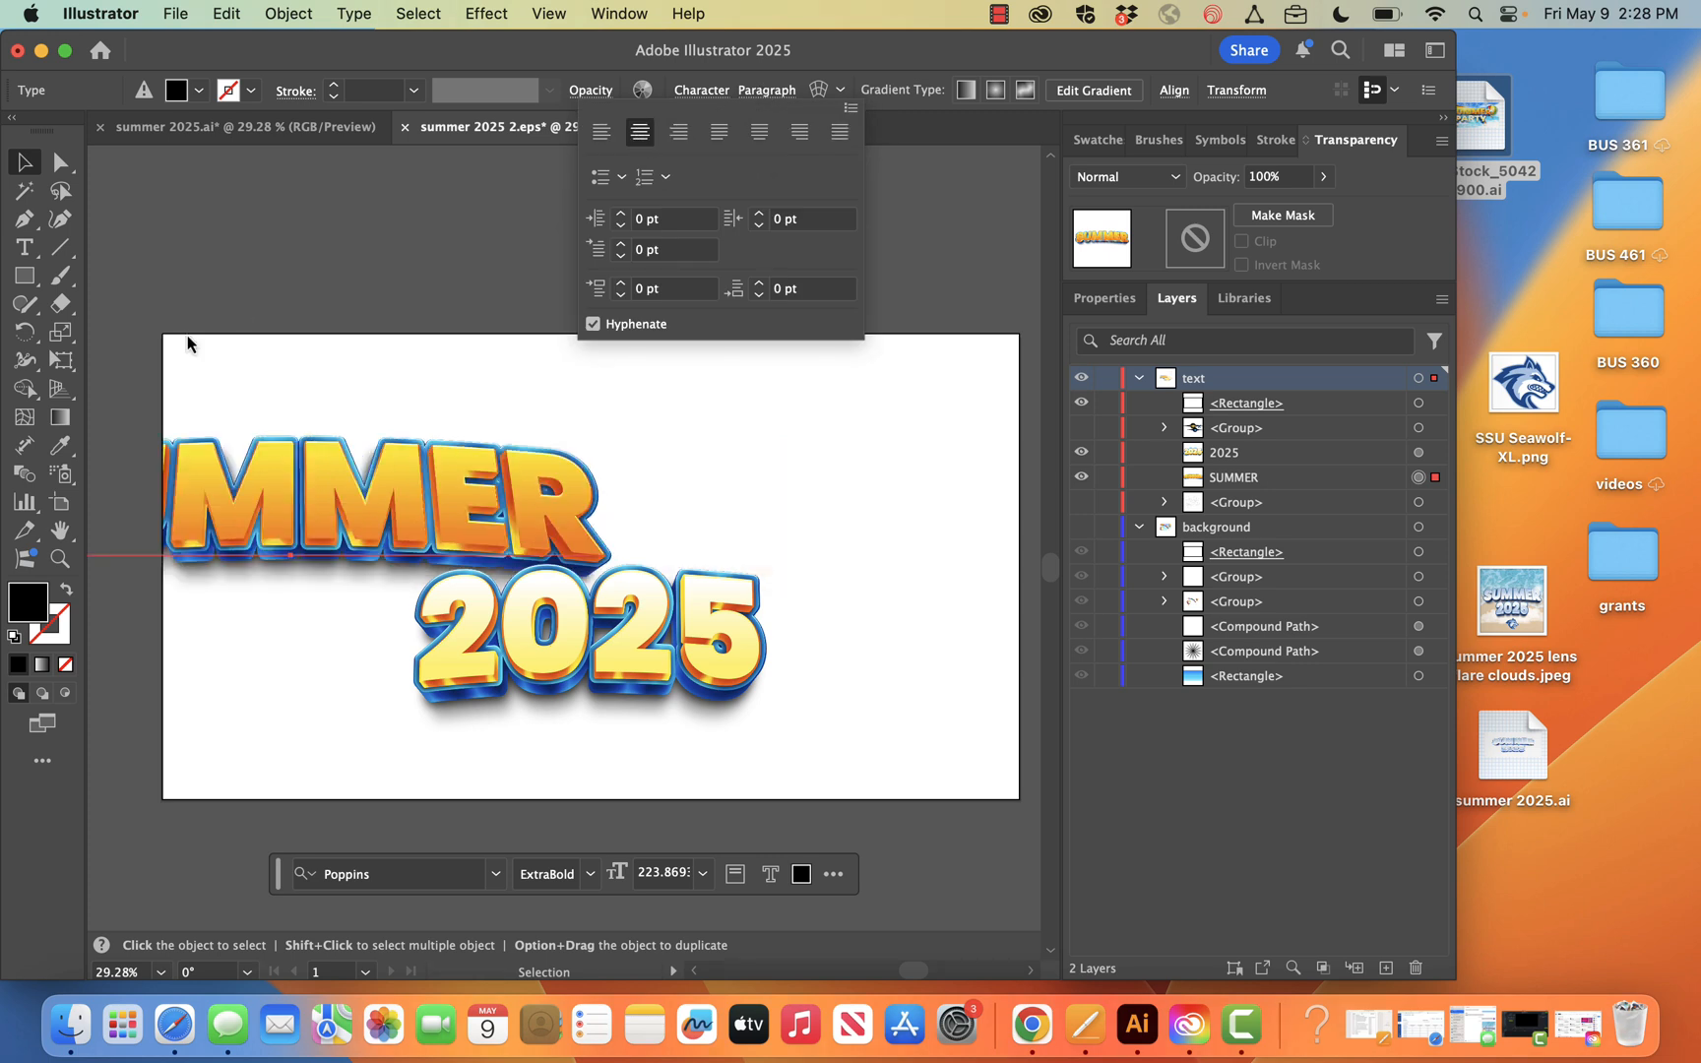
drag(384, 504, 594, 514)
click(657, 372)
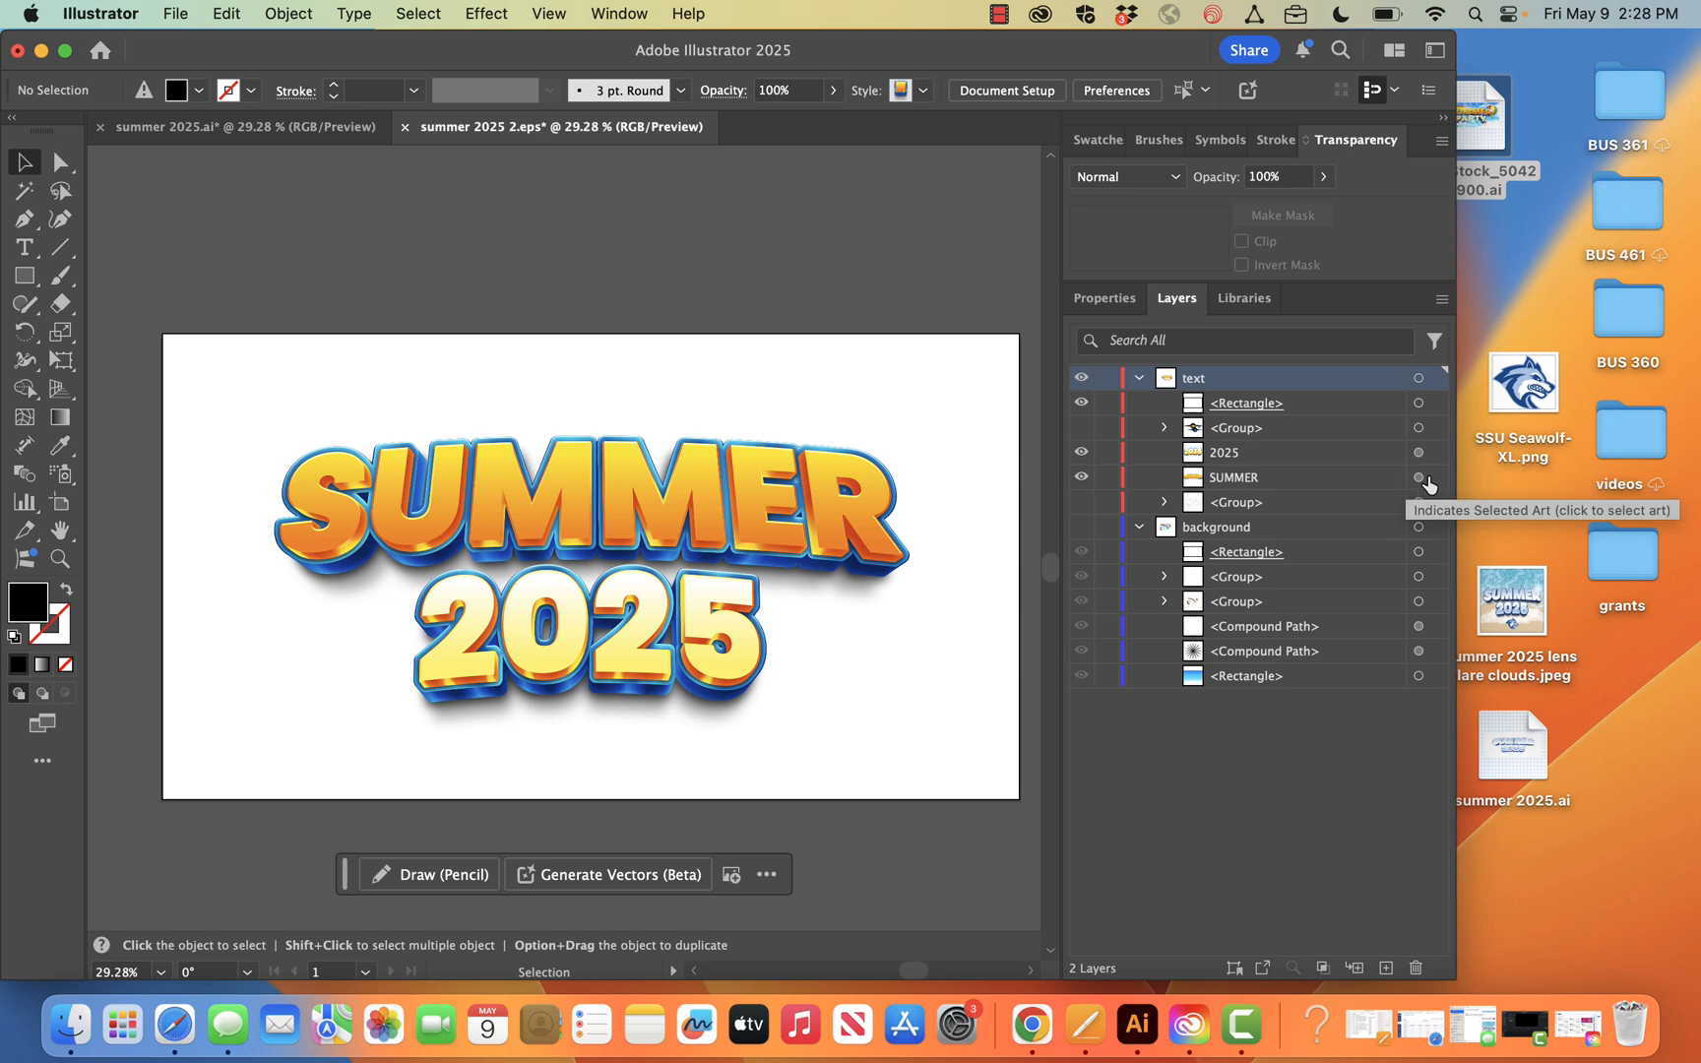
Place SSU Seawolf-XL.png from the desktop at the artboard's upper-right corner
click(1417, 479)
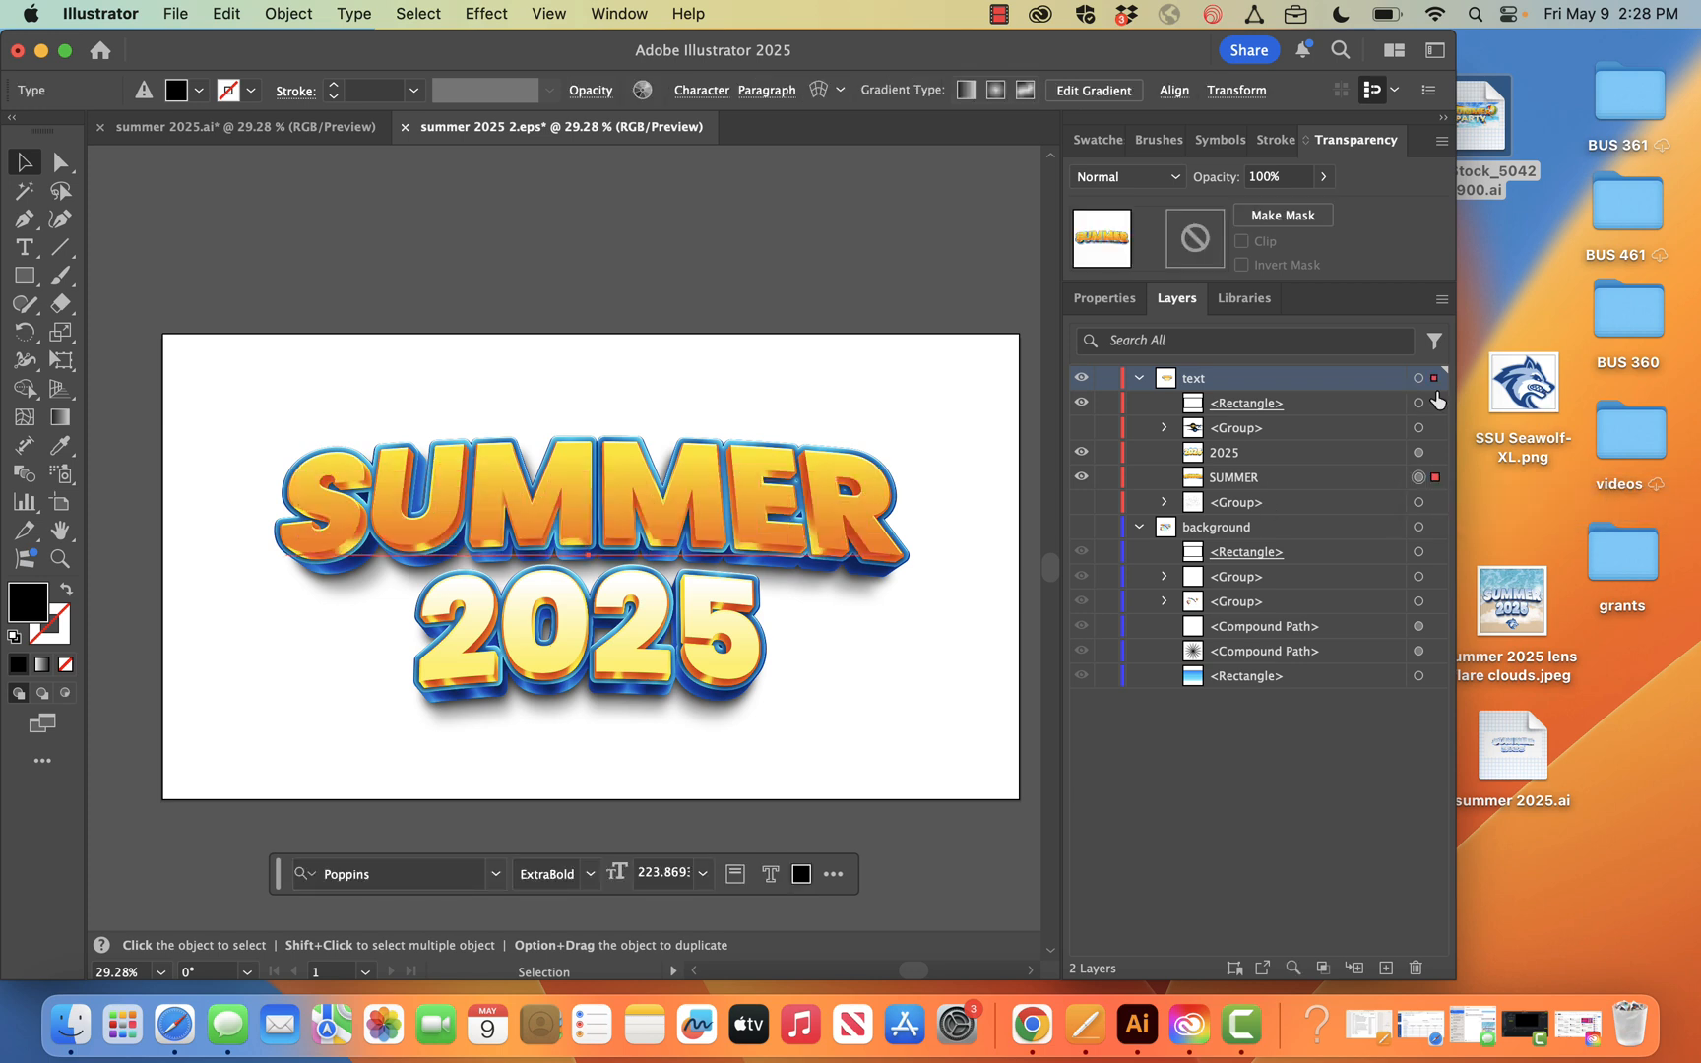
drag(1528, 386, 937, 379)
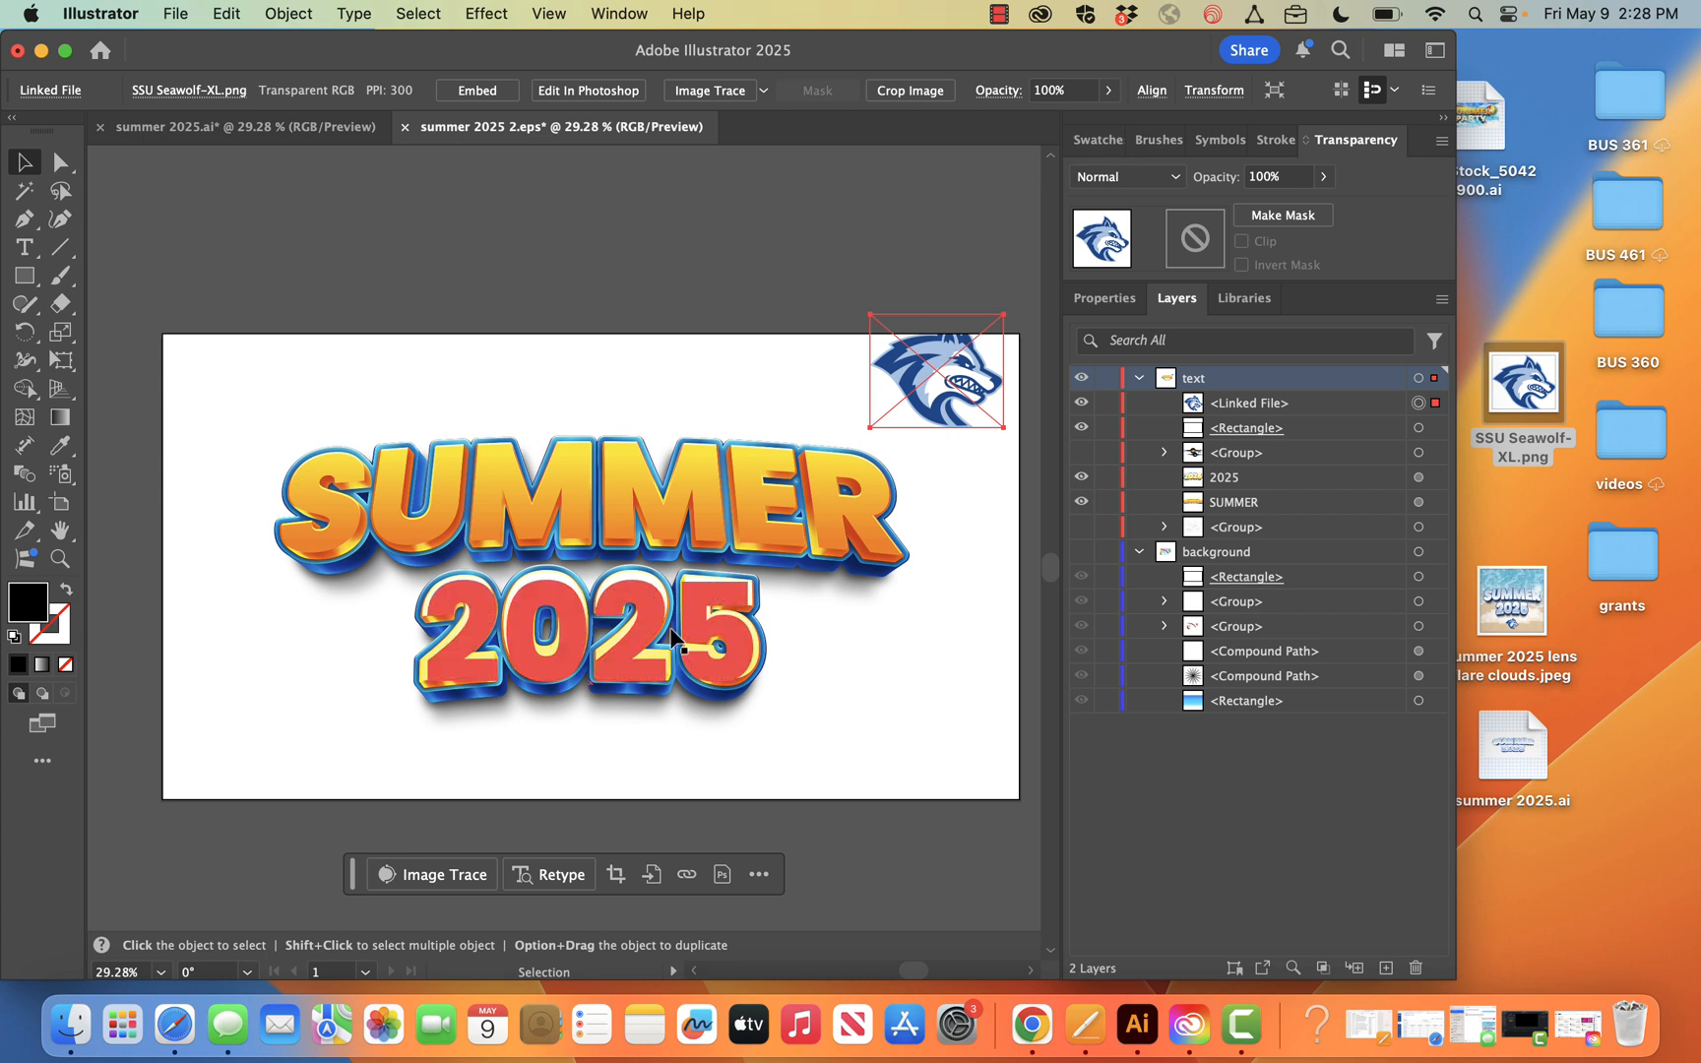
Display the swatches in an enlarged view and create a swatch group named "lobo" from the selected Seawolf logo artwork
click(1100, 144)
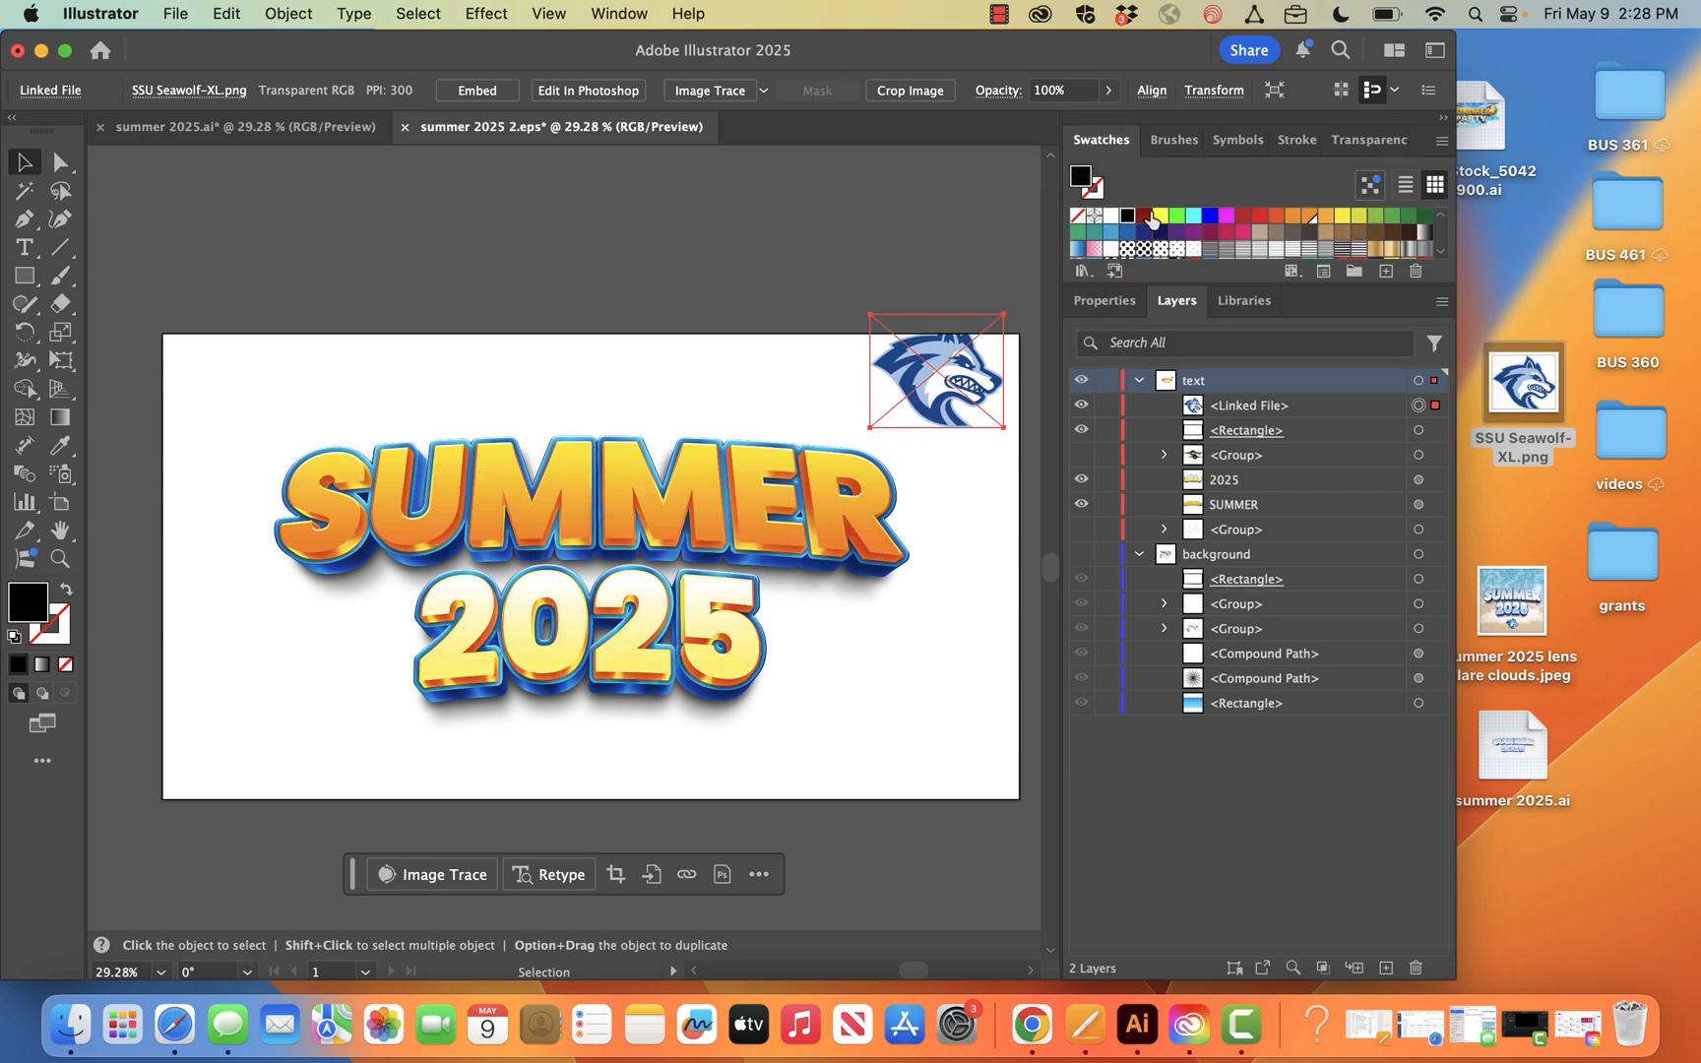
click(630, 13)
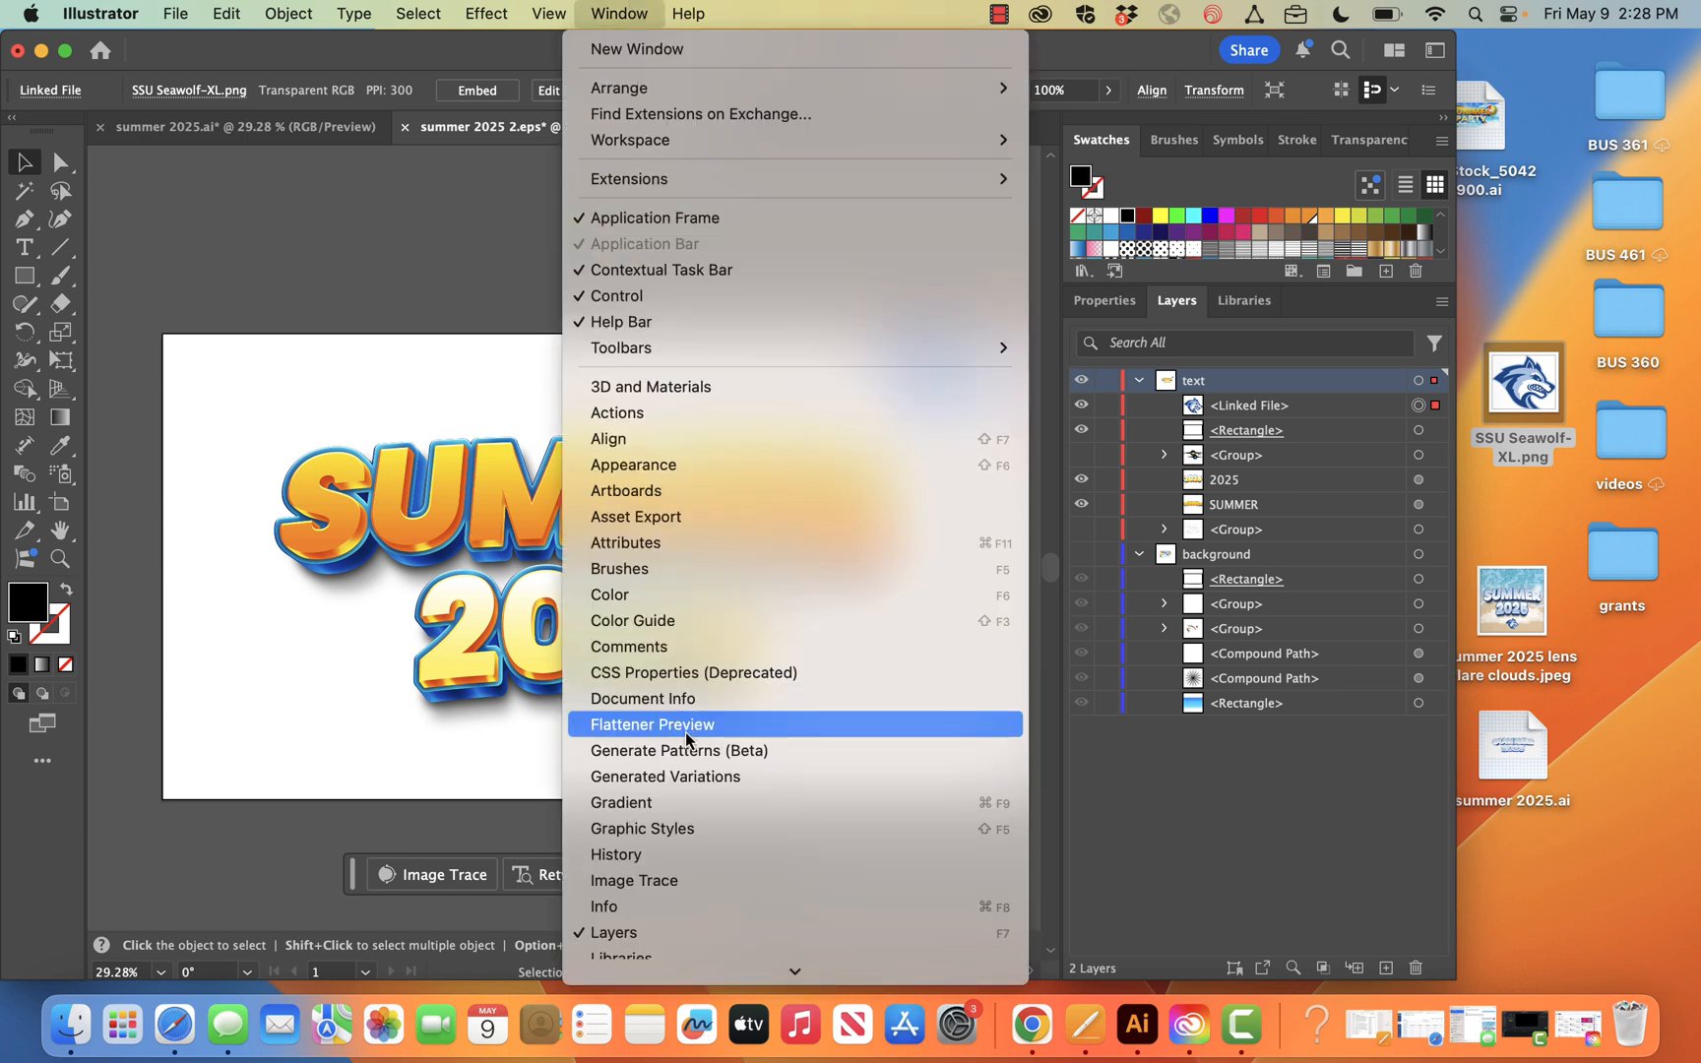
scroll(665, 853, down, 5)
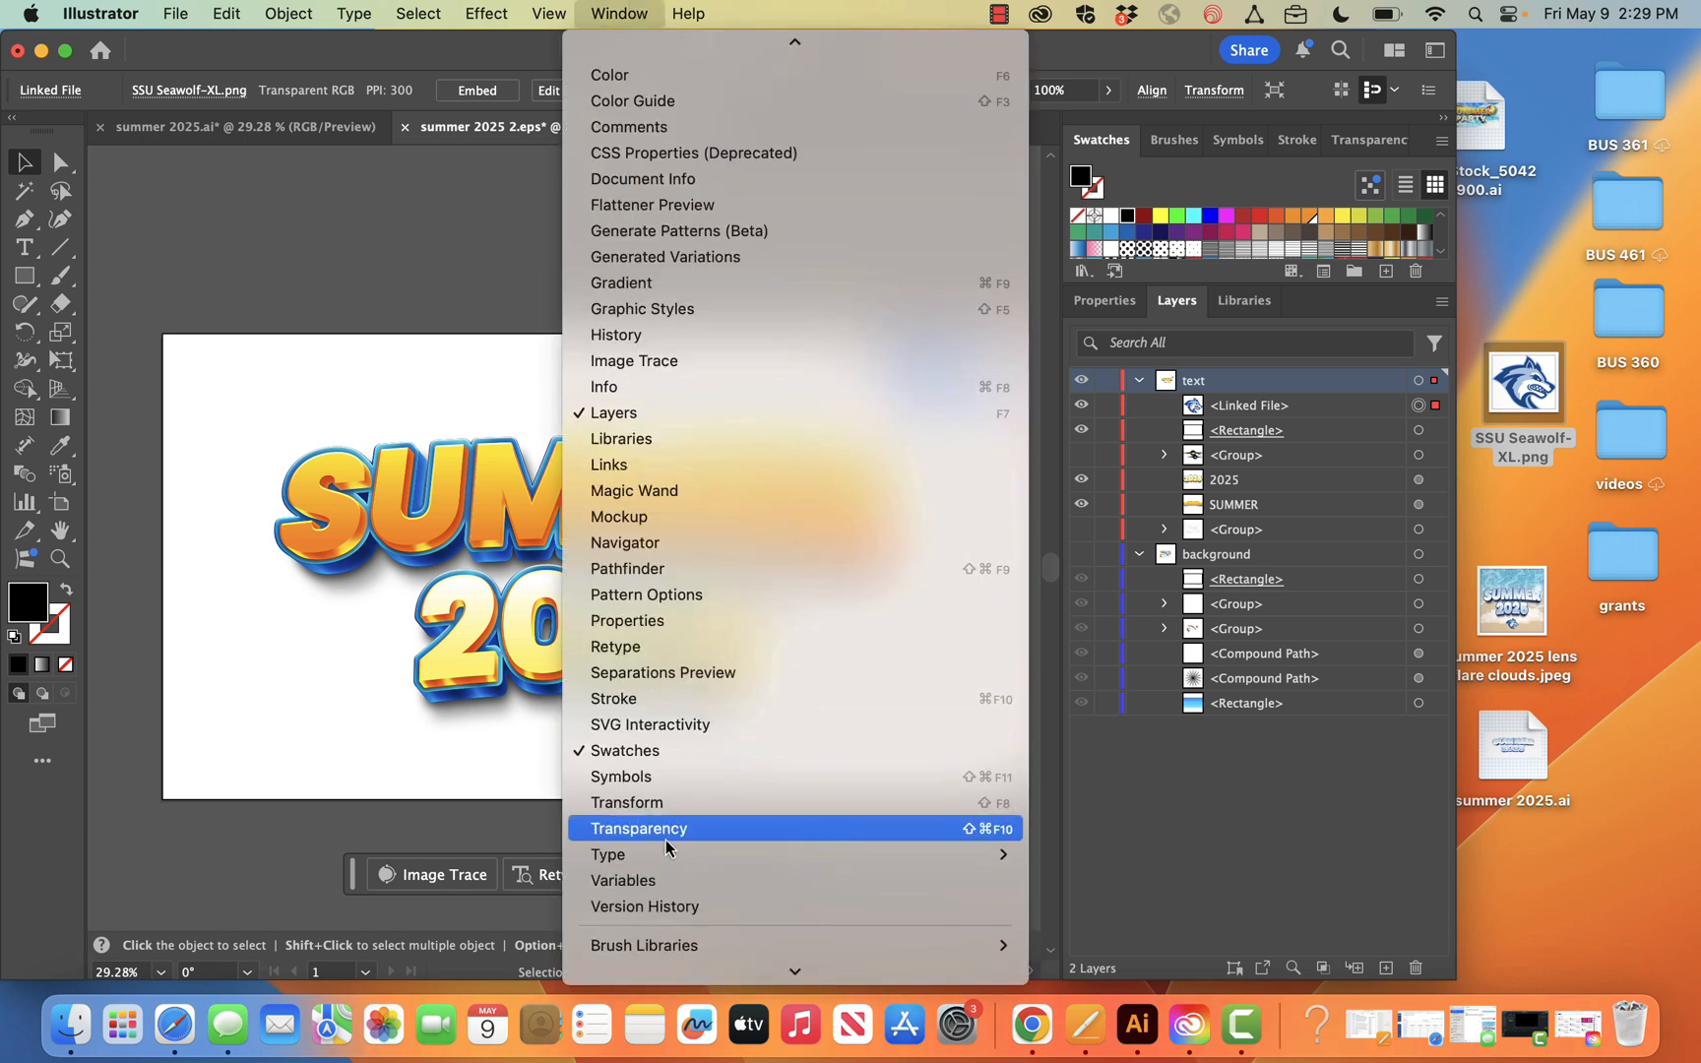
click(620, 14)
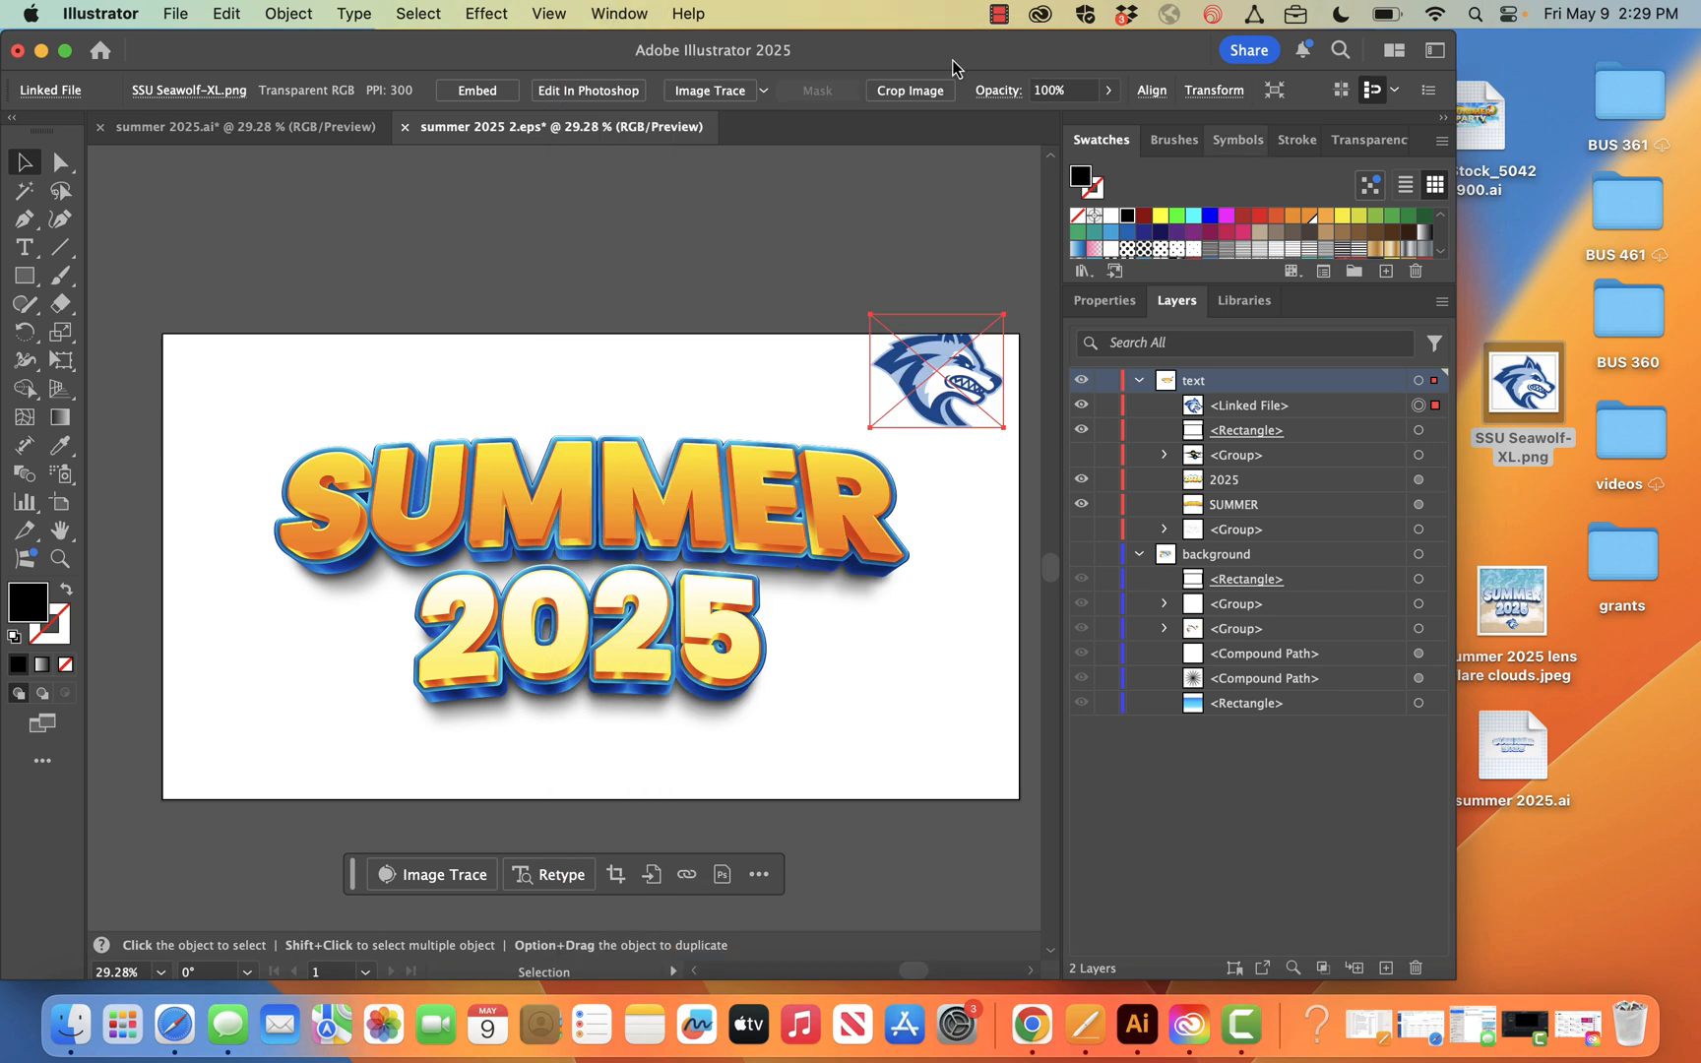
drag(1259, 286, 1259, 529)
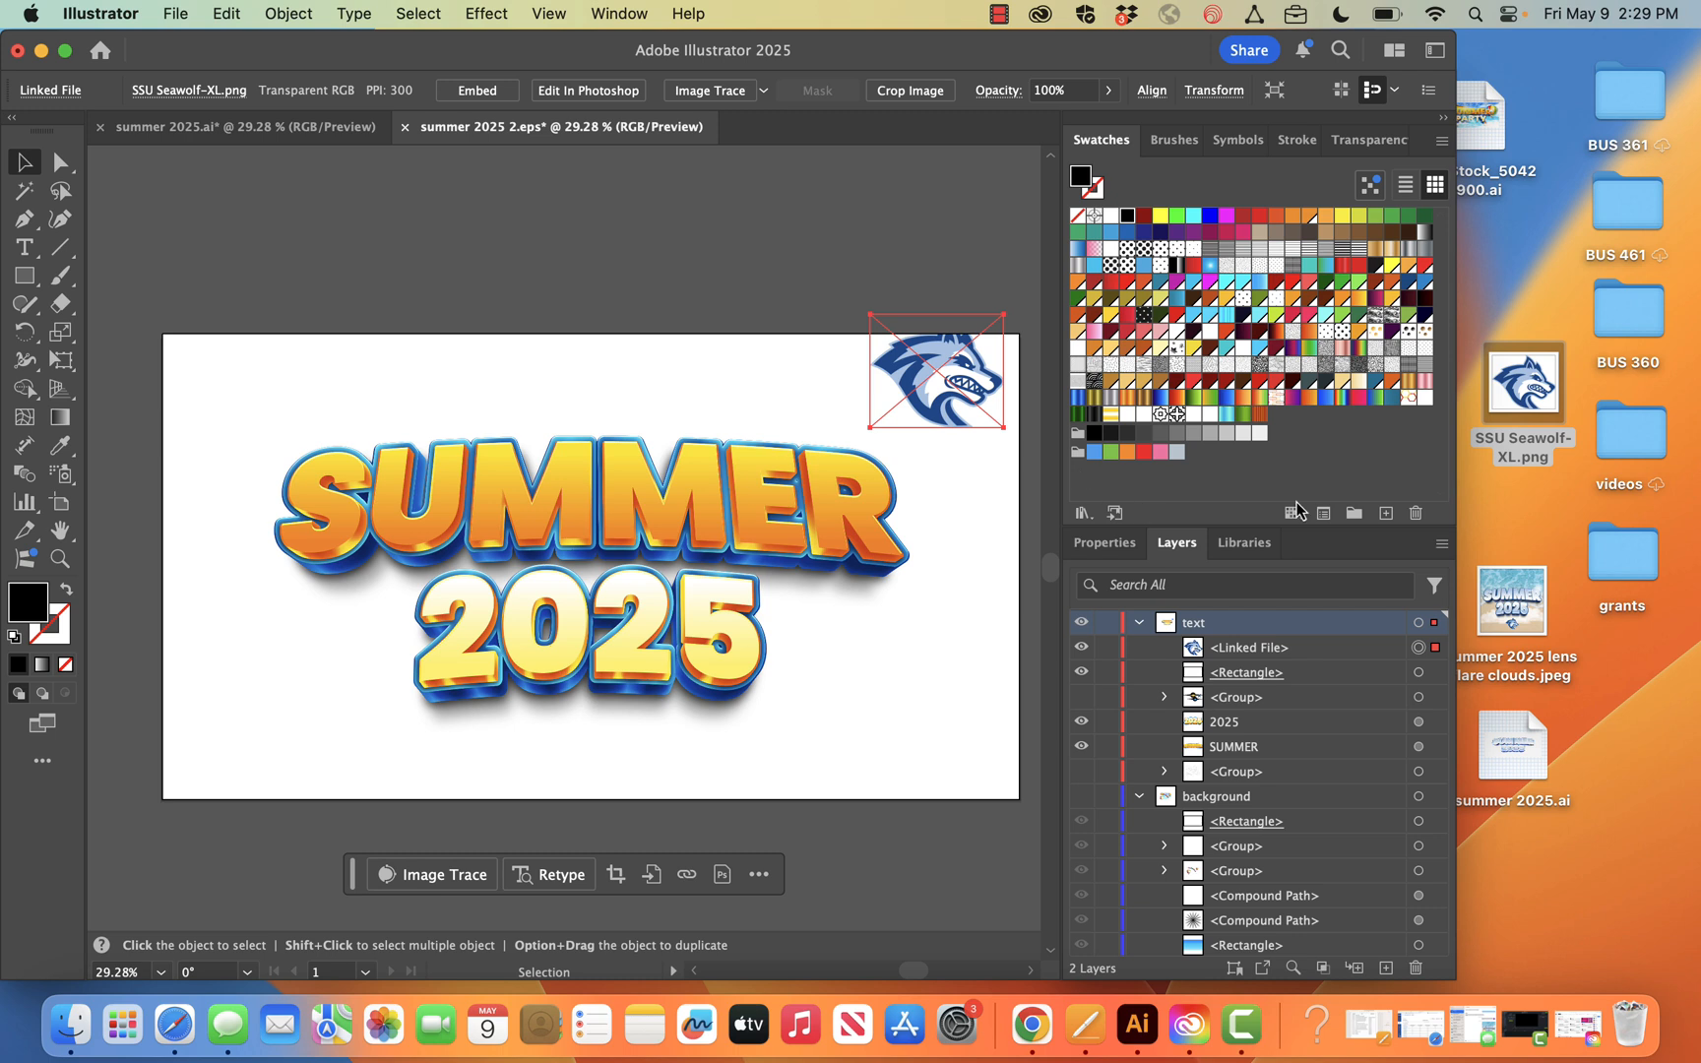
click(1354, 513)
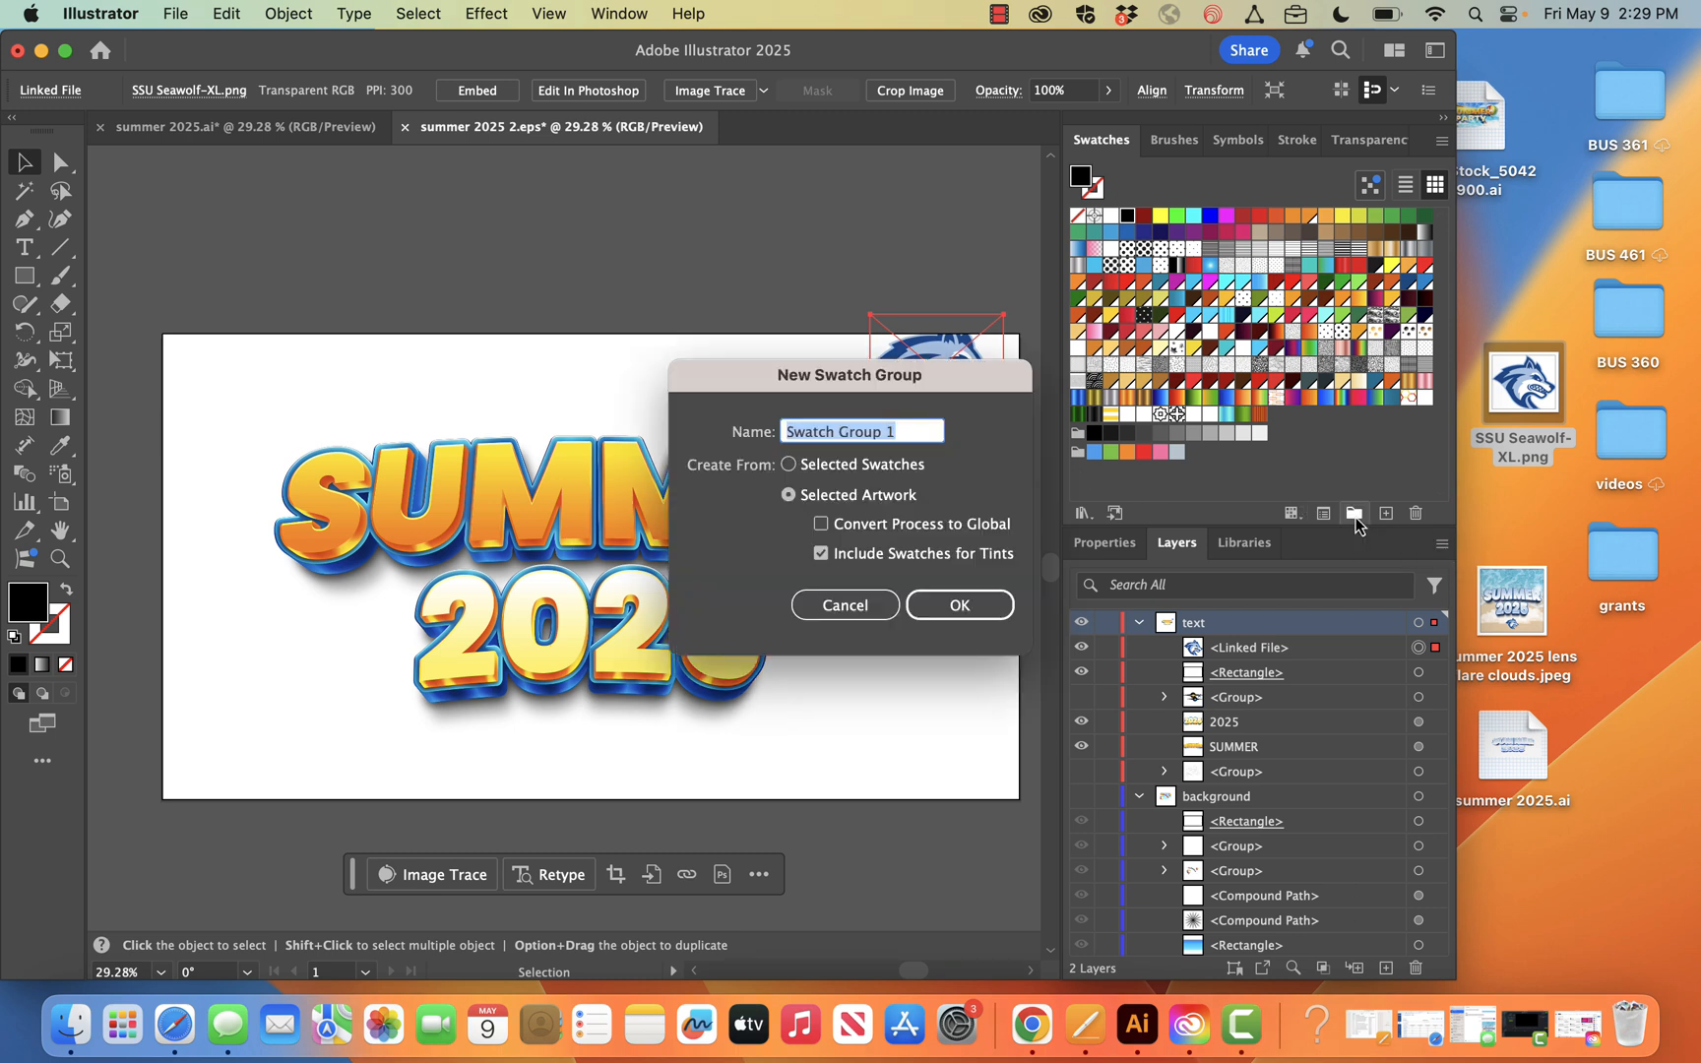
text(blue)
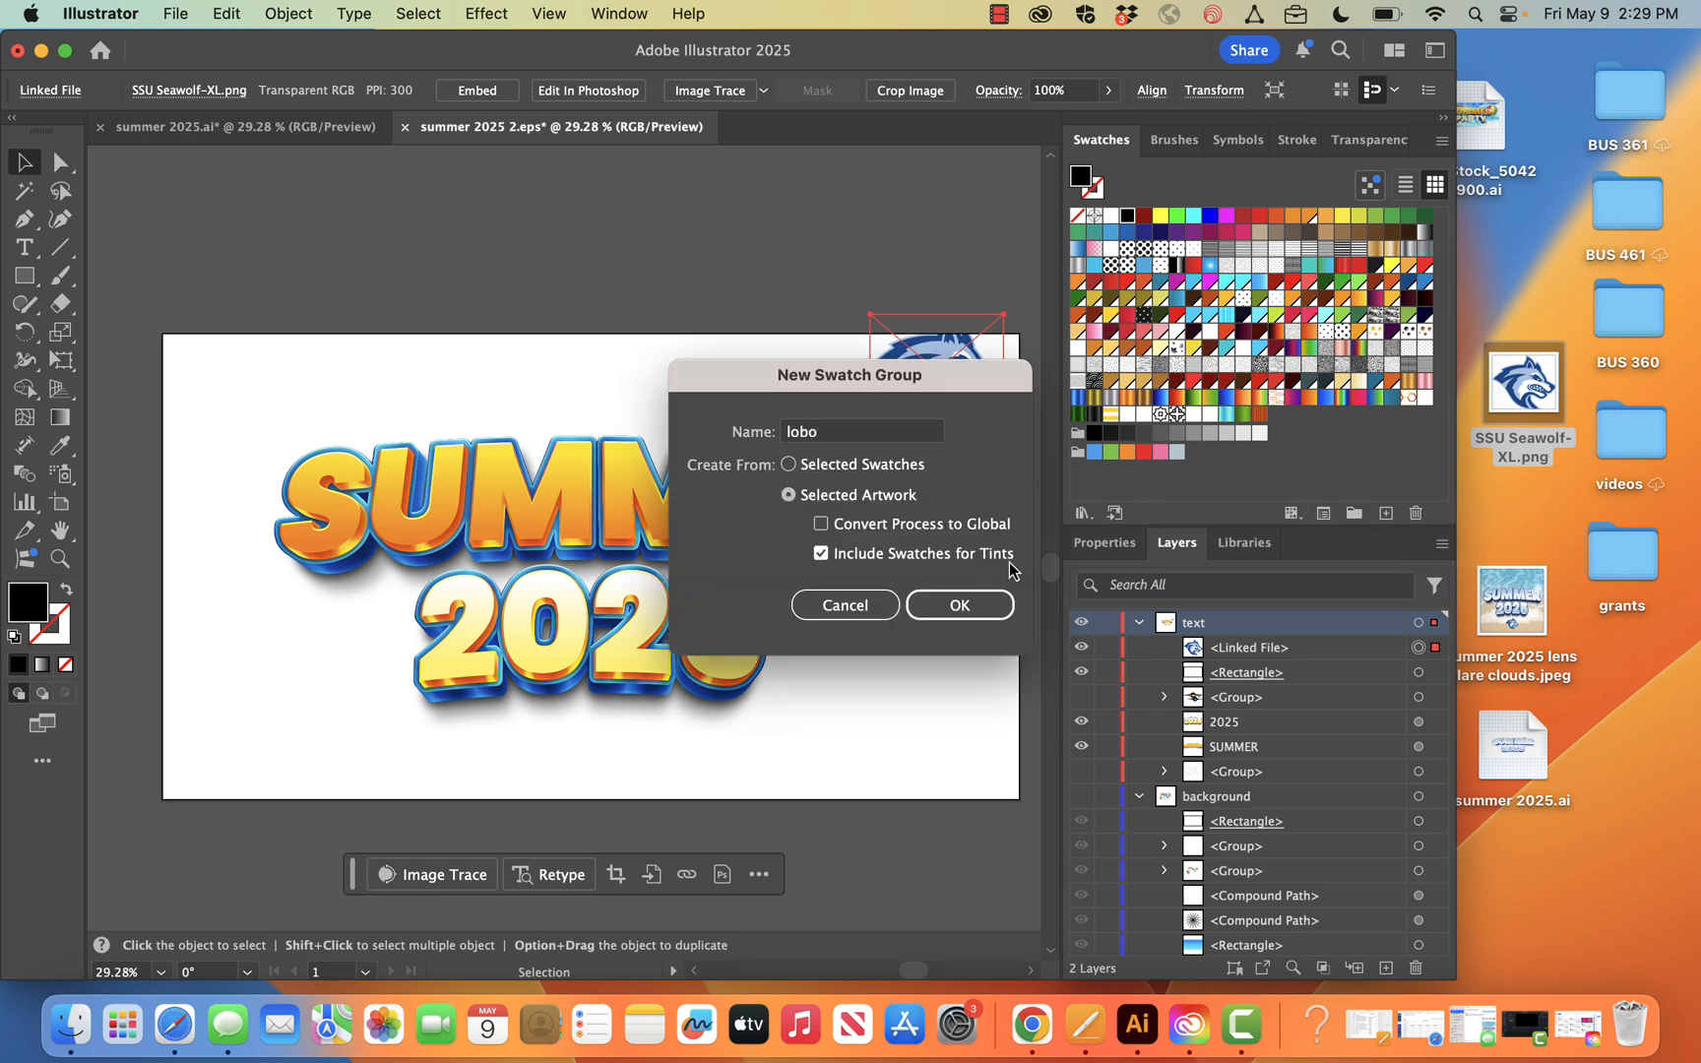
key(Return)
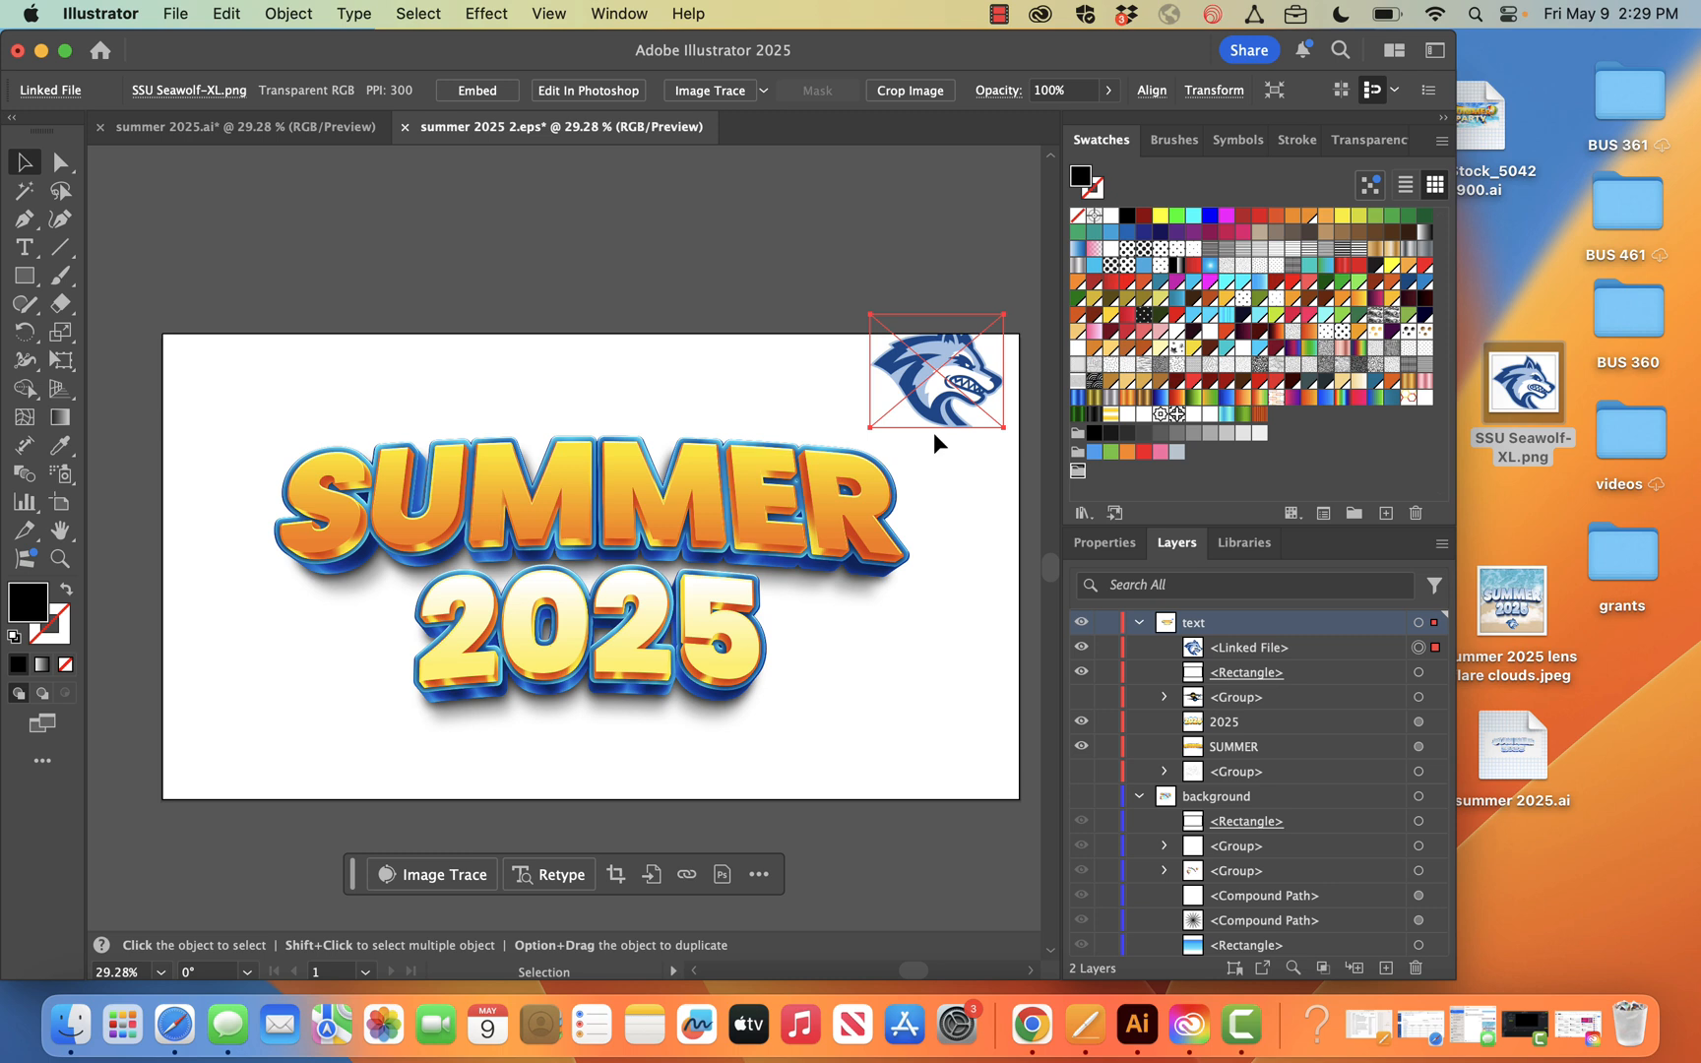
Sample the Seawolf logo's dark blue with the Eyedropper, save it as global swatch R=10 G=80 B=148, and add it to the lobo group
key(i)
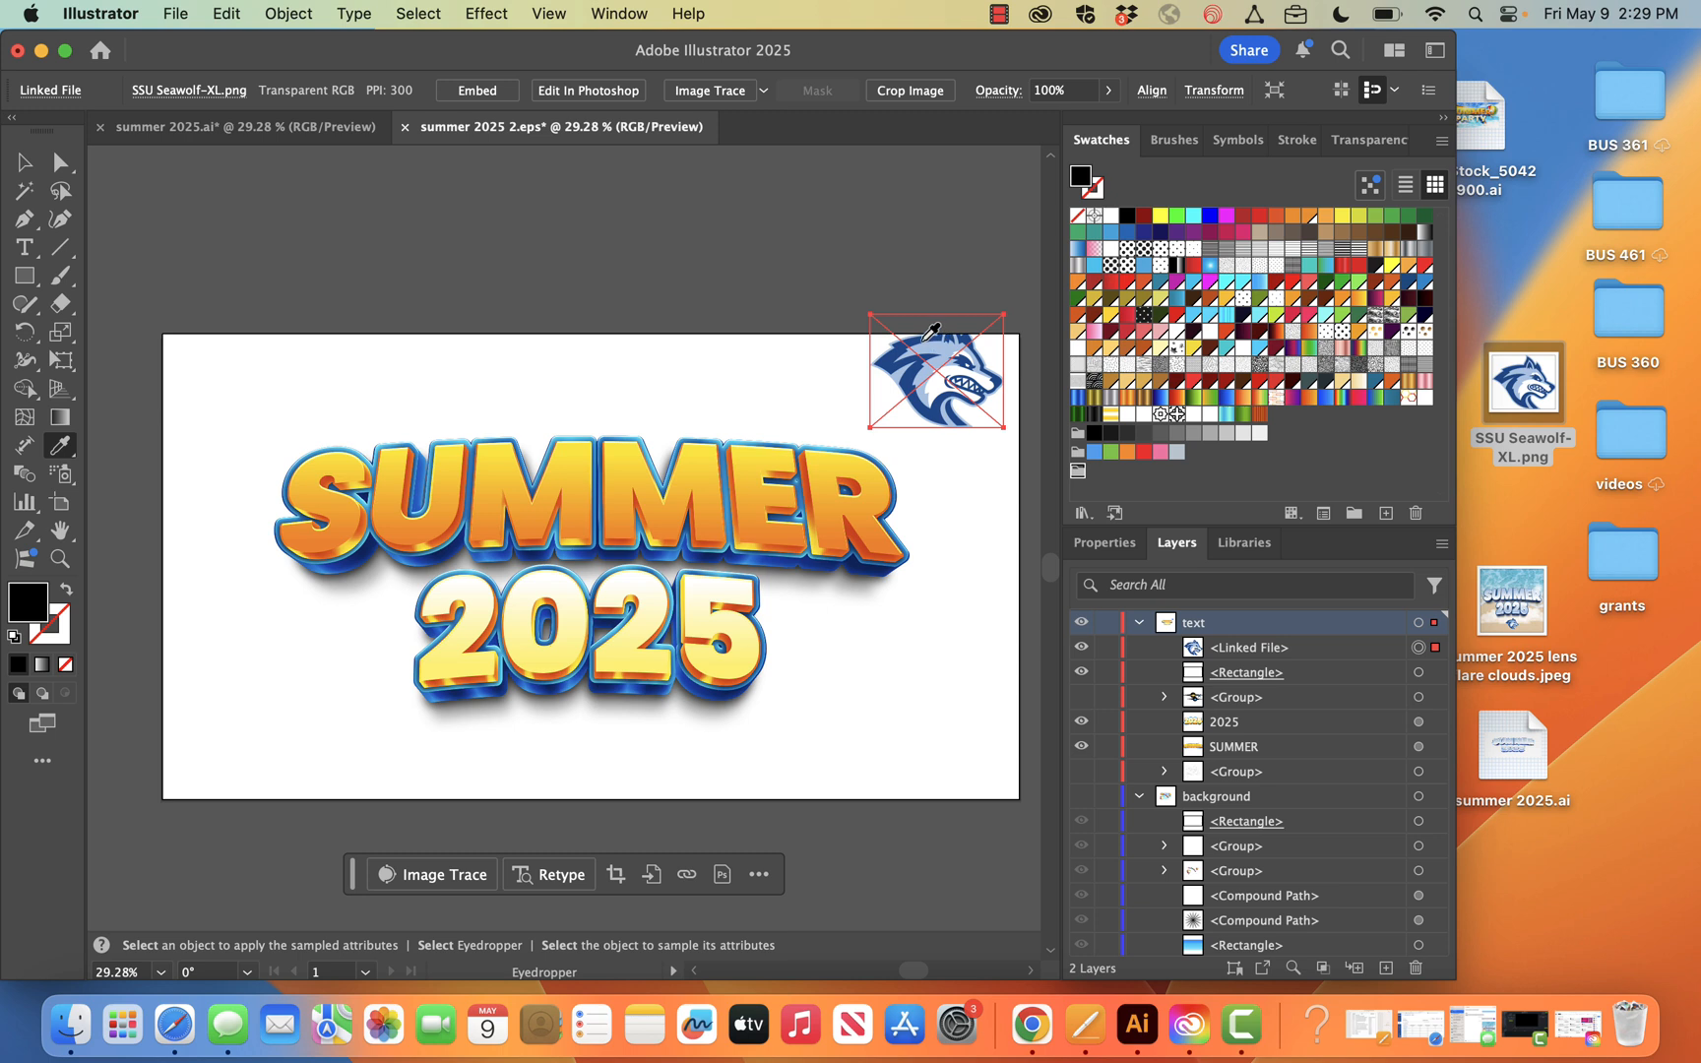
click(919, 340)
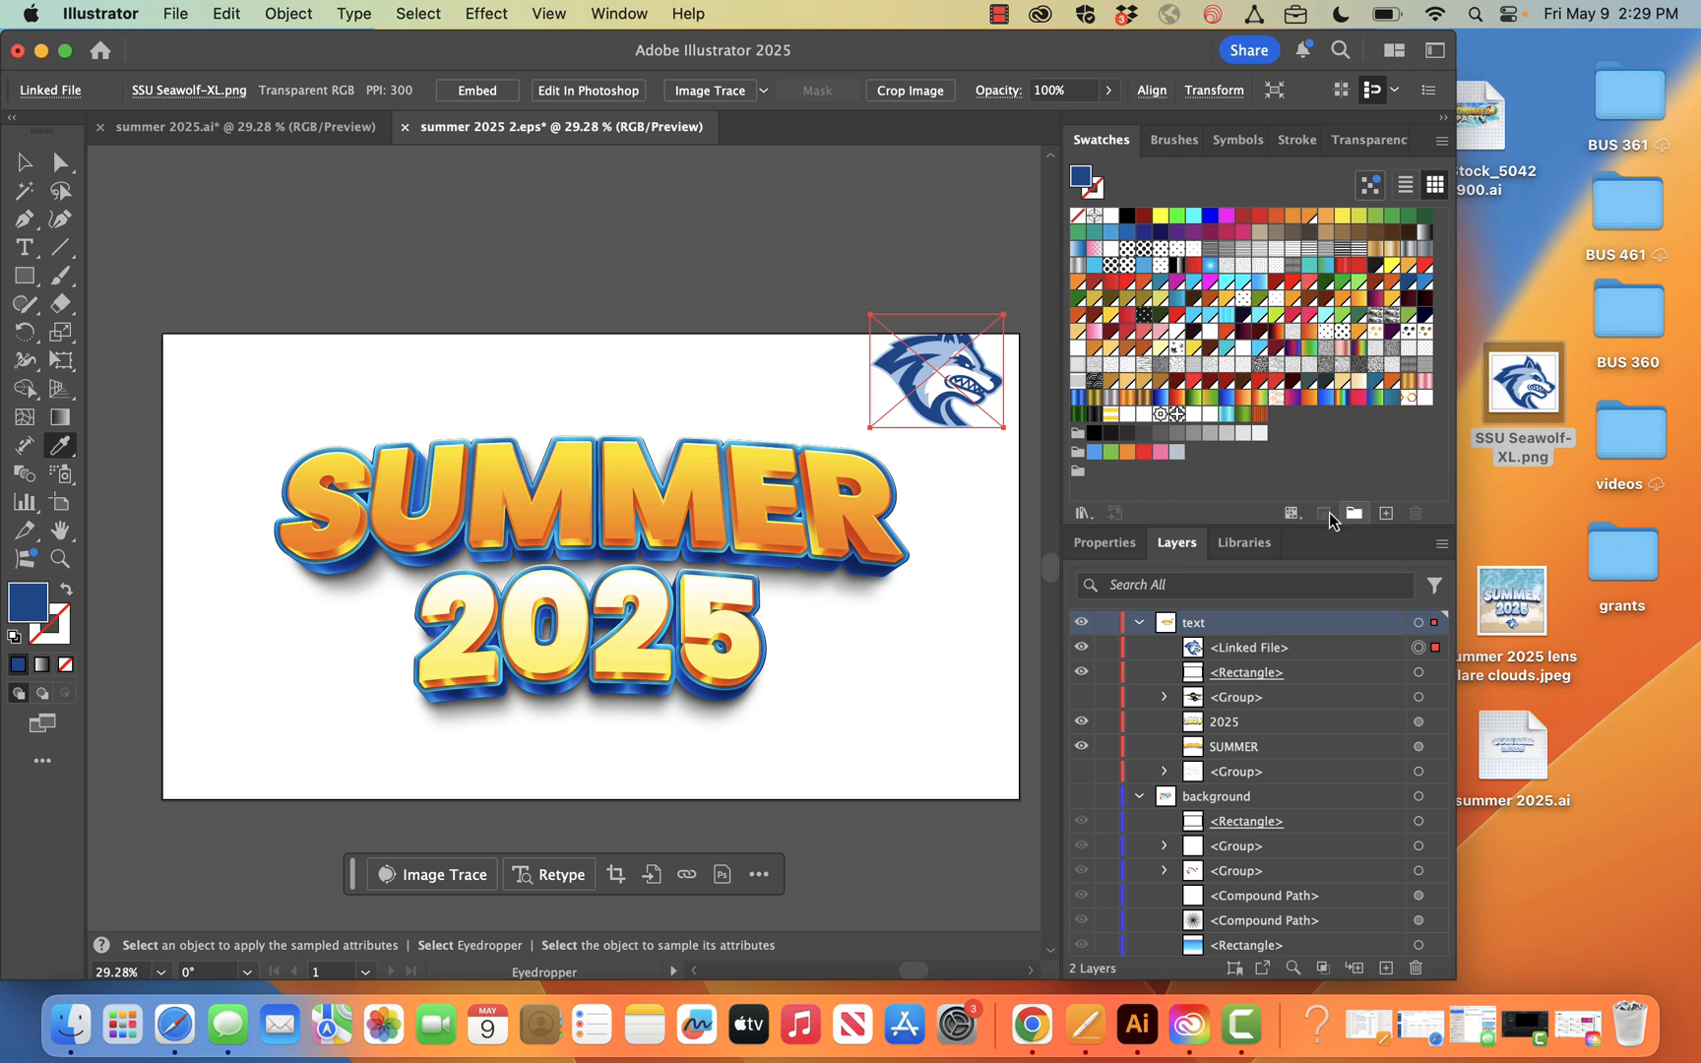
click(1385, 513)
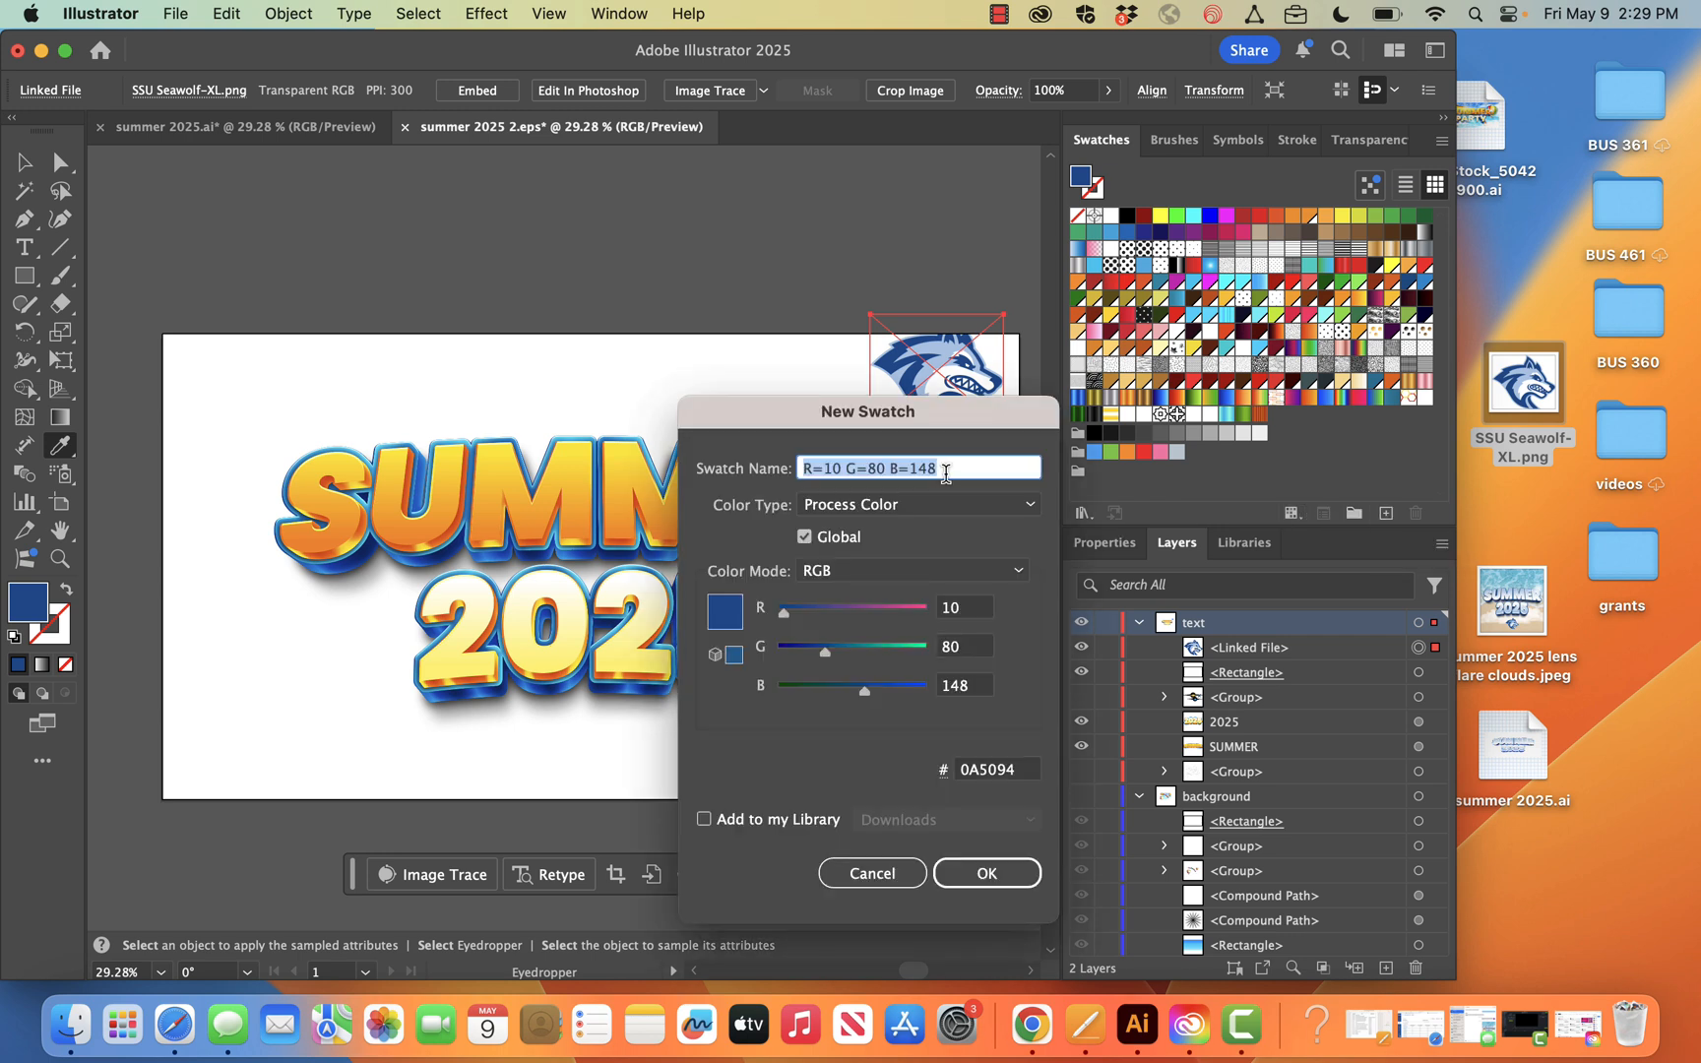
click(986, 873)
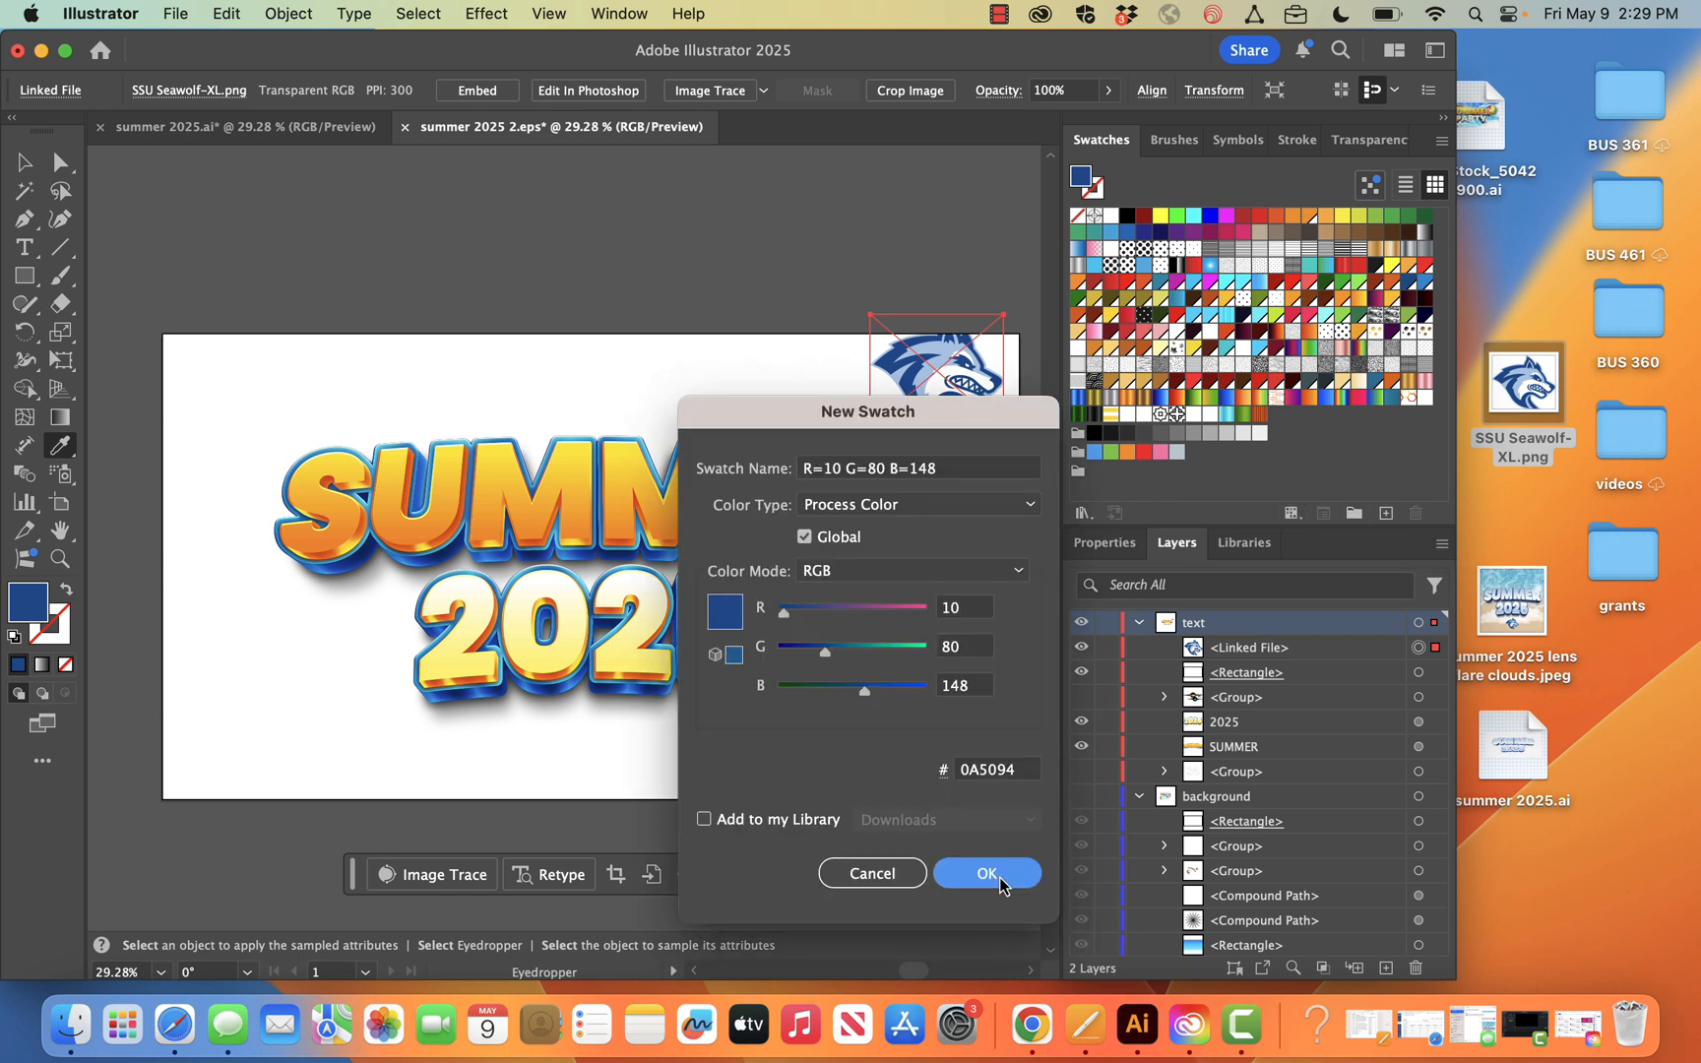
mouse_move(1280, 419)
mouse_down()
mouse_move(1154, 473)
mouse_move(1284, 415)
mouse_up()
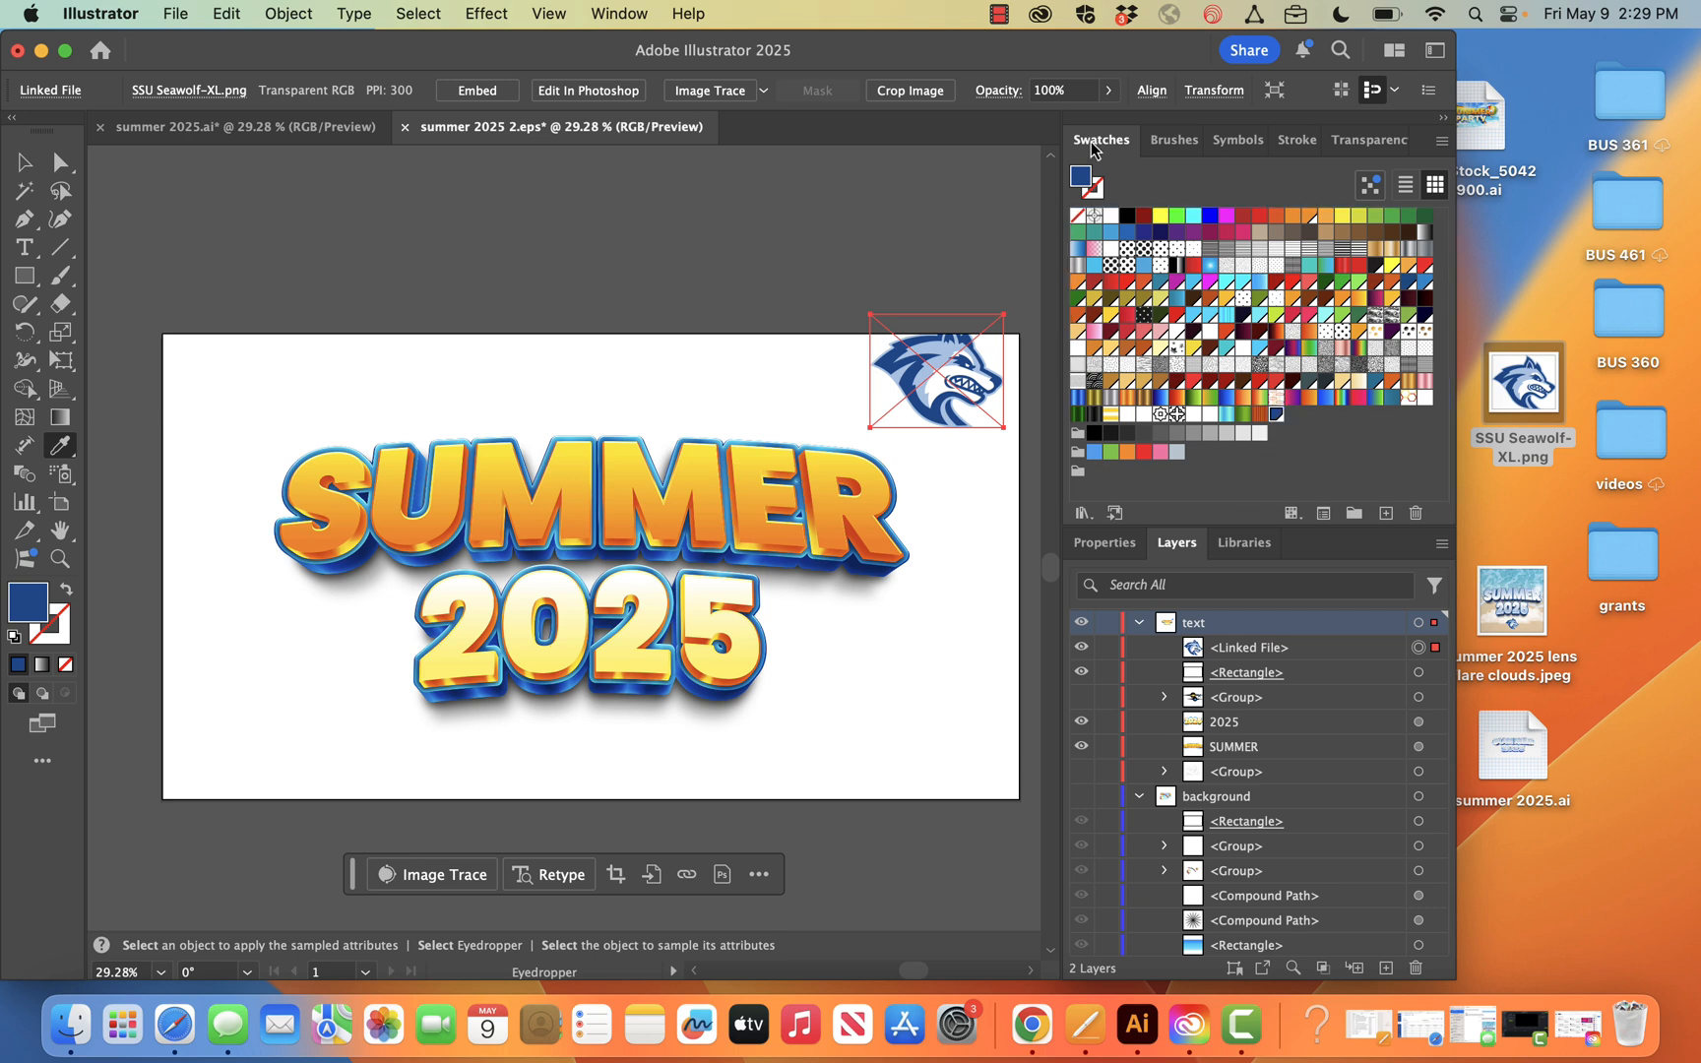
drag(1083, 181, 1079, 483)
Sample the logo's light blue and white with the Eyedropper and add both colours to the lobo swatch group
click(945, 349)
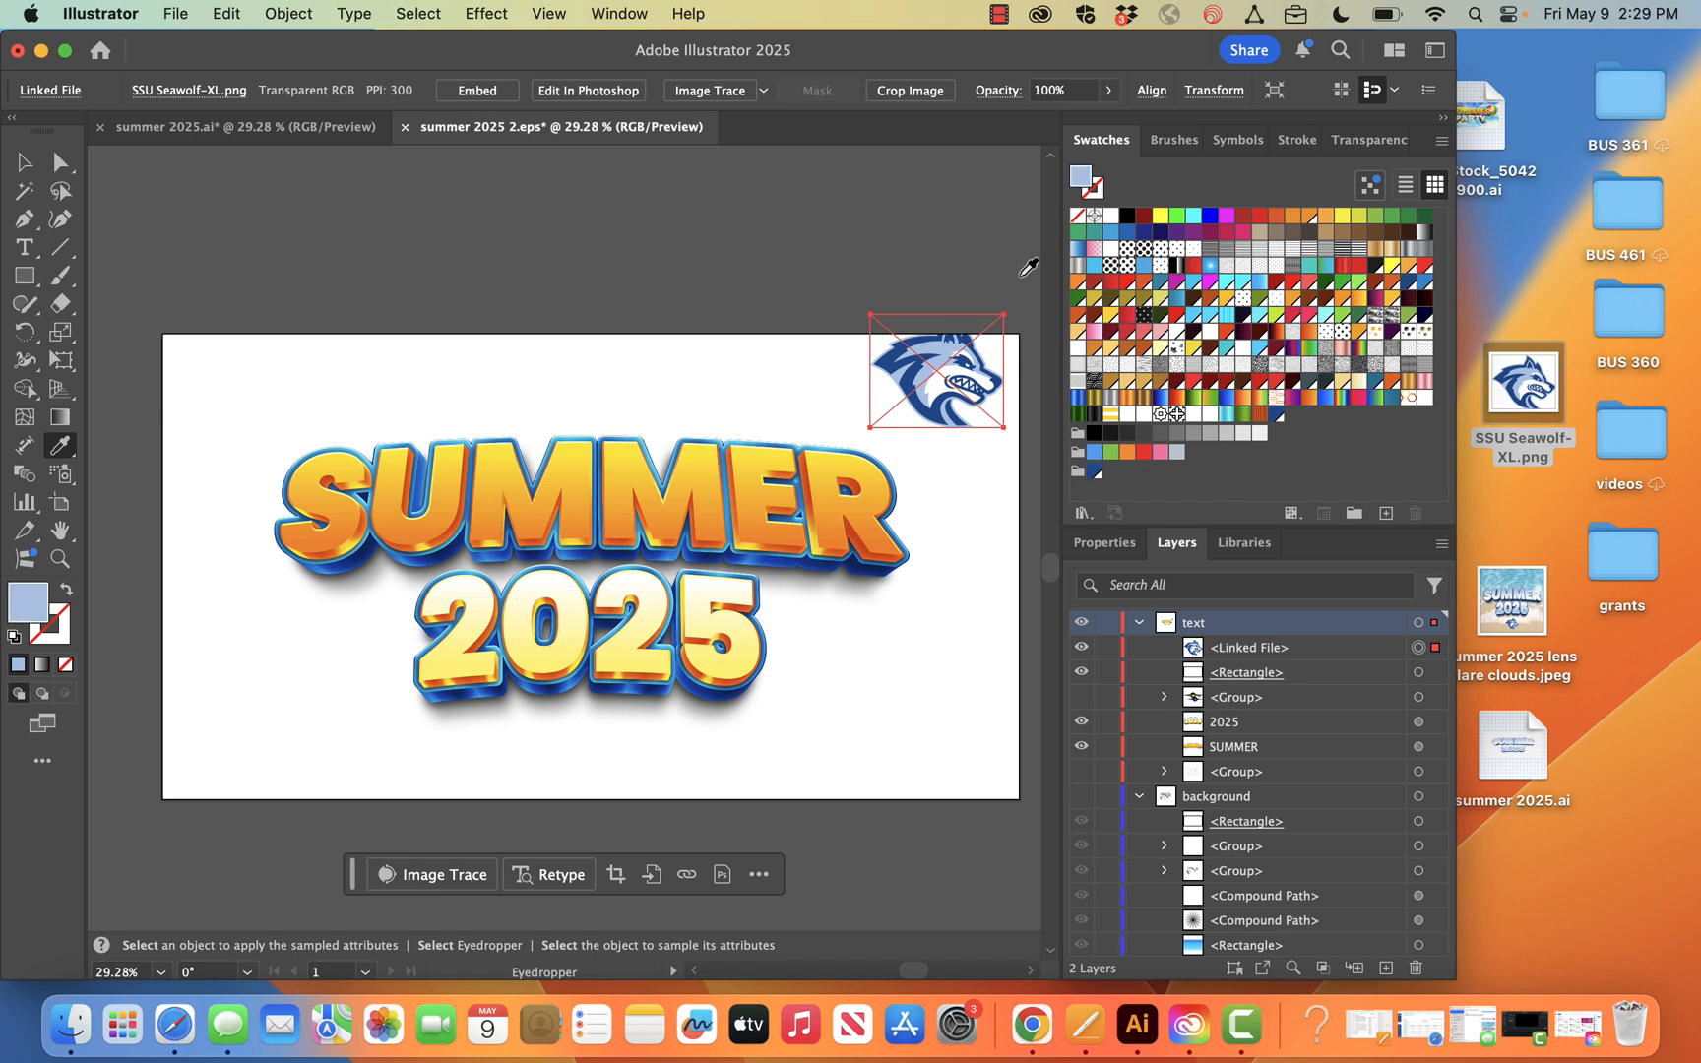
drag(1087, 184, 1102, 481)
click(942, 387)
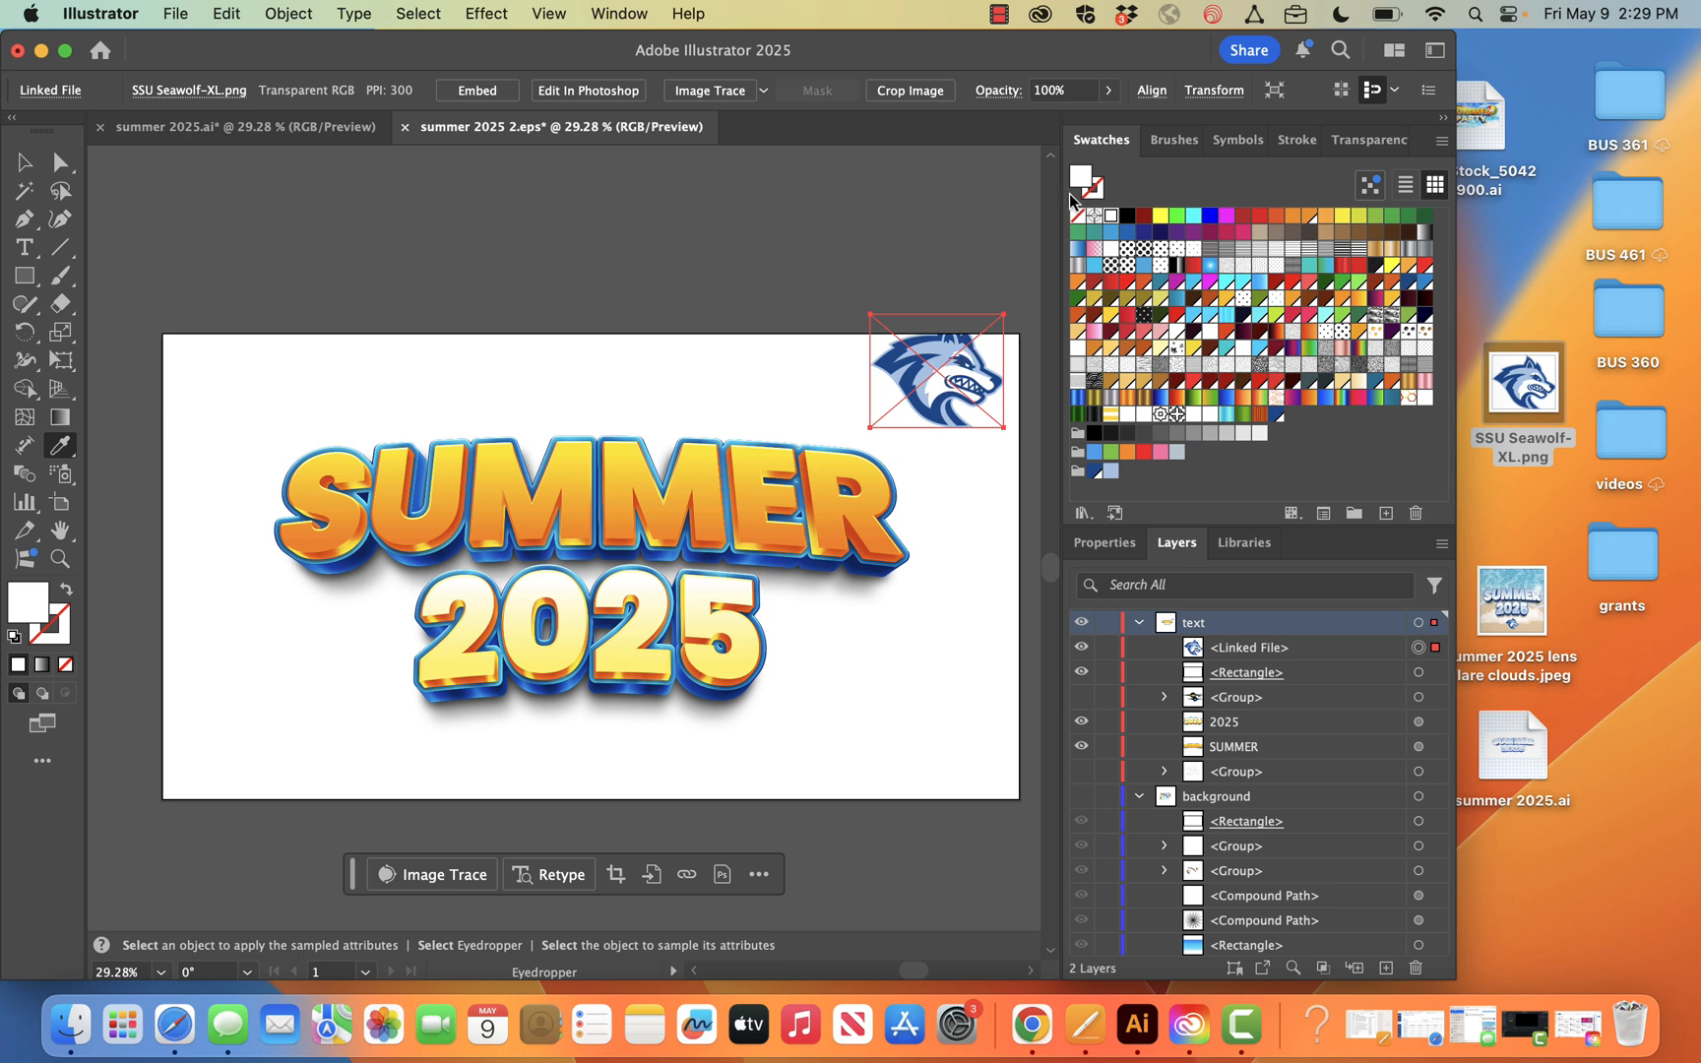
drag(1083, 183, 1081, 477)
Select the 2025 text object and check that the Control bar is enabled in the workspace
click(1418, 698)
click(1418, 721)
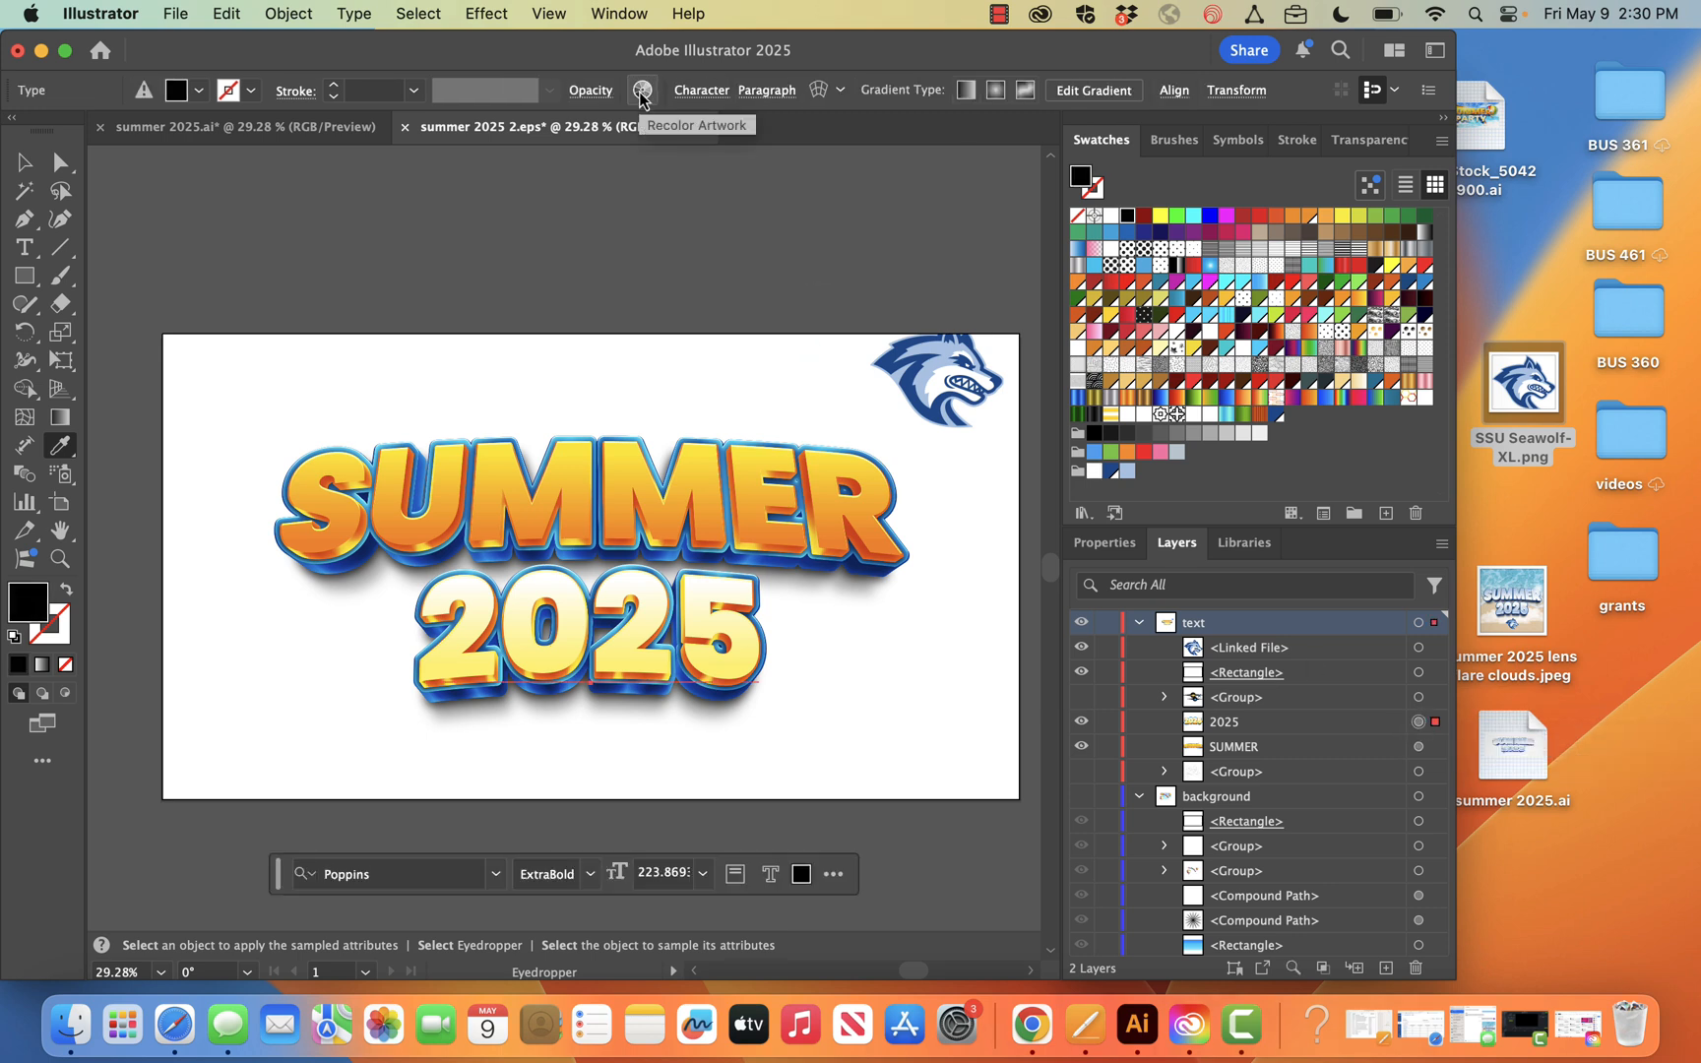
click(620, 13)
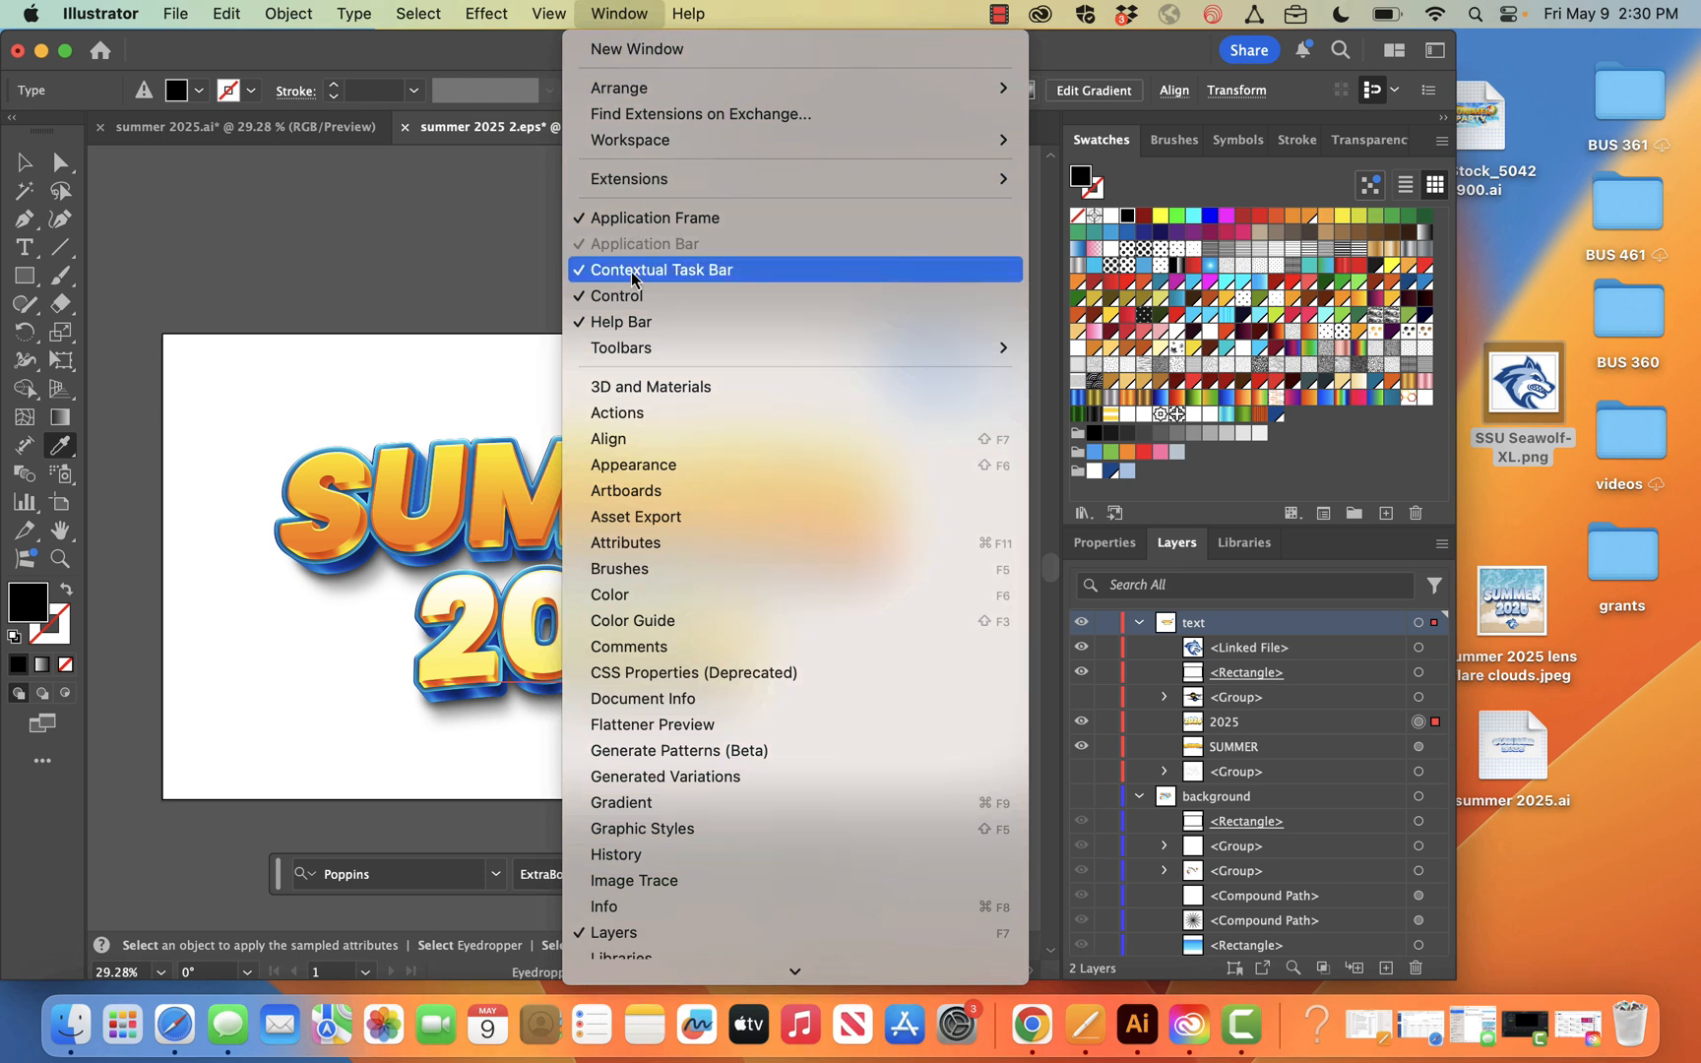
click(617, 297)
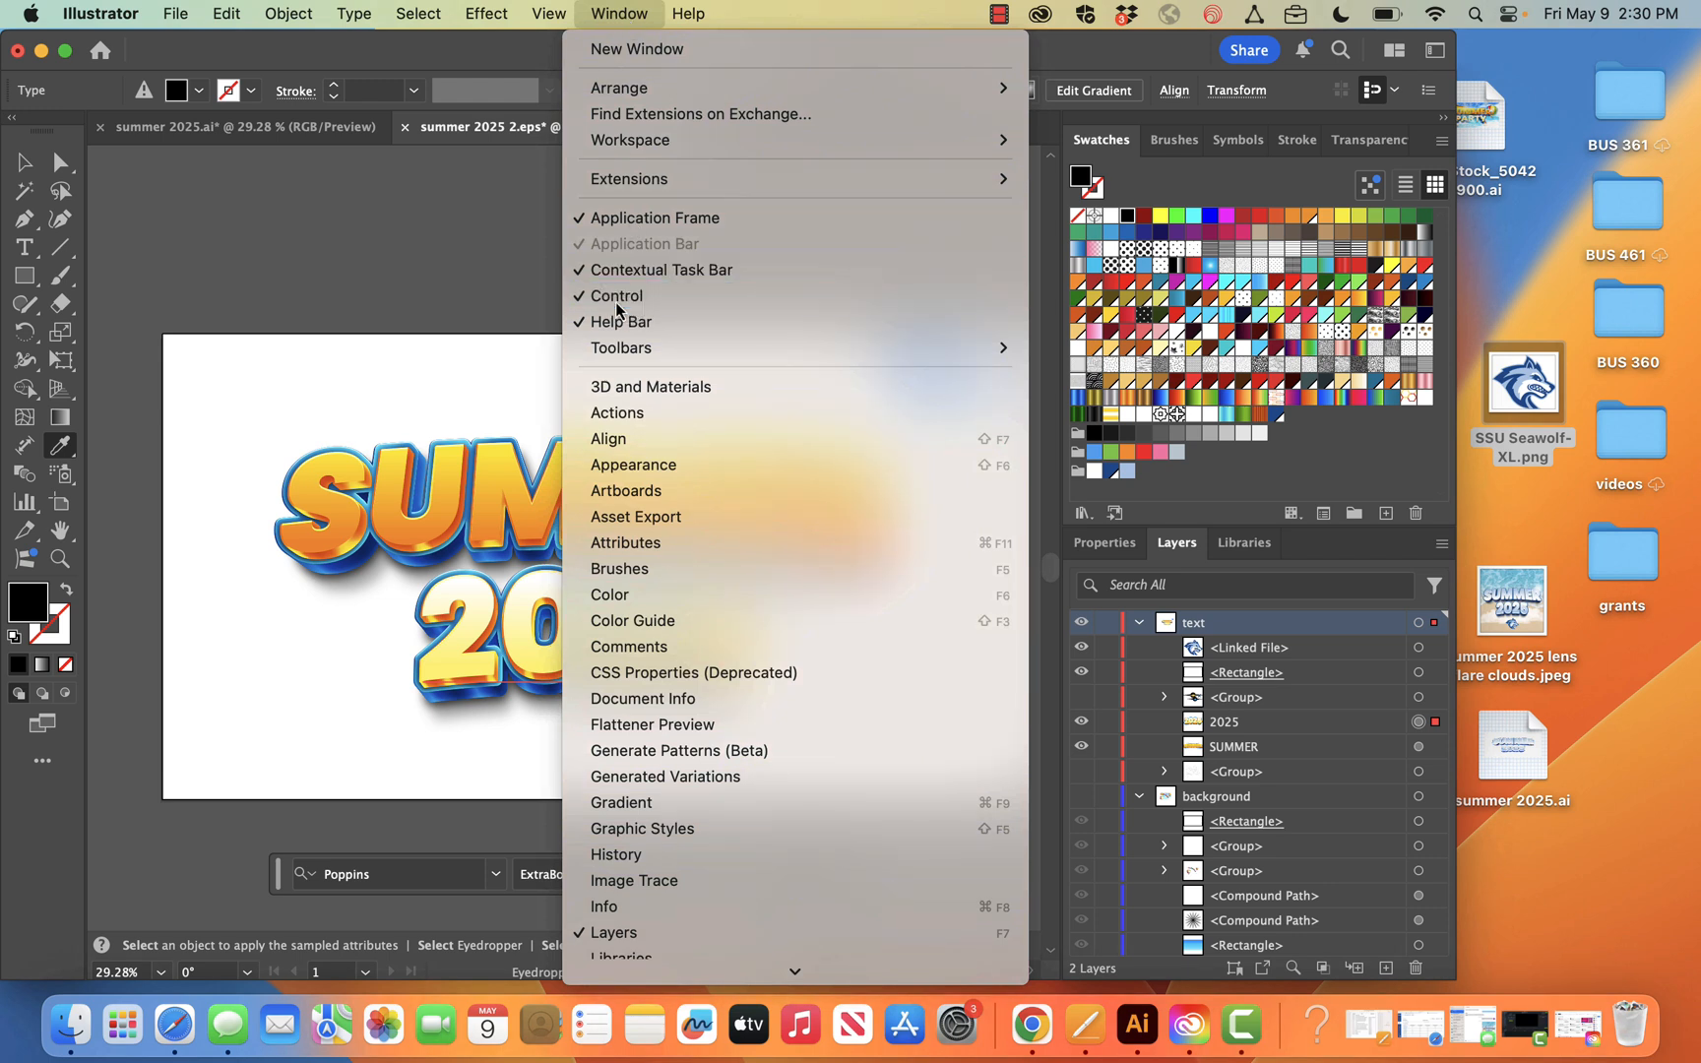
click(599, 12)
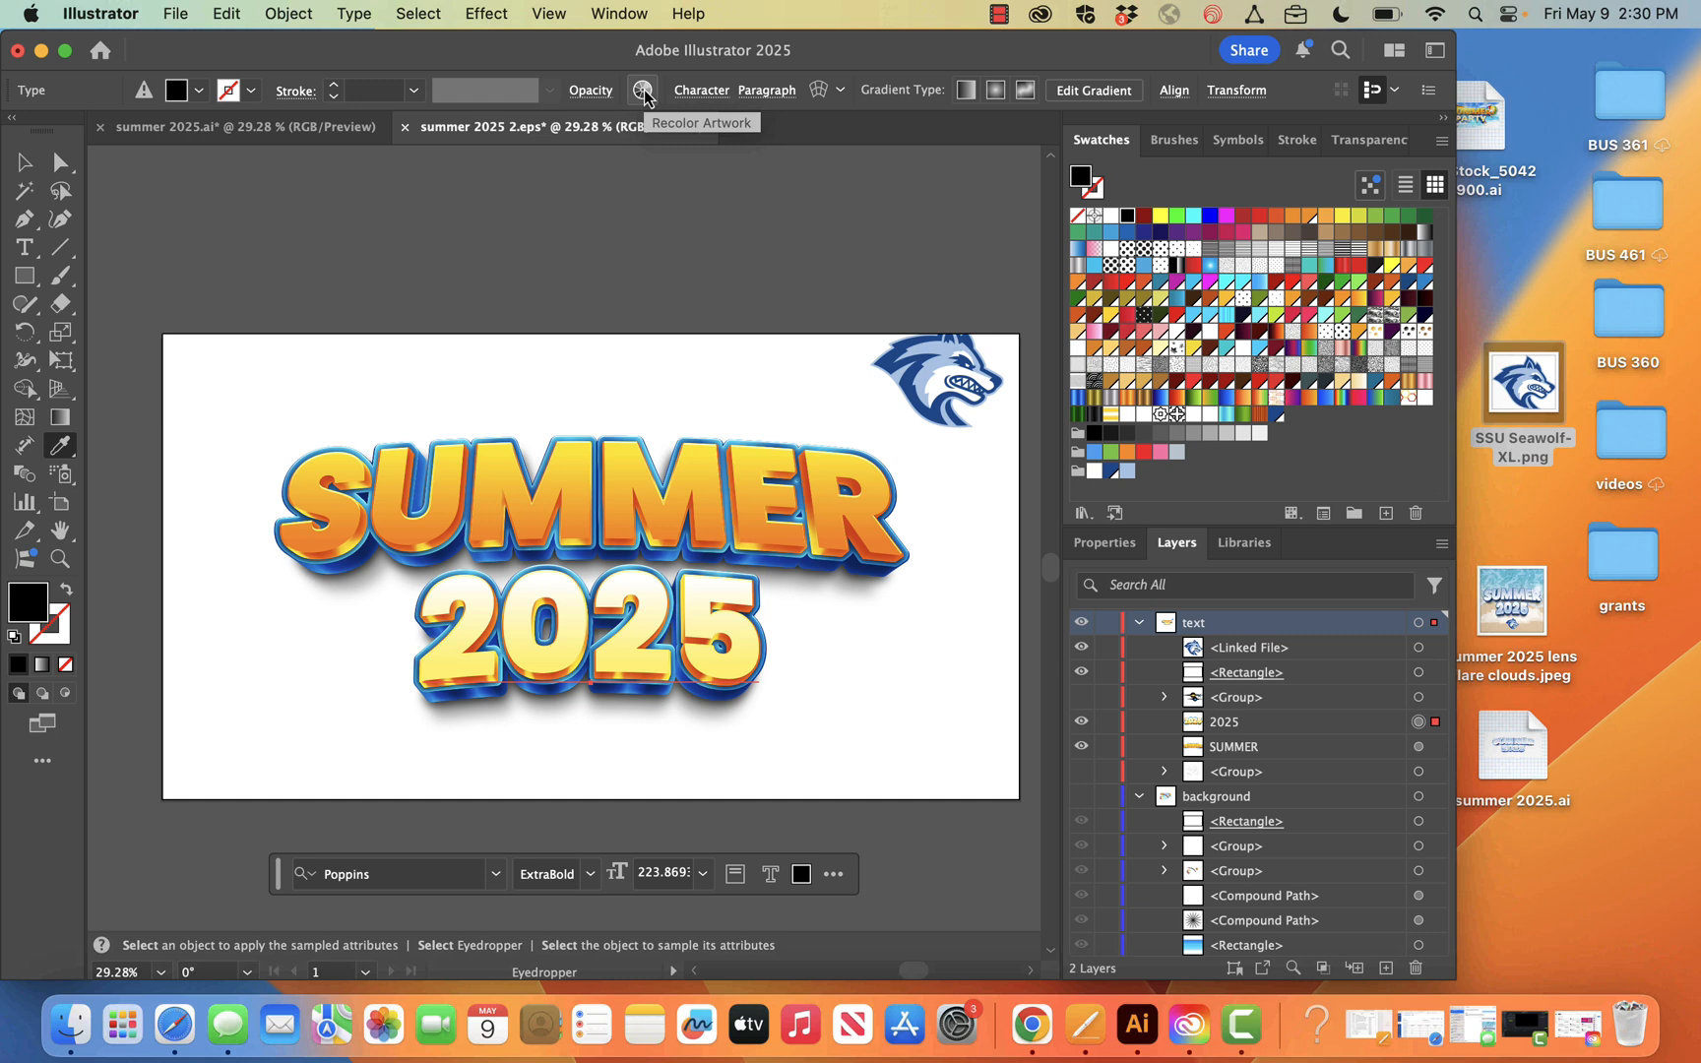
Search the application's help for "recolor art" to locate the Recolor Artwork command
click(682, 20)
text(recolor)
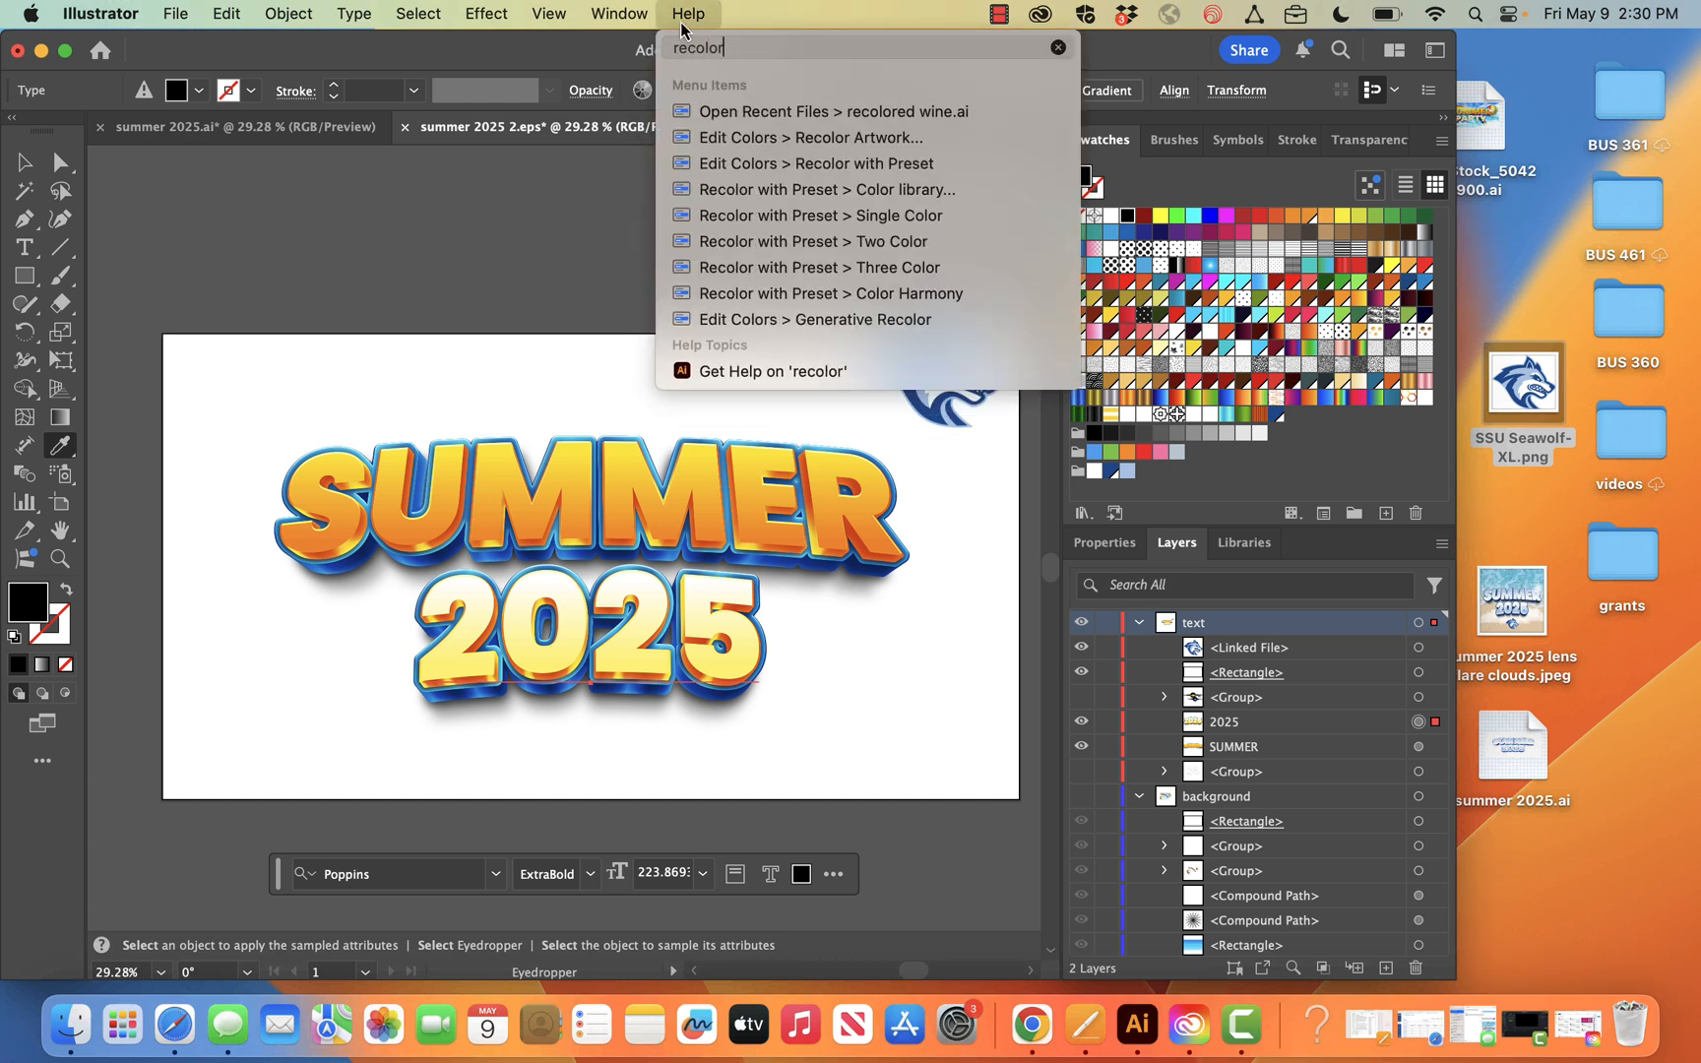
key(Down)
key(Down)
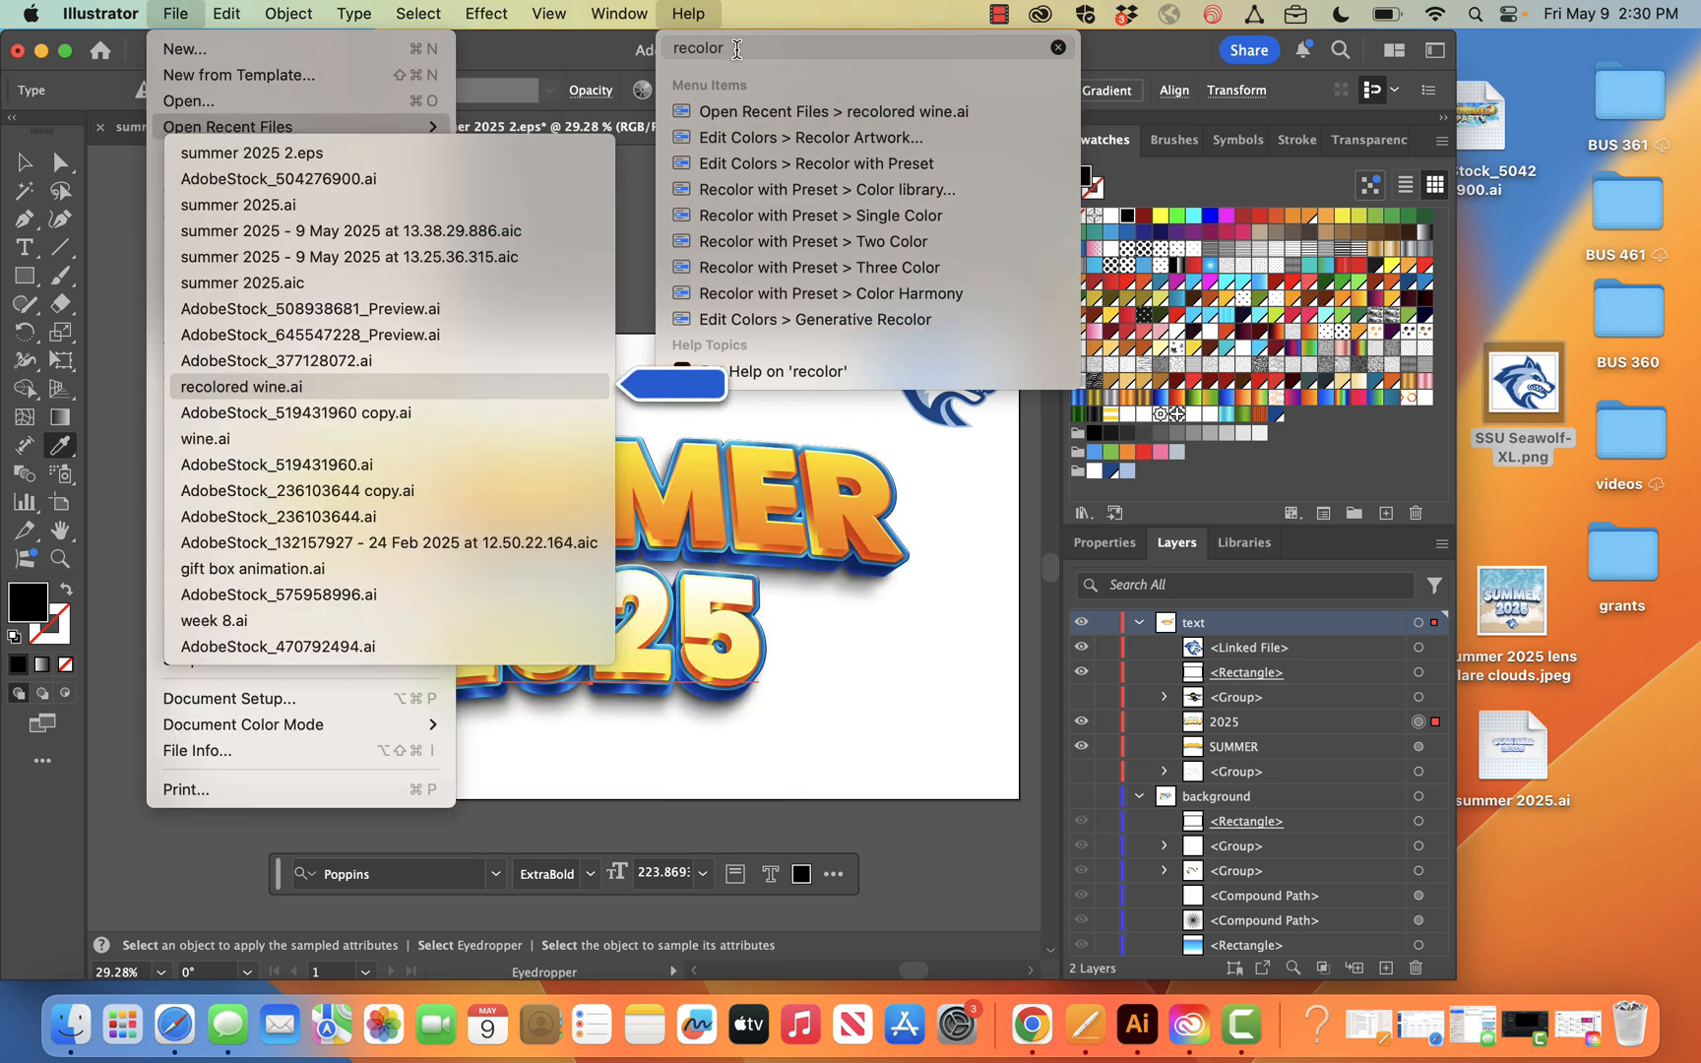
text(art)
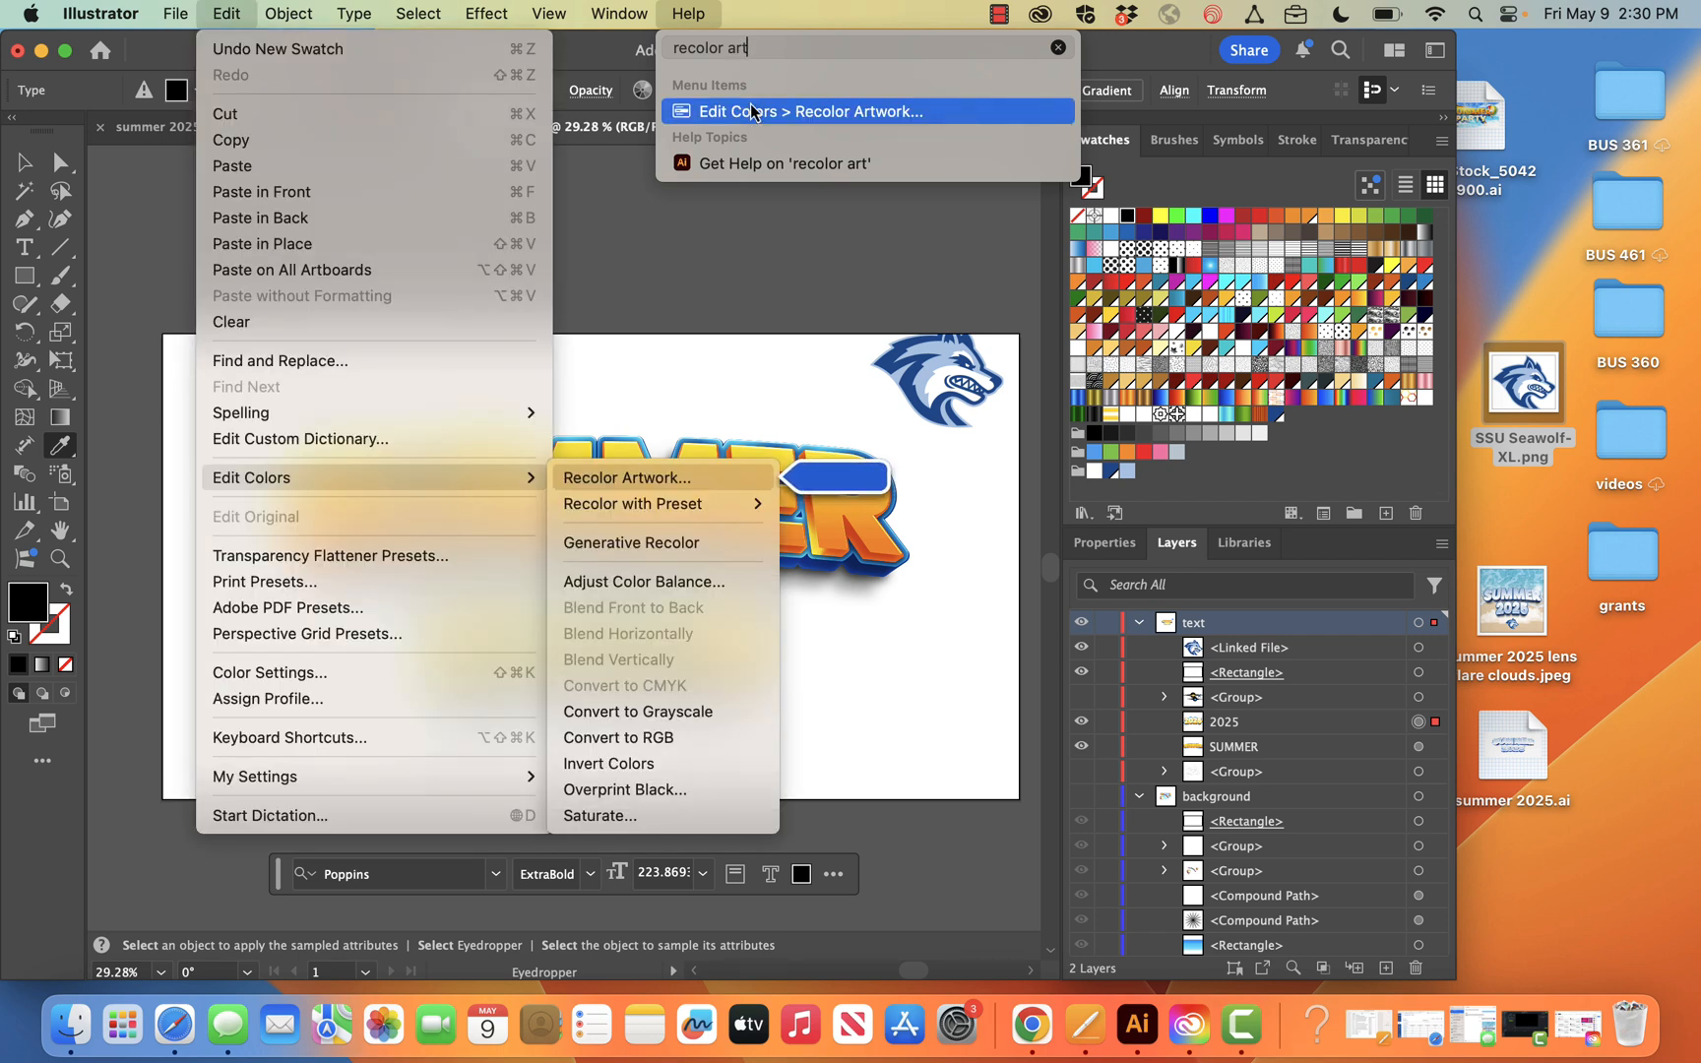
click(707, 13)
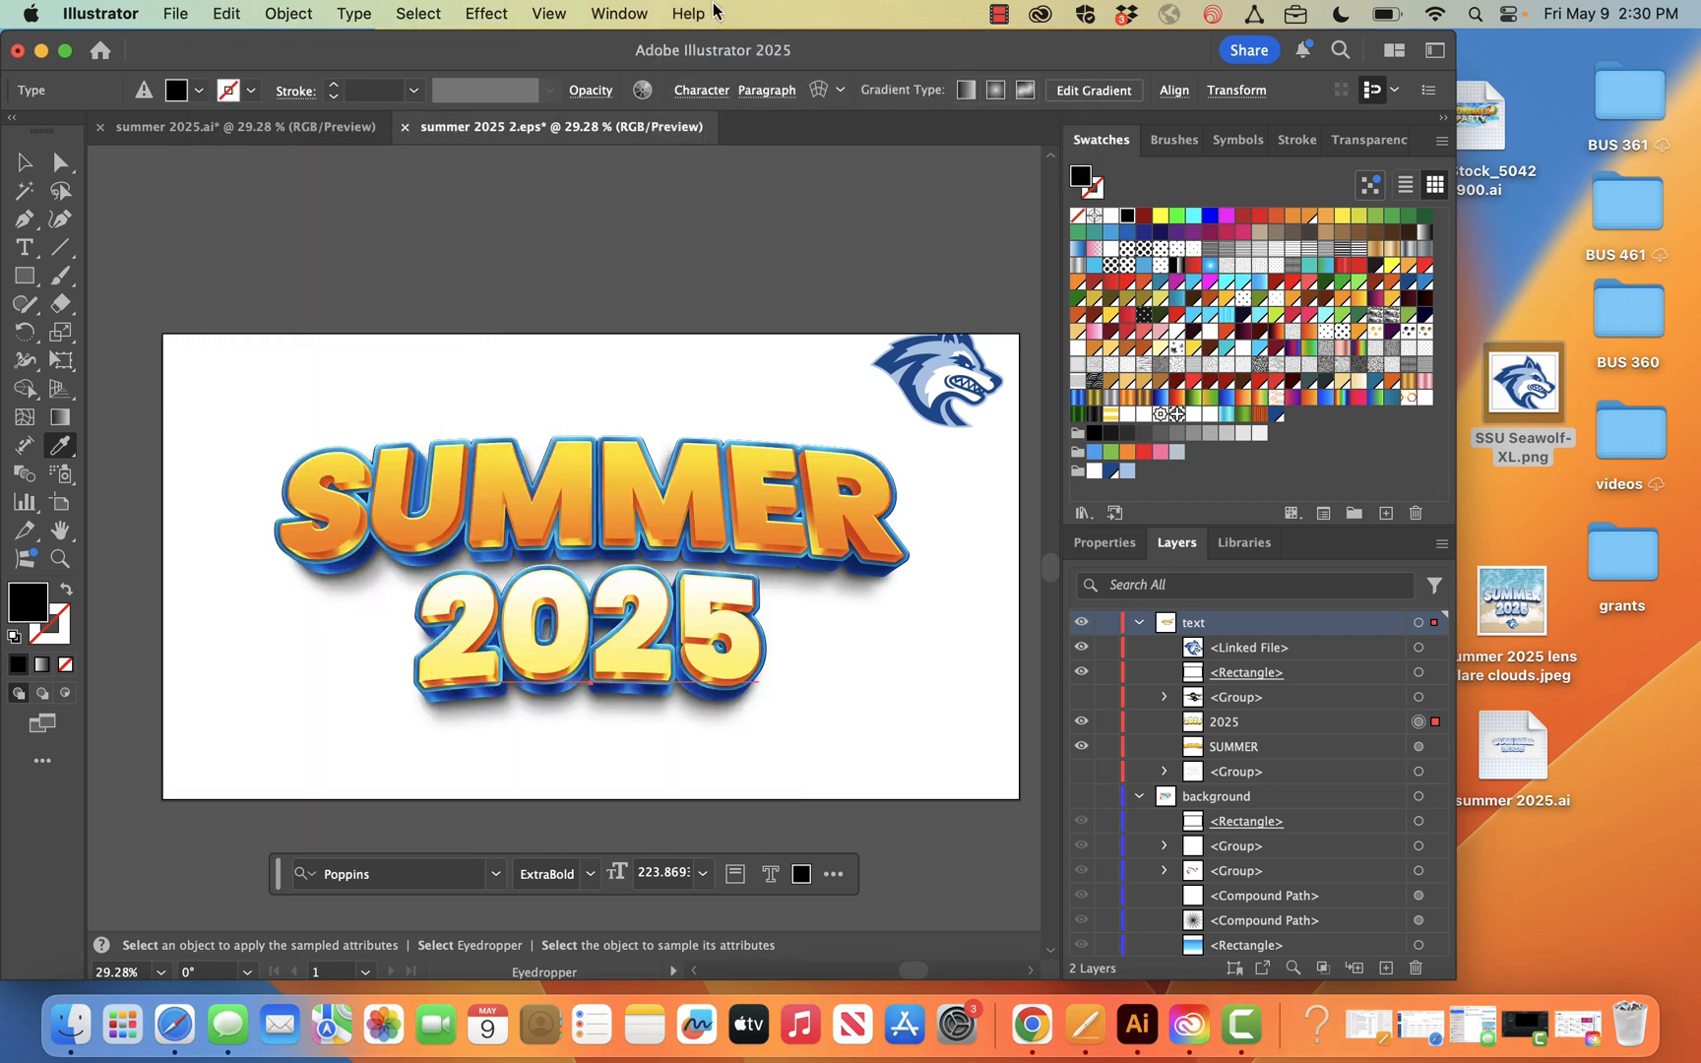
Recolor the 2025 text using the lobo swatch group as its colour library
click(644, 91)
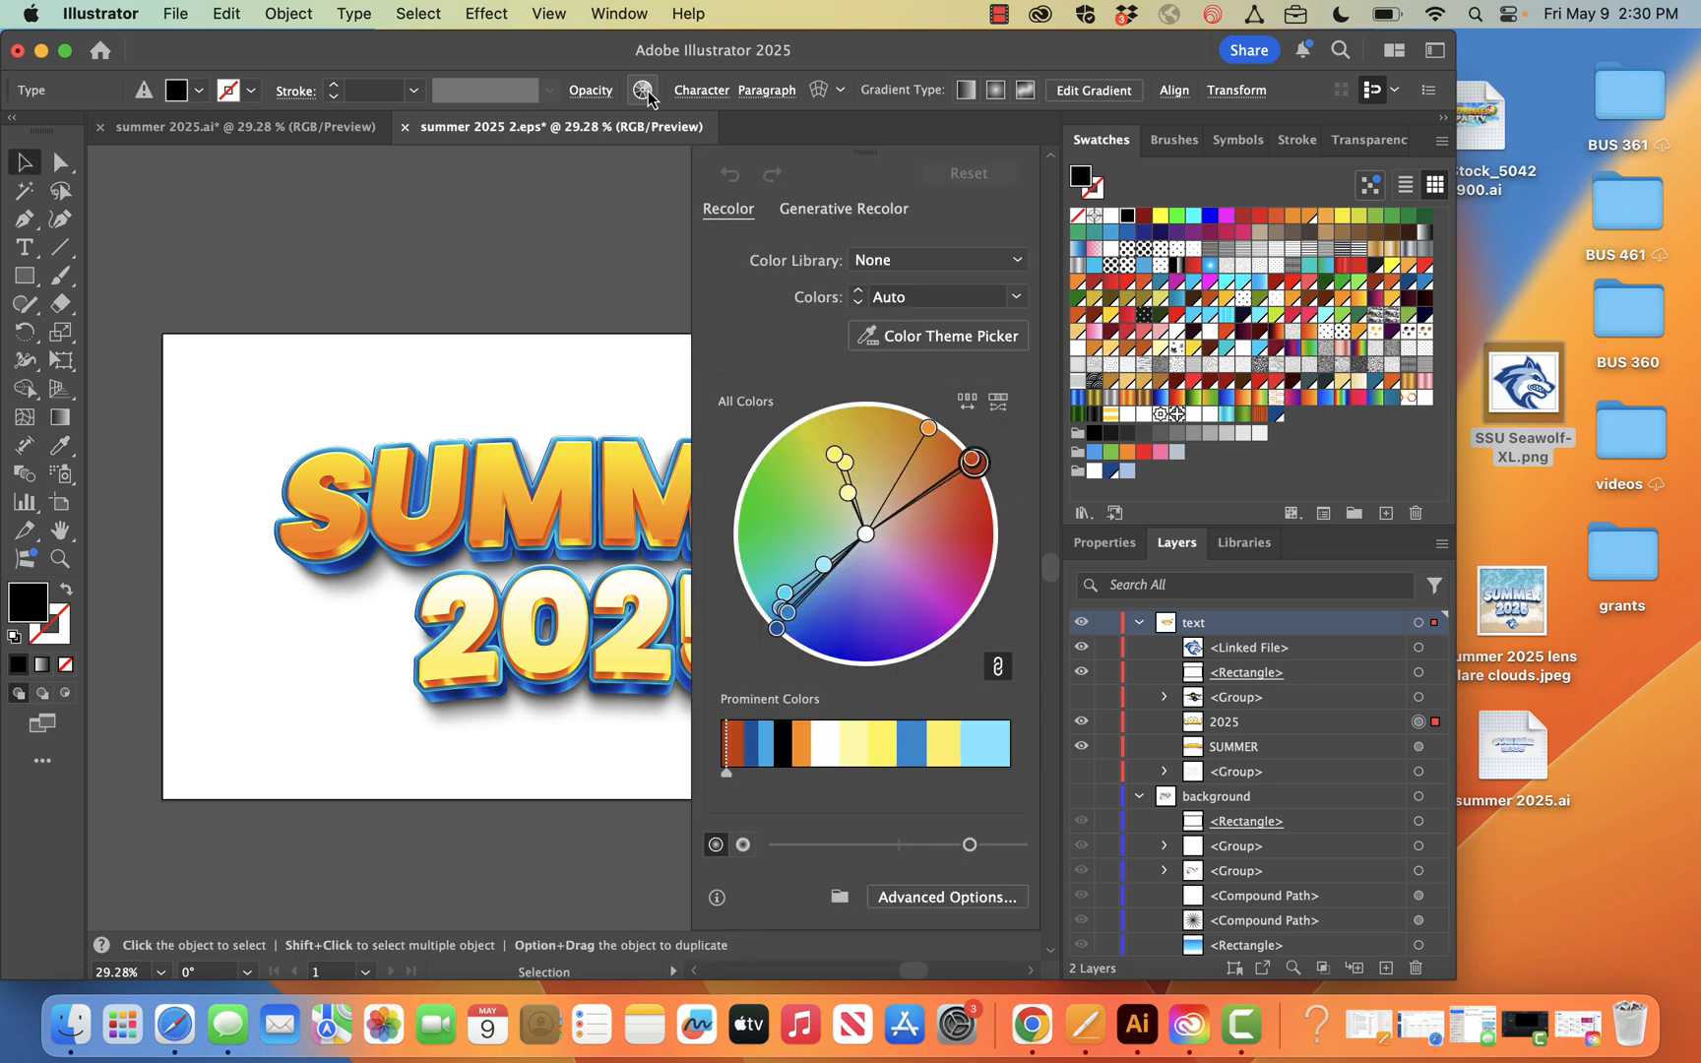
click(935, 259)
mouse_move(958, 339)
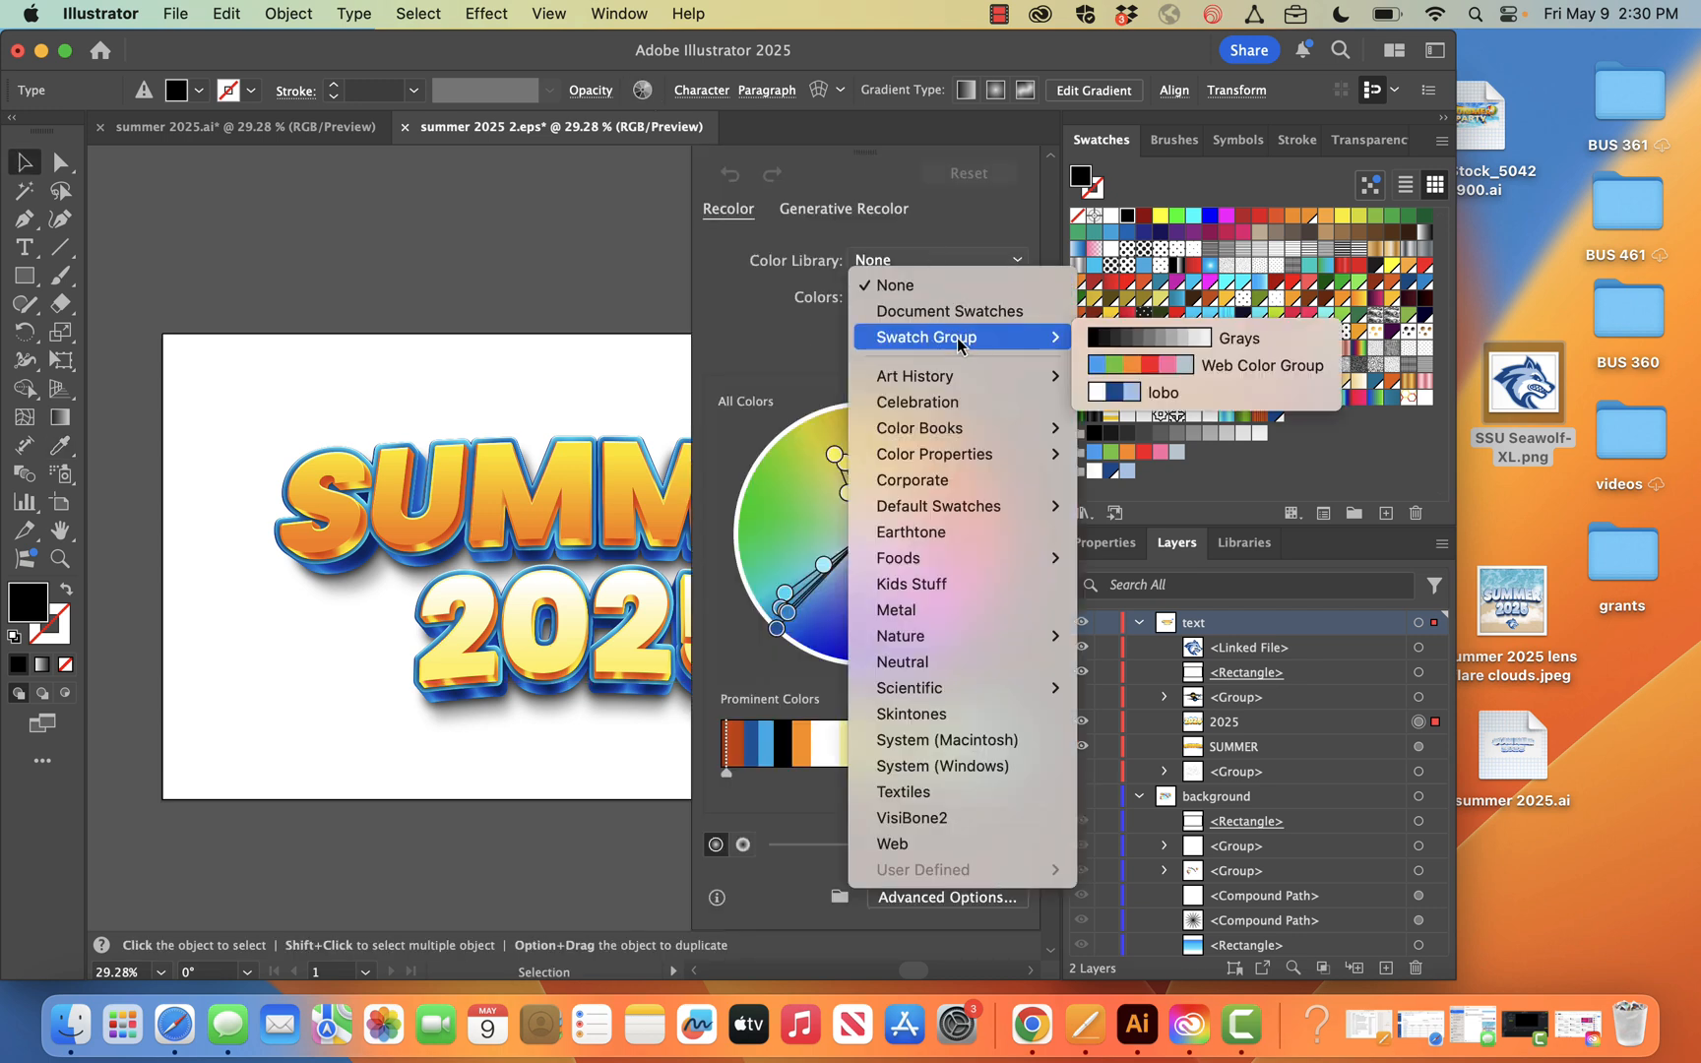
click(1104, 396)
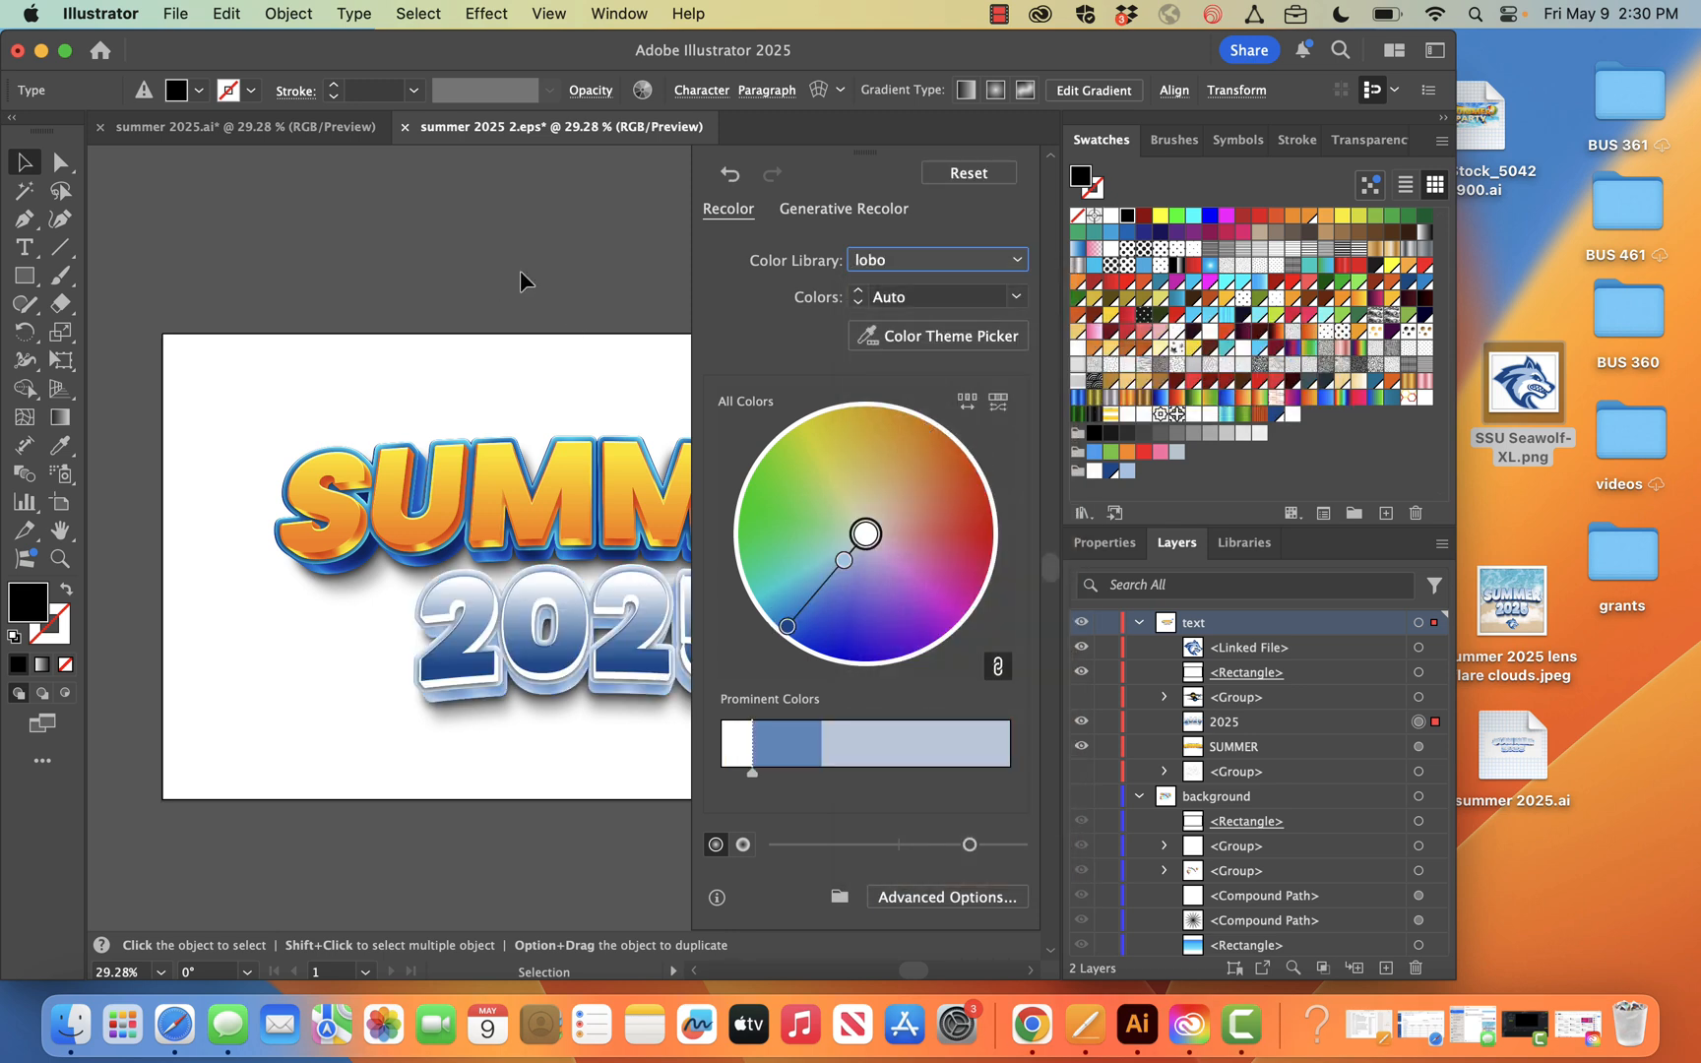
click(524, 277)
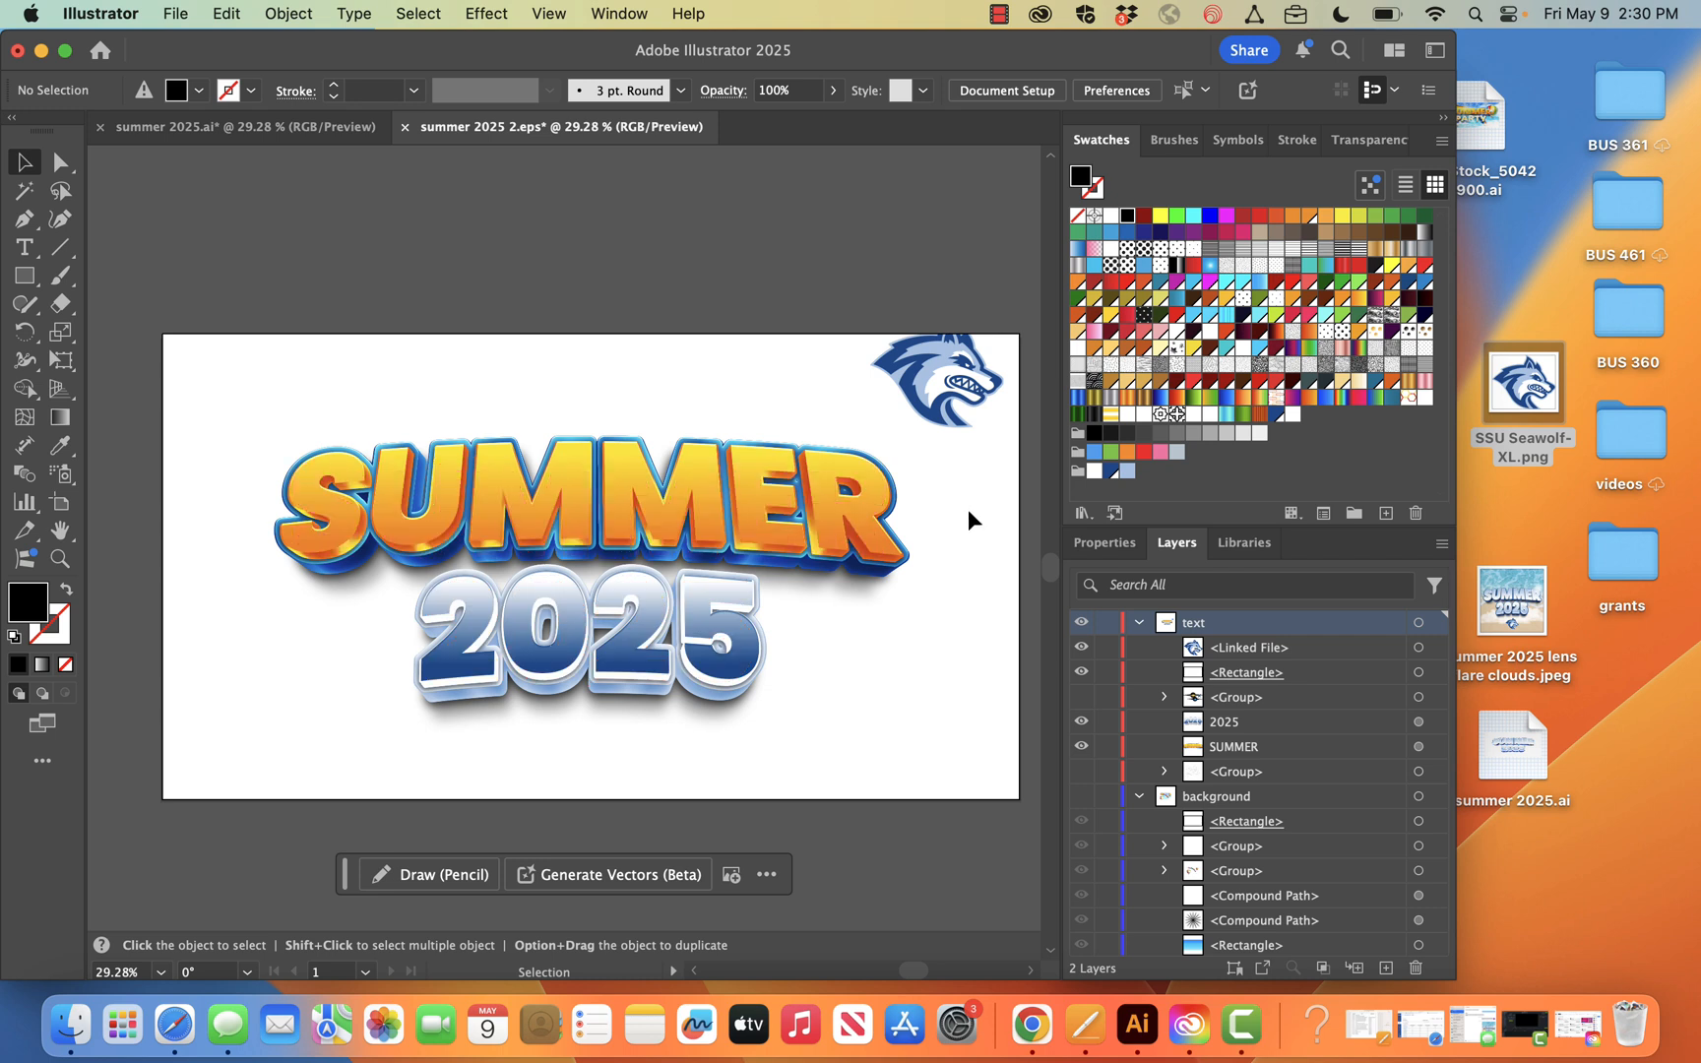
Select the 2025 text, view the summer 2025 lens flare clouds design in Adobe Express for comparison, and return to Illustrator
drag(1100, 475, 669, 618)
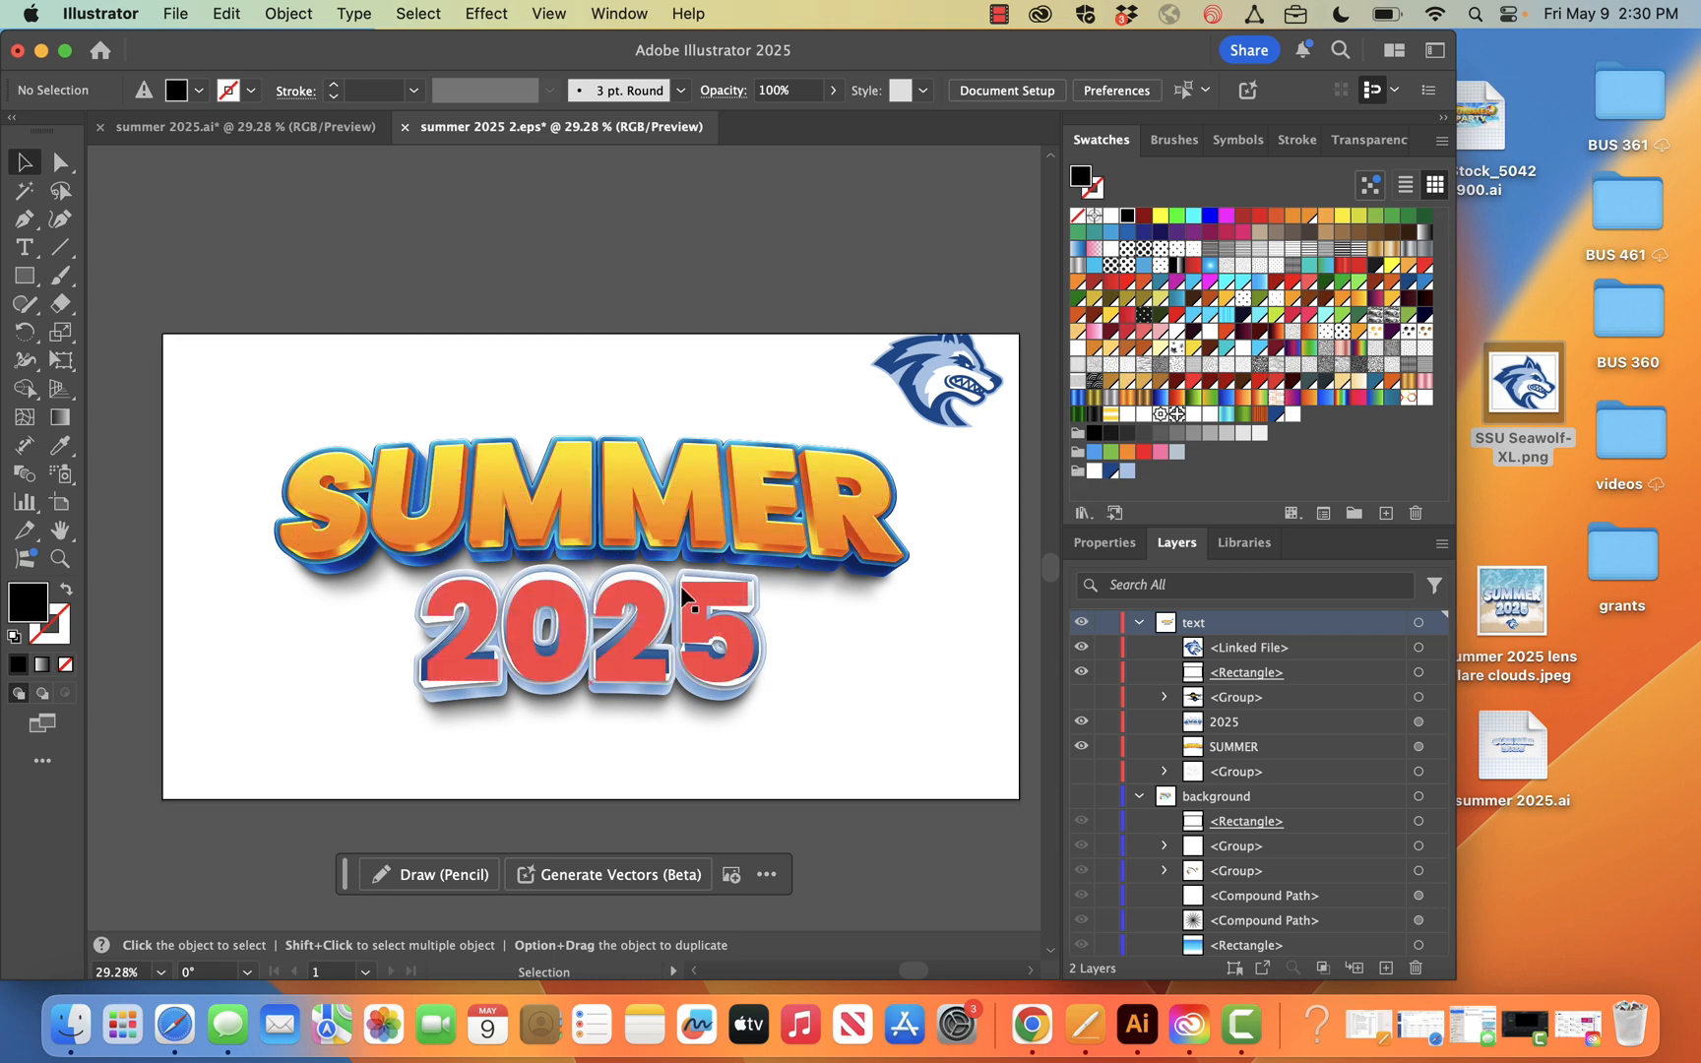
click(669, 618)
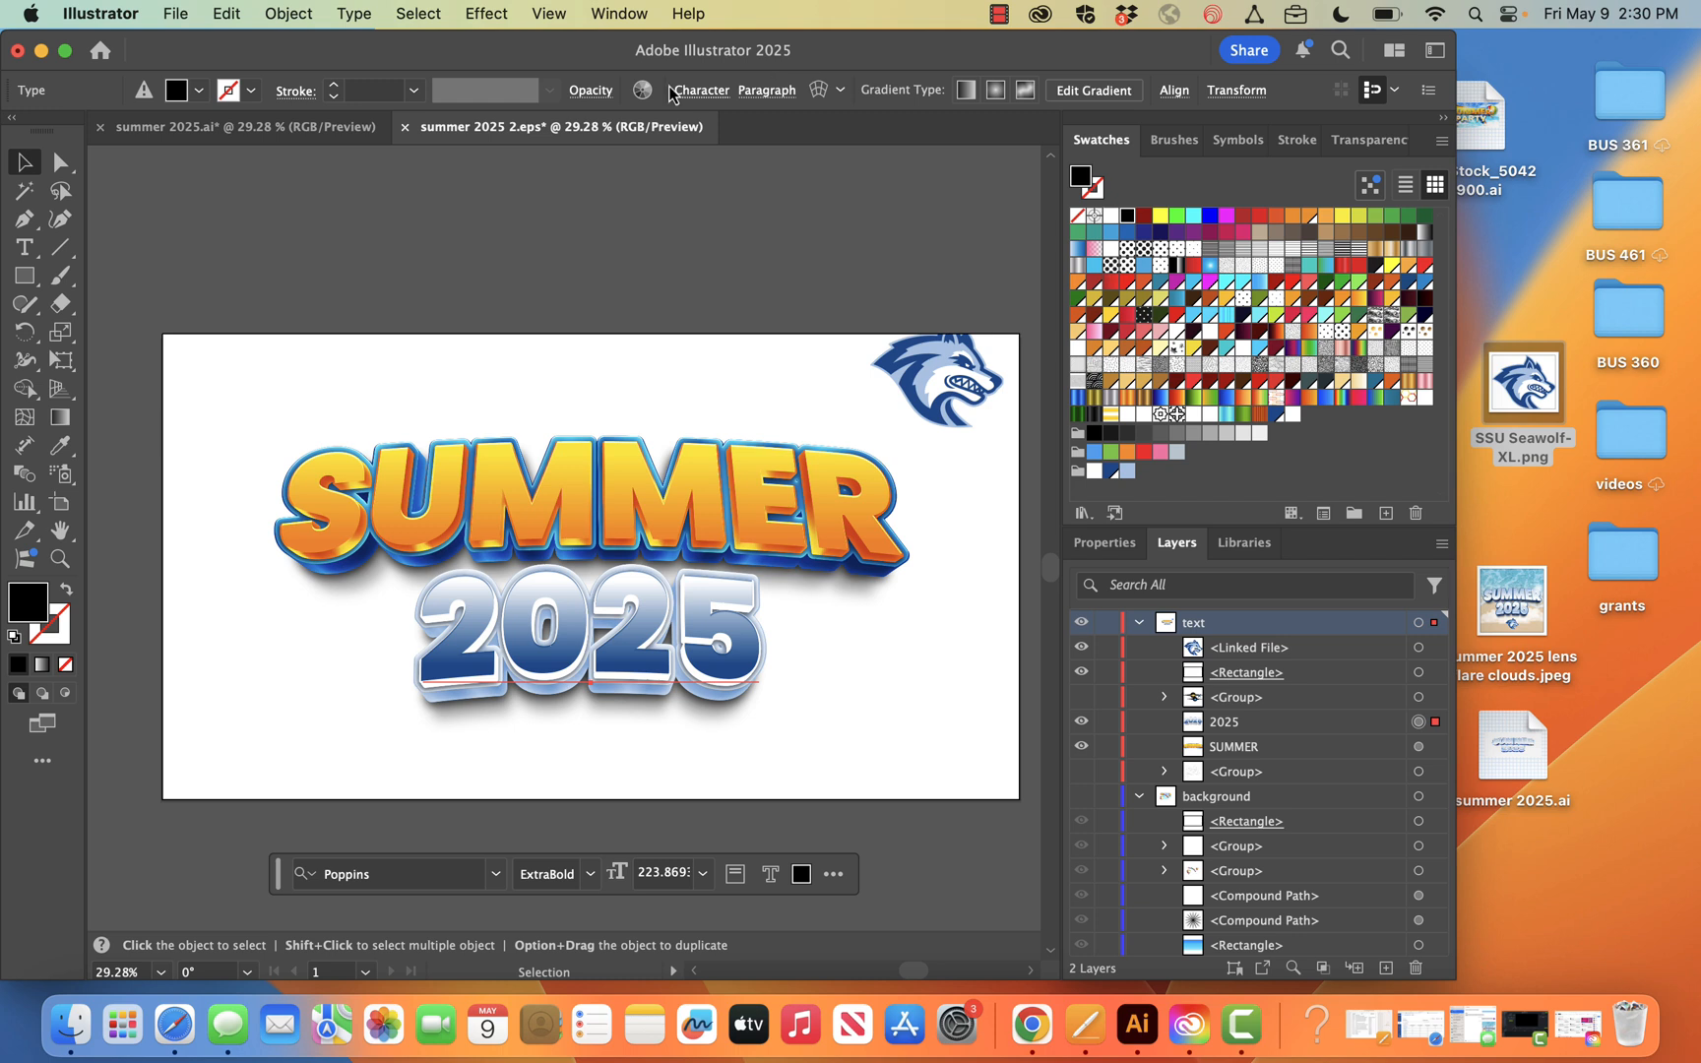
click(1031, 1023)
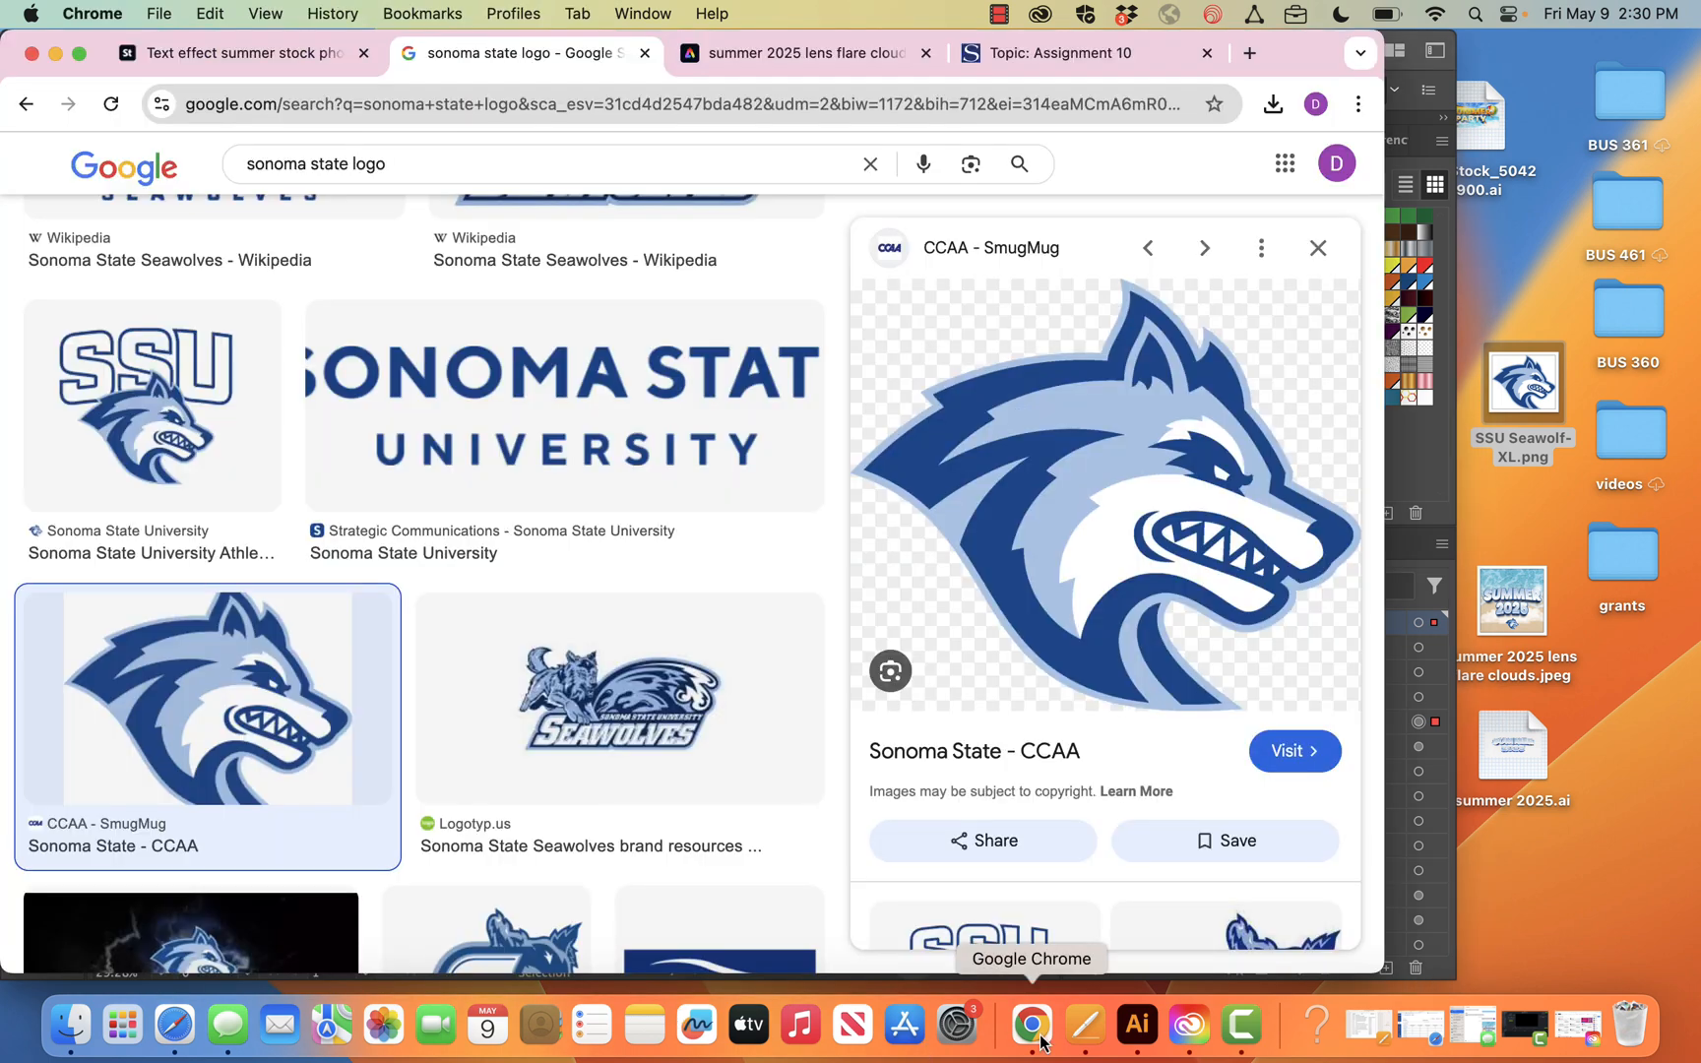
click(793, 48)
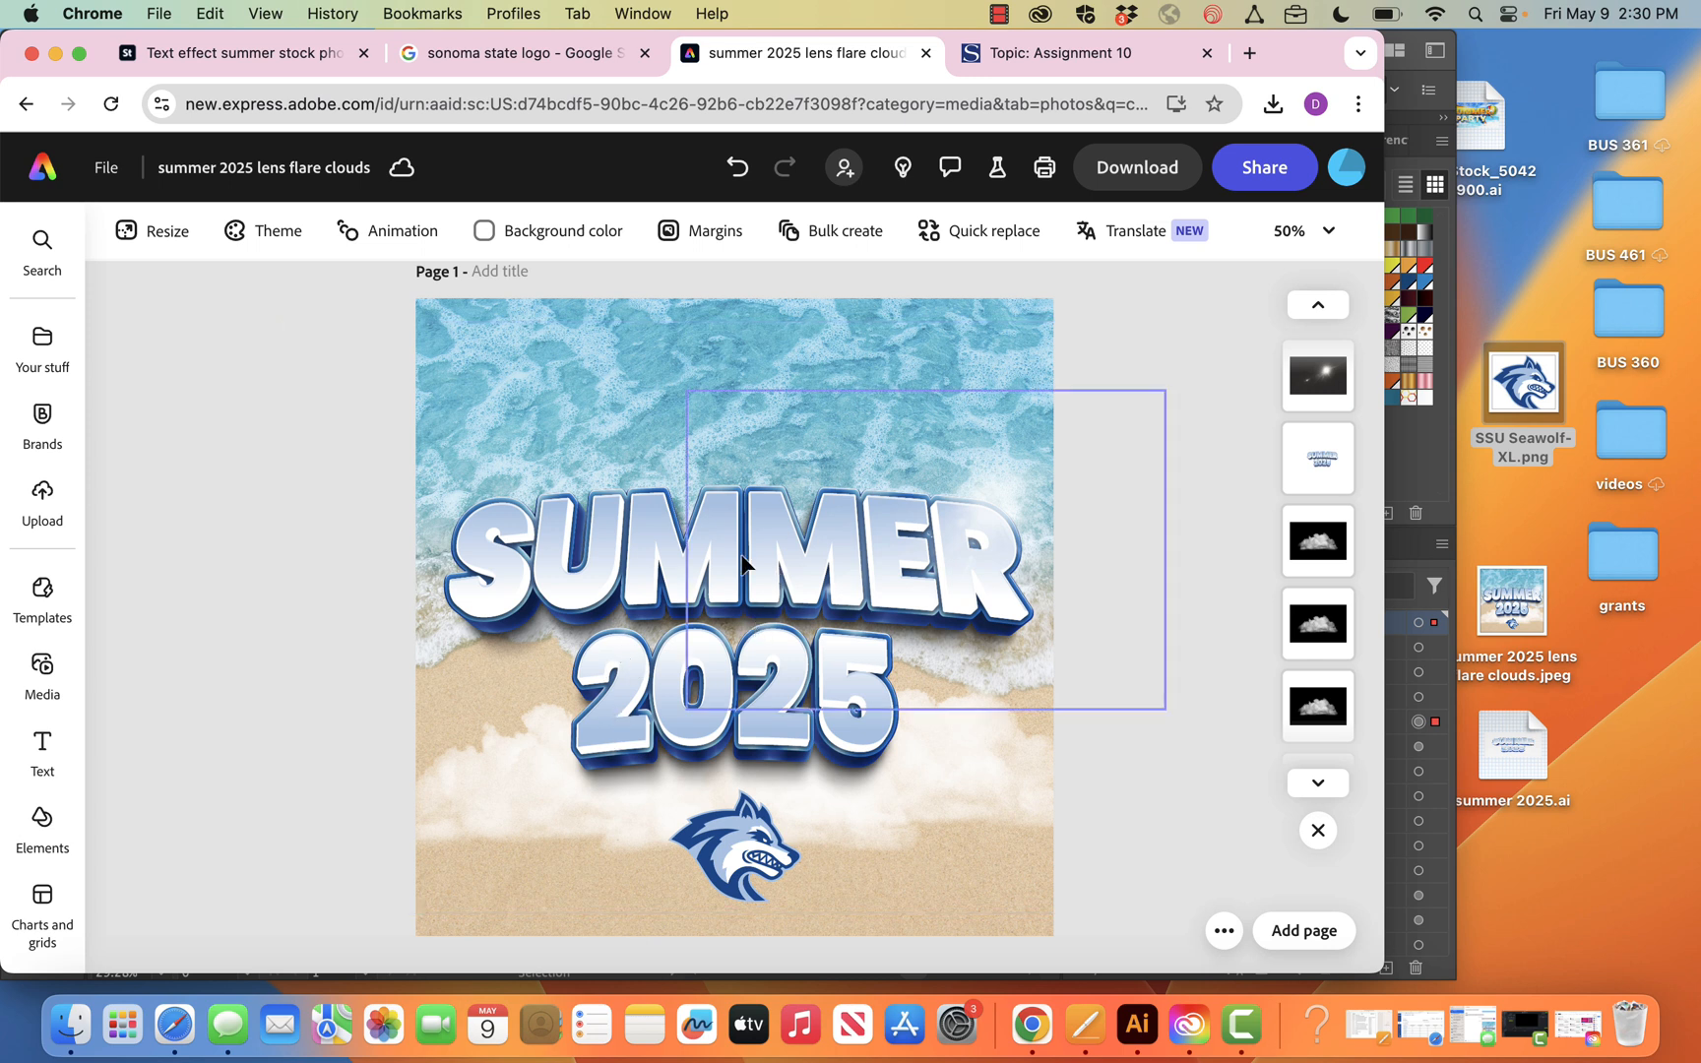
click(1138, 1027)
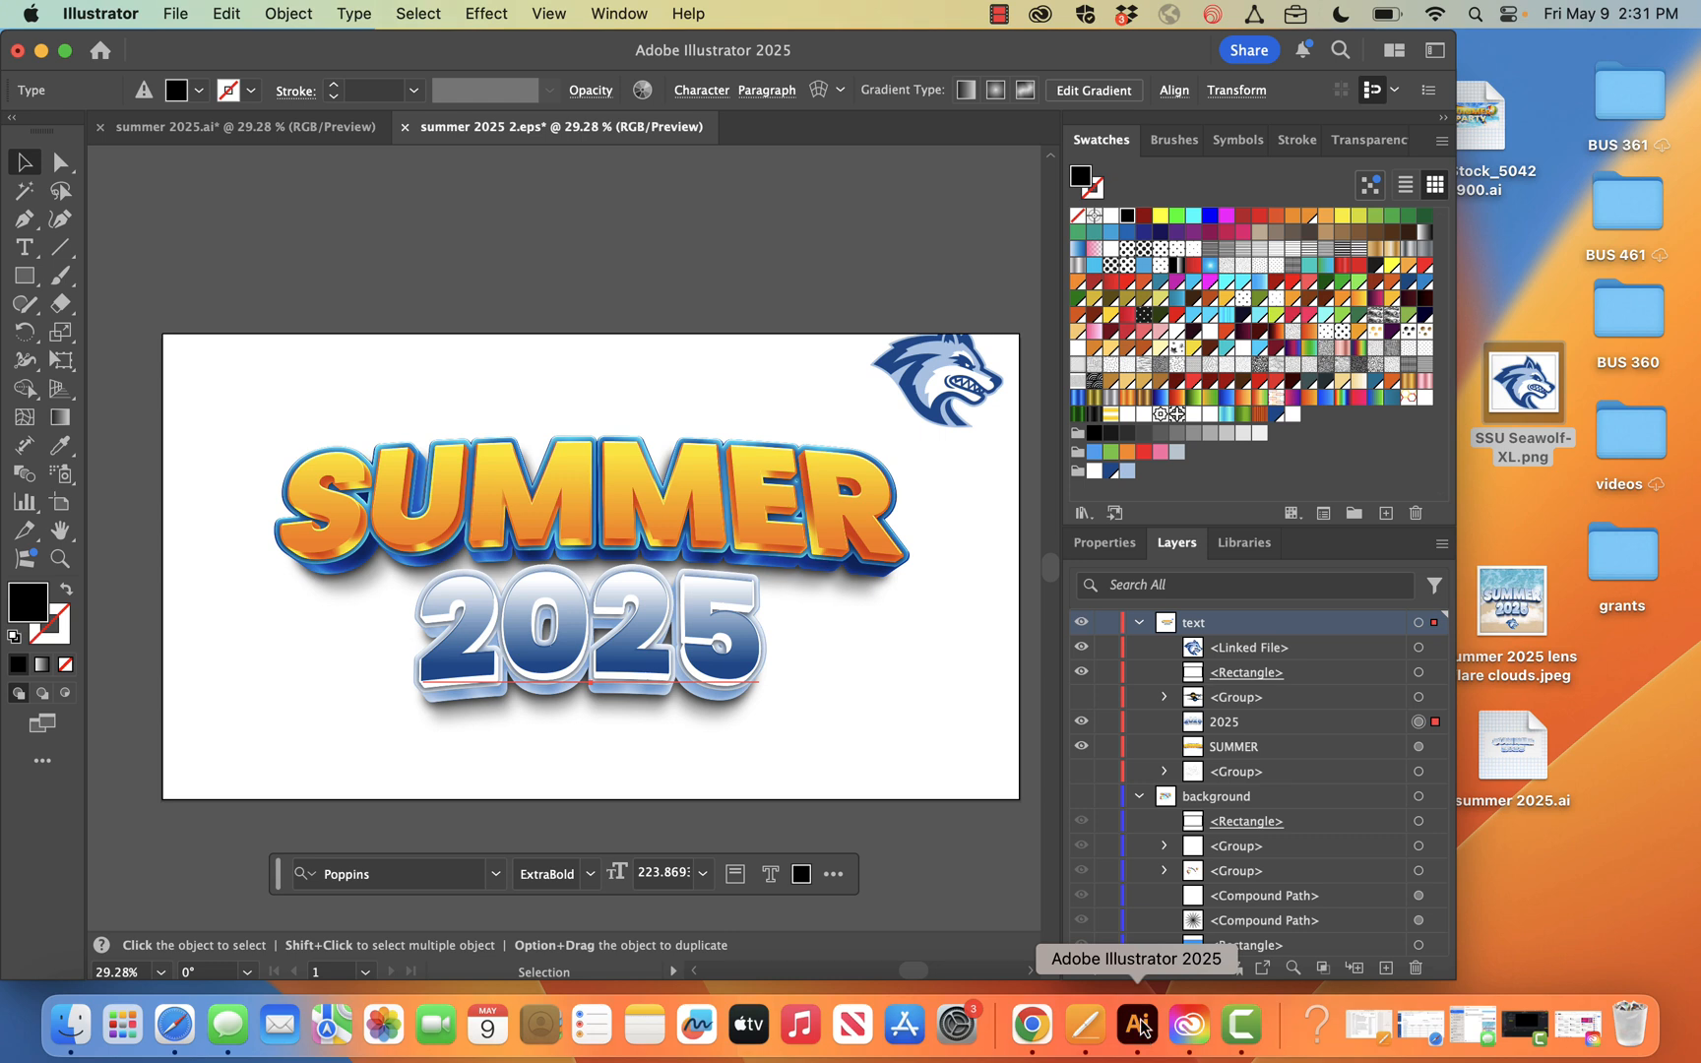
Examine the 2025 text's colour assignments in the advanced Recolor Artwork options, then cancel without changes and deselect the text
drag(850, 44, 994, 20)
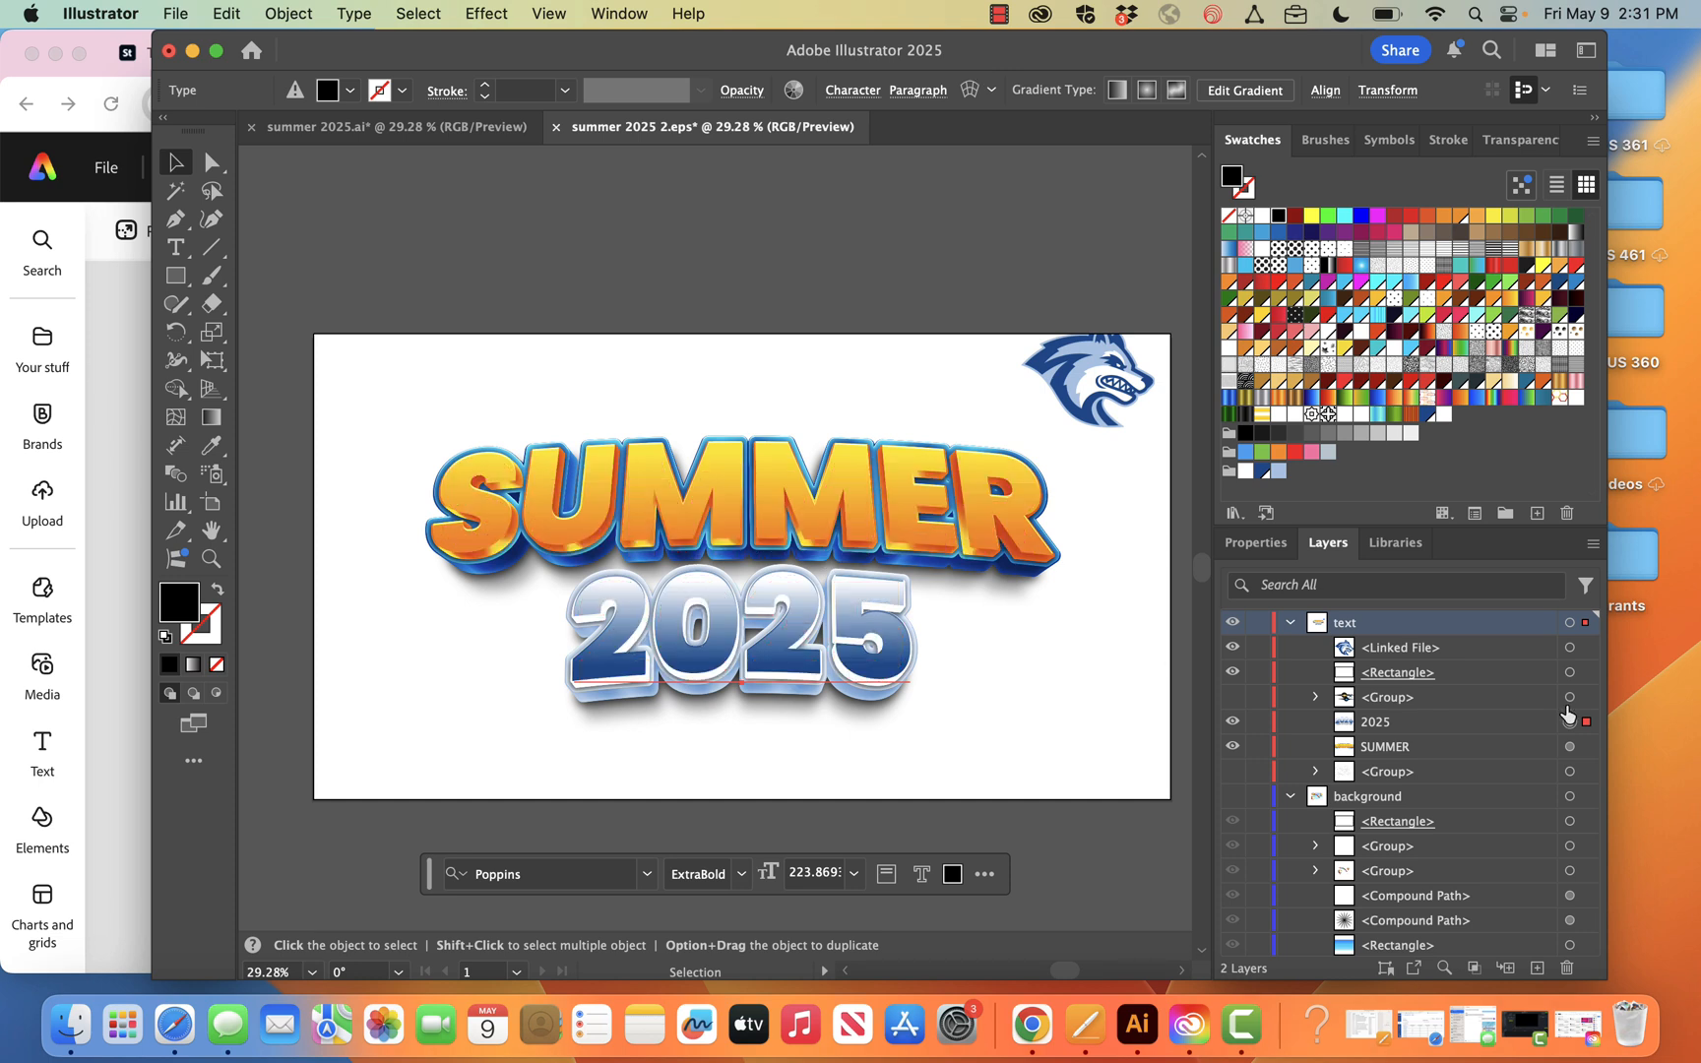
click(793, 90)
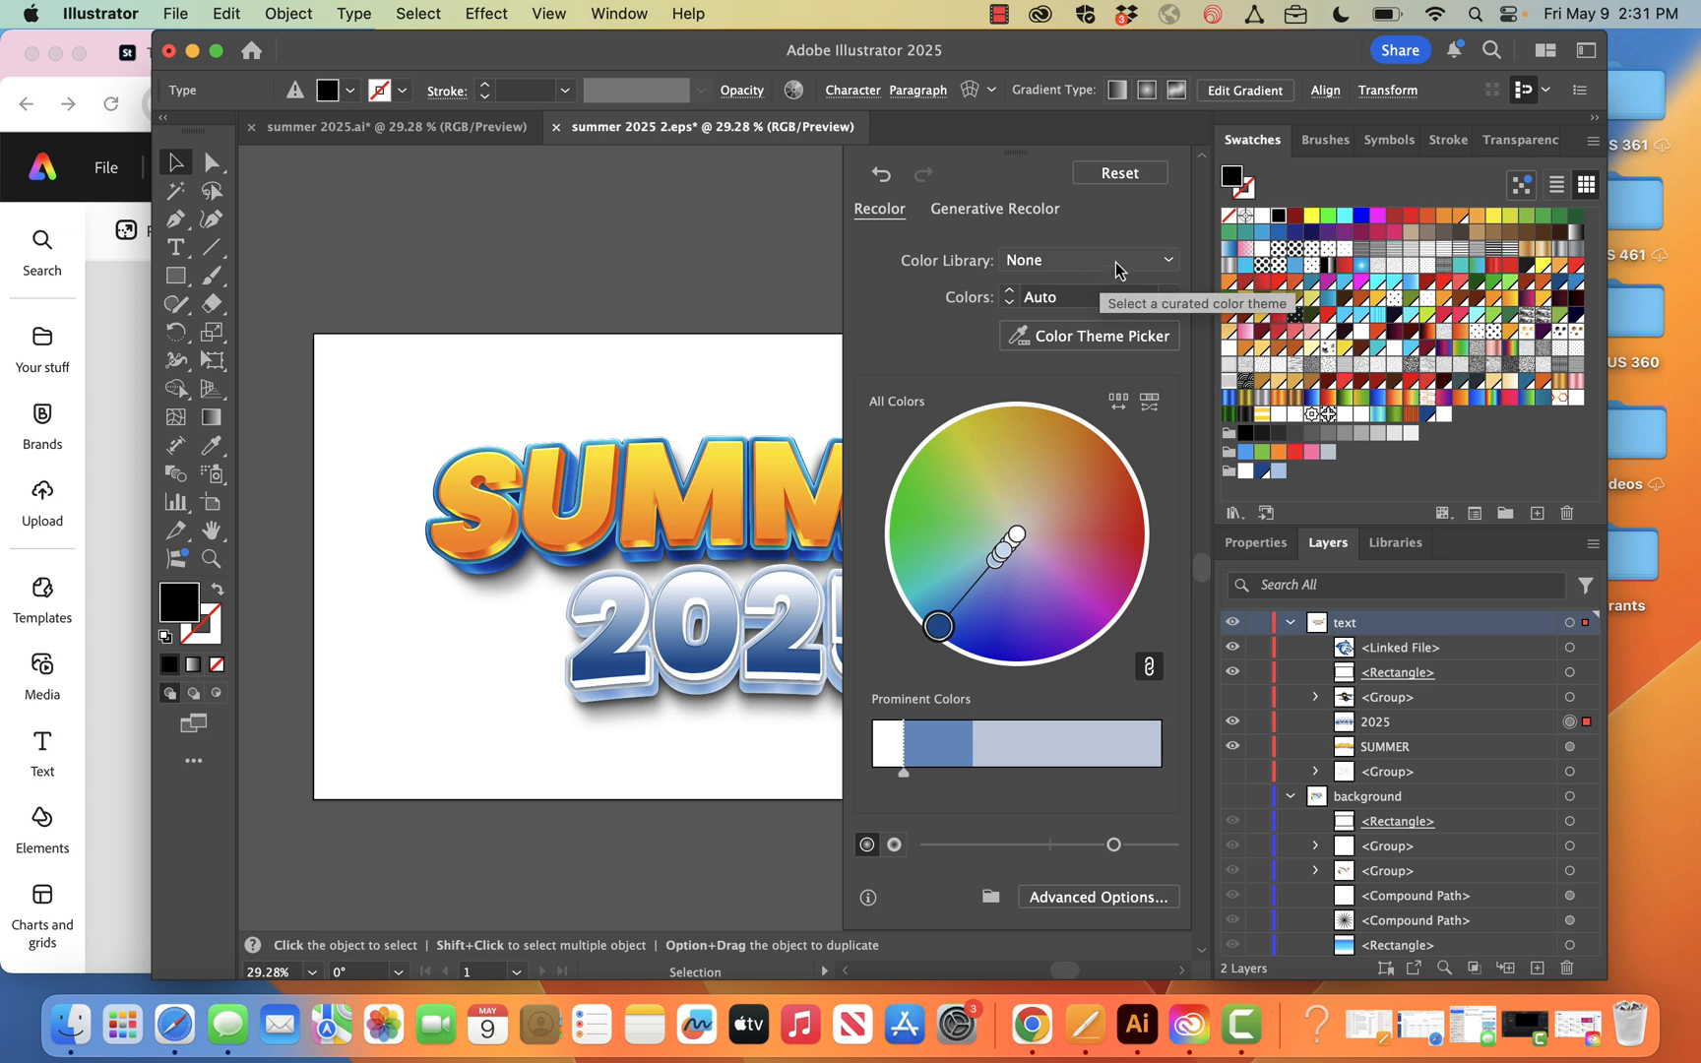
click(1132, 904)
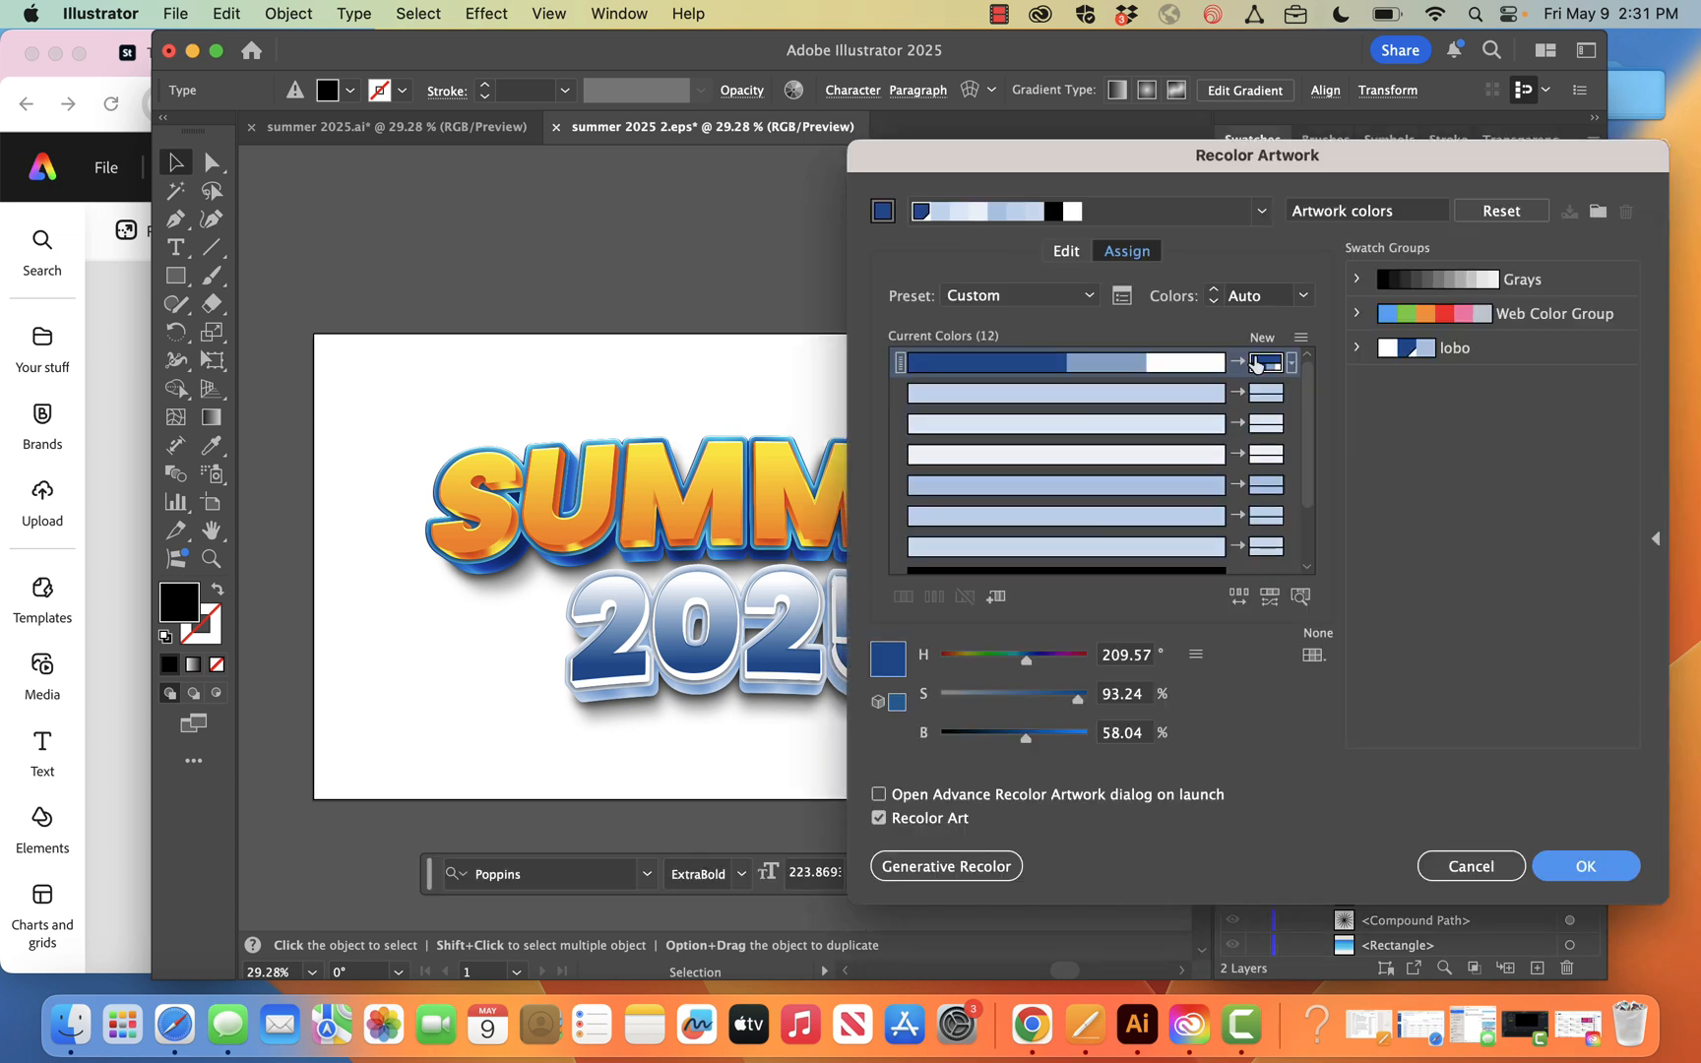
scroll(1267, 490, down, 3)
scroll(1267, 490, up, 2)
click(1471, 866)
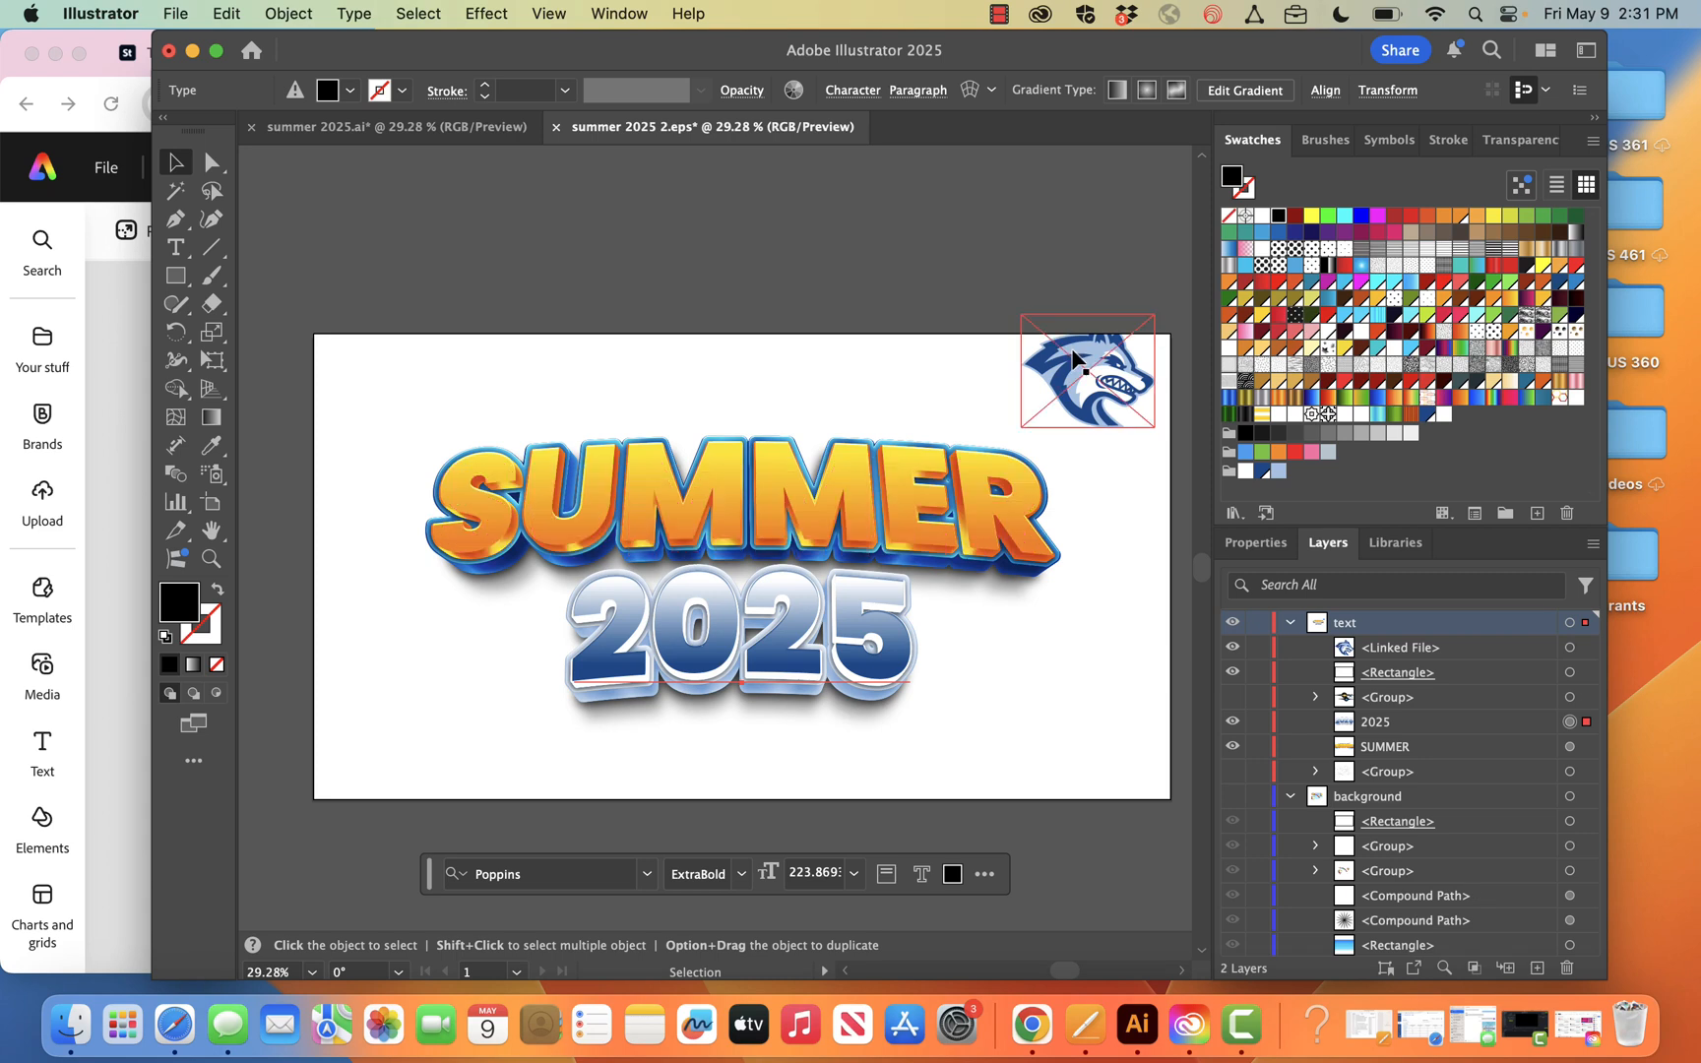
click(889, 228)
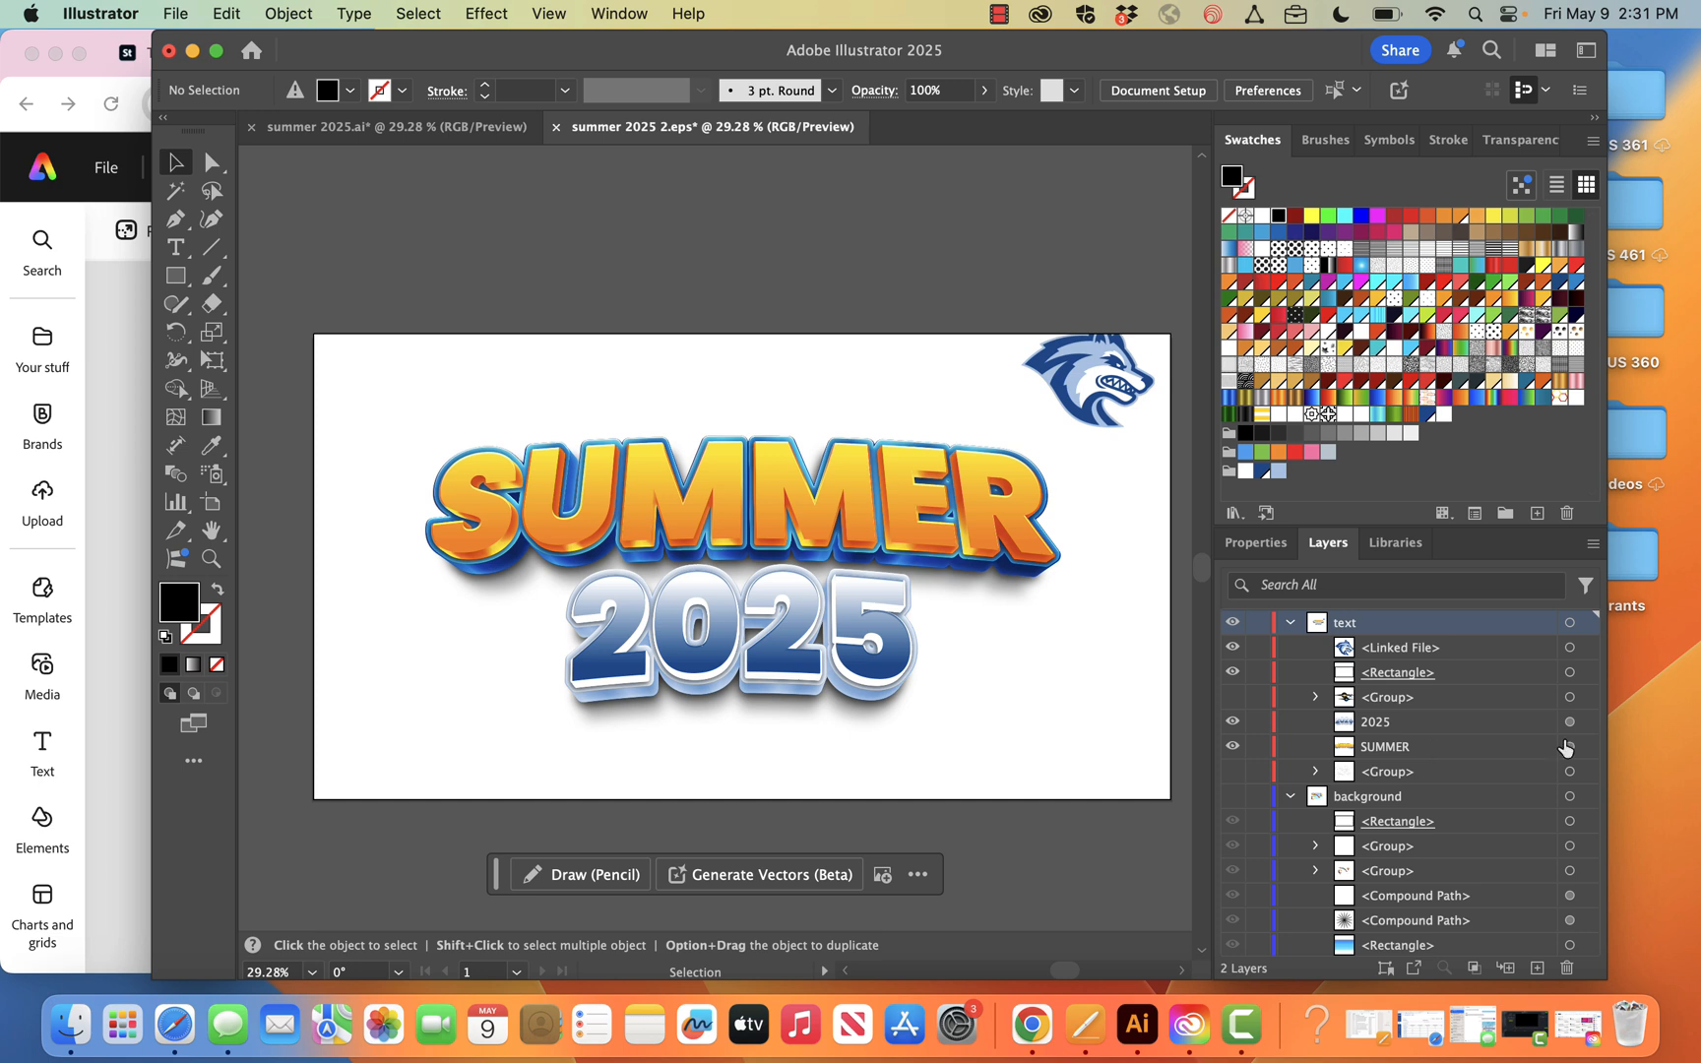
Recolor the SUMMER text using the lobo swatch group as its colour library
click(1570, 747)
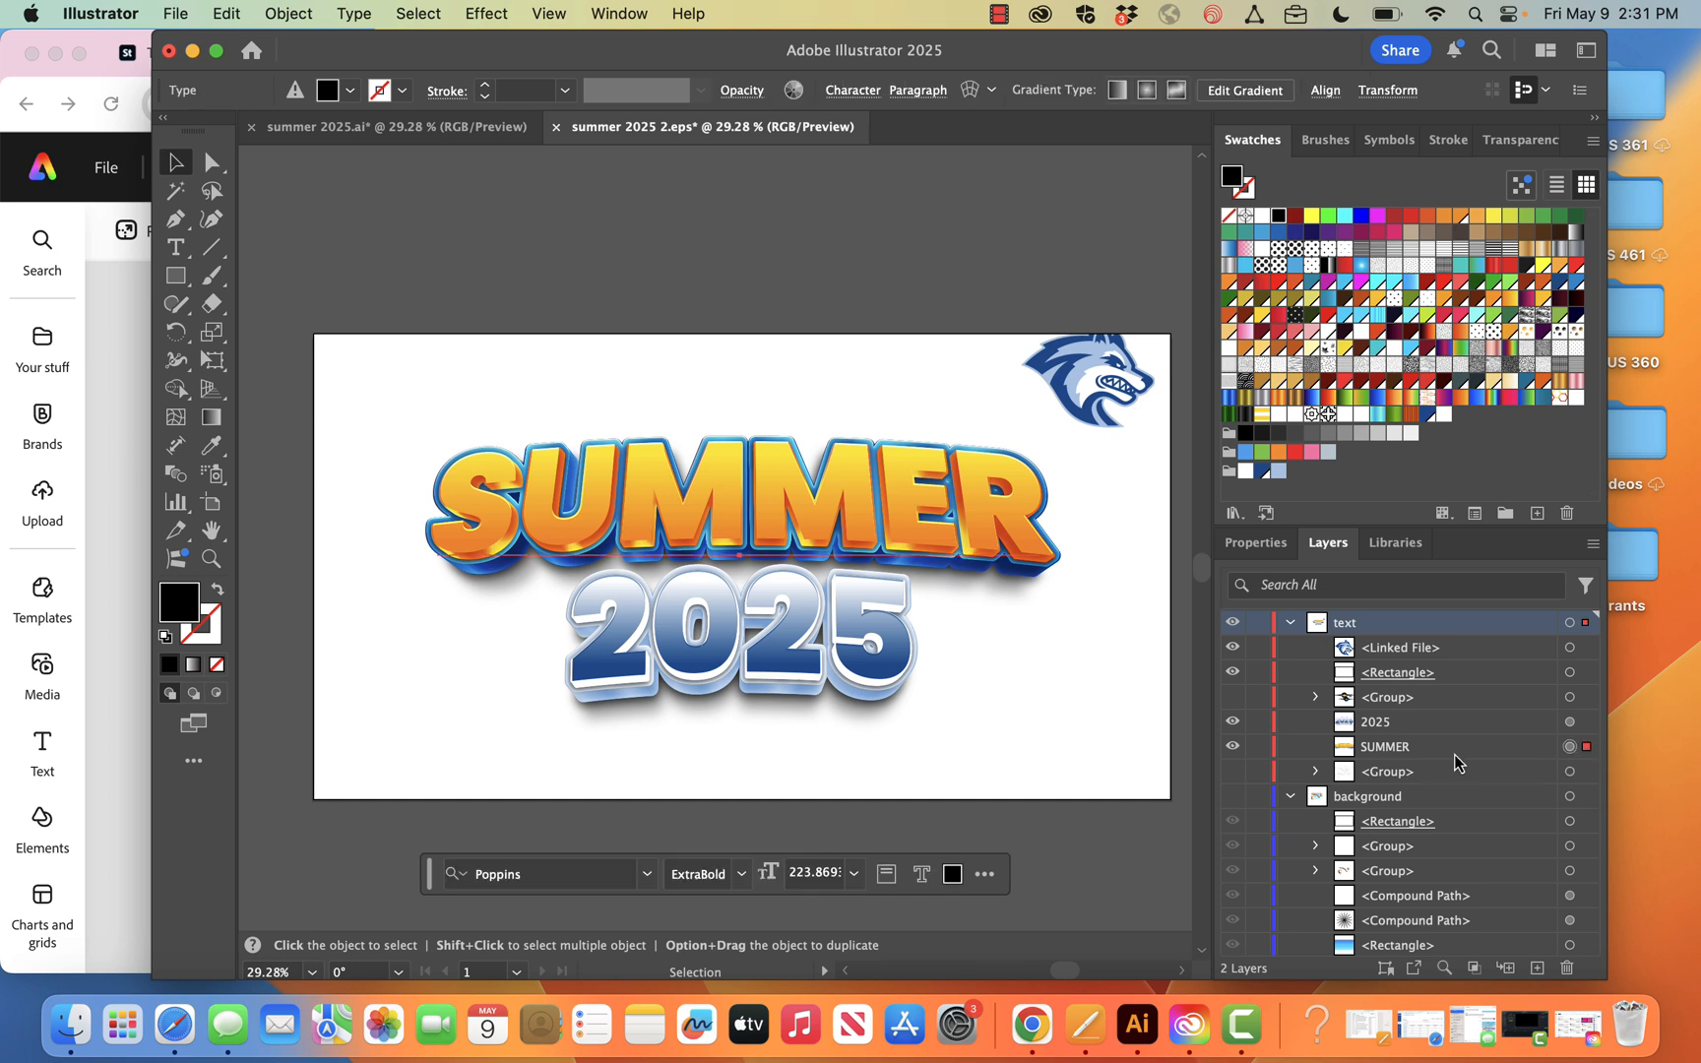
click(793, 91)
click(1067, 265)
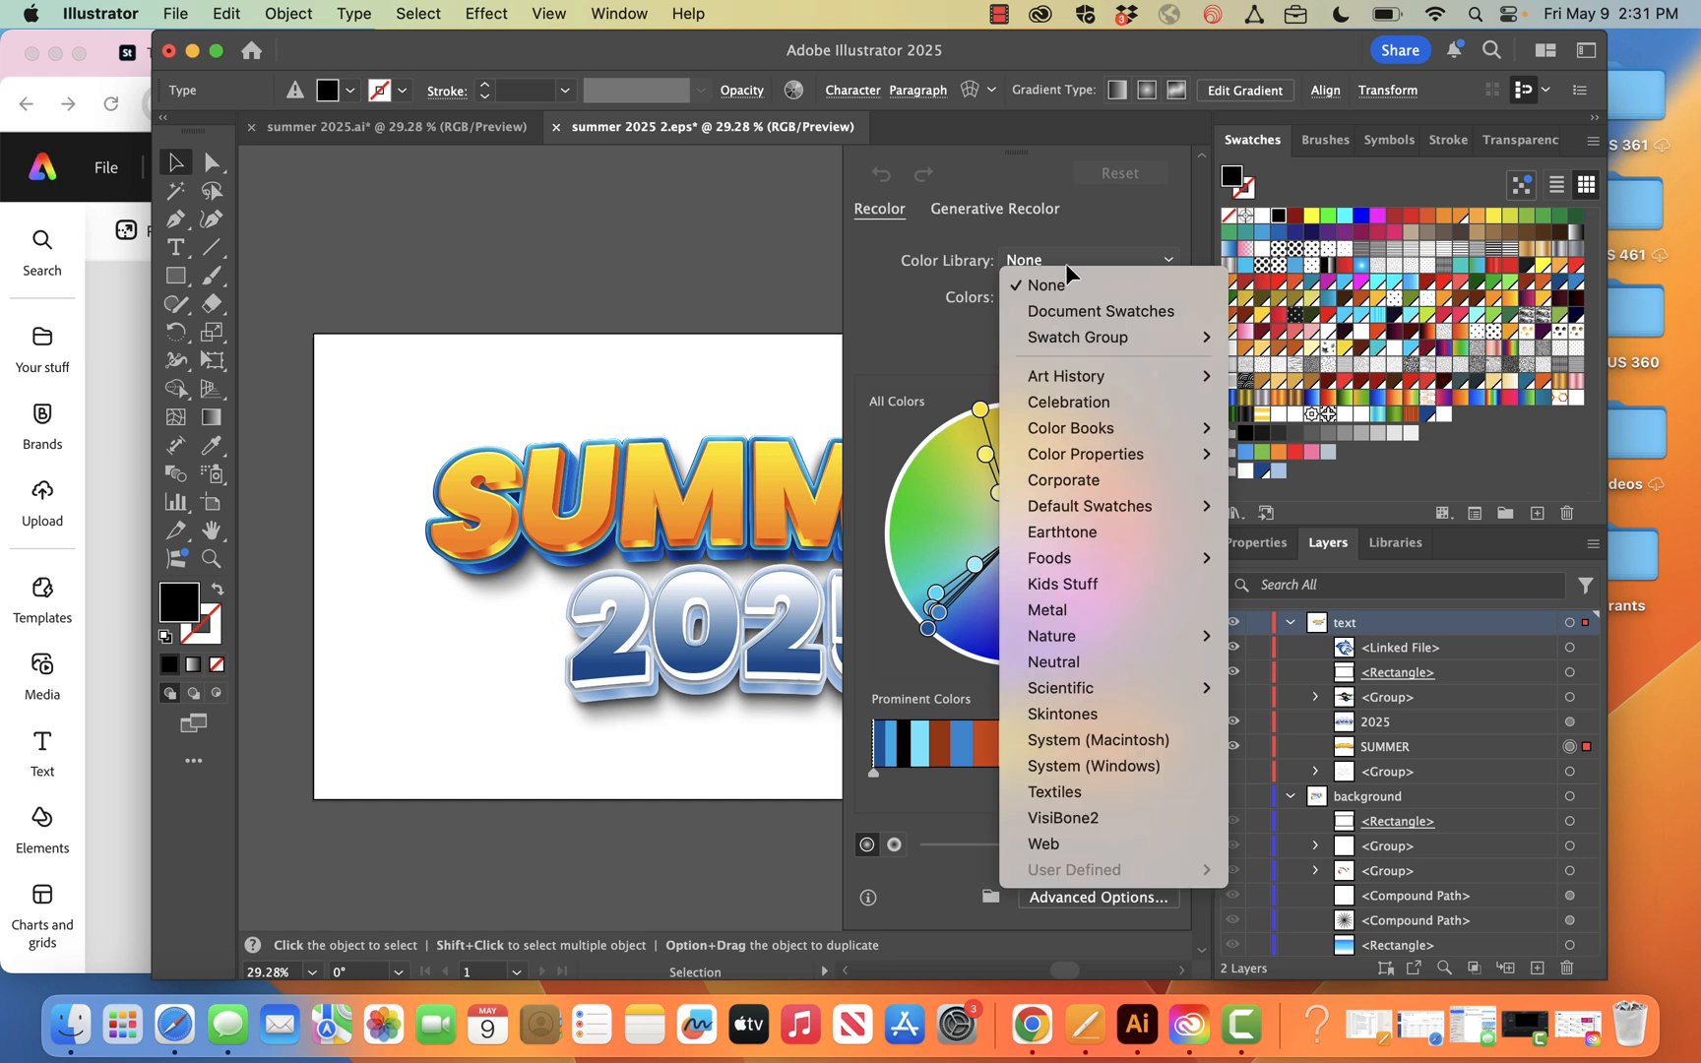
mouse_move(1092, 339)
click(1287, 393)
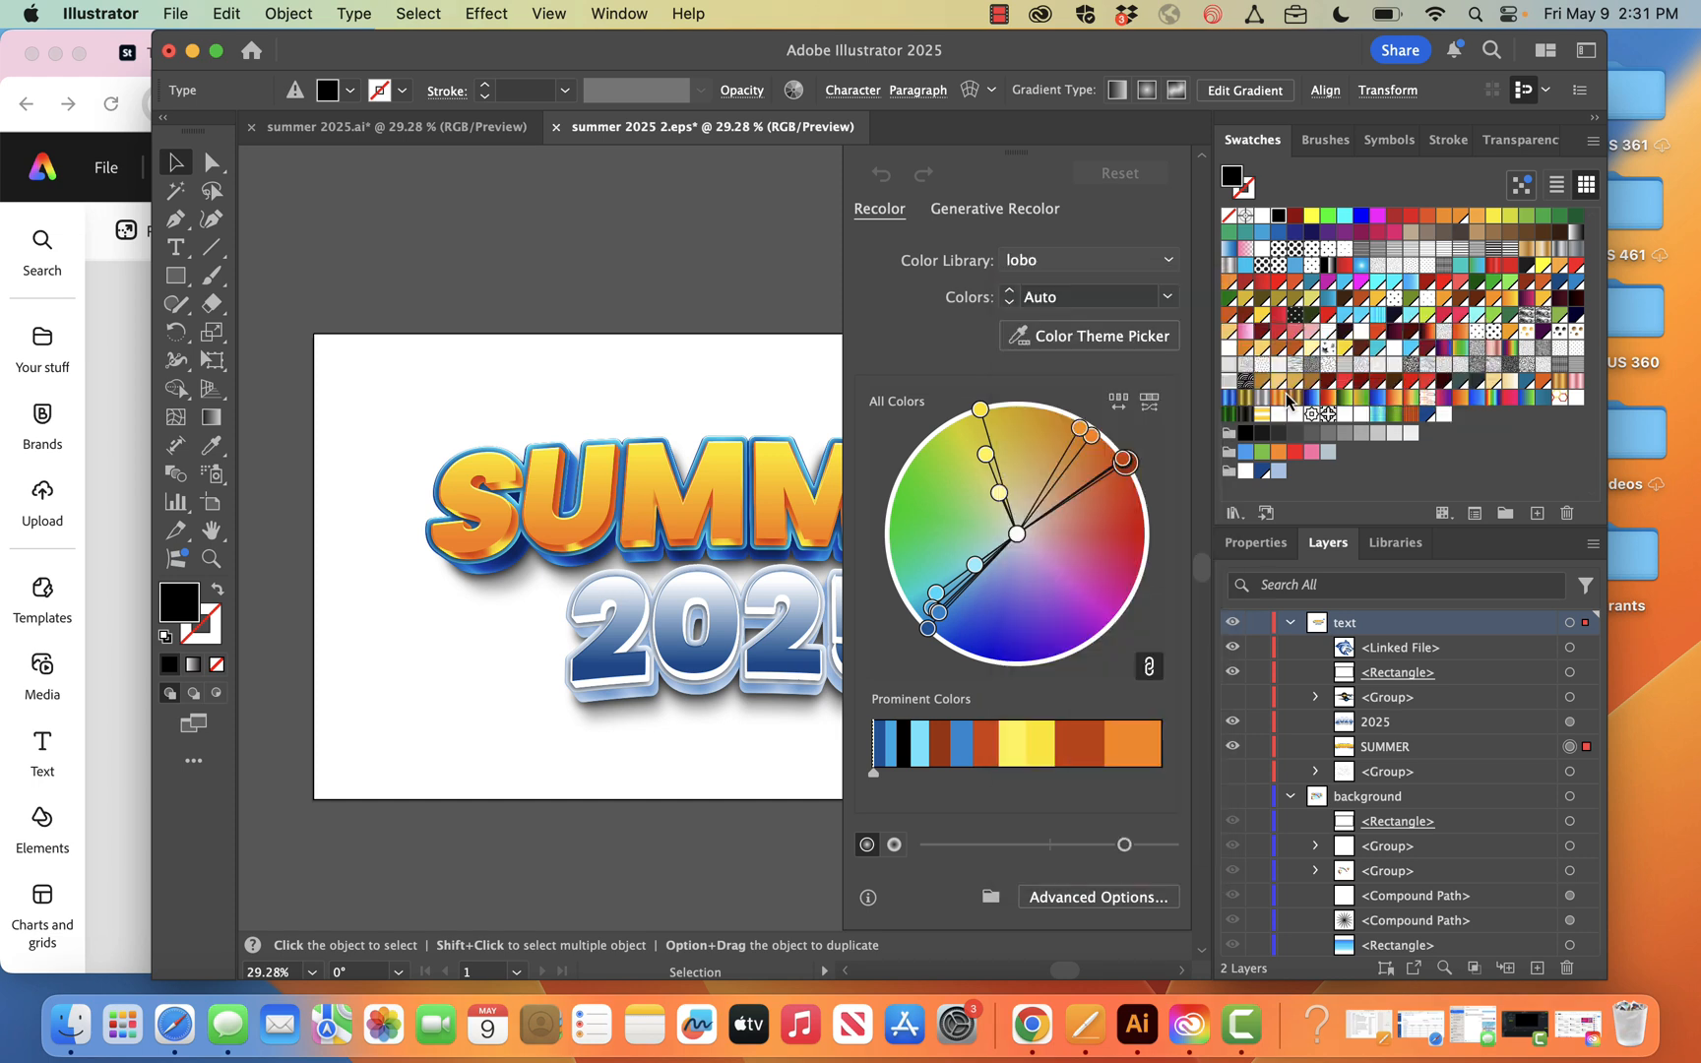
click(593, 265)
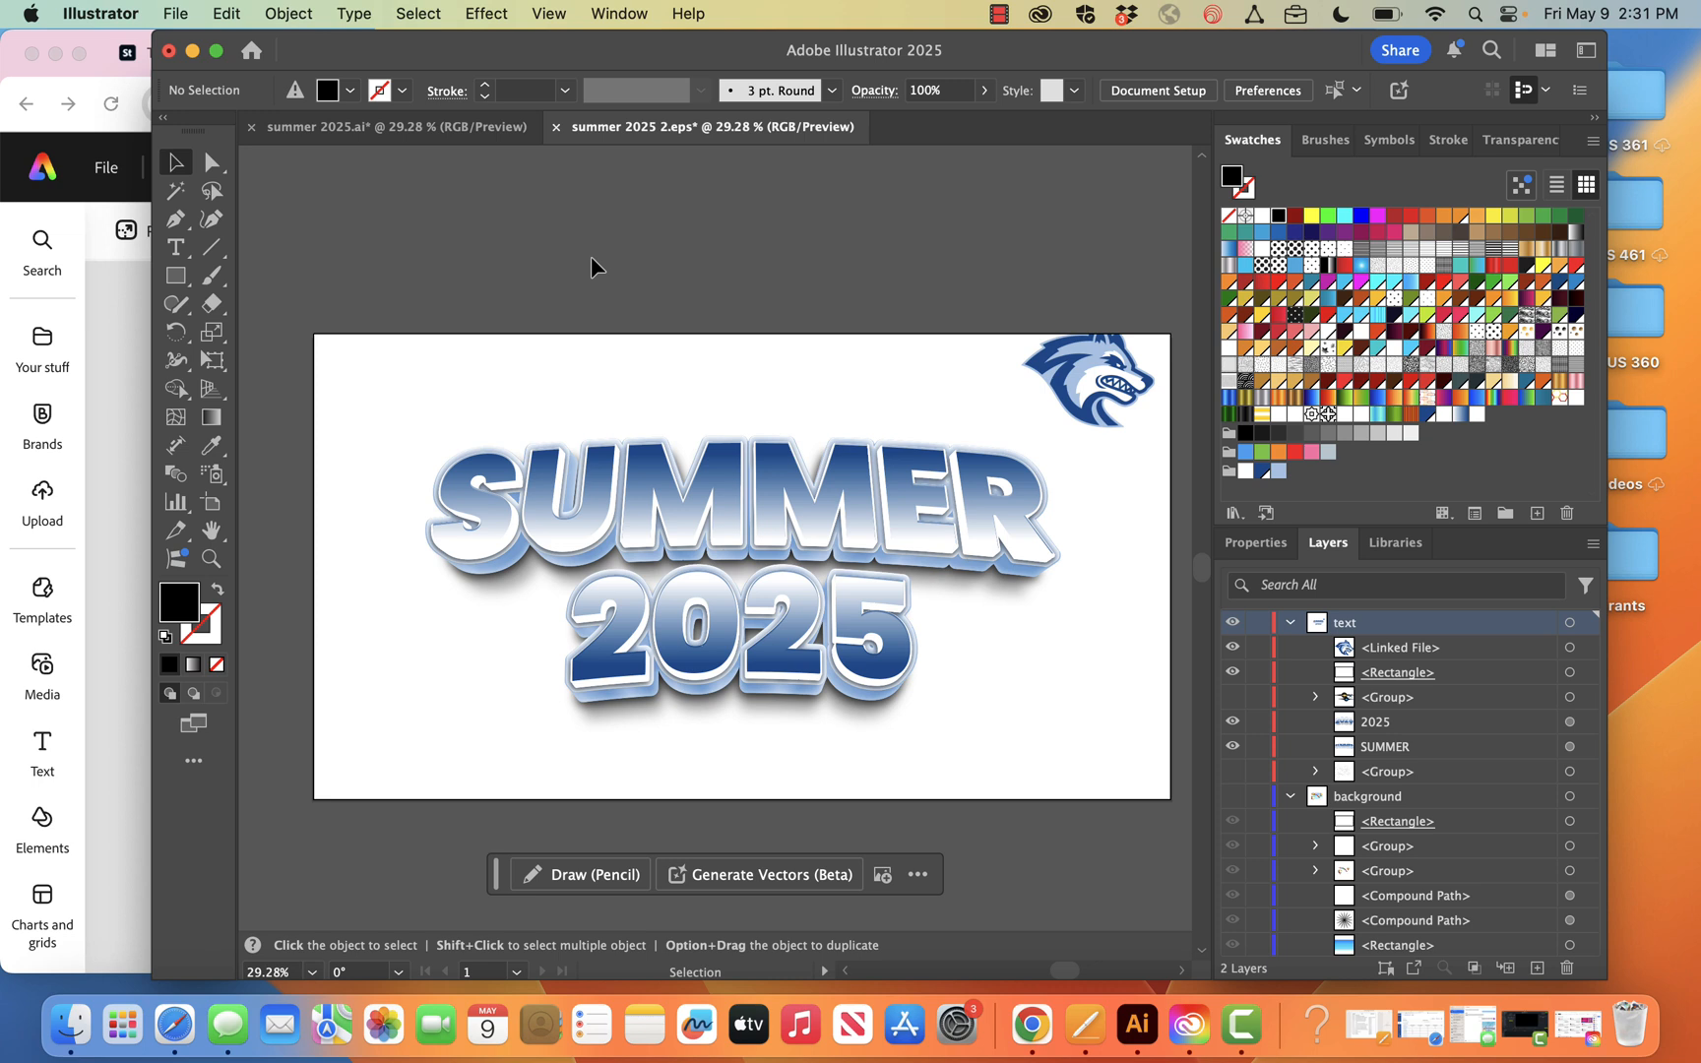
Undo the recolouring of the SUMMER text and redo it
key(super+z)
key(super+shift+z)
click(345, 14)
click(520, 14)
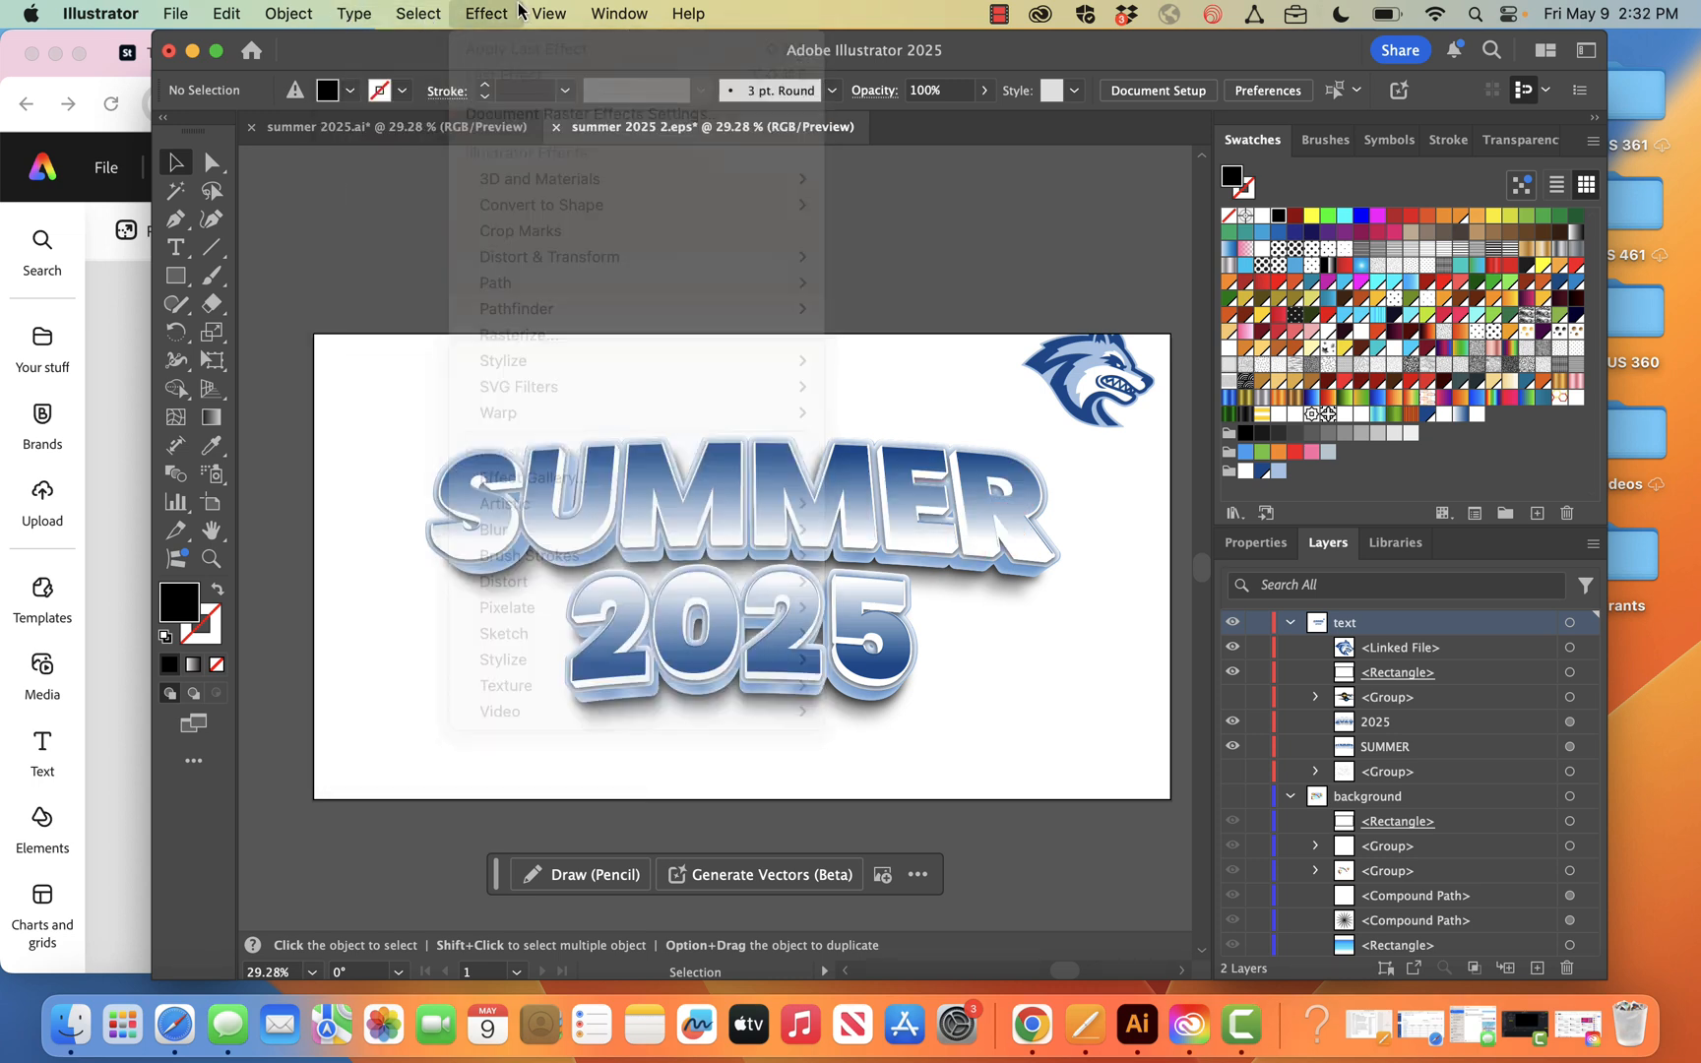
Compare the recoloured lettering with the Adobe Express design, then examine the 2025 text's appearance attributes in Illustrator
drag(458, 62, 1398, 74)
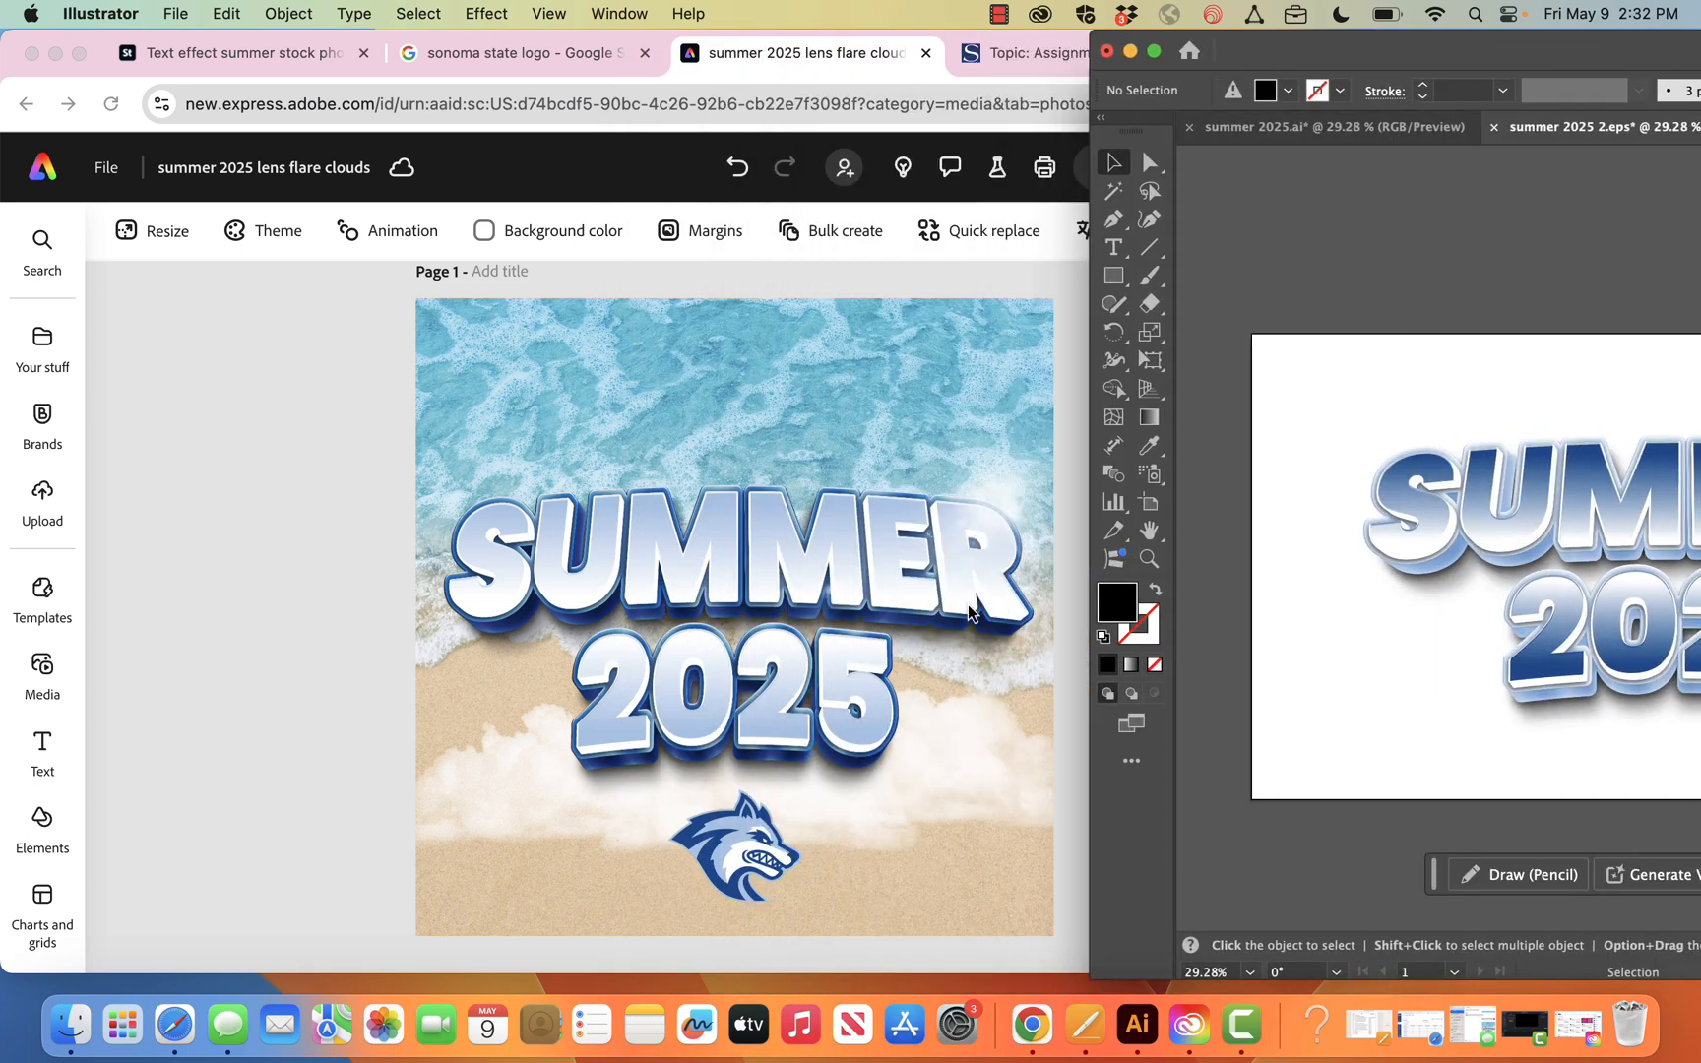
drag(1347, 47, 423, 10)
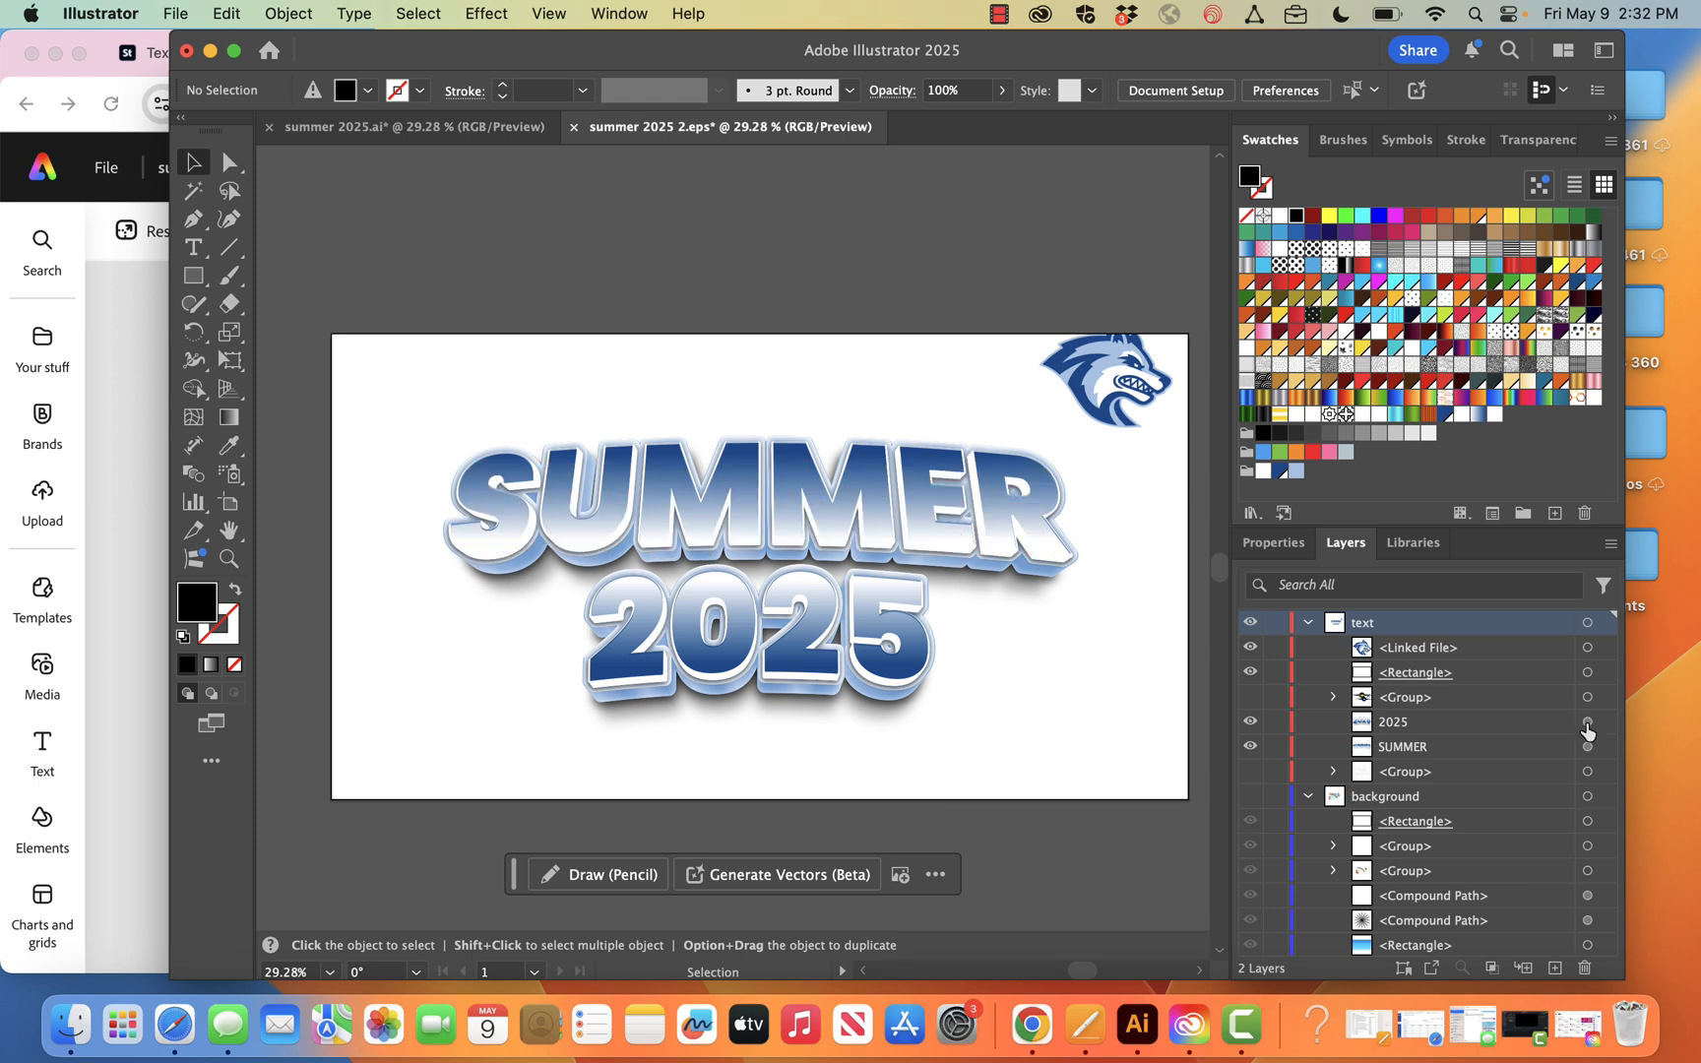
click(1587, 721)
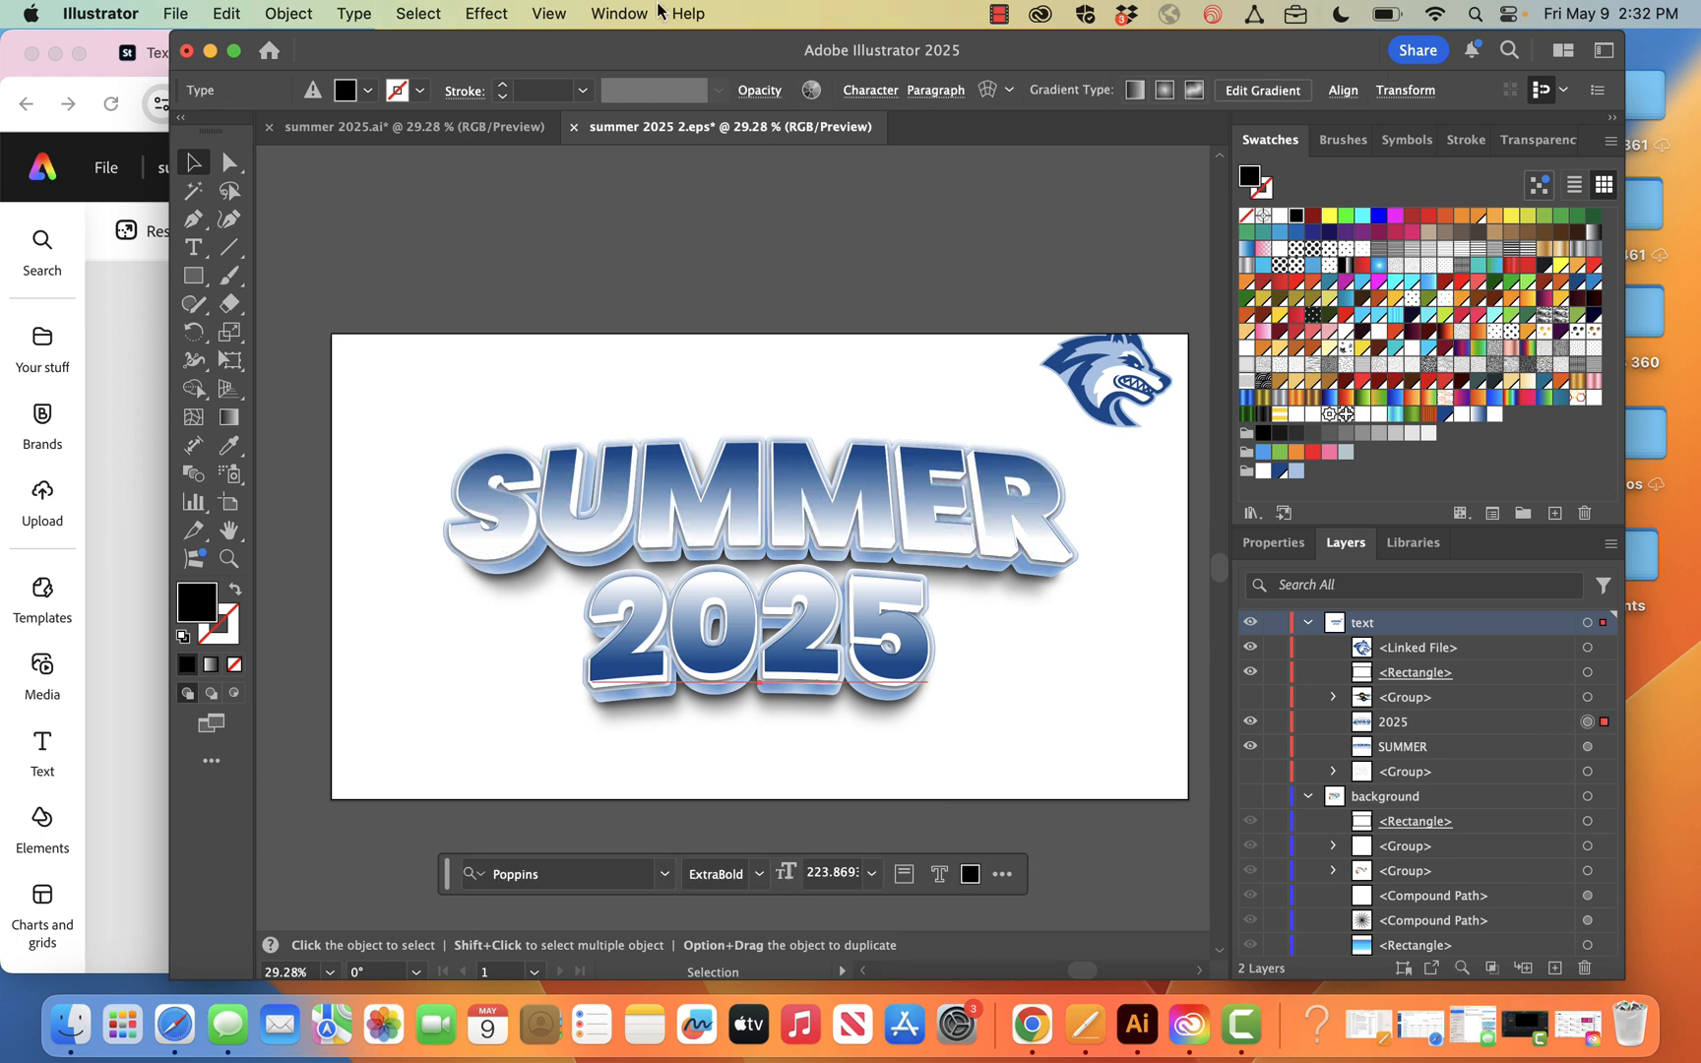
click(622, 13)
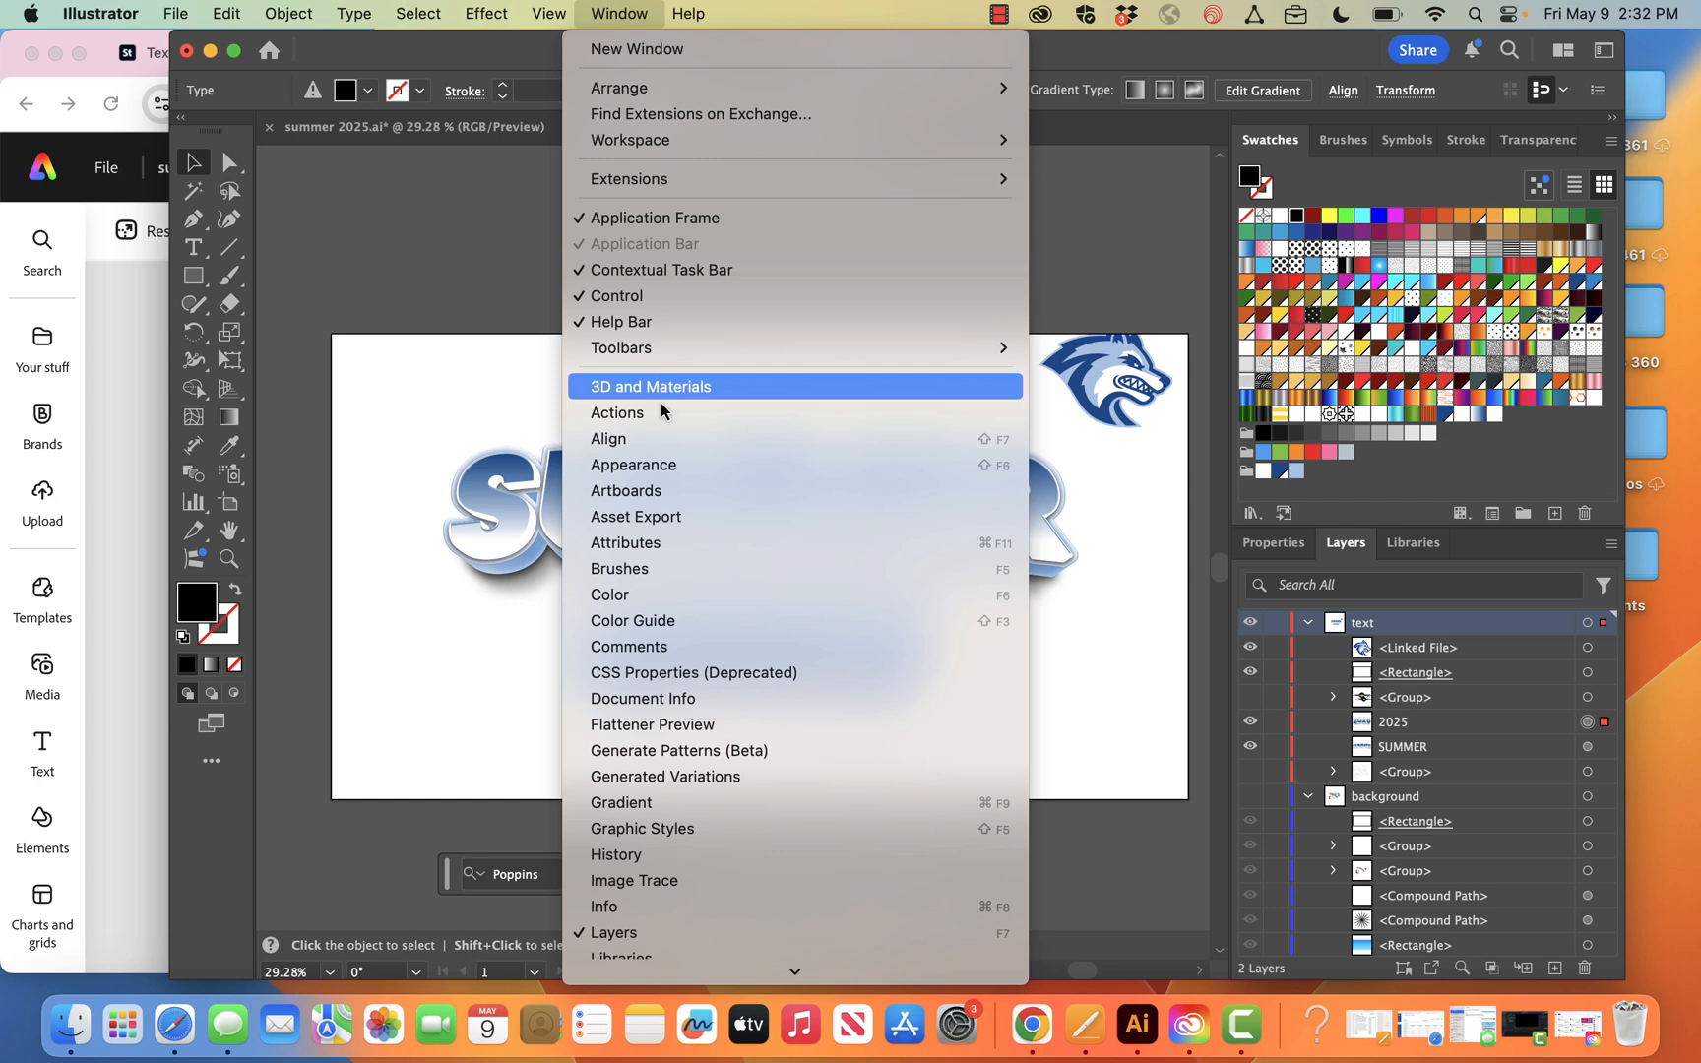
click(665, 472)
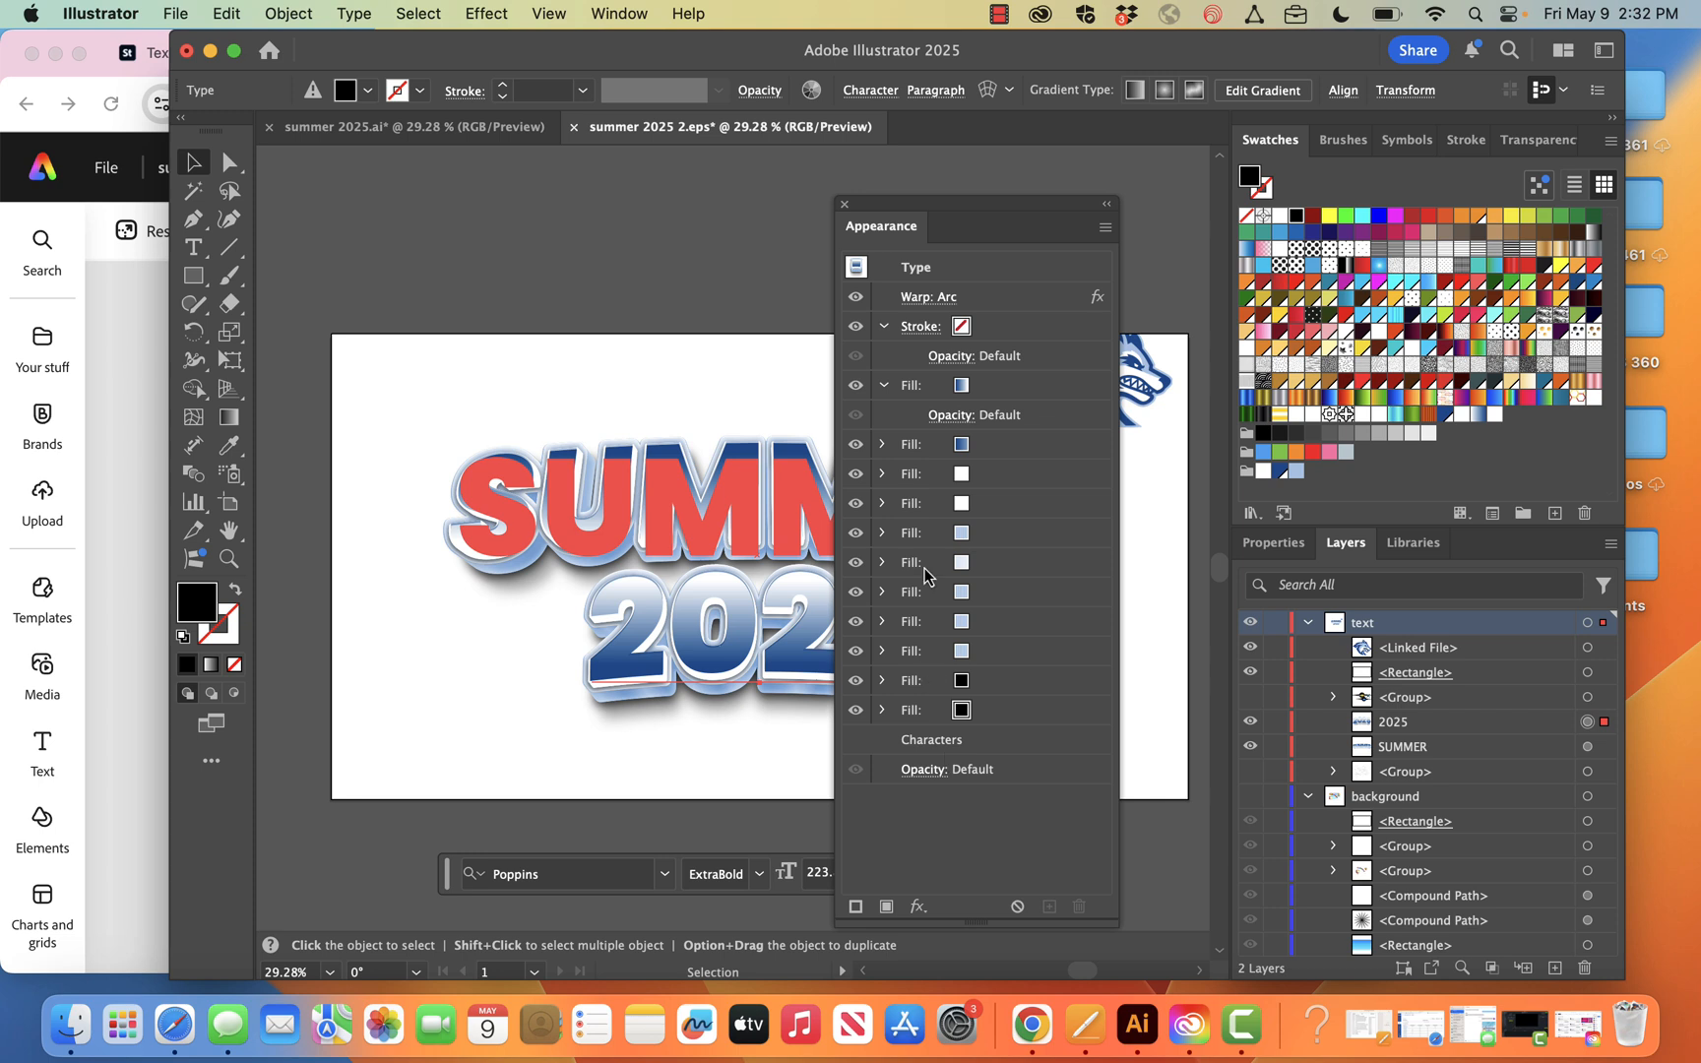
click(843, 204)
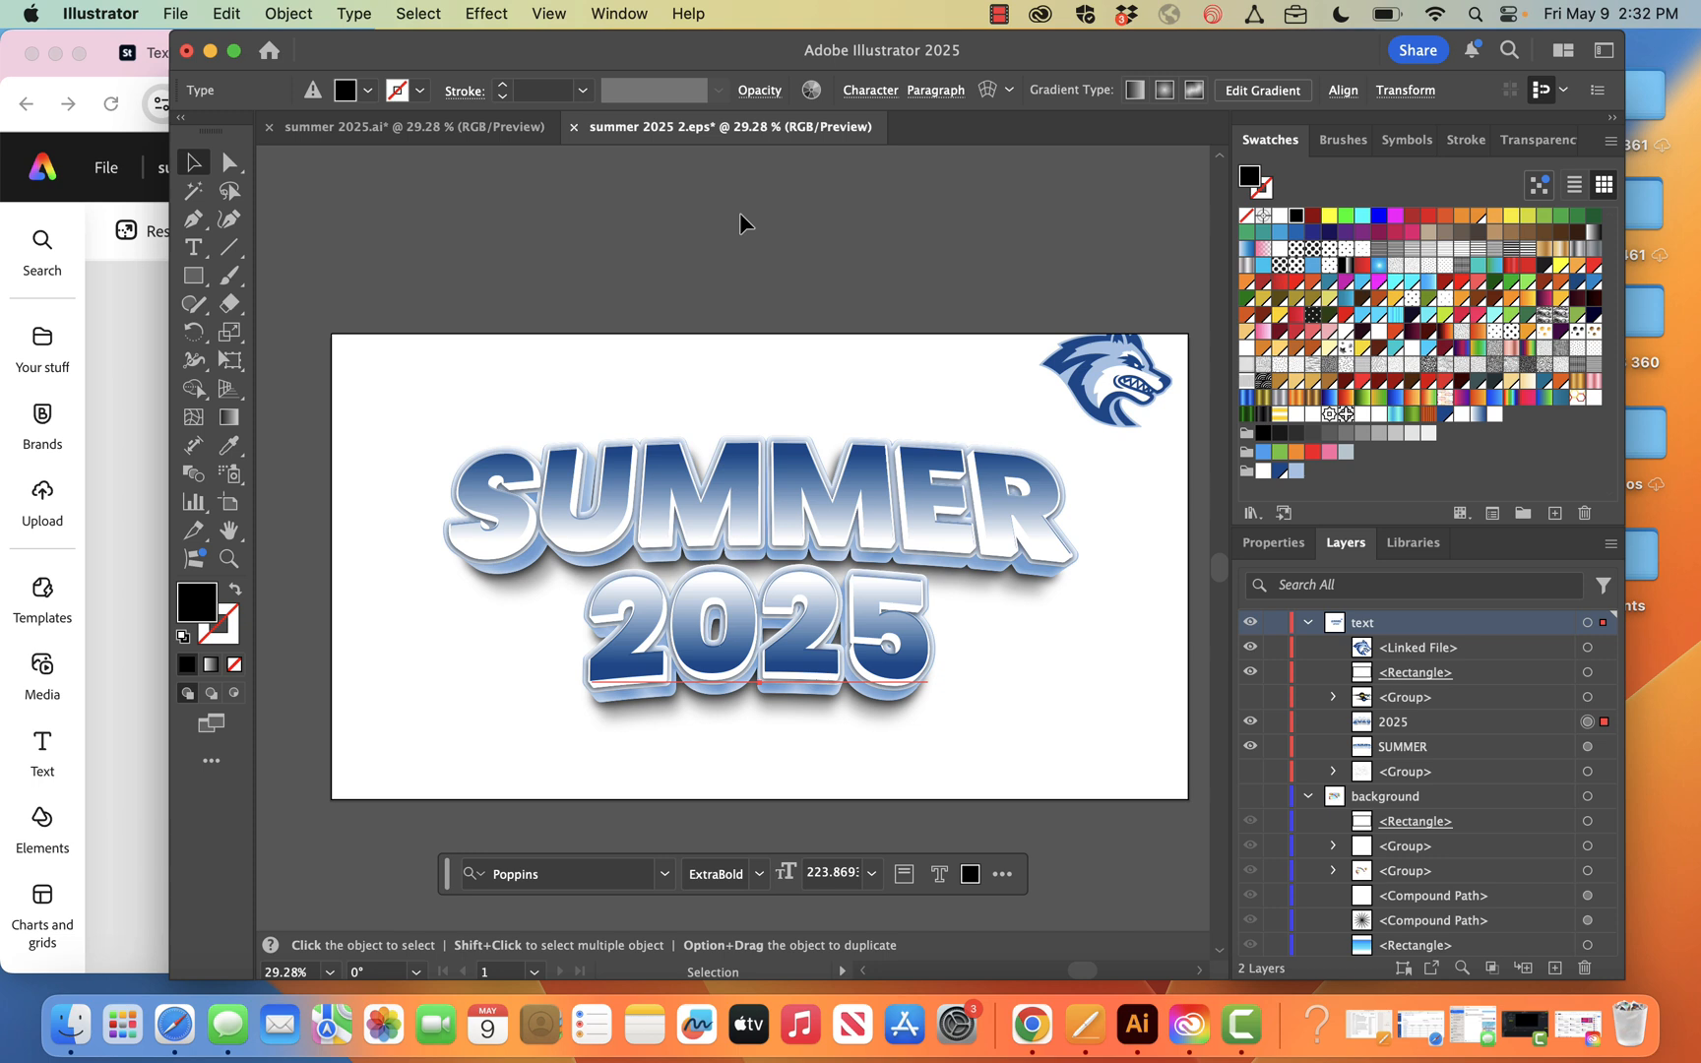
Delete the linked Seawolf logo from the text layer and deselect the 2025 text
drag(1031, 50, 925, 49)
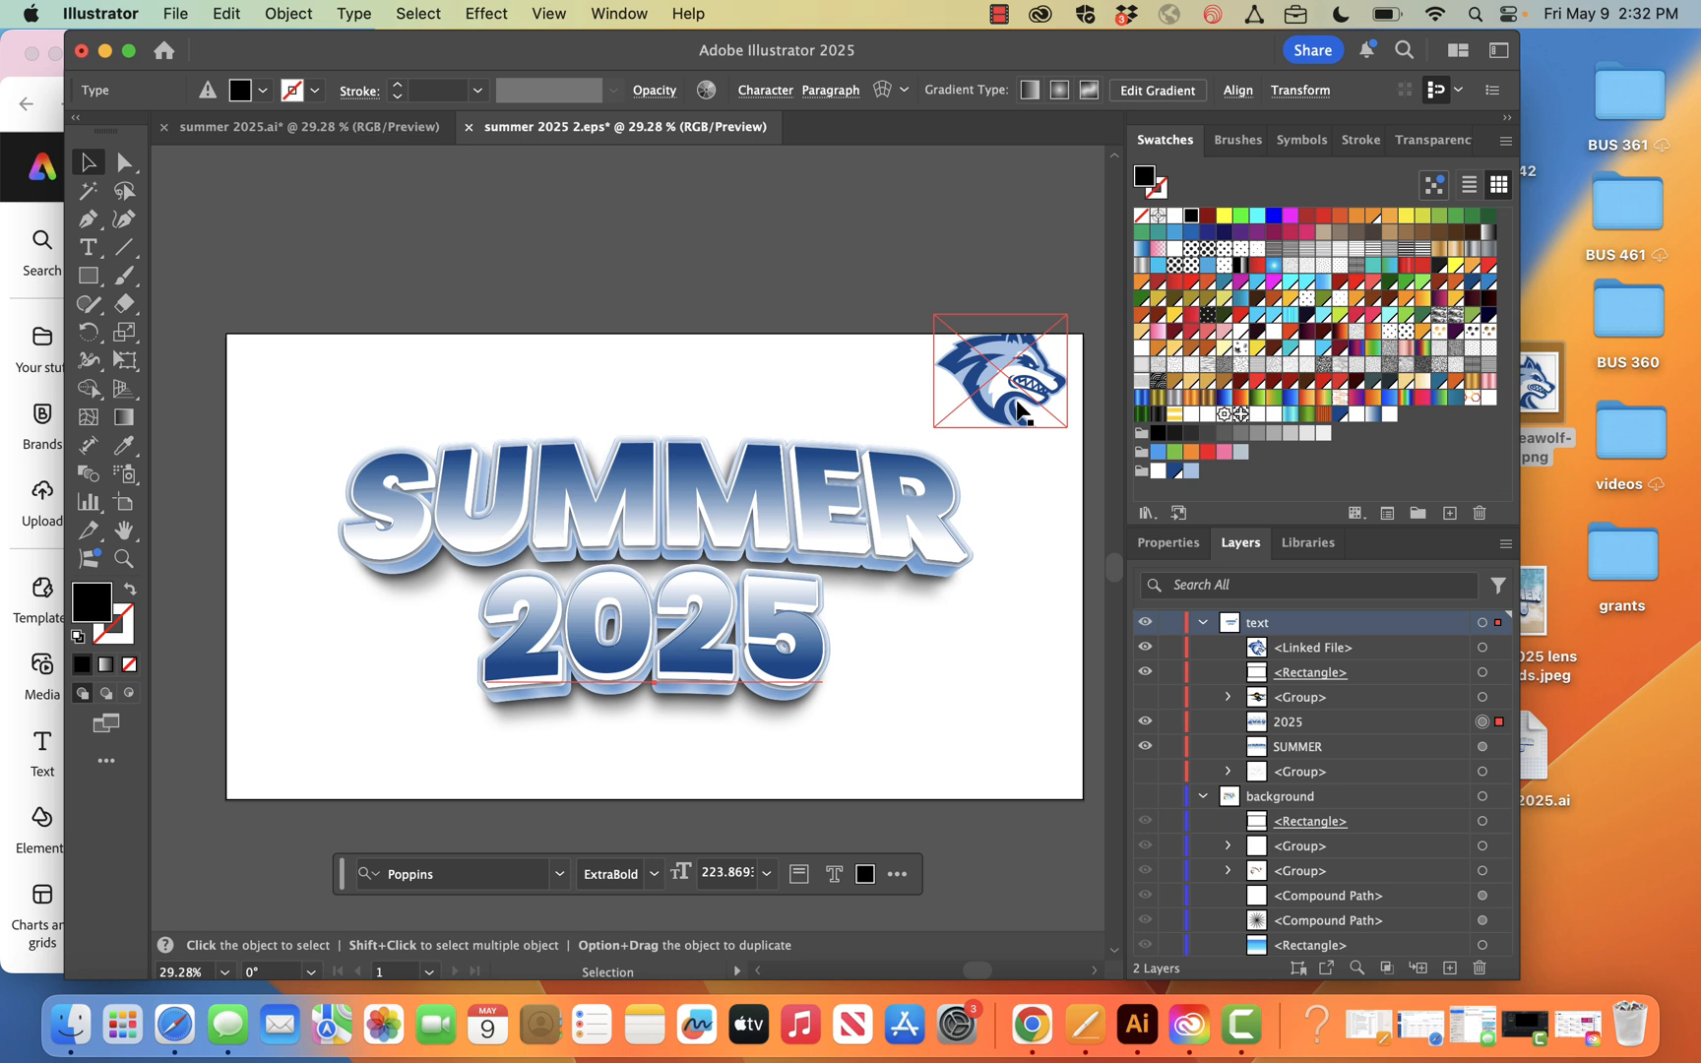
click(1328, 654)
drag(1330, 658, 1480, 968)
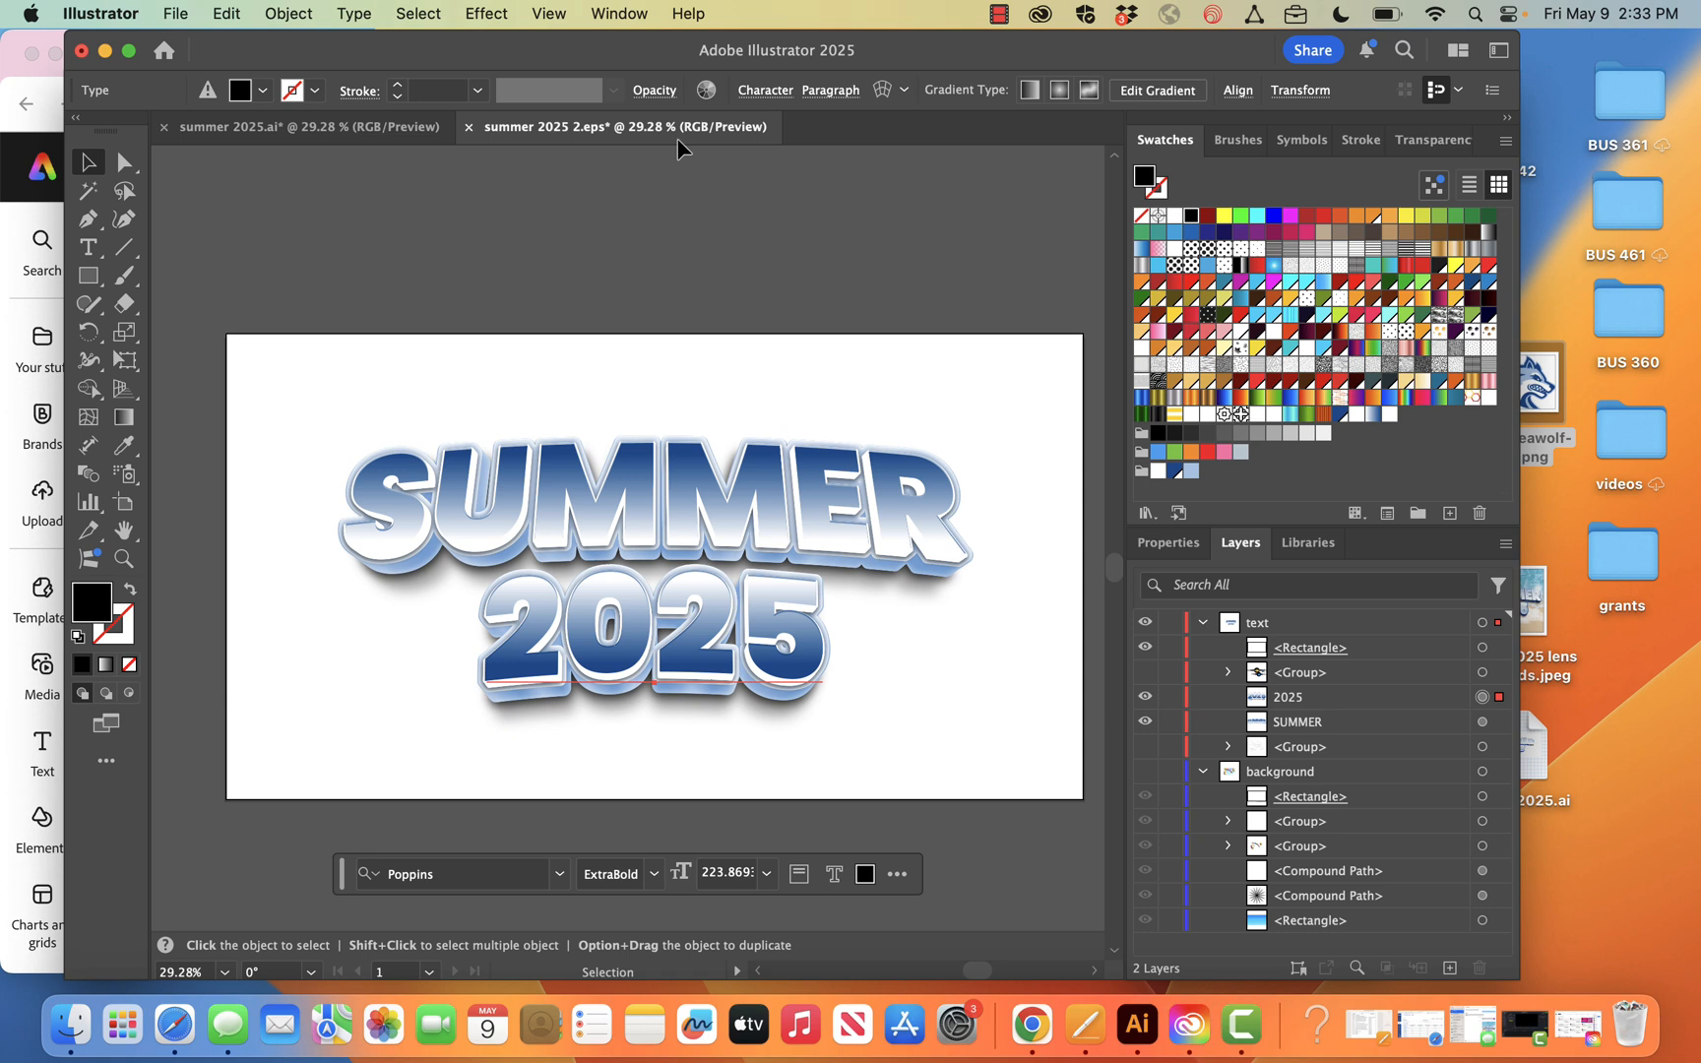
click(479, 281)
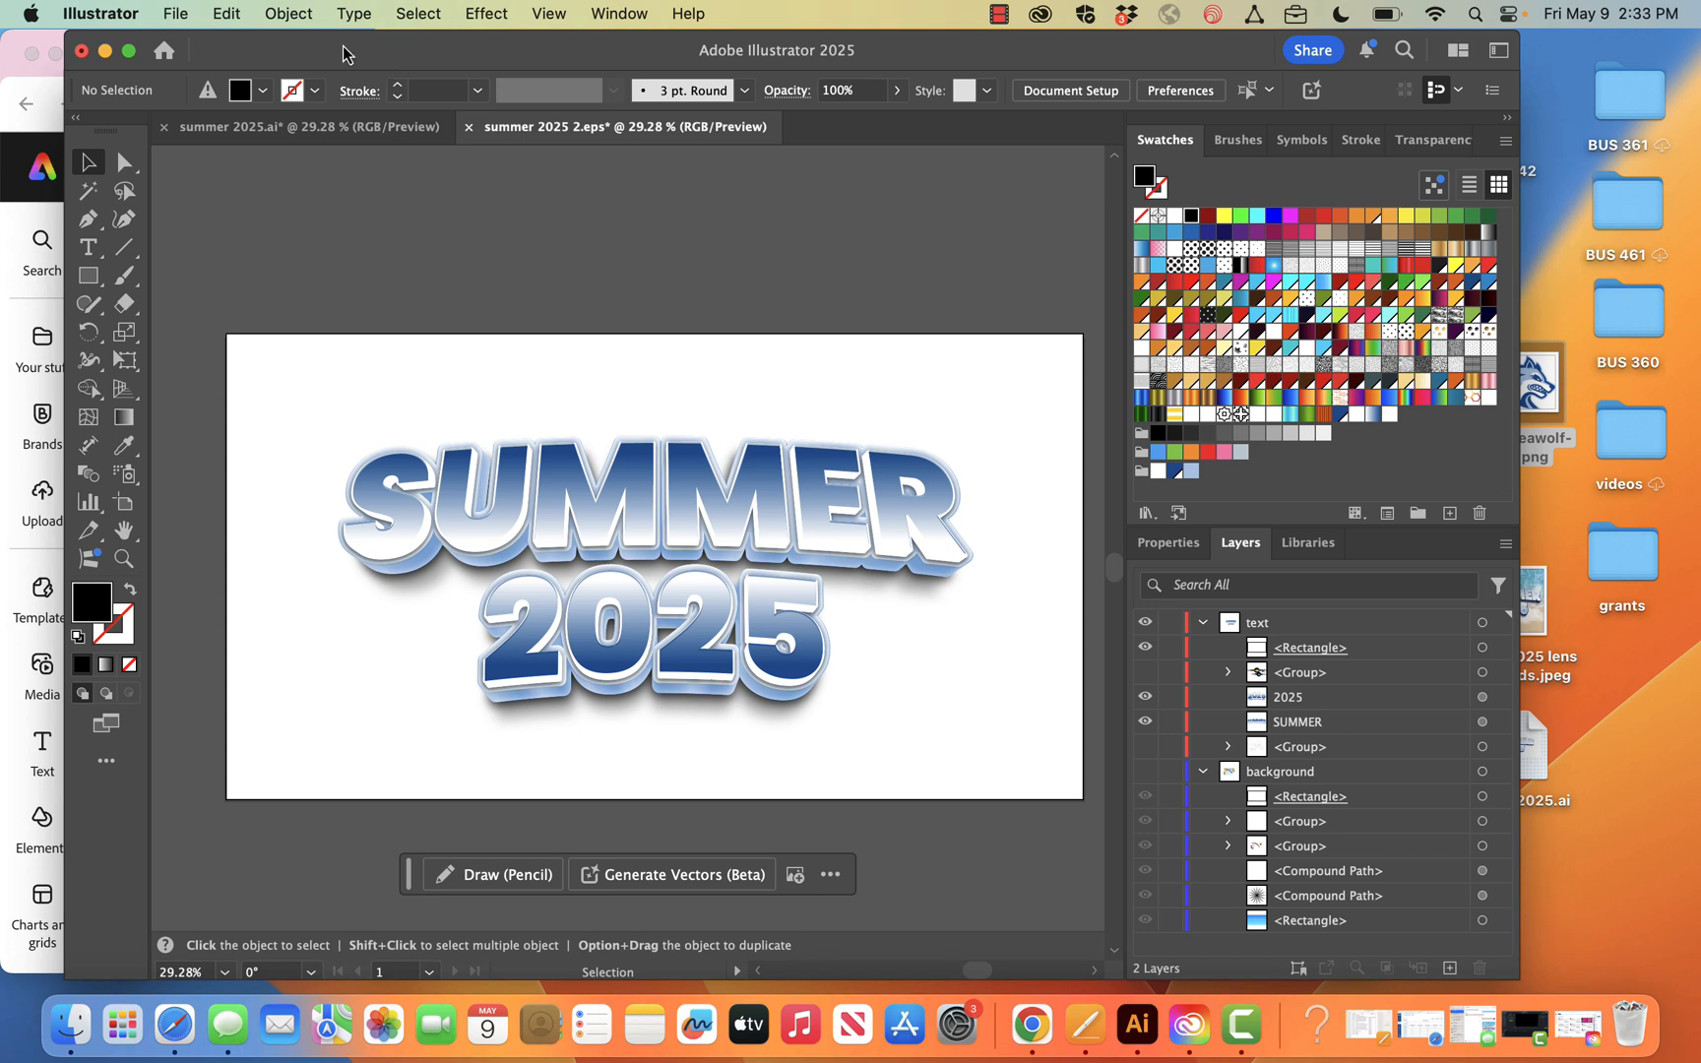
Save the document on the computer's Desktop as summer 2025 2.ai in Adobe Illustrator format
click(200, 12)
click(200, 12)
click(200, 12)
click(183, 9)
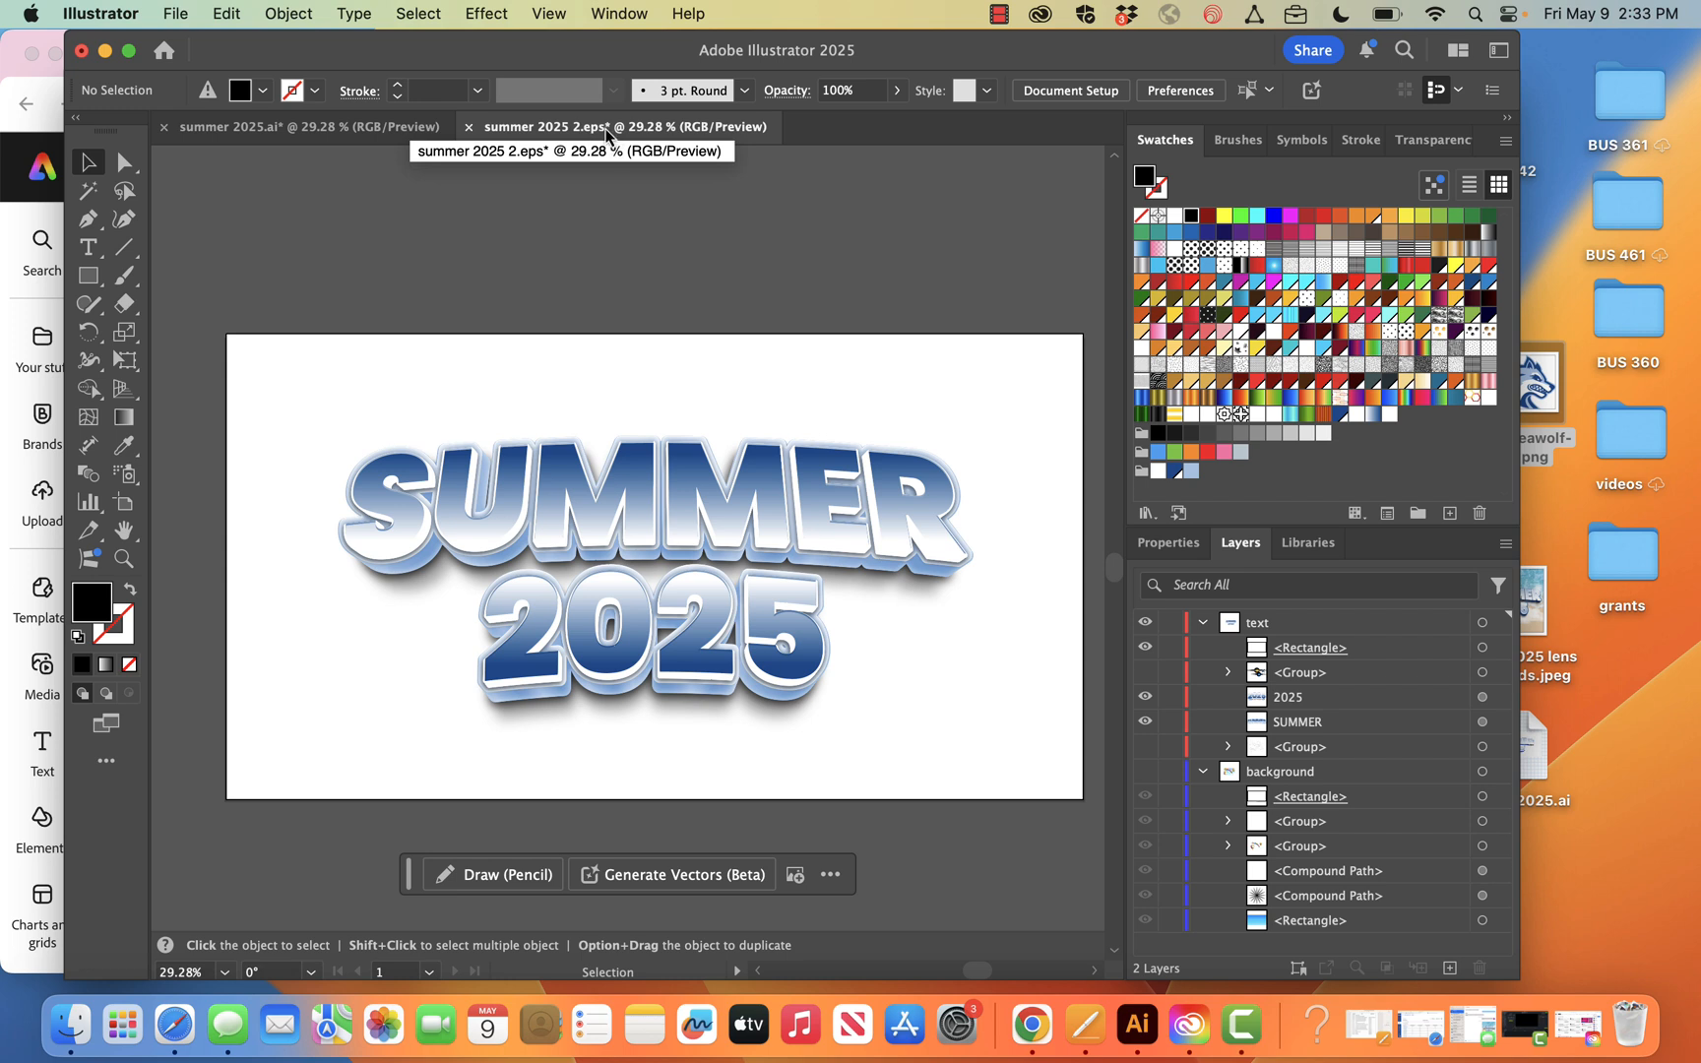
click(287, 13)
click(183, 10)
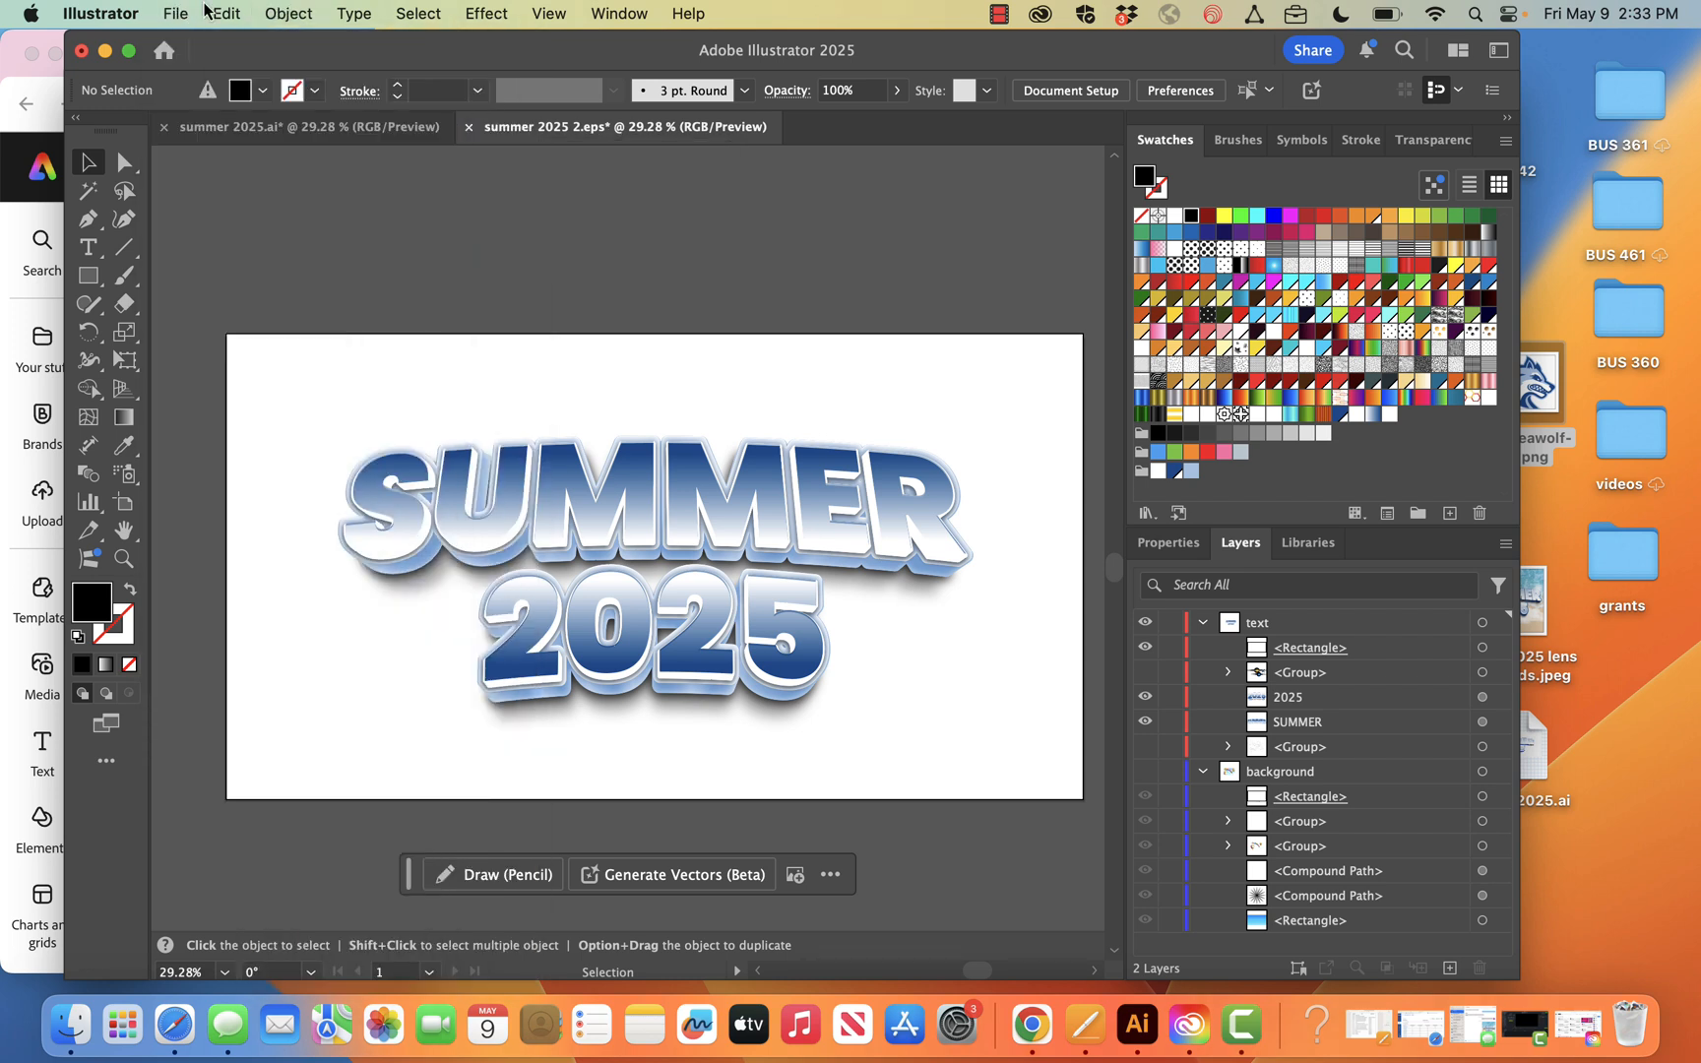
click(218, 13)
mouse_move(175, 13)
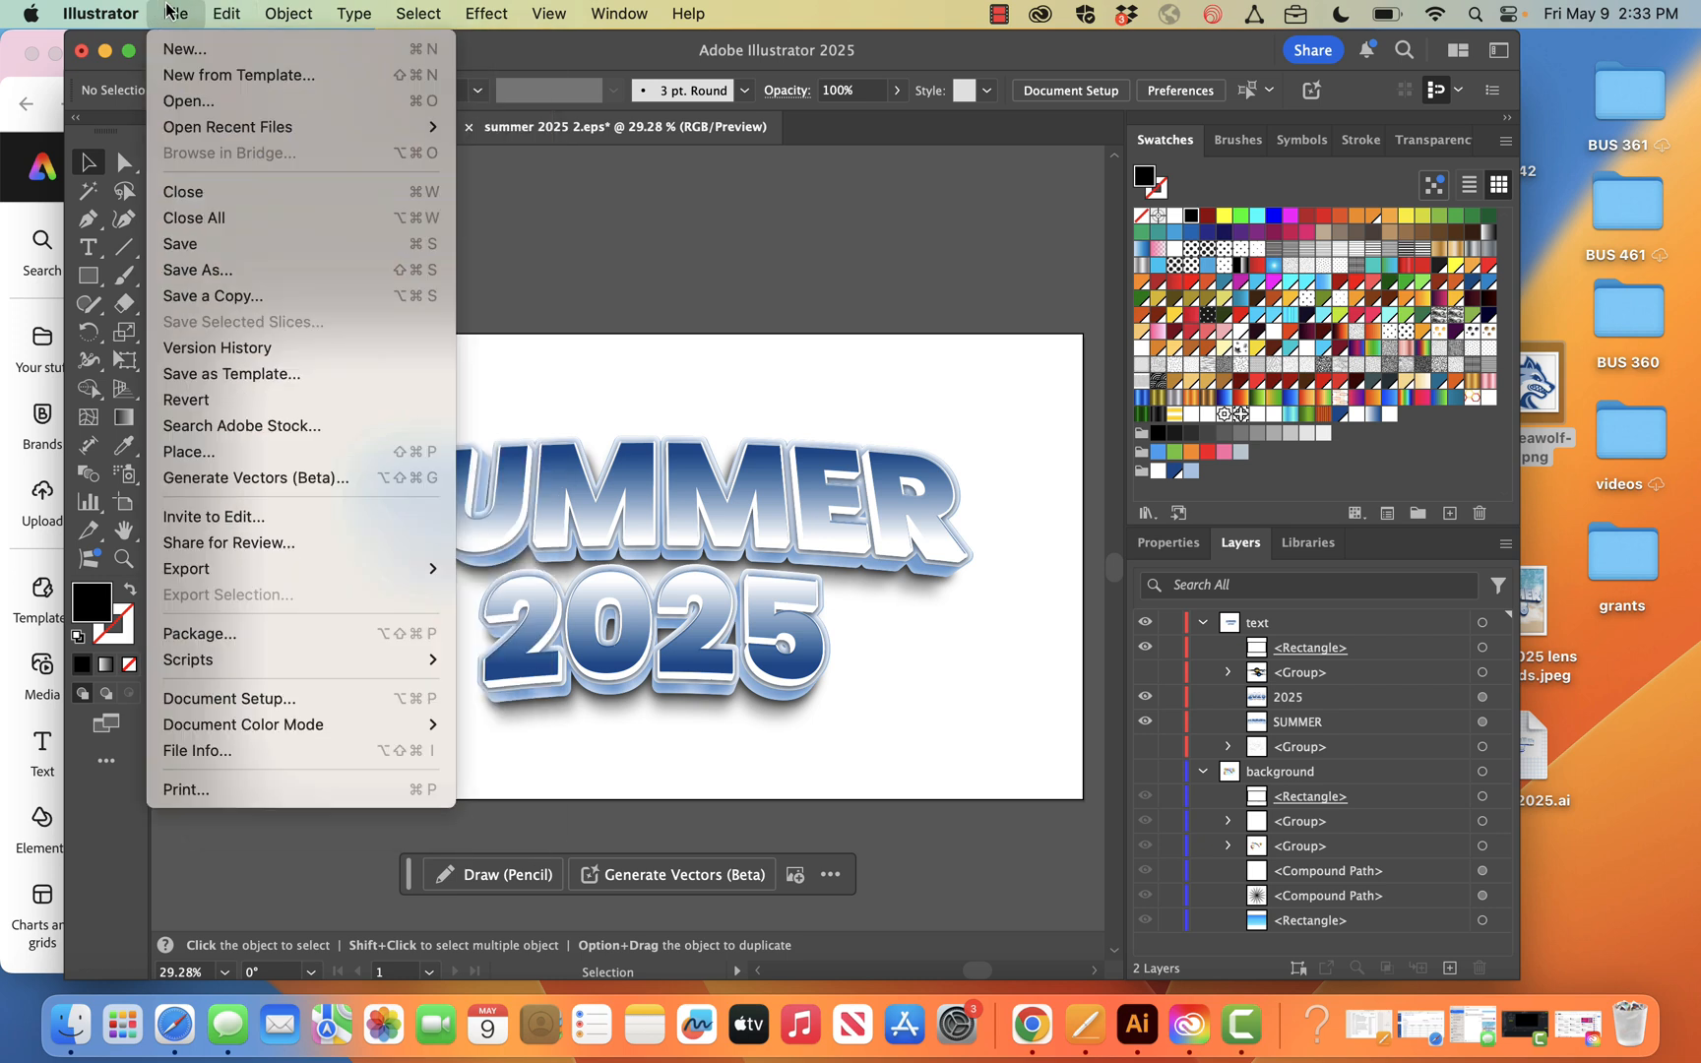
click(213, 270)
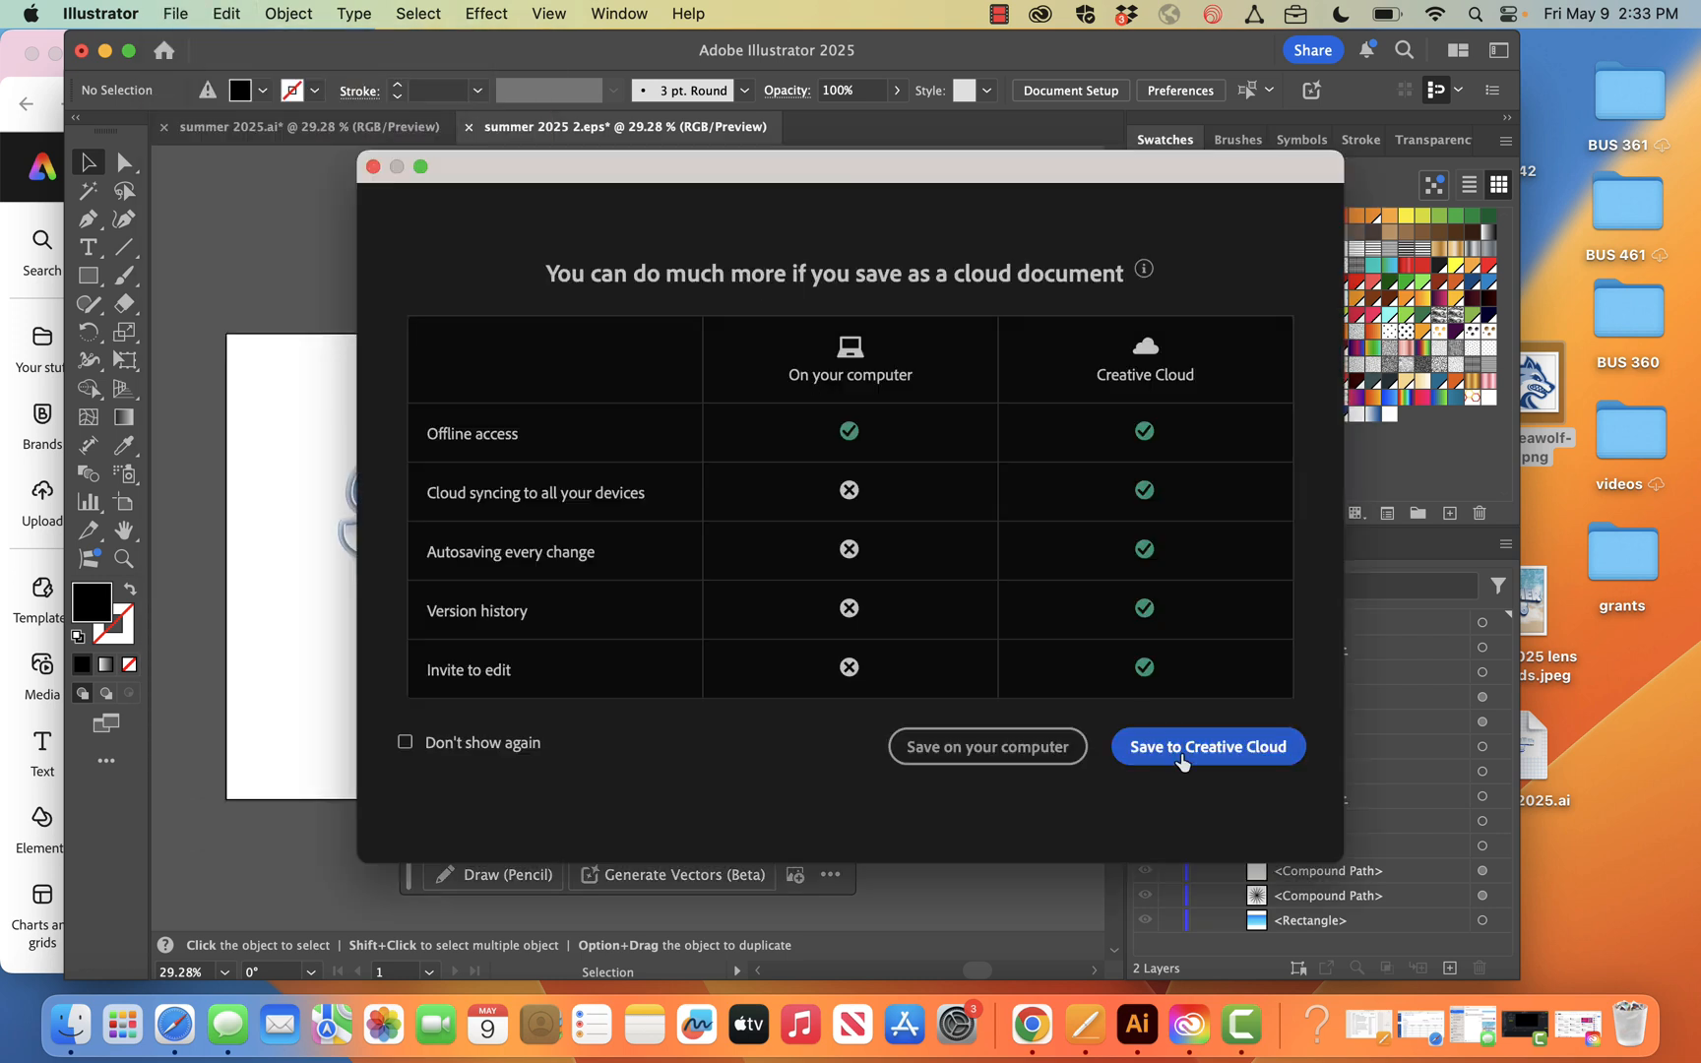
click(1028, 746)
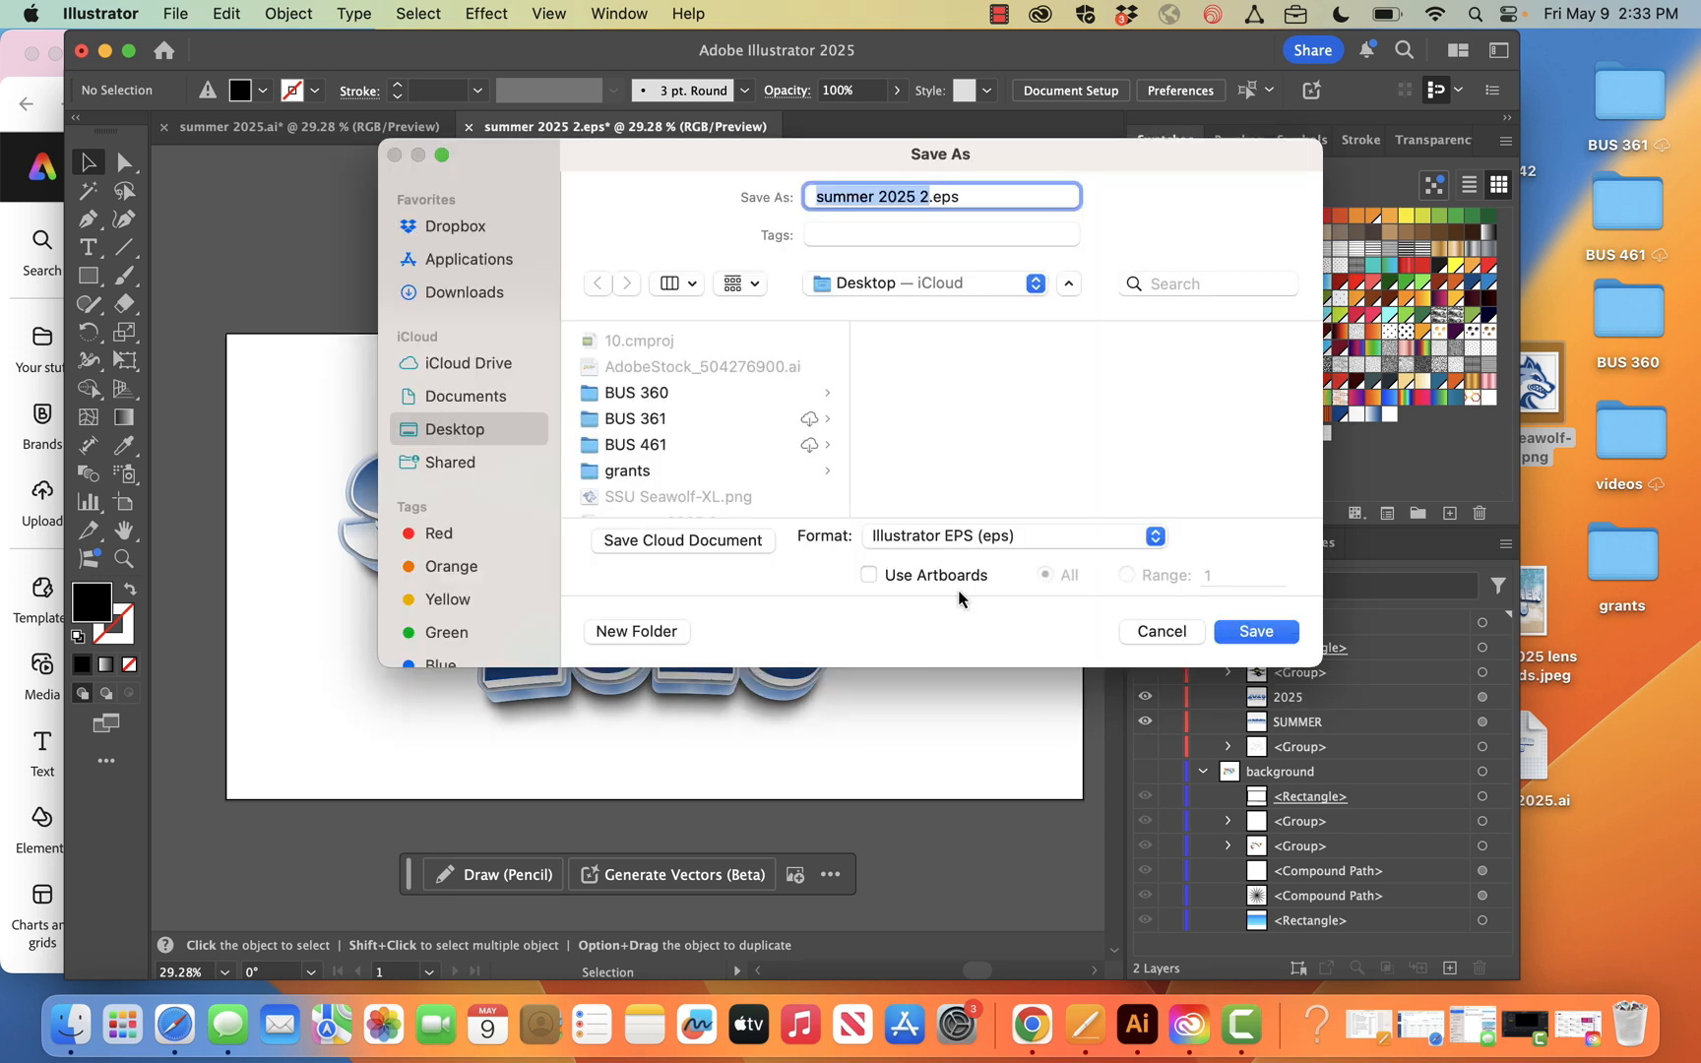
click(943, 554)
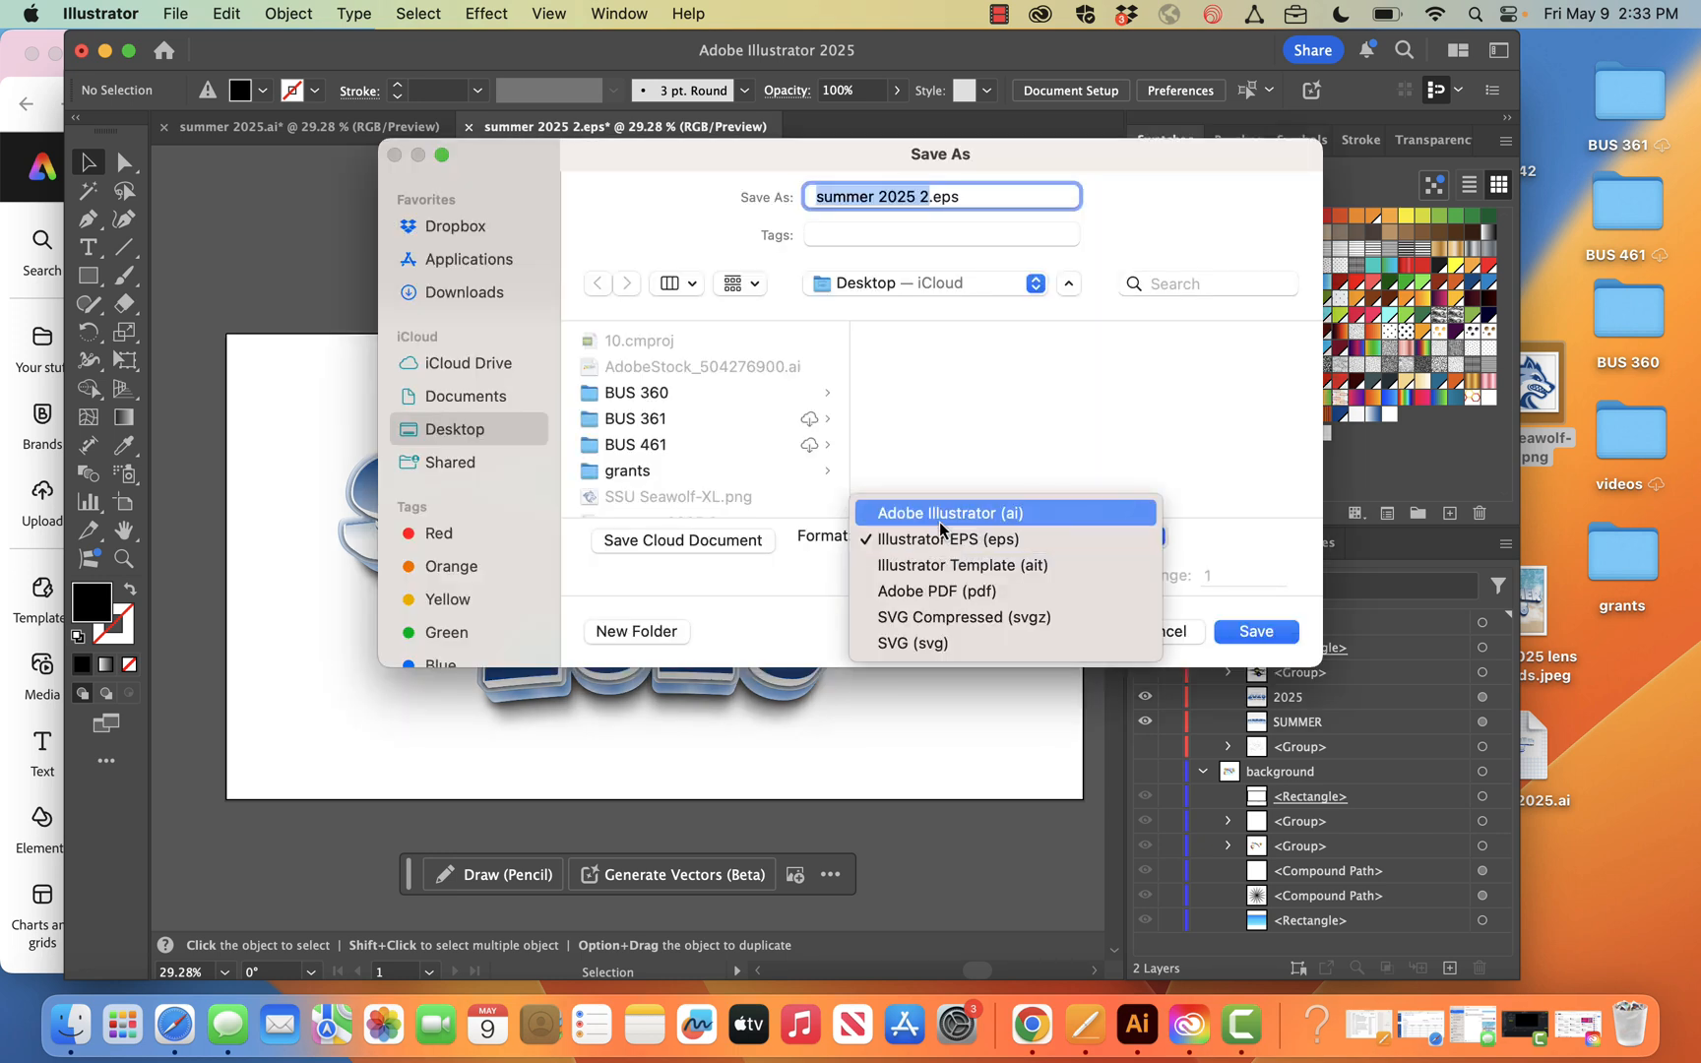
click(940, 513)
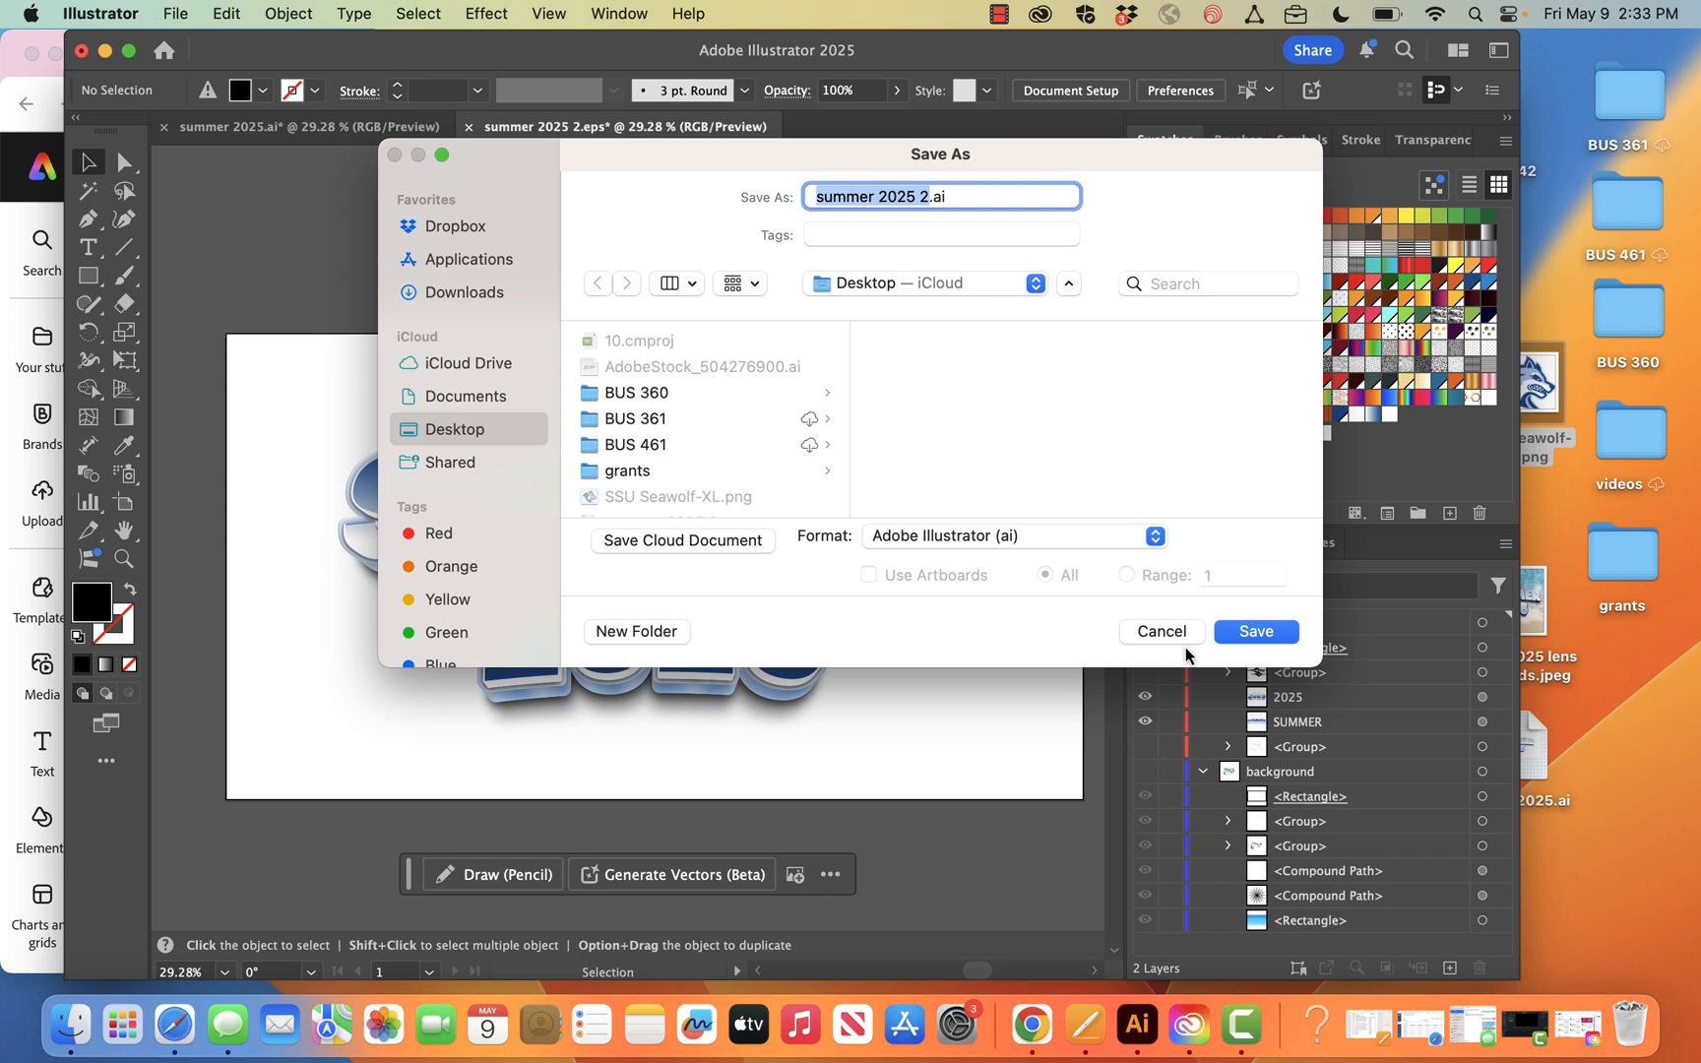
click(1239, 636)
click(1127, 884)
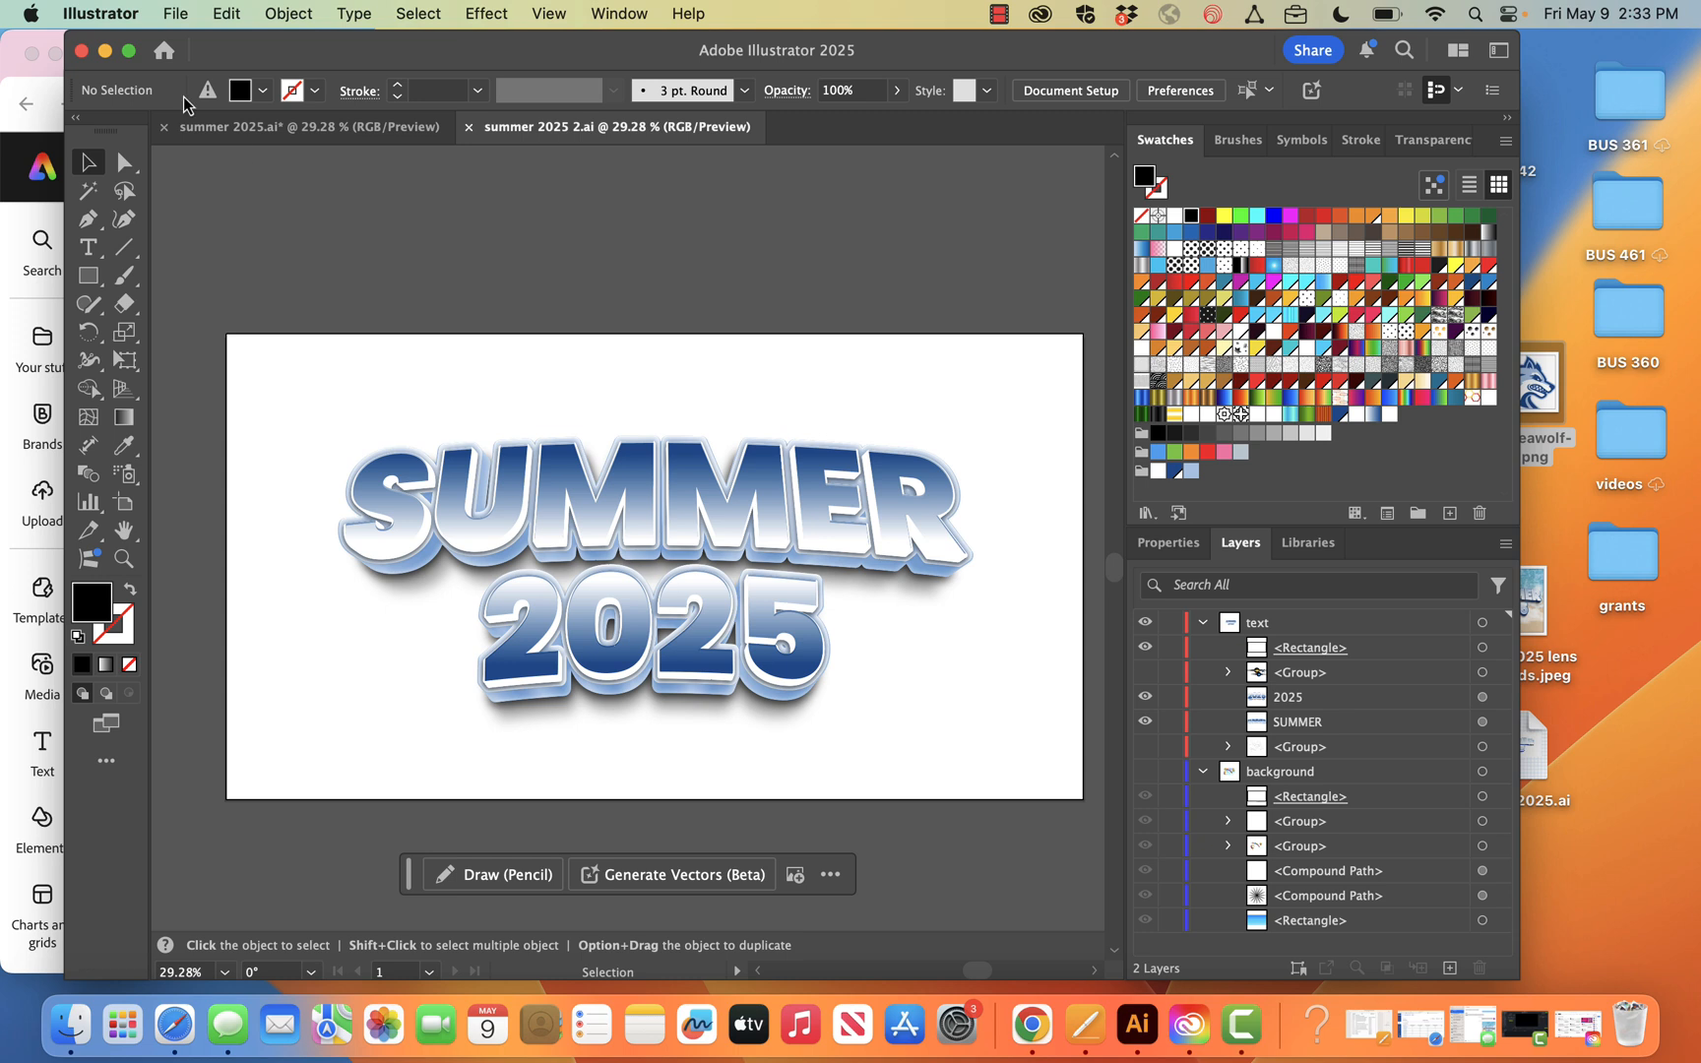
Minimize Illustrator and resize the Adobe Express browser window so the summer 2025 2.ai file on the desktop stays reachable
click(107, 52)
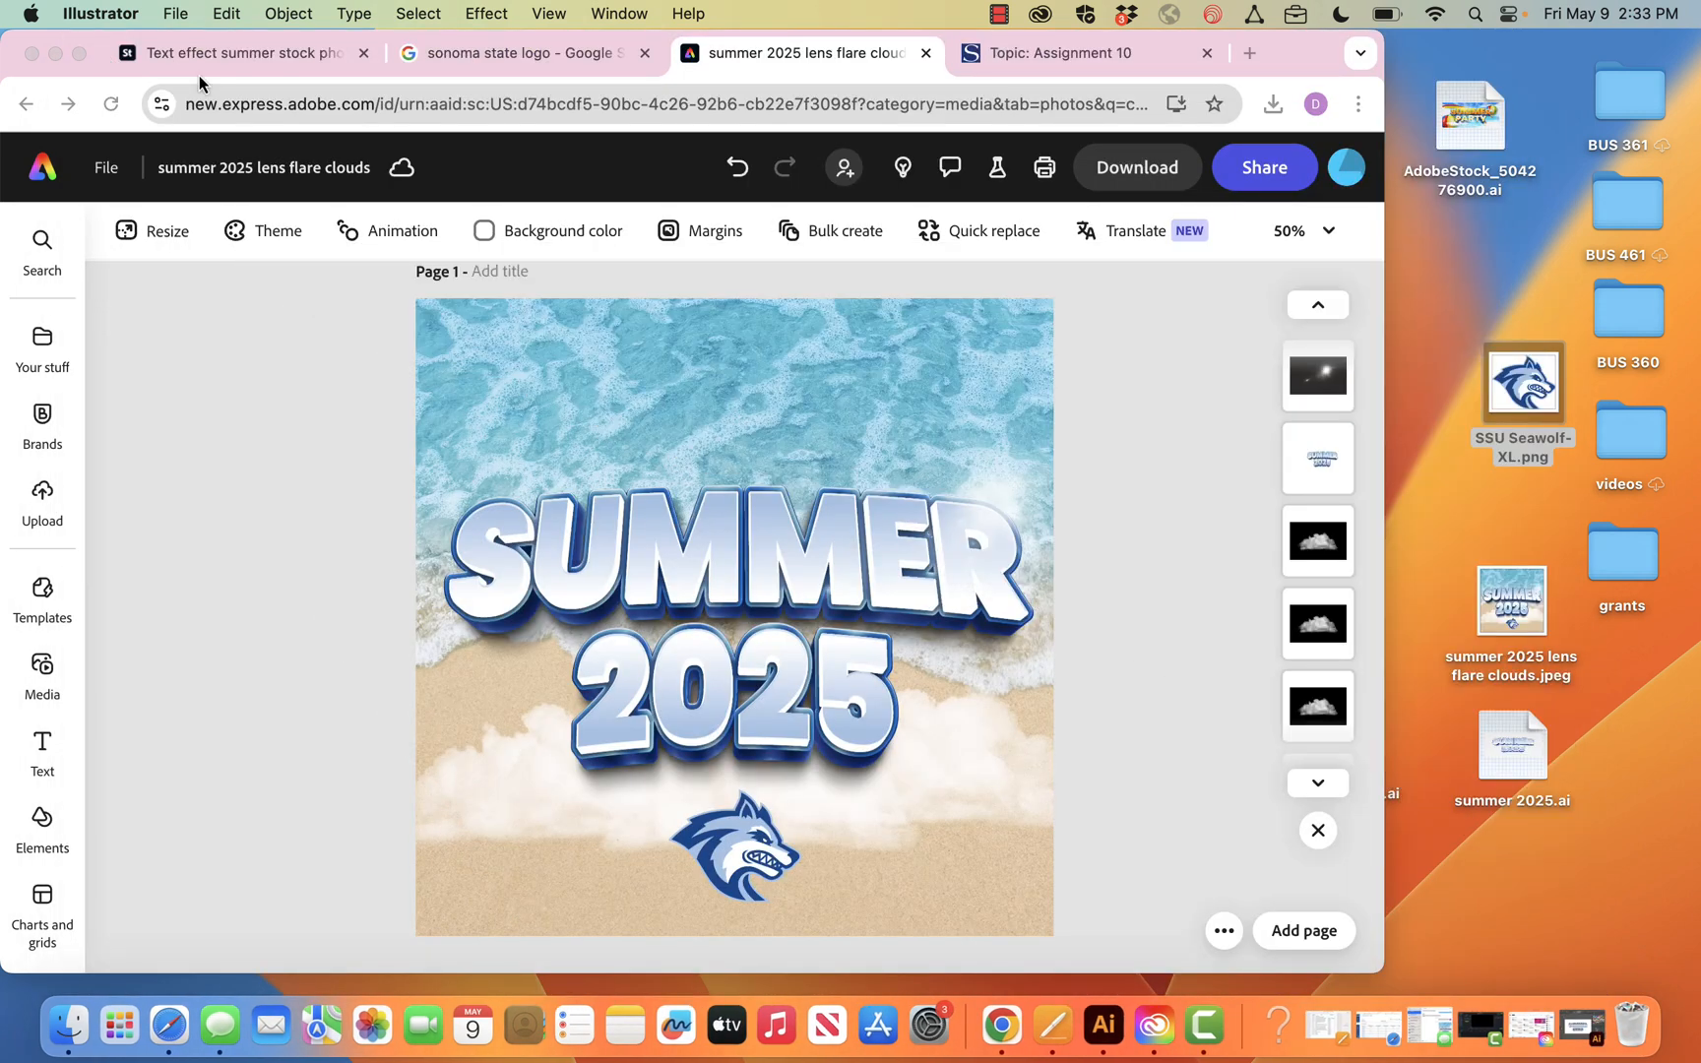
click(1379, 696)
drag(1381, 696, 1235, 701)
drag(1368, 754, 1405, 799)
click(1229, 690)
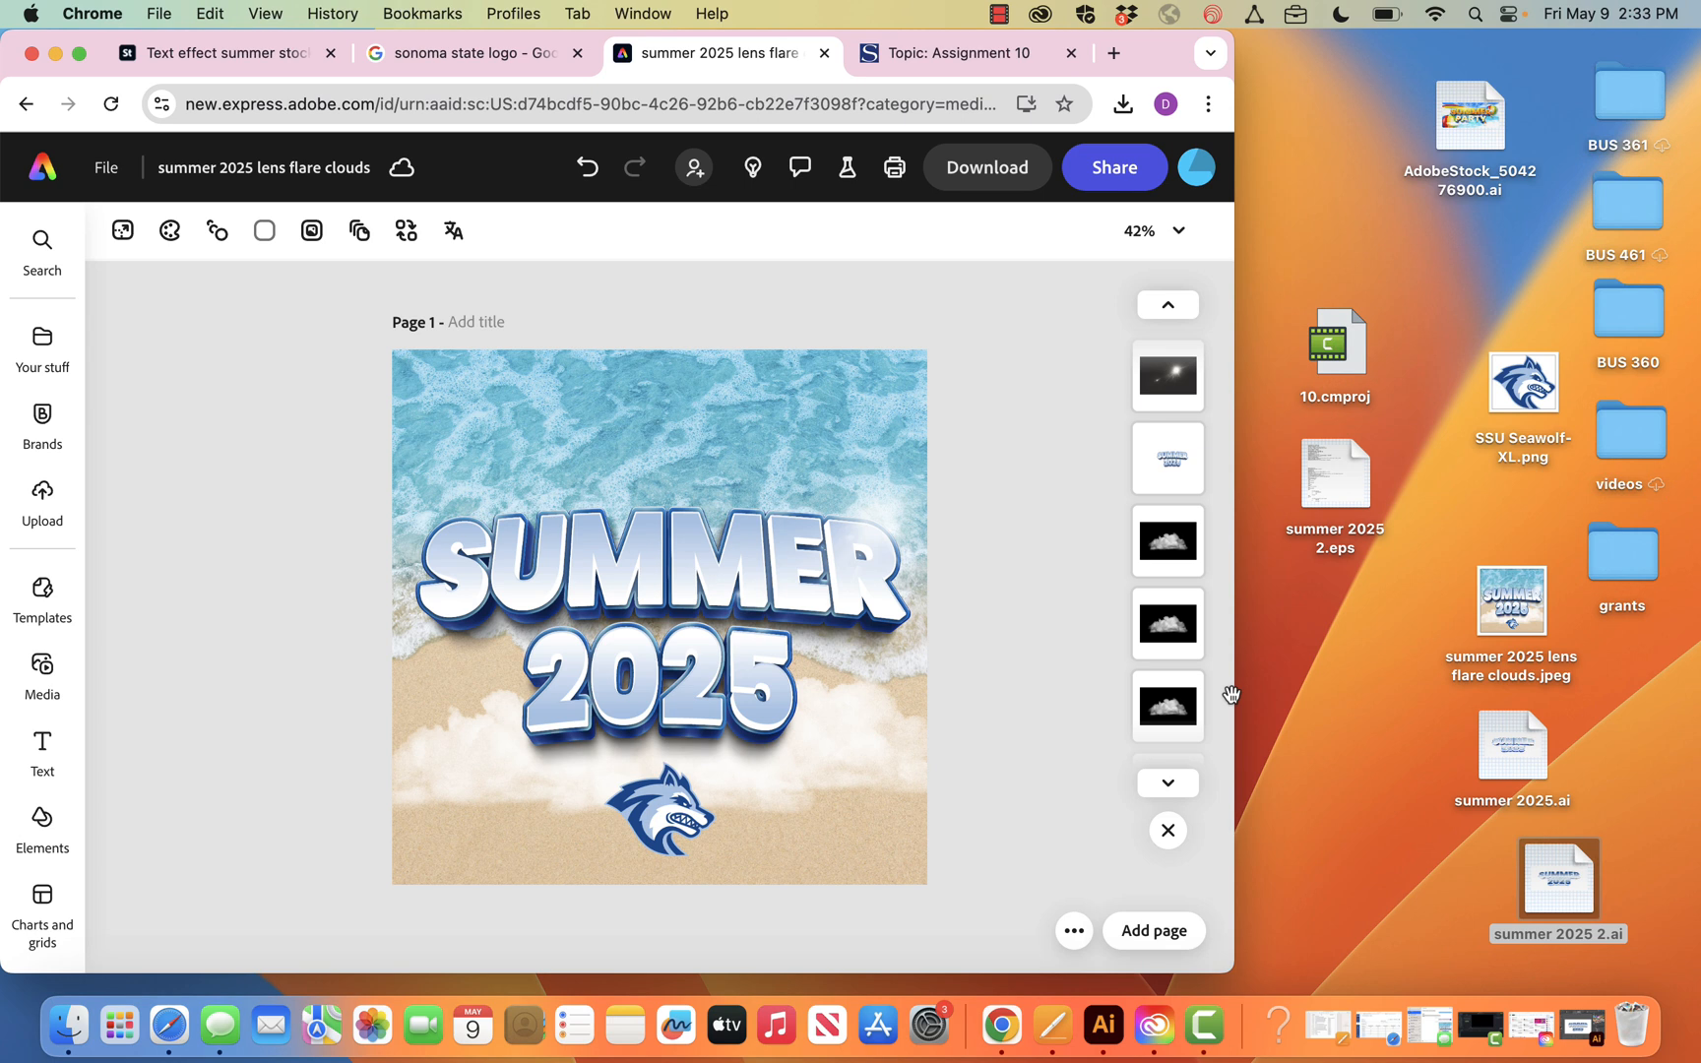
drag(1230, 688, 1472, 715)
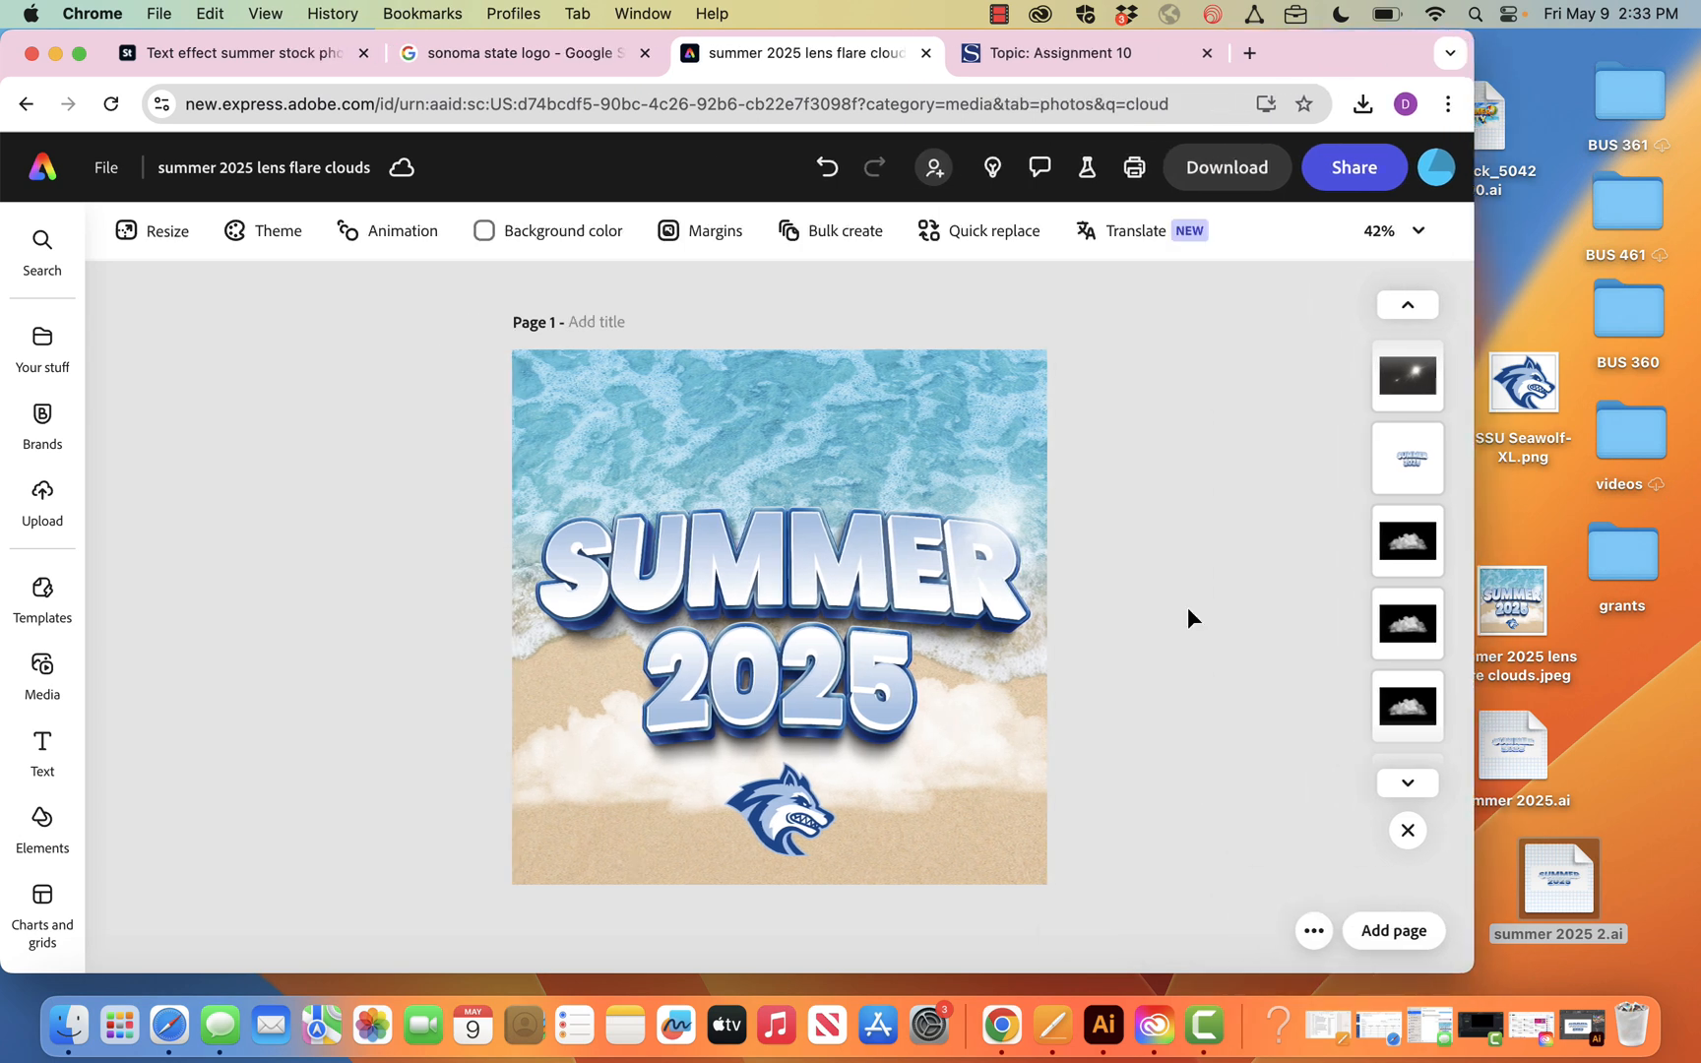
Start a new Instagram square post in Adobe Express from summer 2025 2.ai, placed as a linked image
click(44, 167)
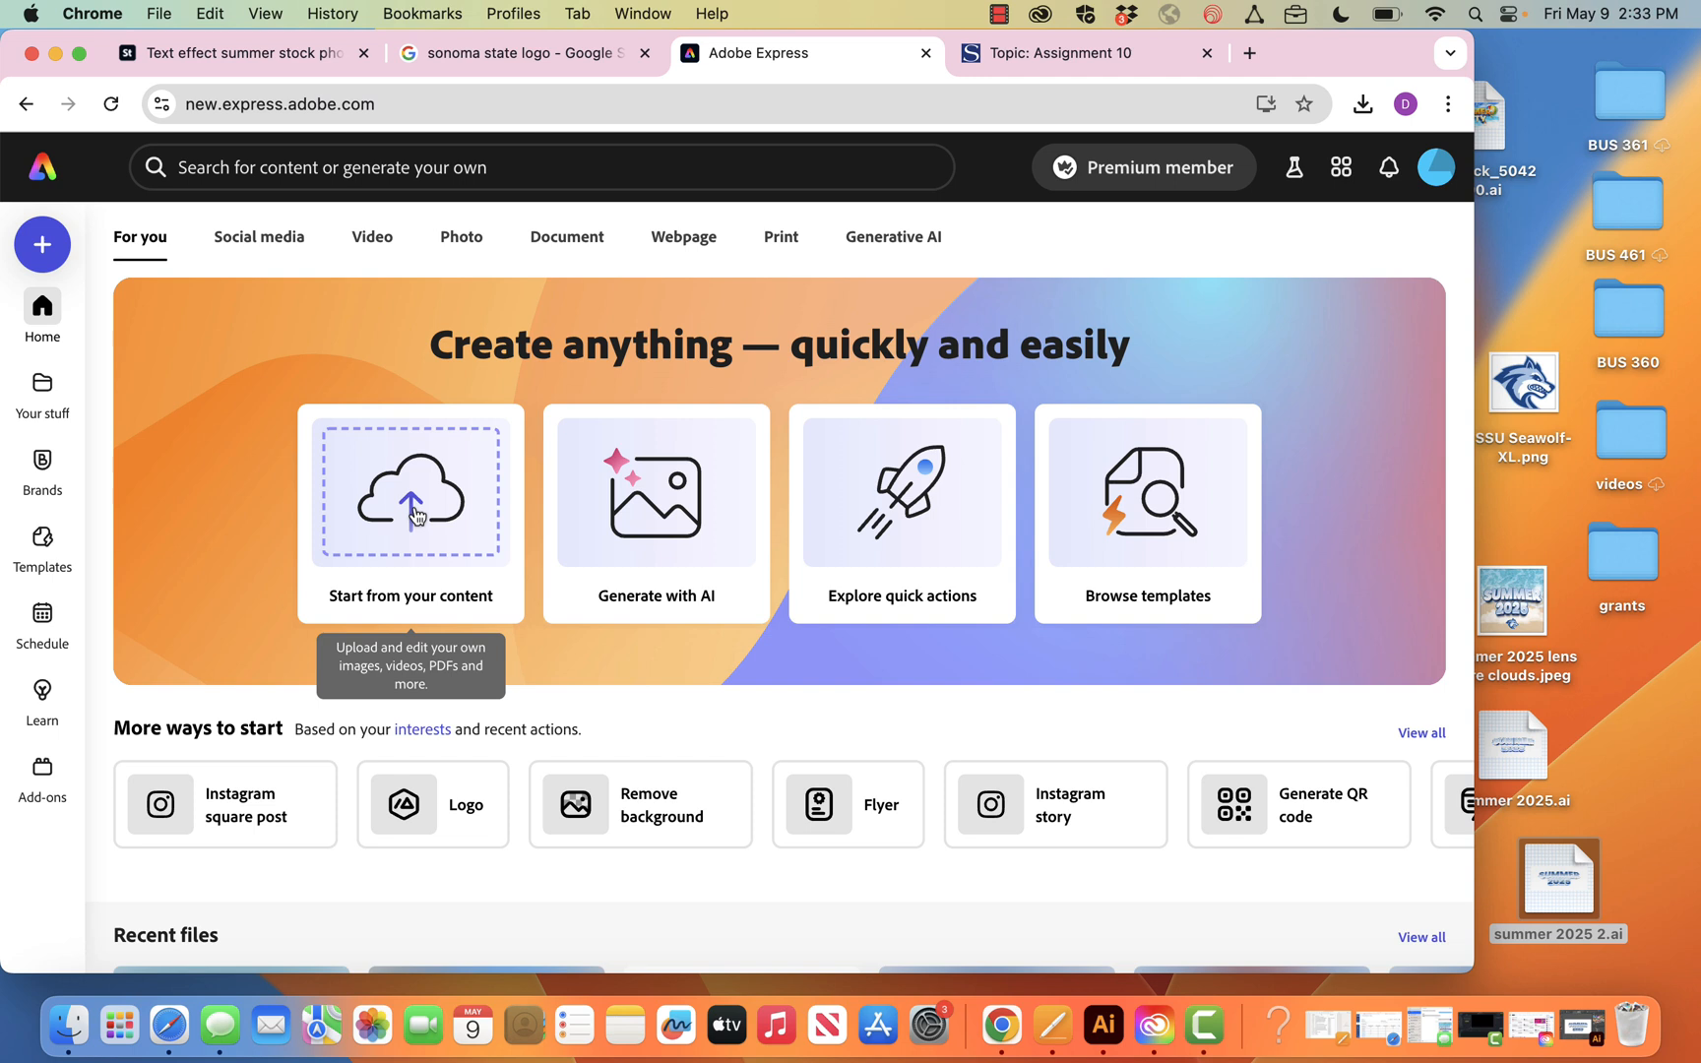
drag(1568, 914, 410, 526)
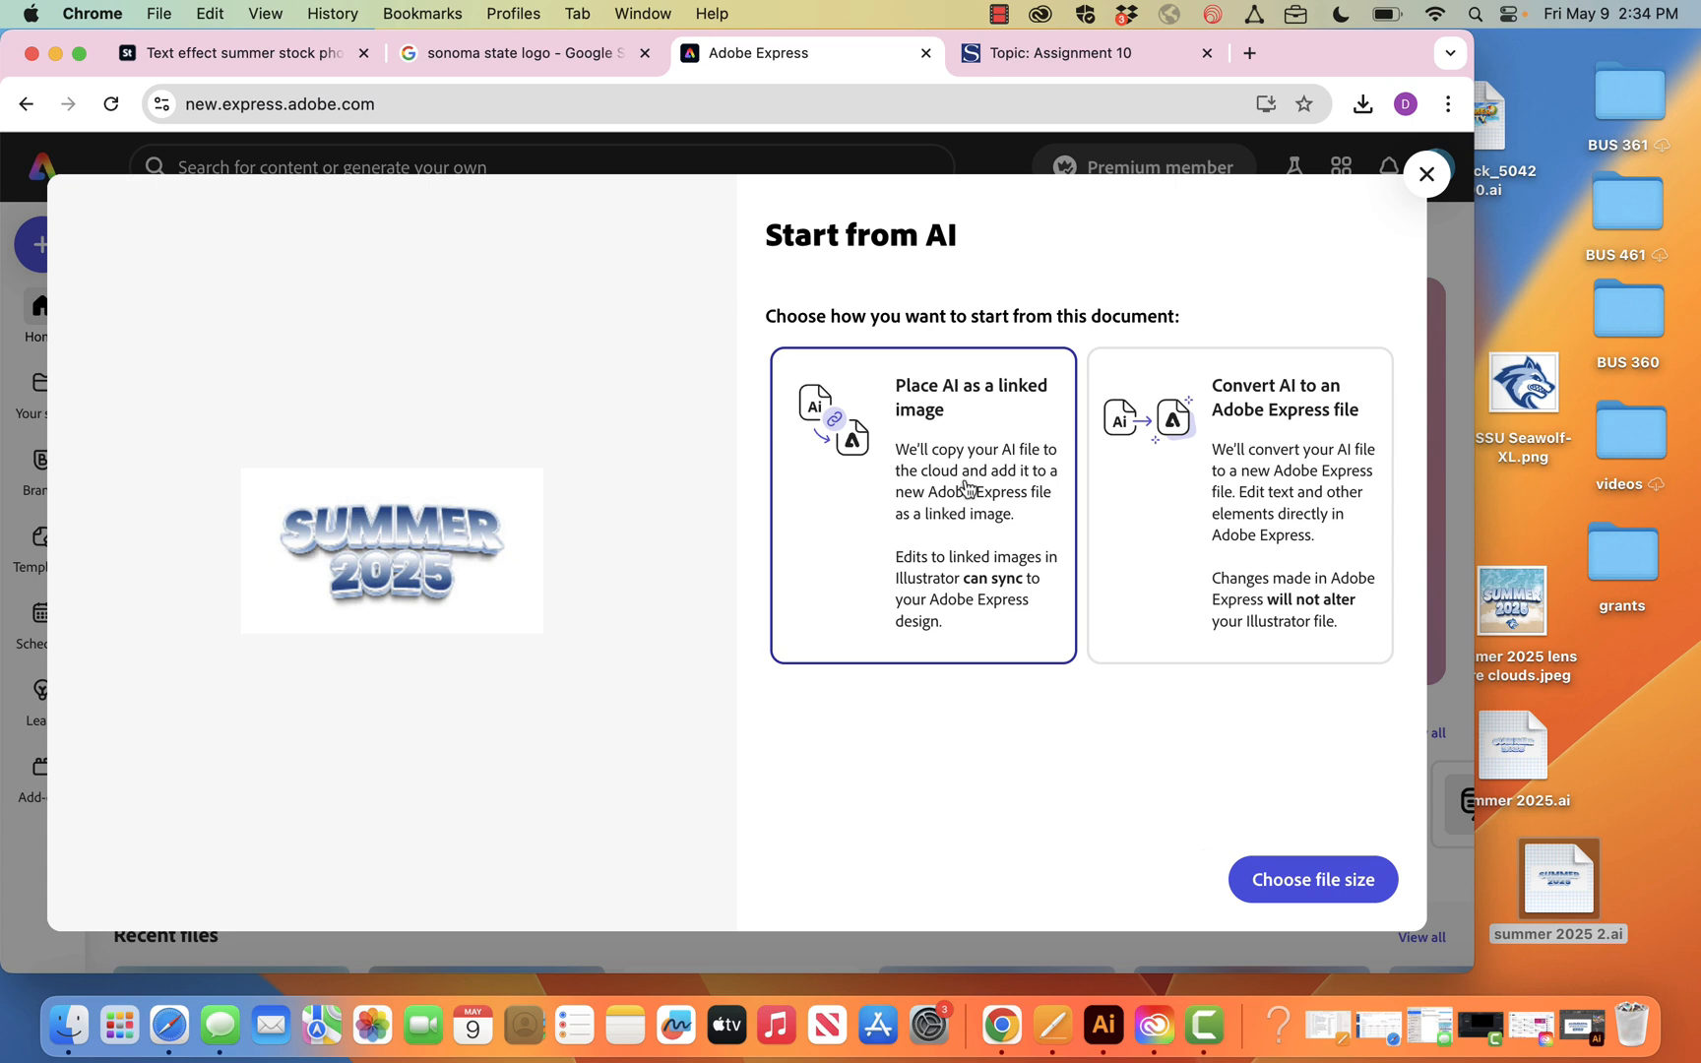
click(1309, 903)
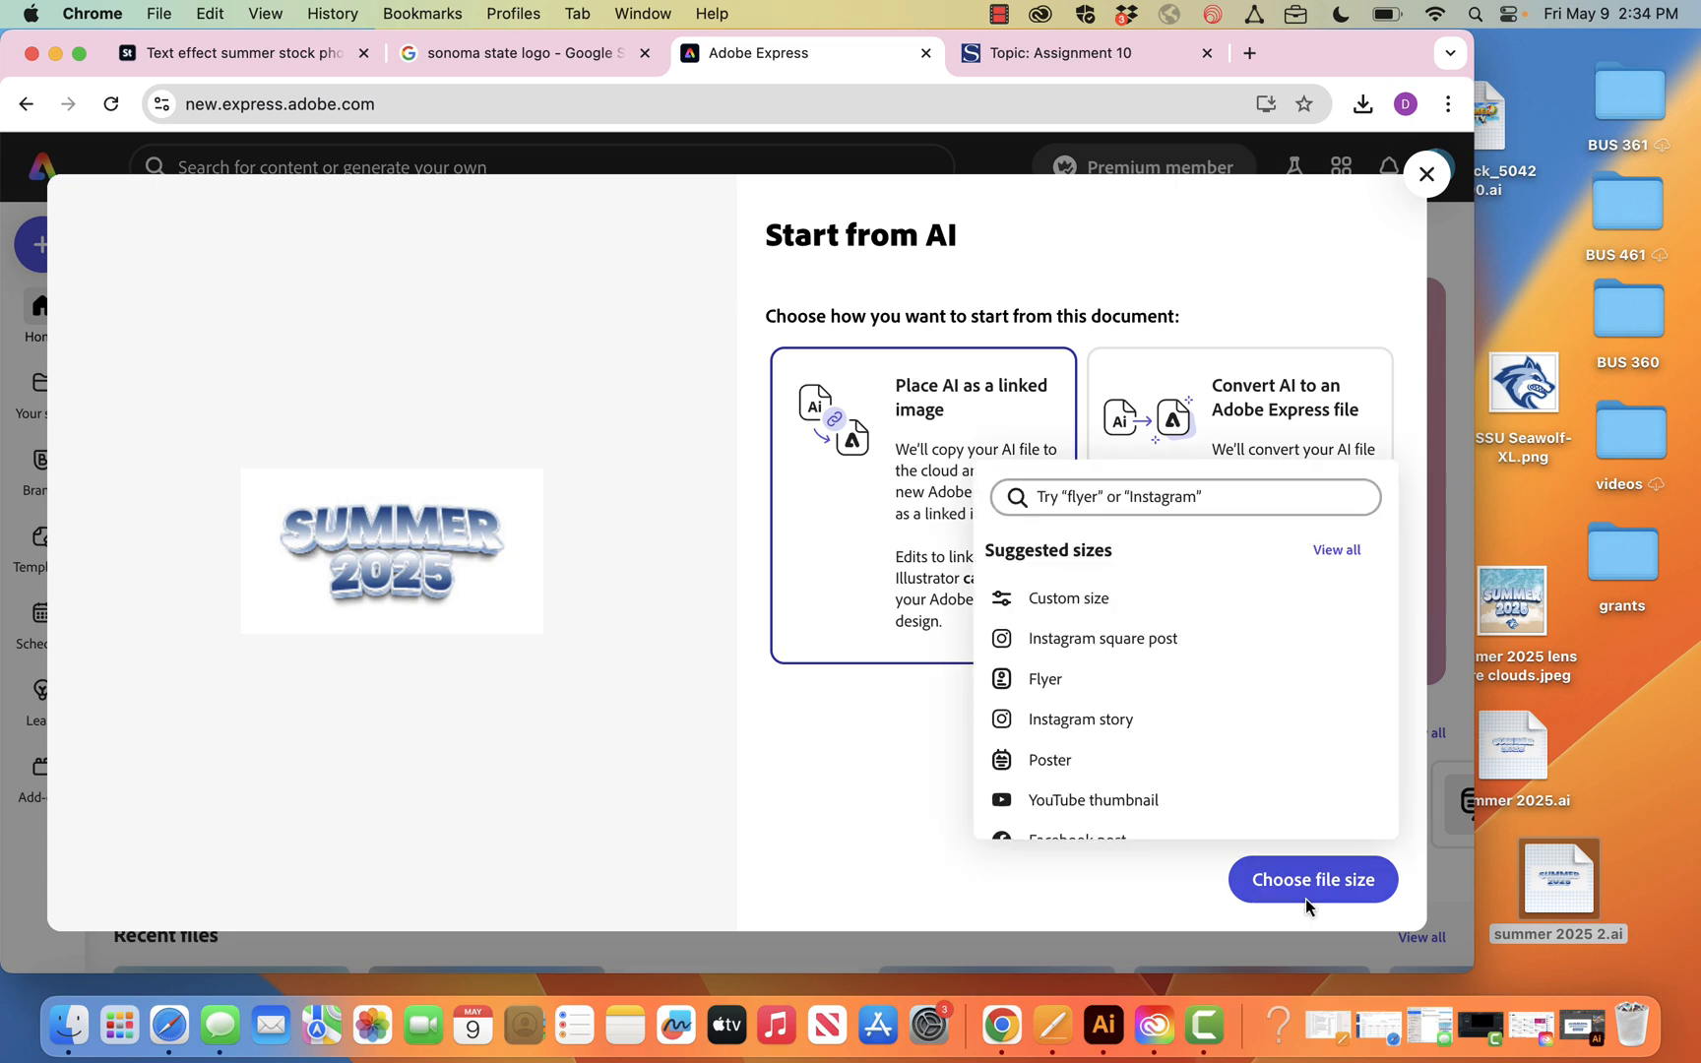
click(1045, 639)
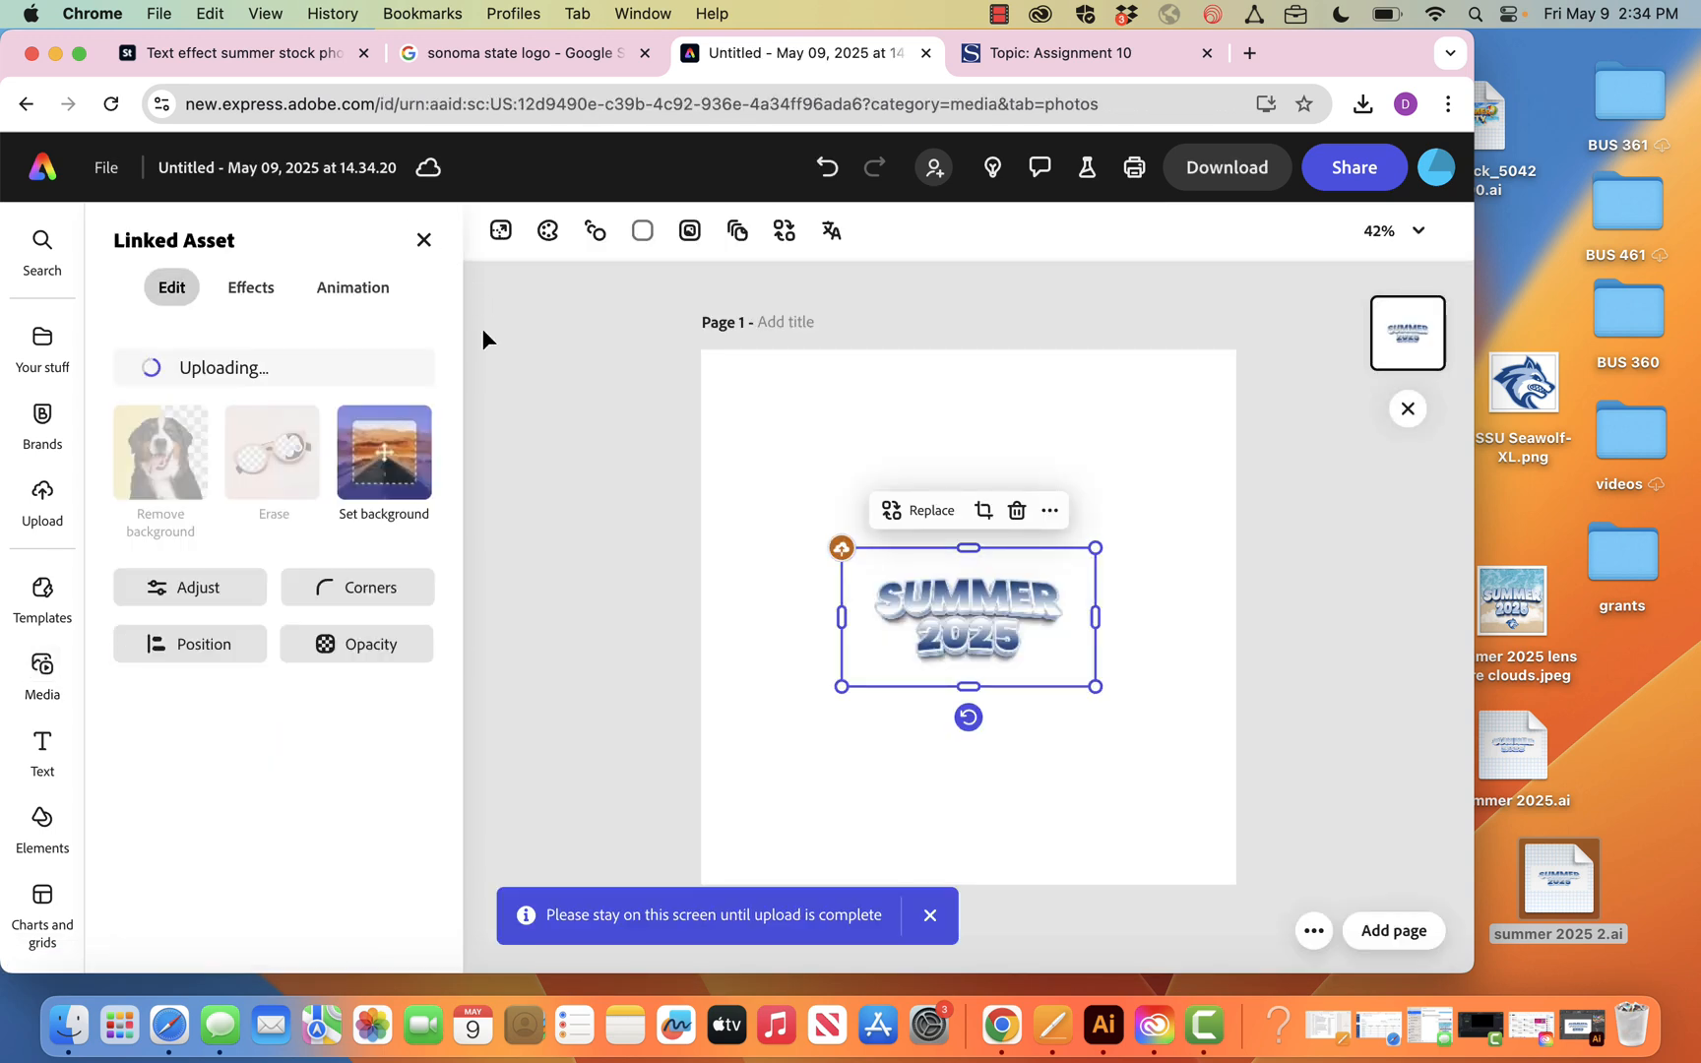
Rename the new Adobe Express file as summer 2025 2
click(422, 242)
click(197, 176)
key(super+a)
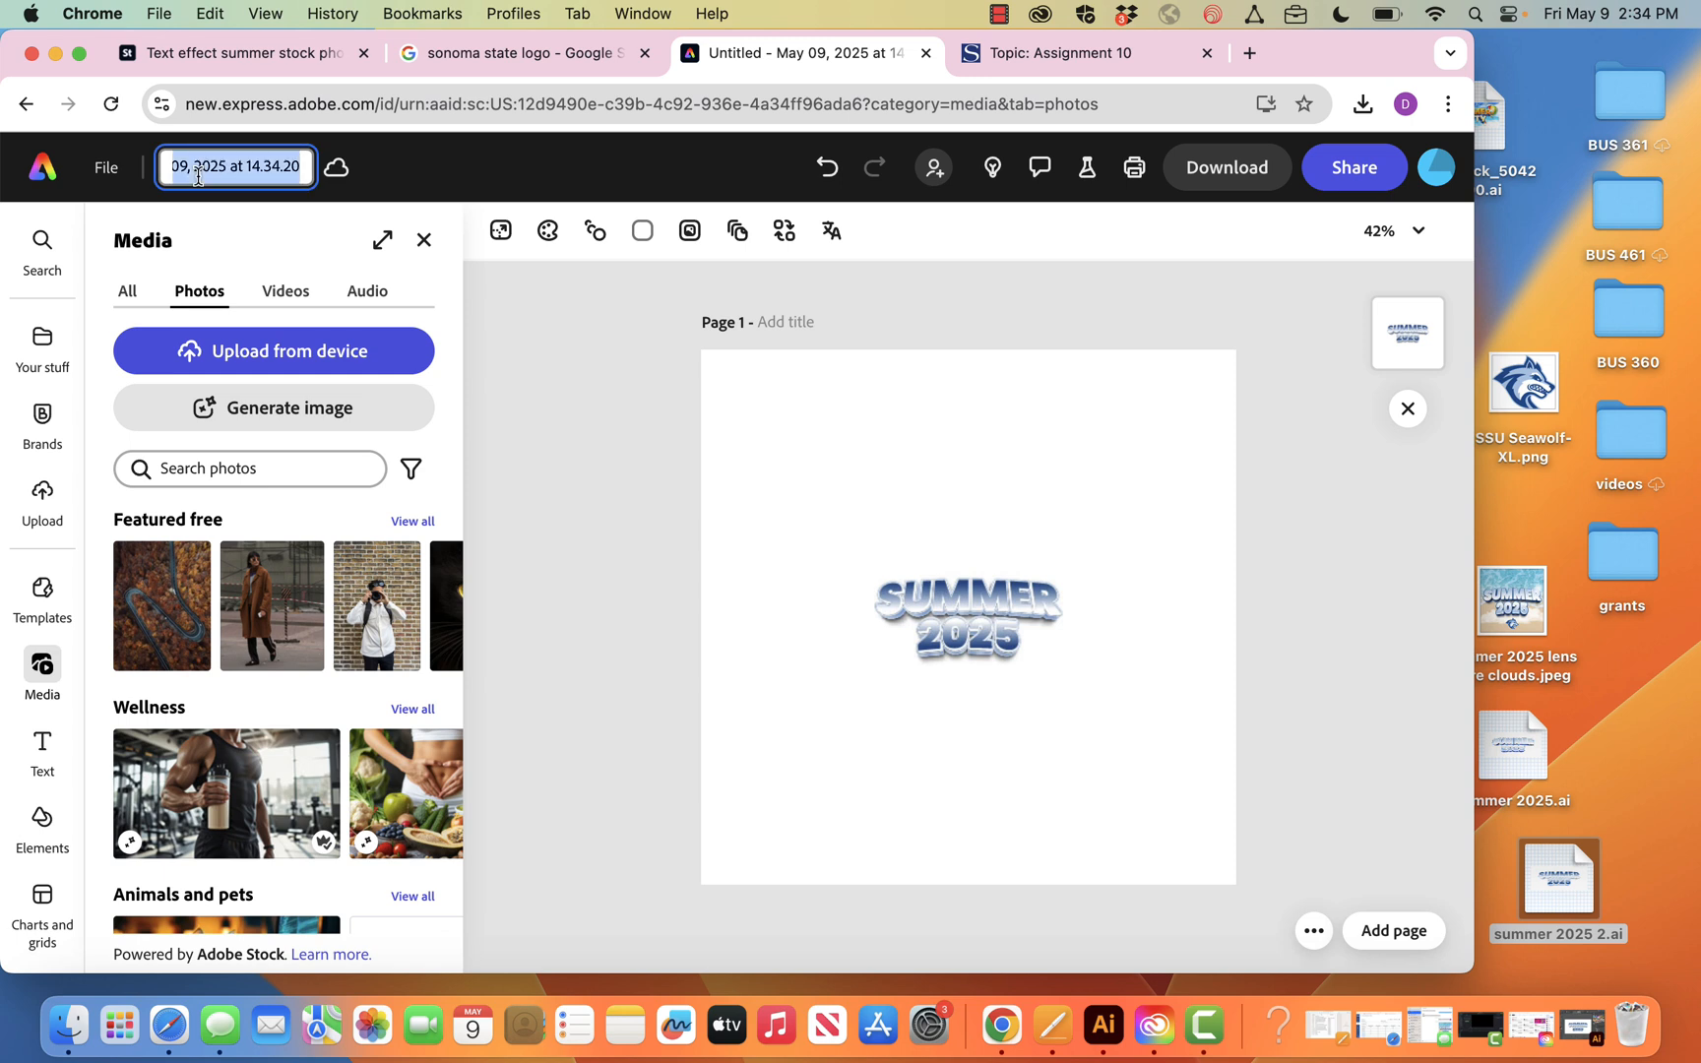
text(summer)
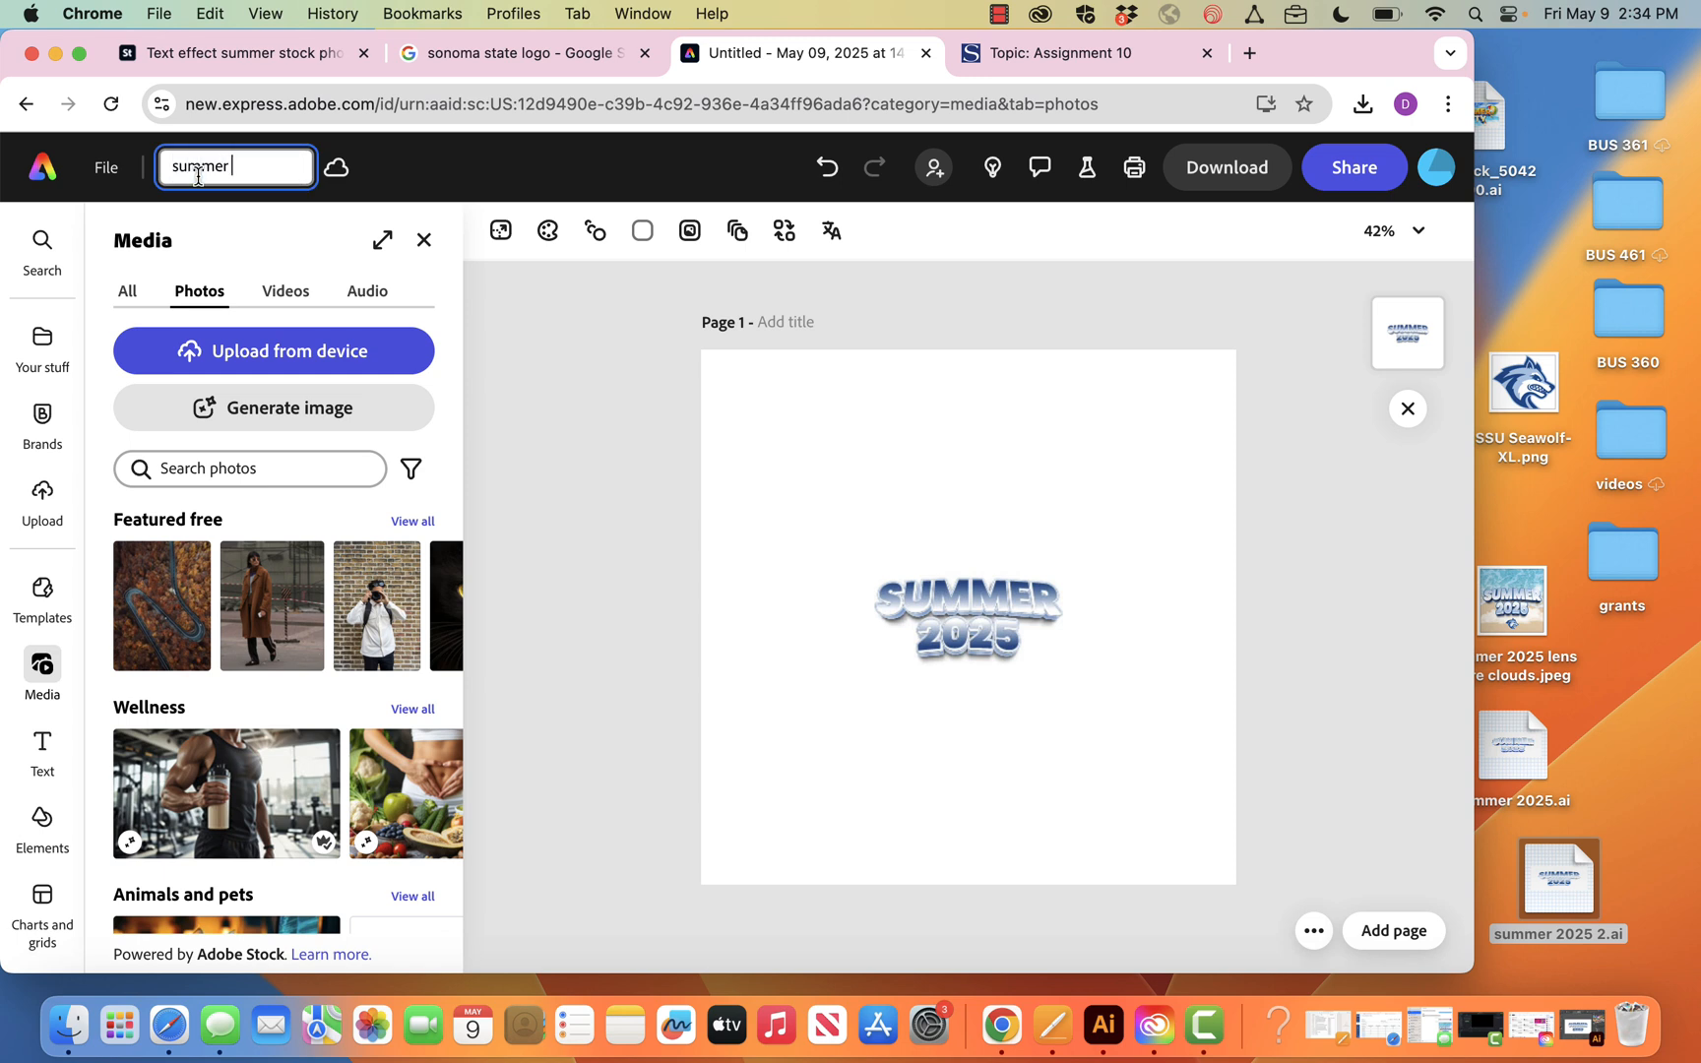
text( 2025 2)
click(574, 518)
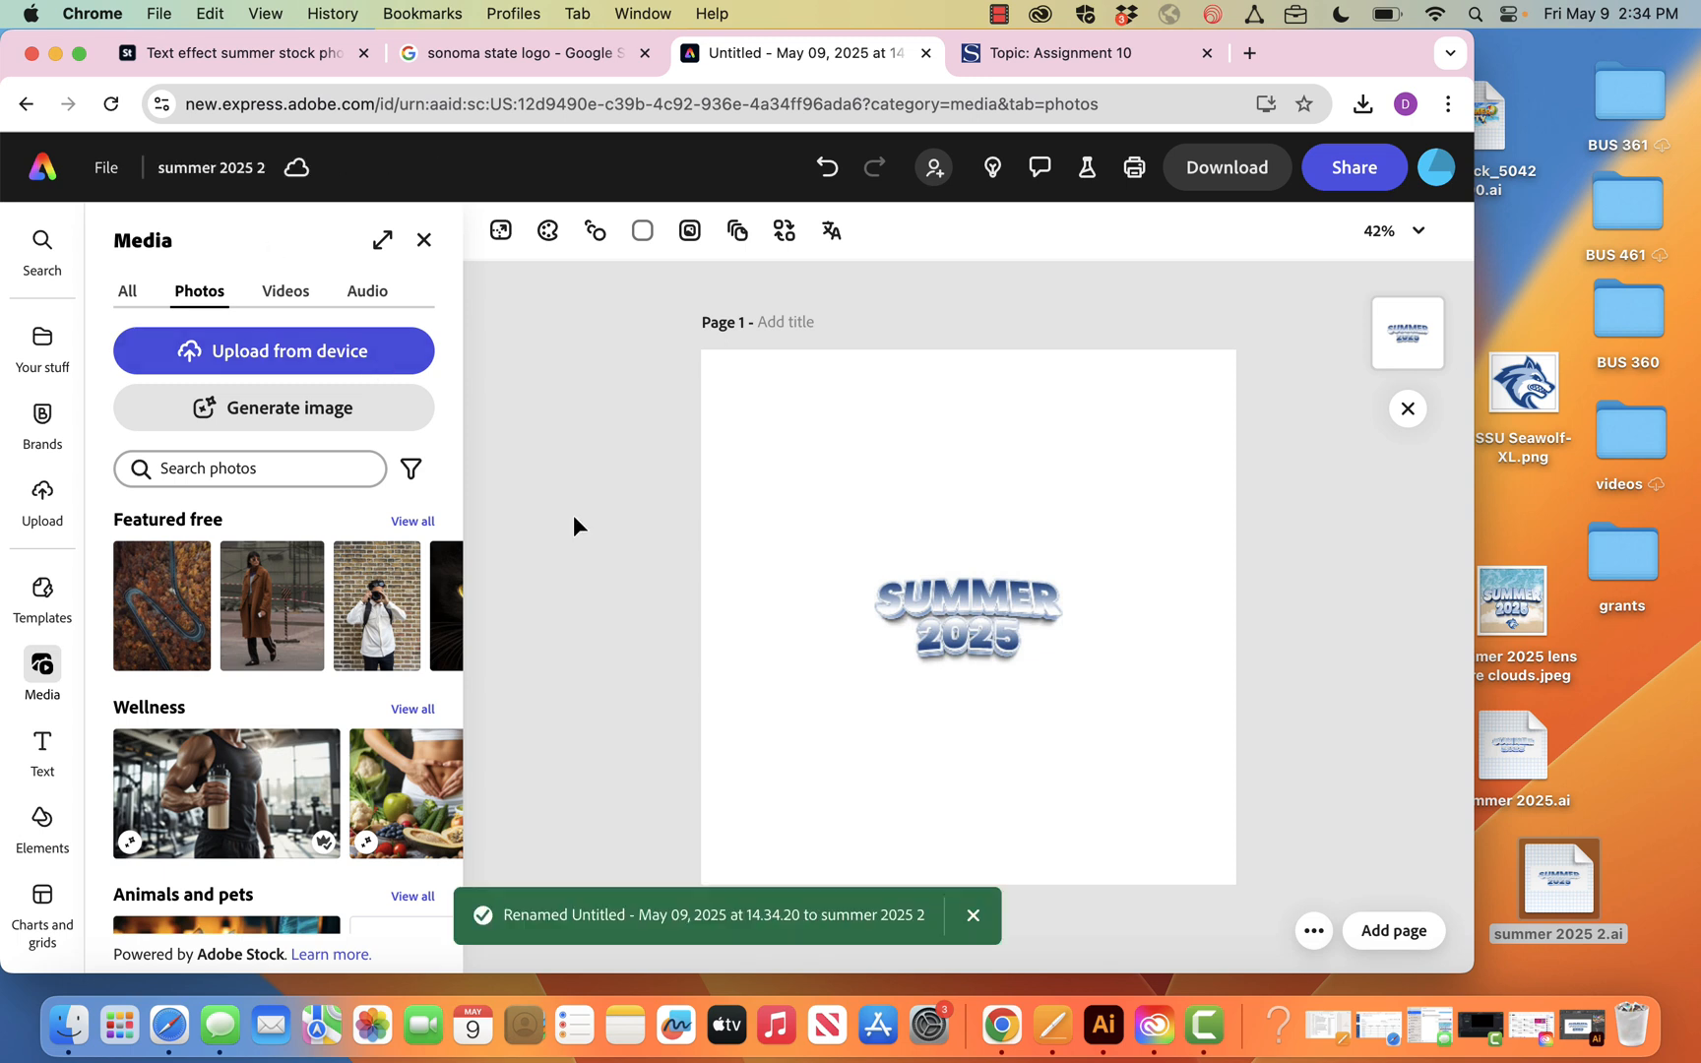
Enlarge the linked SUMMER 2025 artwork until its frame extends past both sides of the page, then deselect it
click(930, 601)
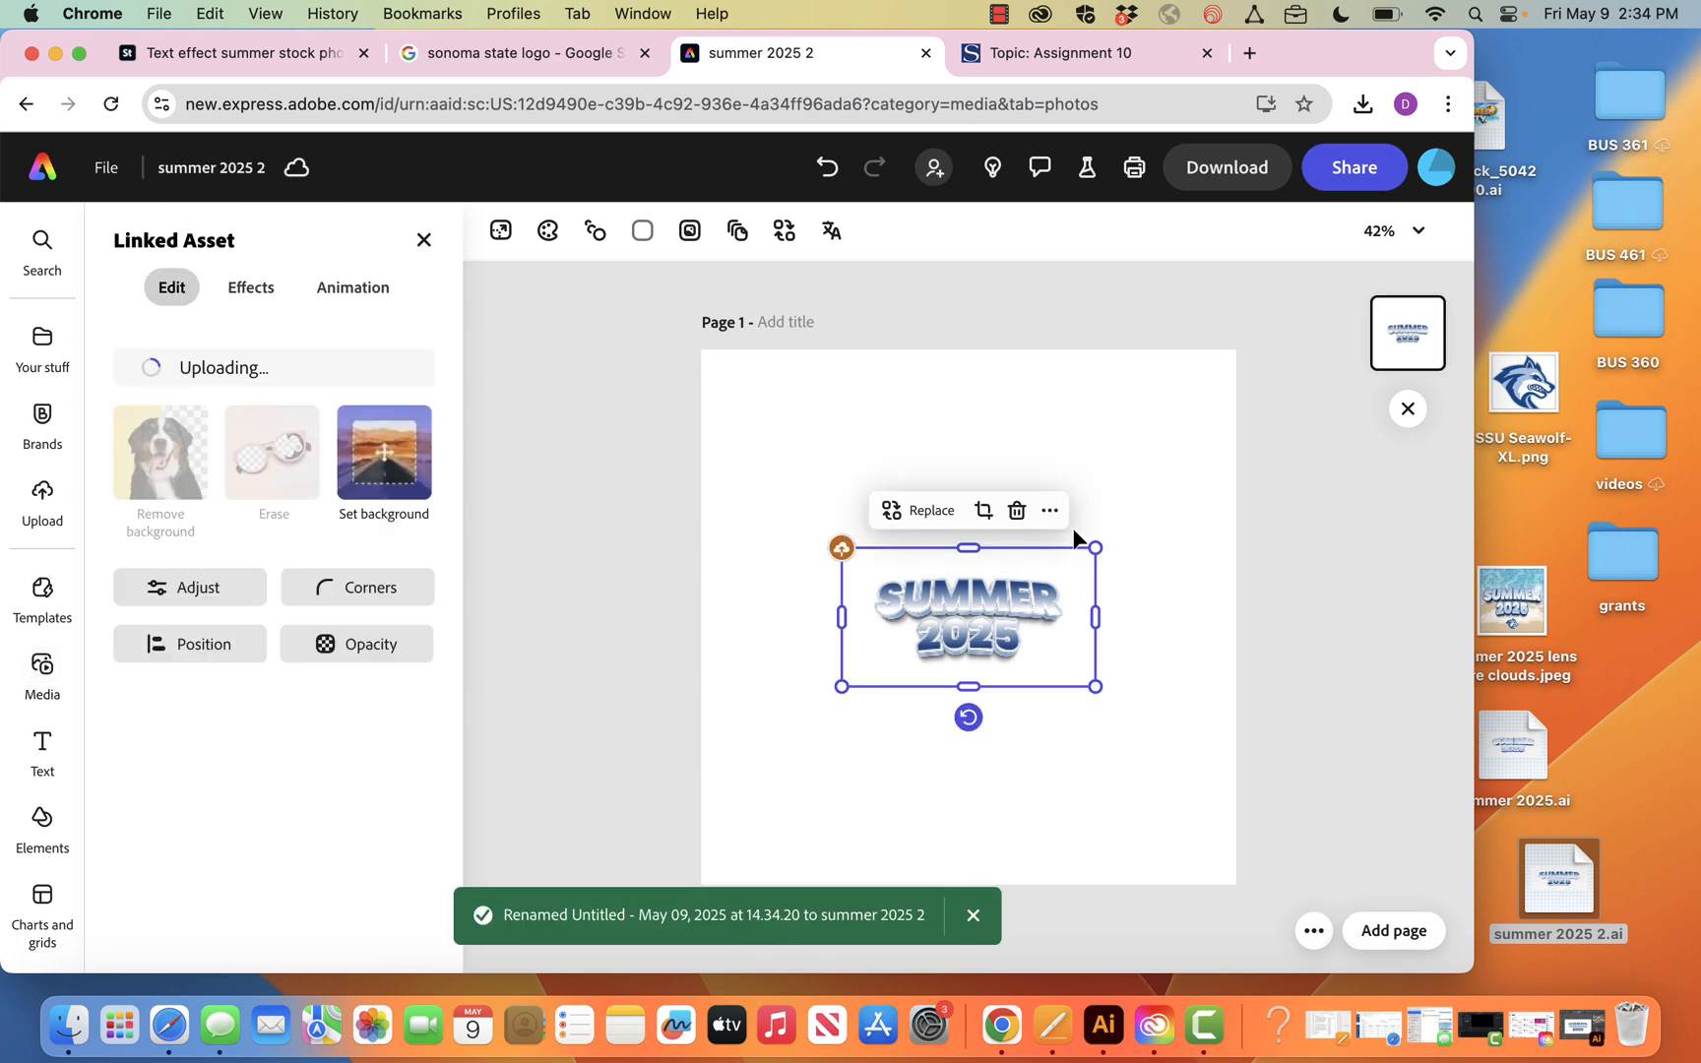
drag(1100, 542, 1271, 401)
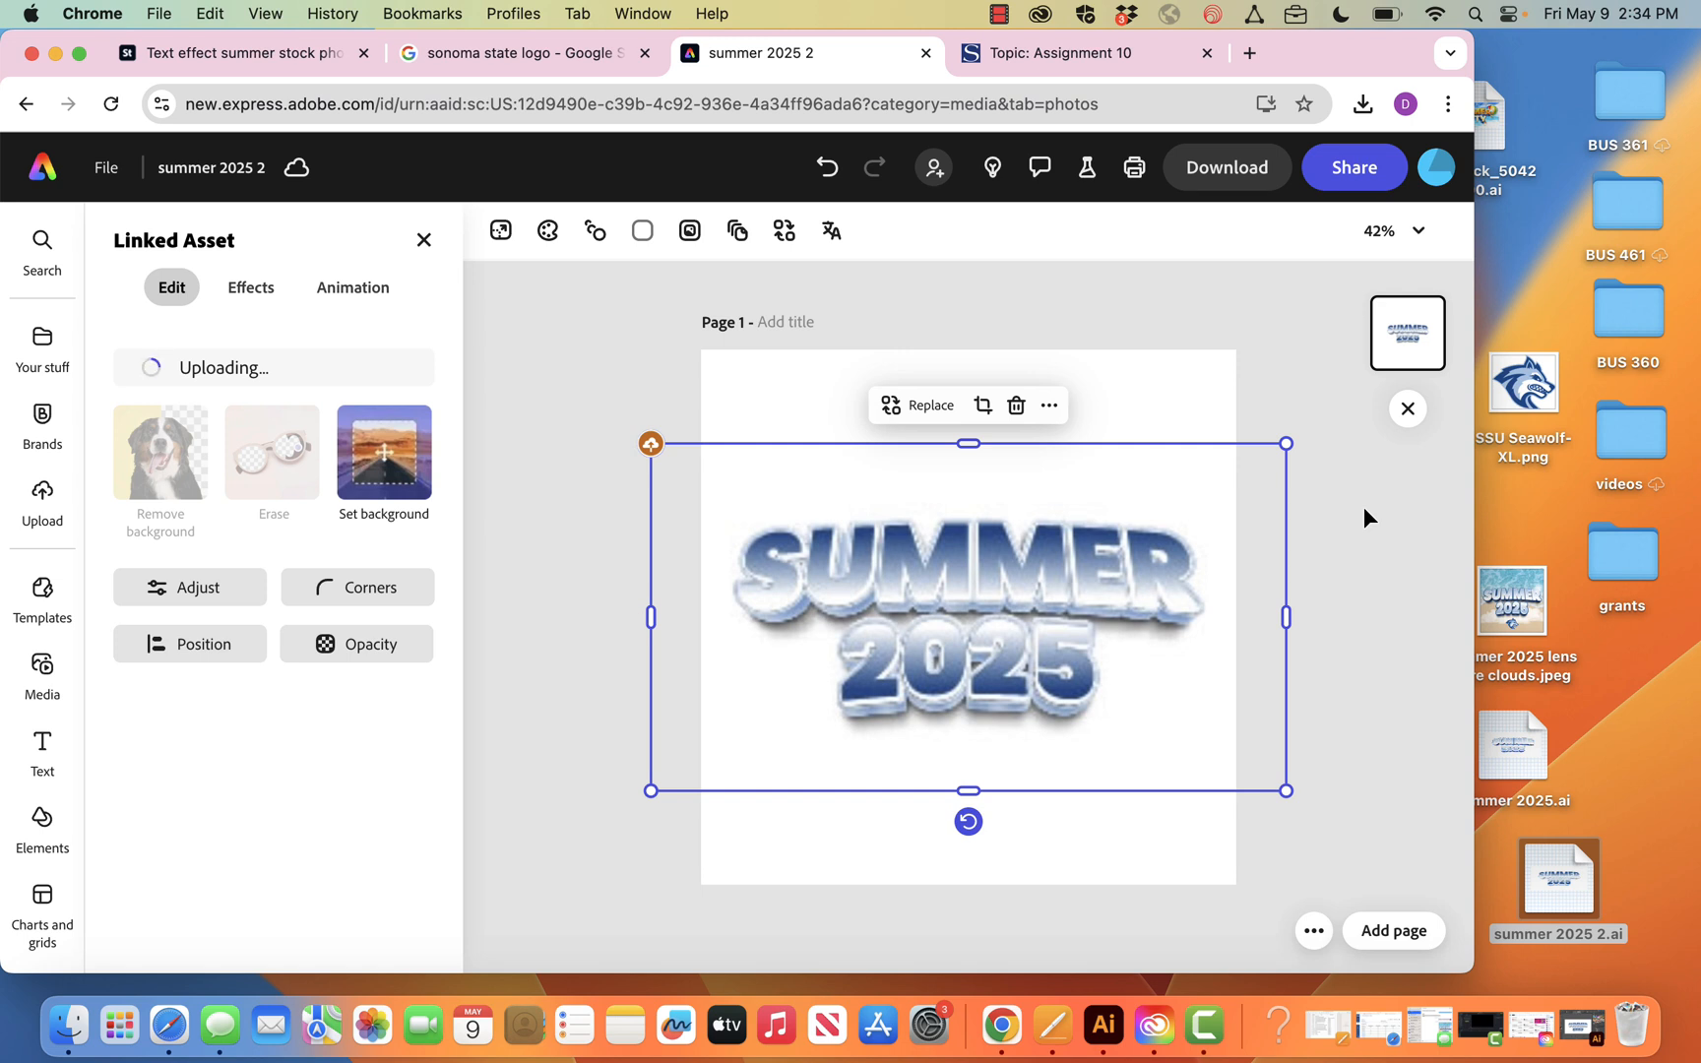
click(1363, 505)
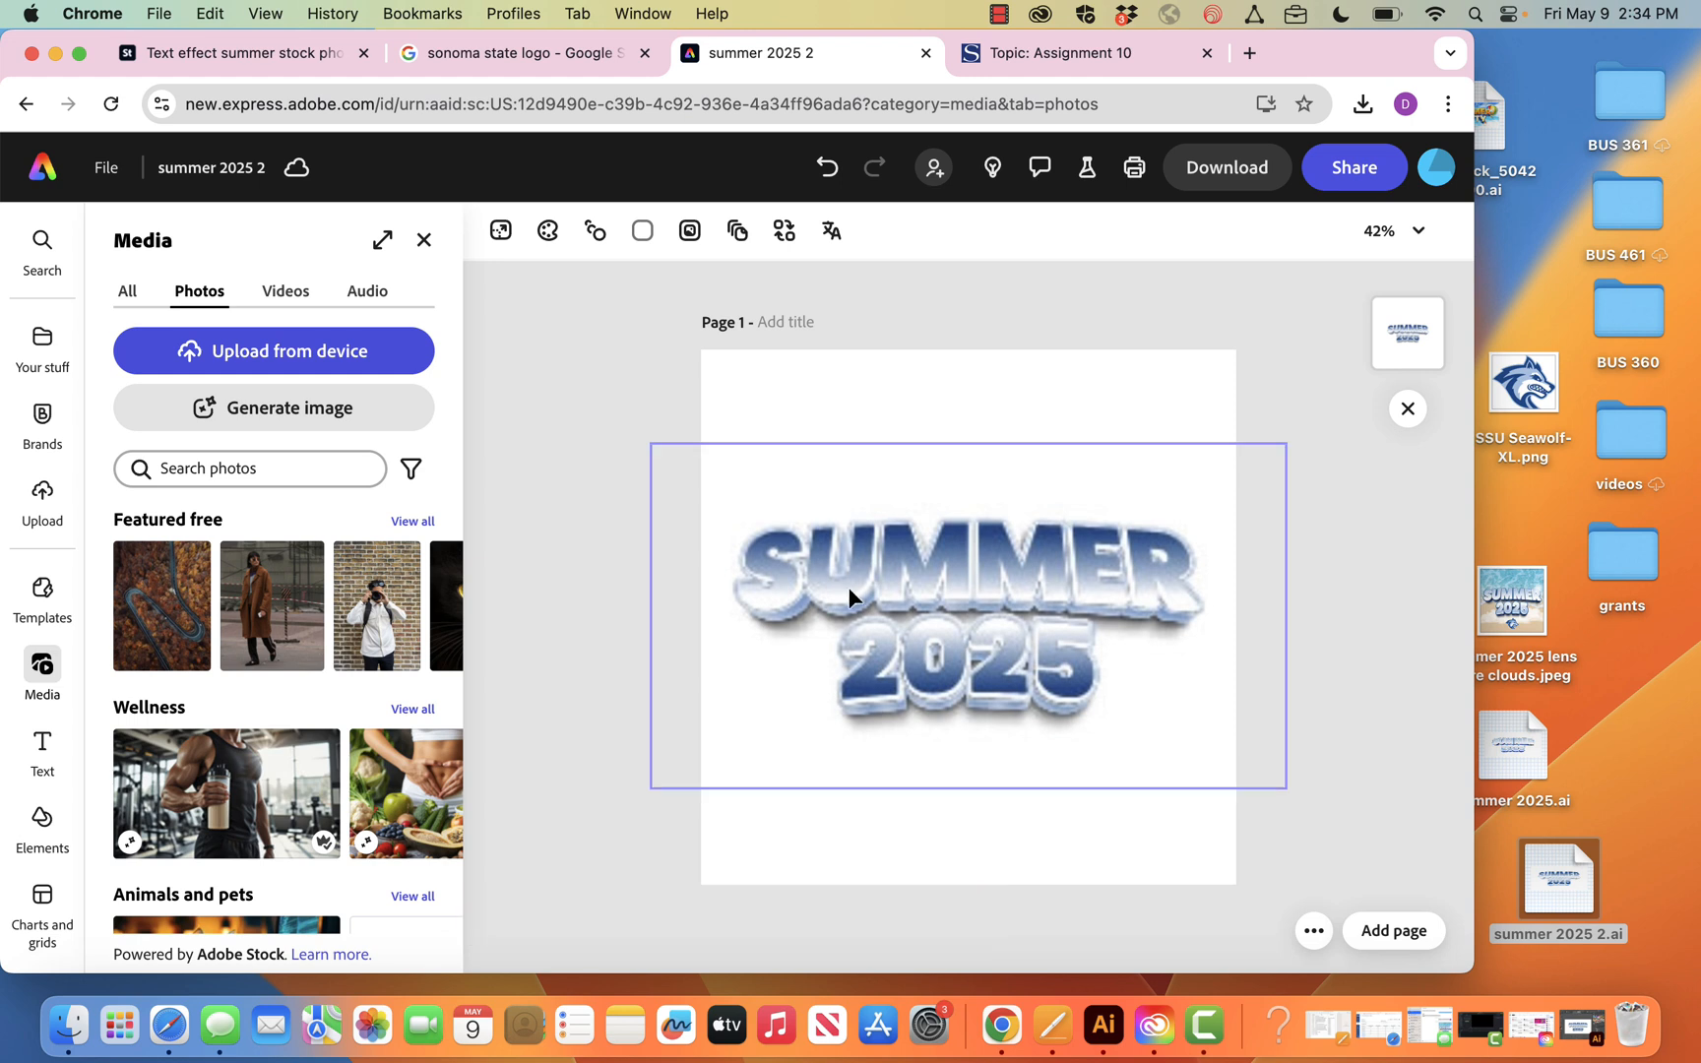
View the linked artwork's options for opening it in Illustrator, then deselect it without choosing one
click(1021, 550)
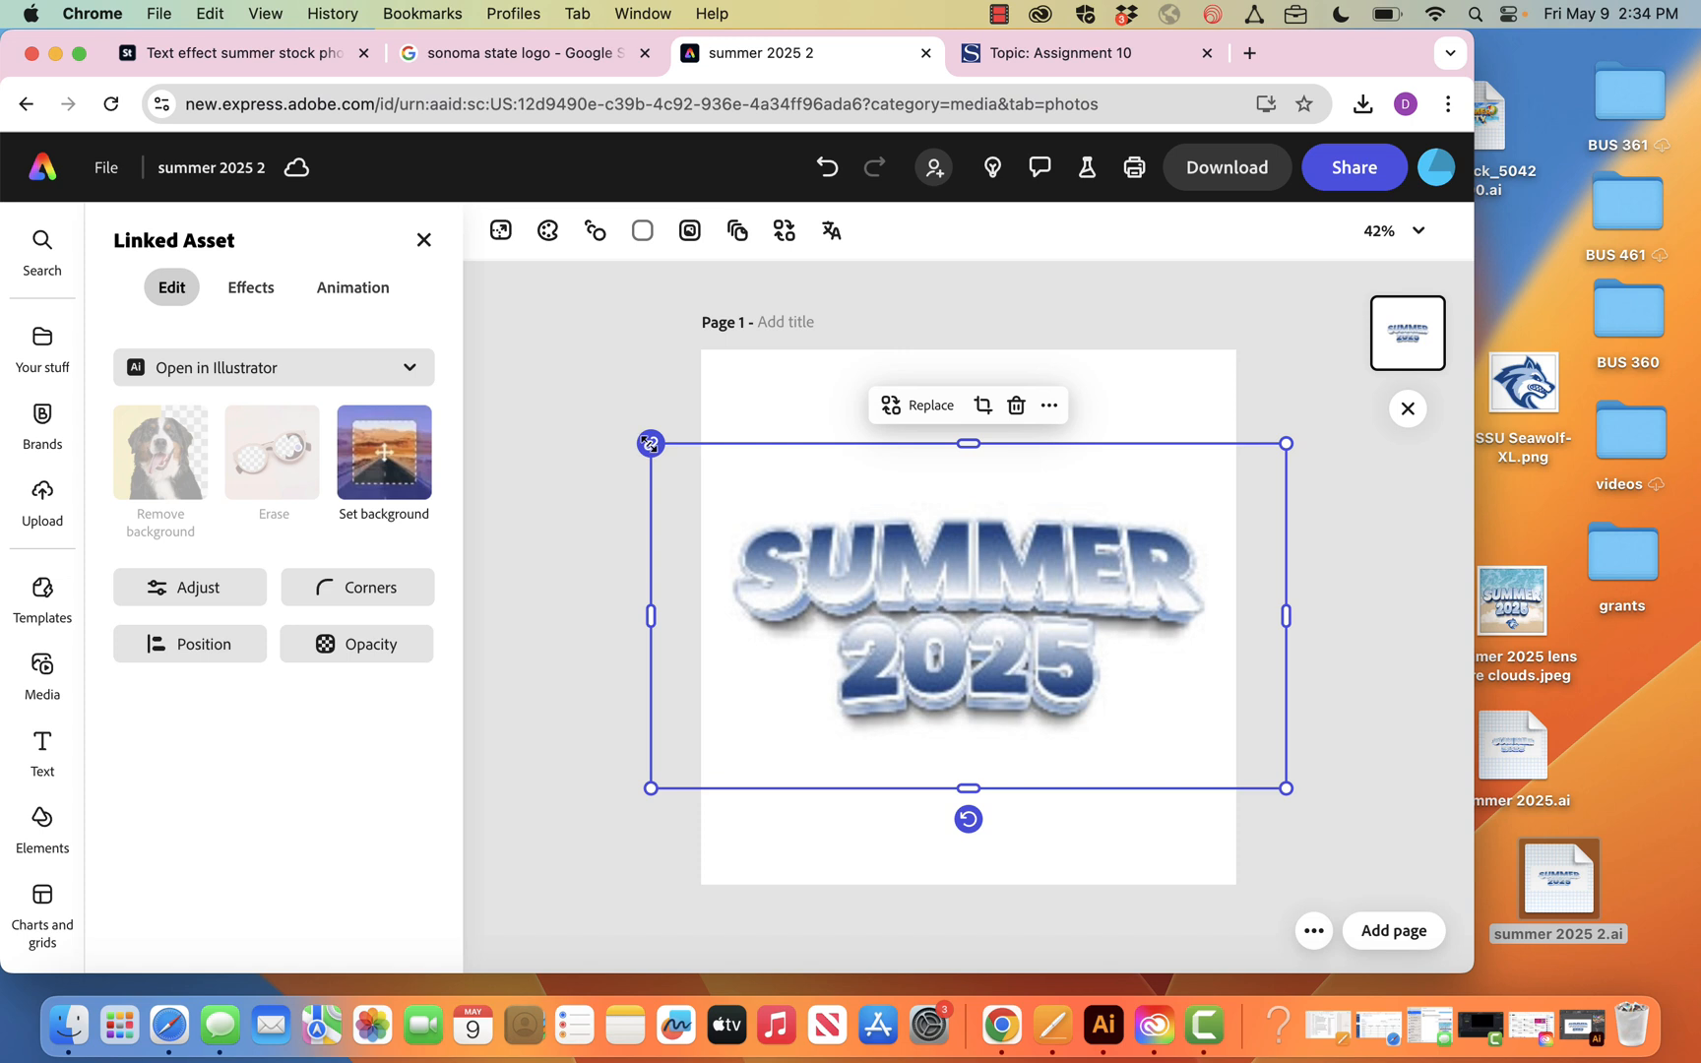
click(399, 368)
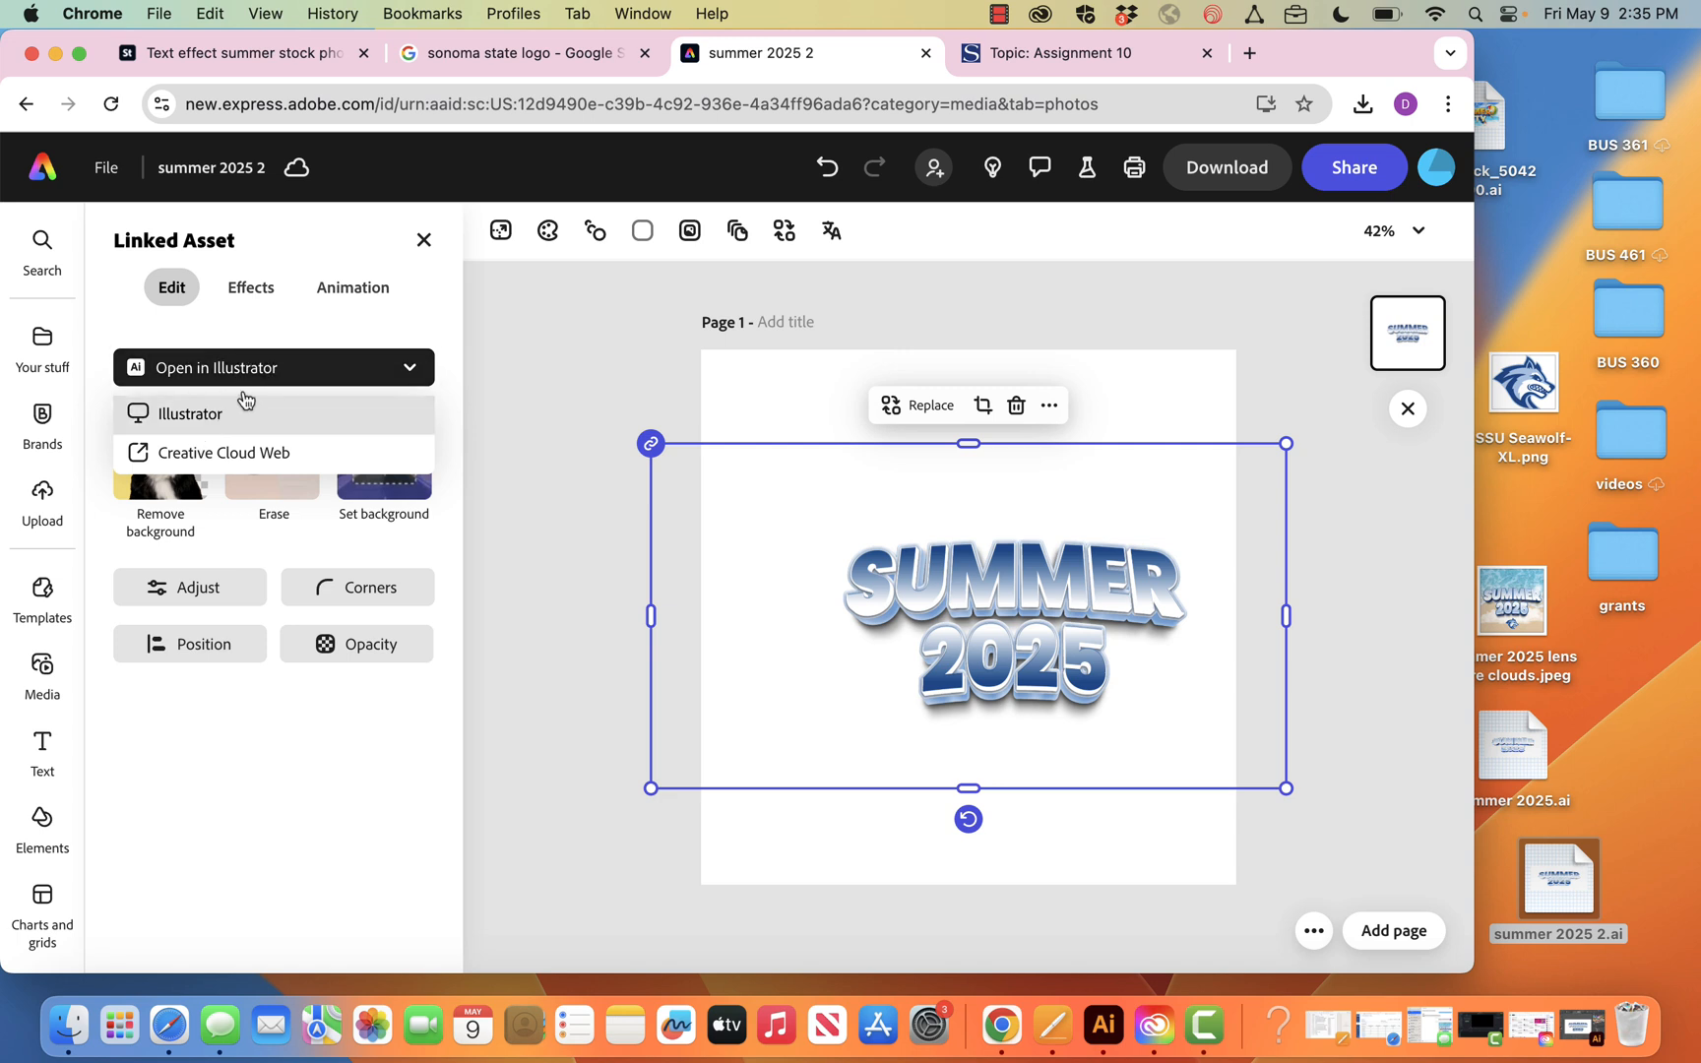
click(547, 376)
click(548, 376)
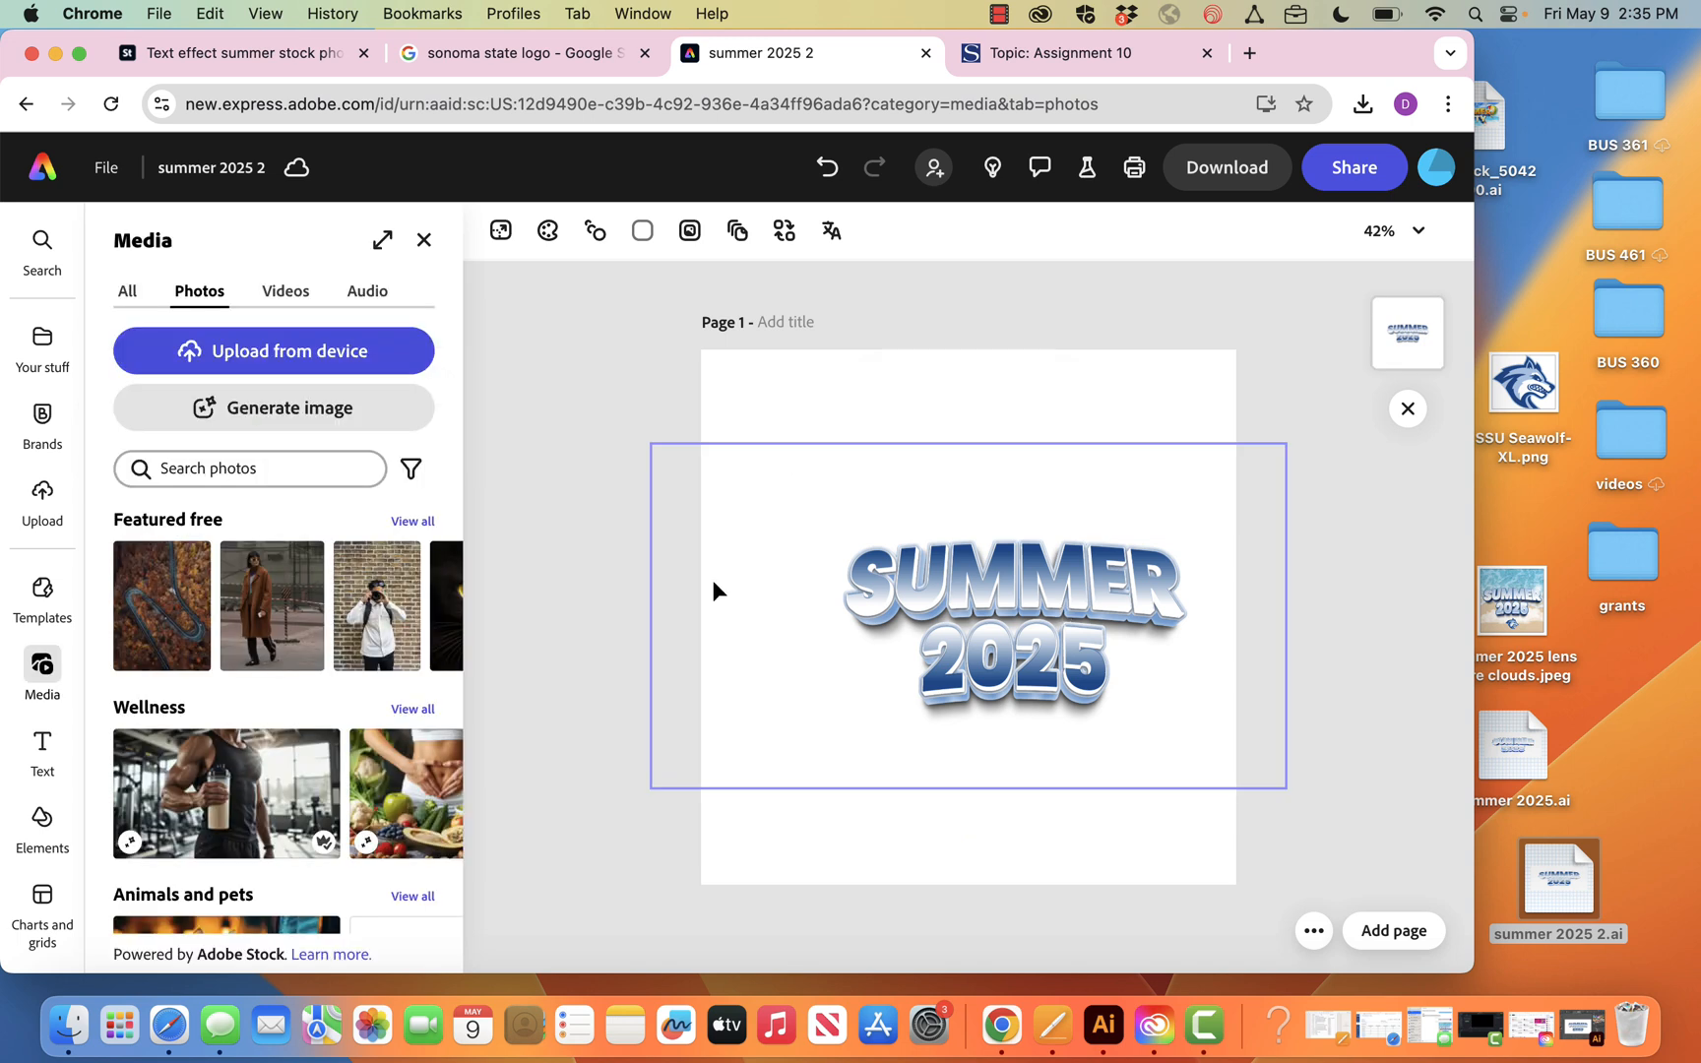
Crop both sides of the linked artwork's frame to the page edges and shift it so the lettering is centred horizontally
click(731, 597)
drag(652, 614, 701, 616)
drag(1284, 615, 1237, 612)
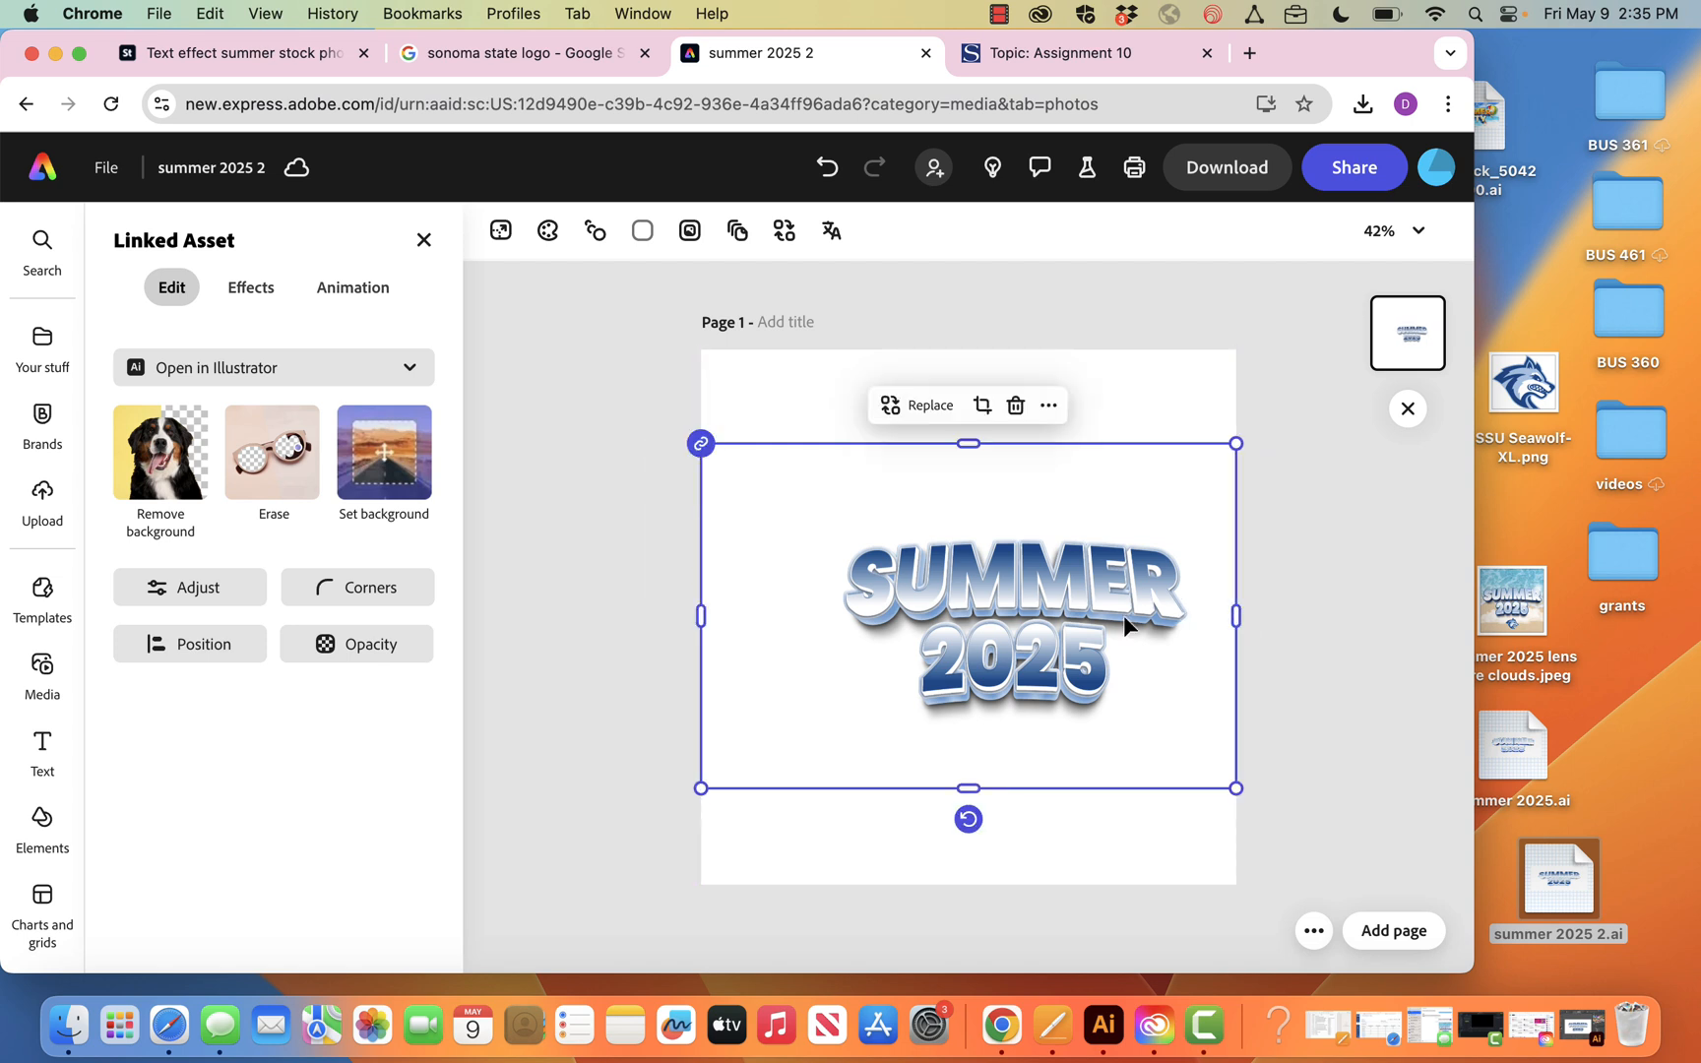
drag(1005, 607, 958, 603)
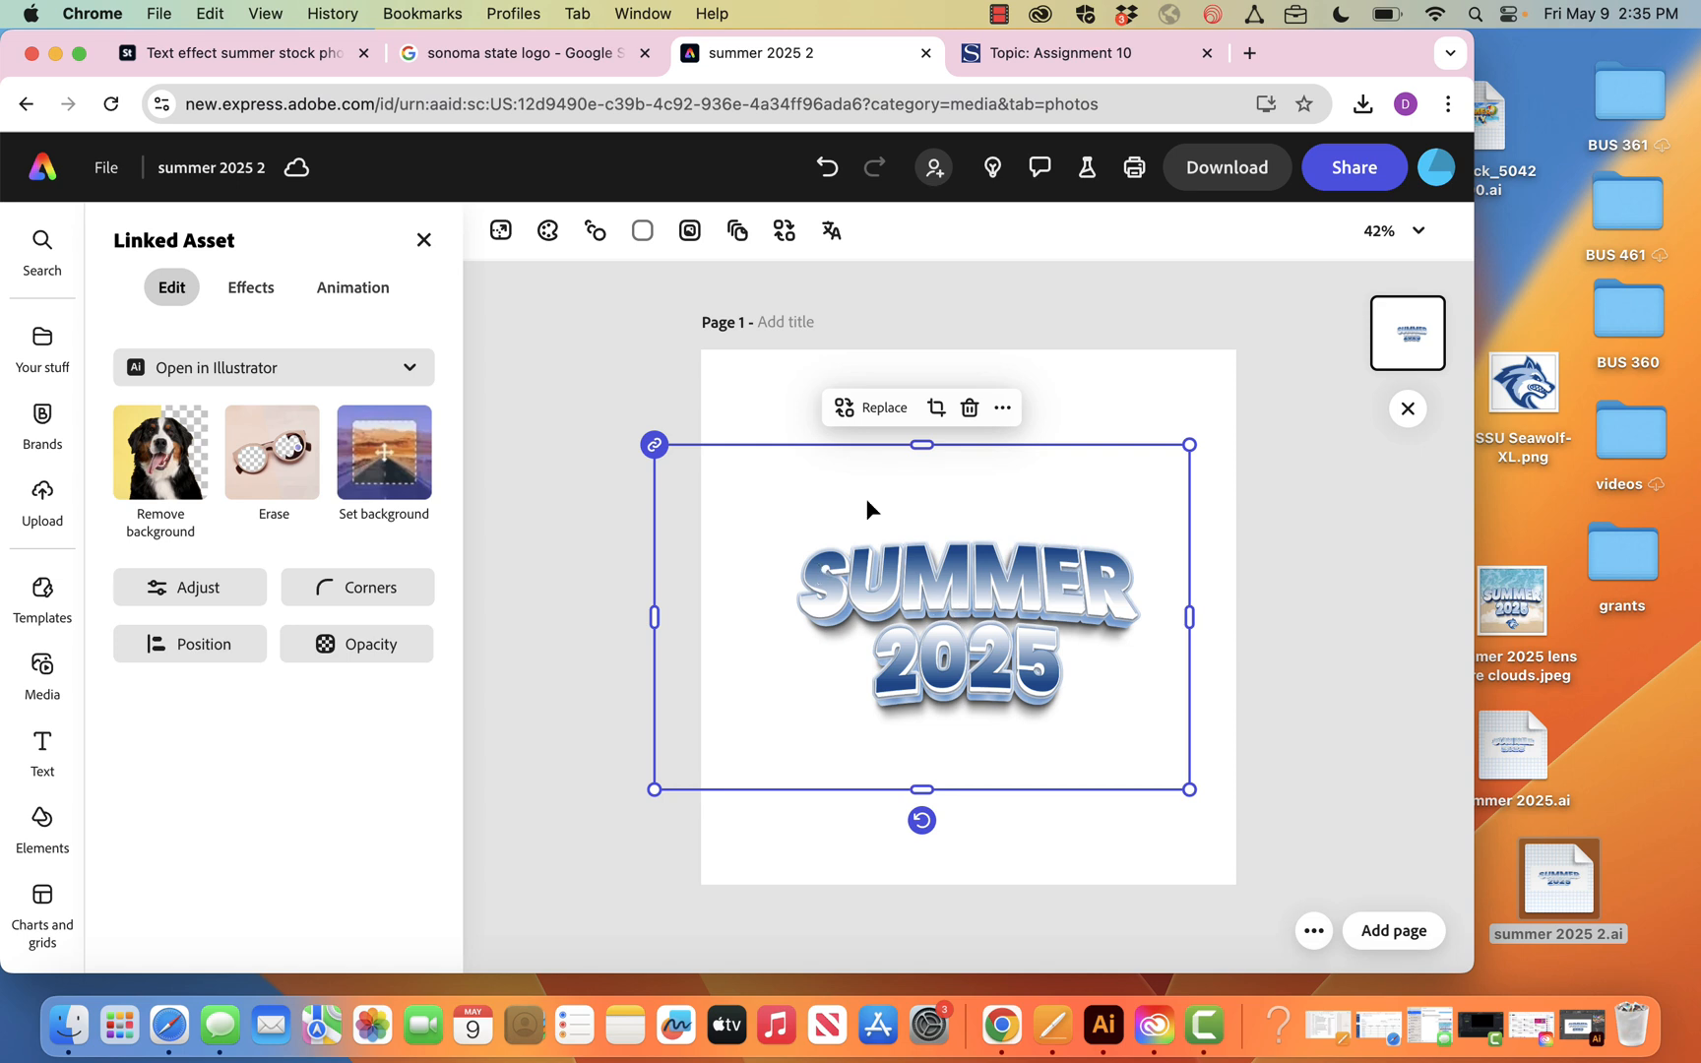
mouse_move(876, 512)
mouse_down()
mouse_move(918, 509)
mouse_move(870, 517)
mouse_up()
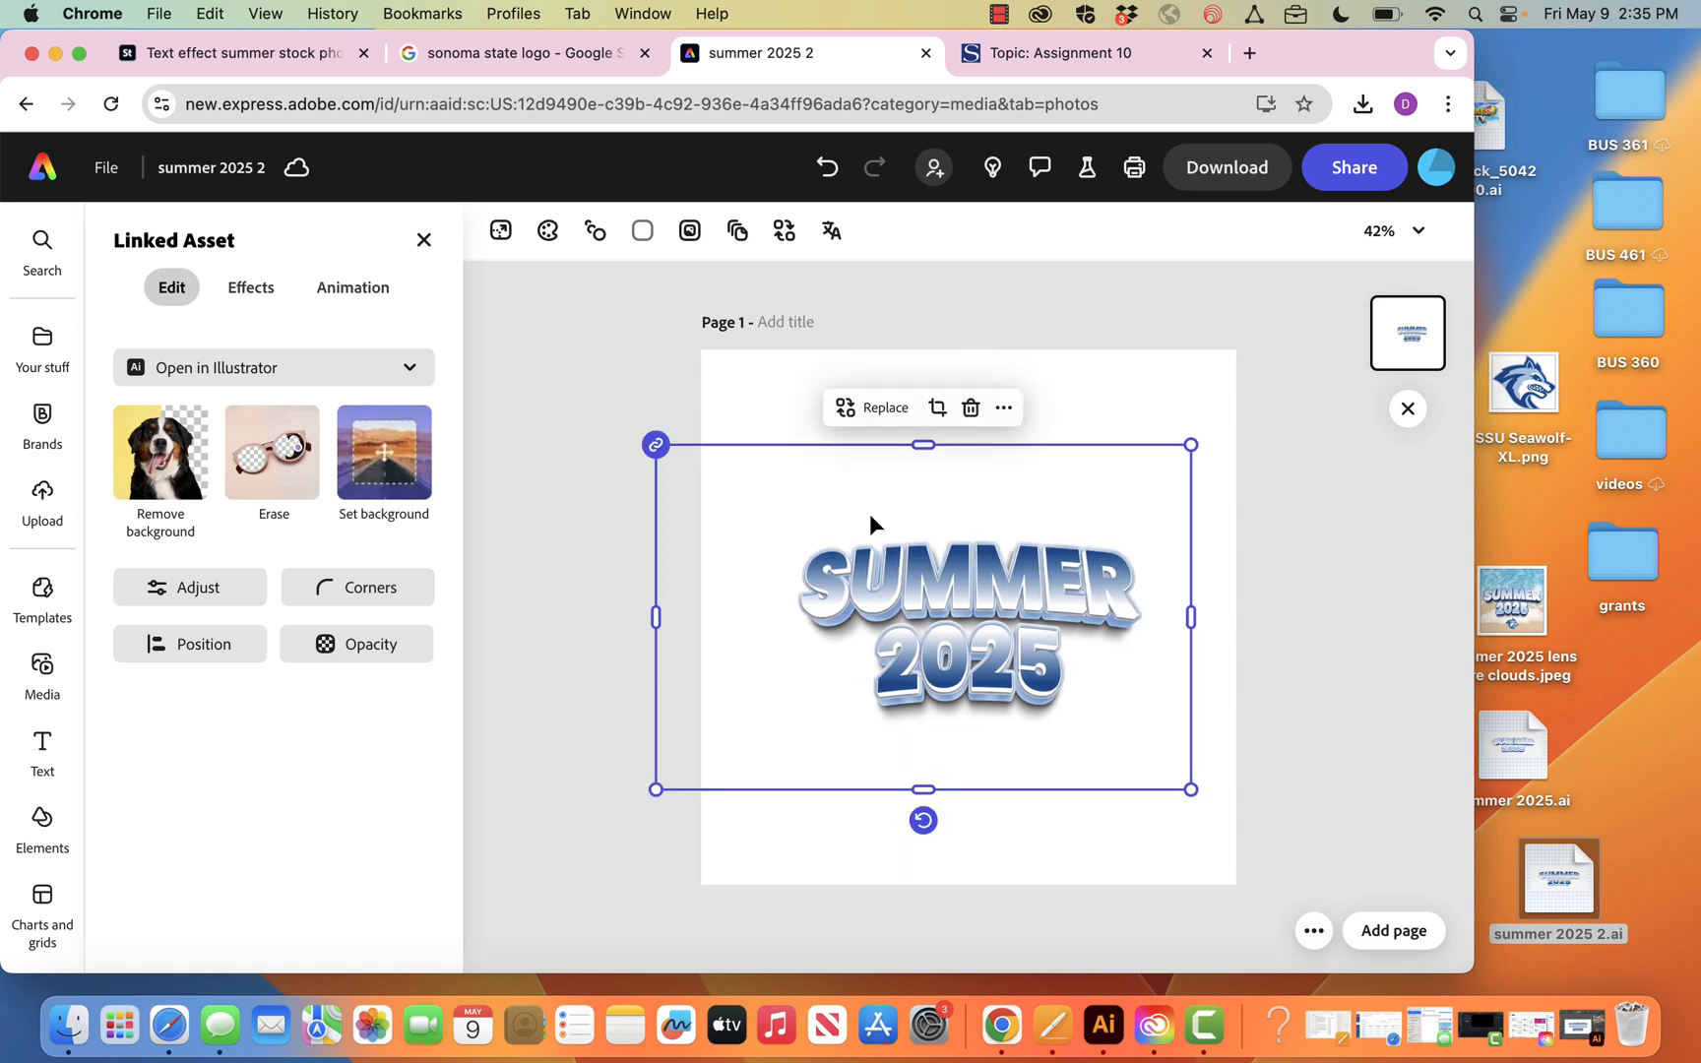
drag(992, 499, 984, 499)
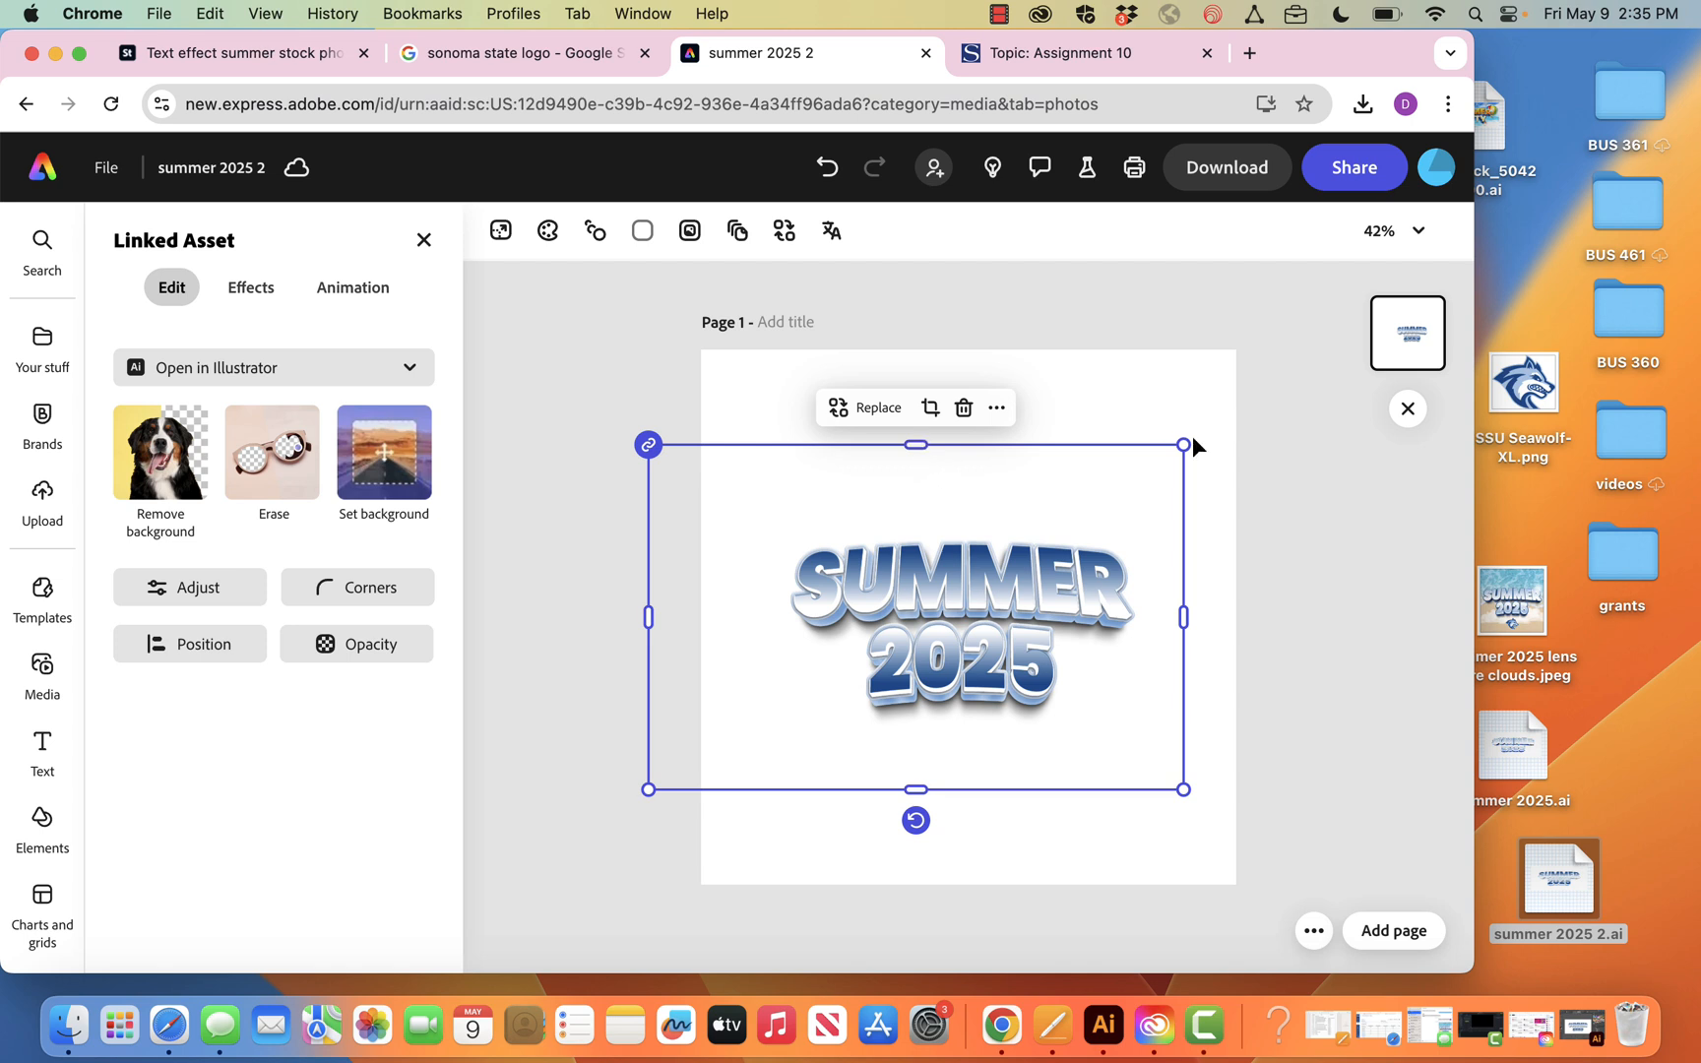
Enlarge the linked SUMMER 2025 artwork so the lettering nearly fills the page width, re-centre it, and deselect it
drag(1185, 442, 1266, 374)
drag(1059, 599, 1048, 595)
click(1320, 555)
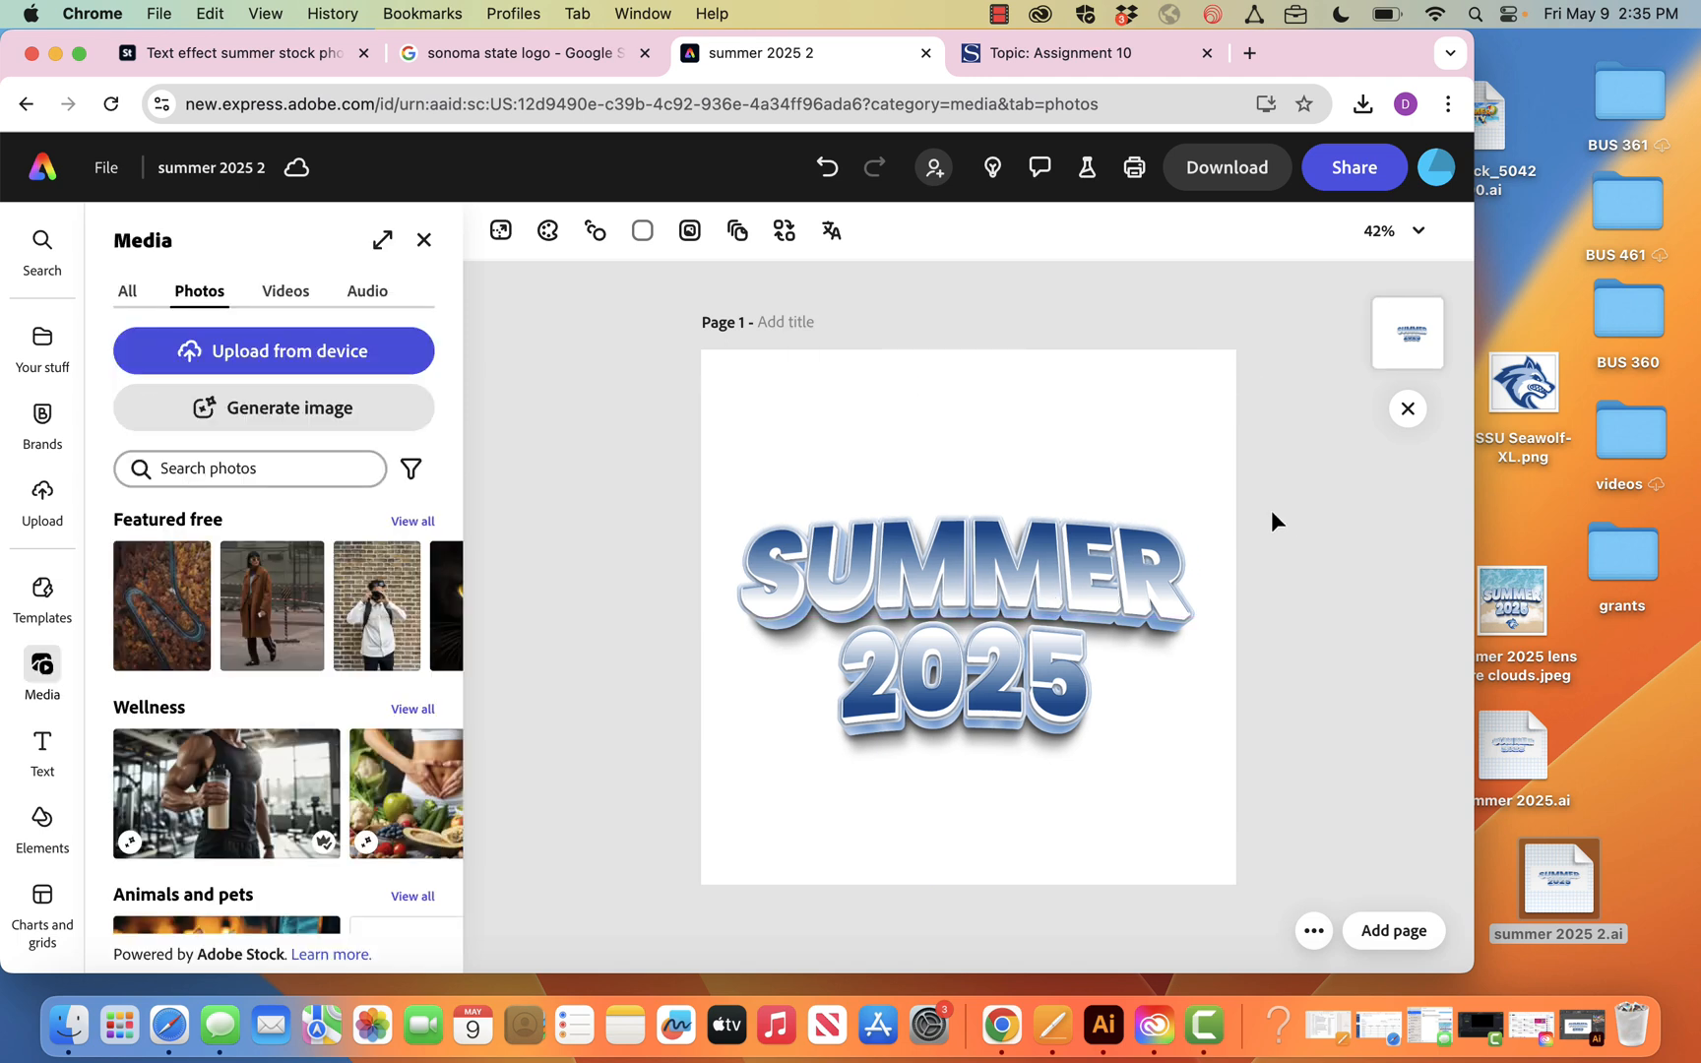
Make the page background transparent
click(642, 231)
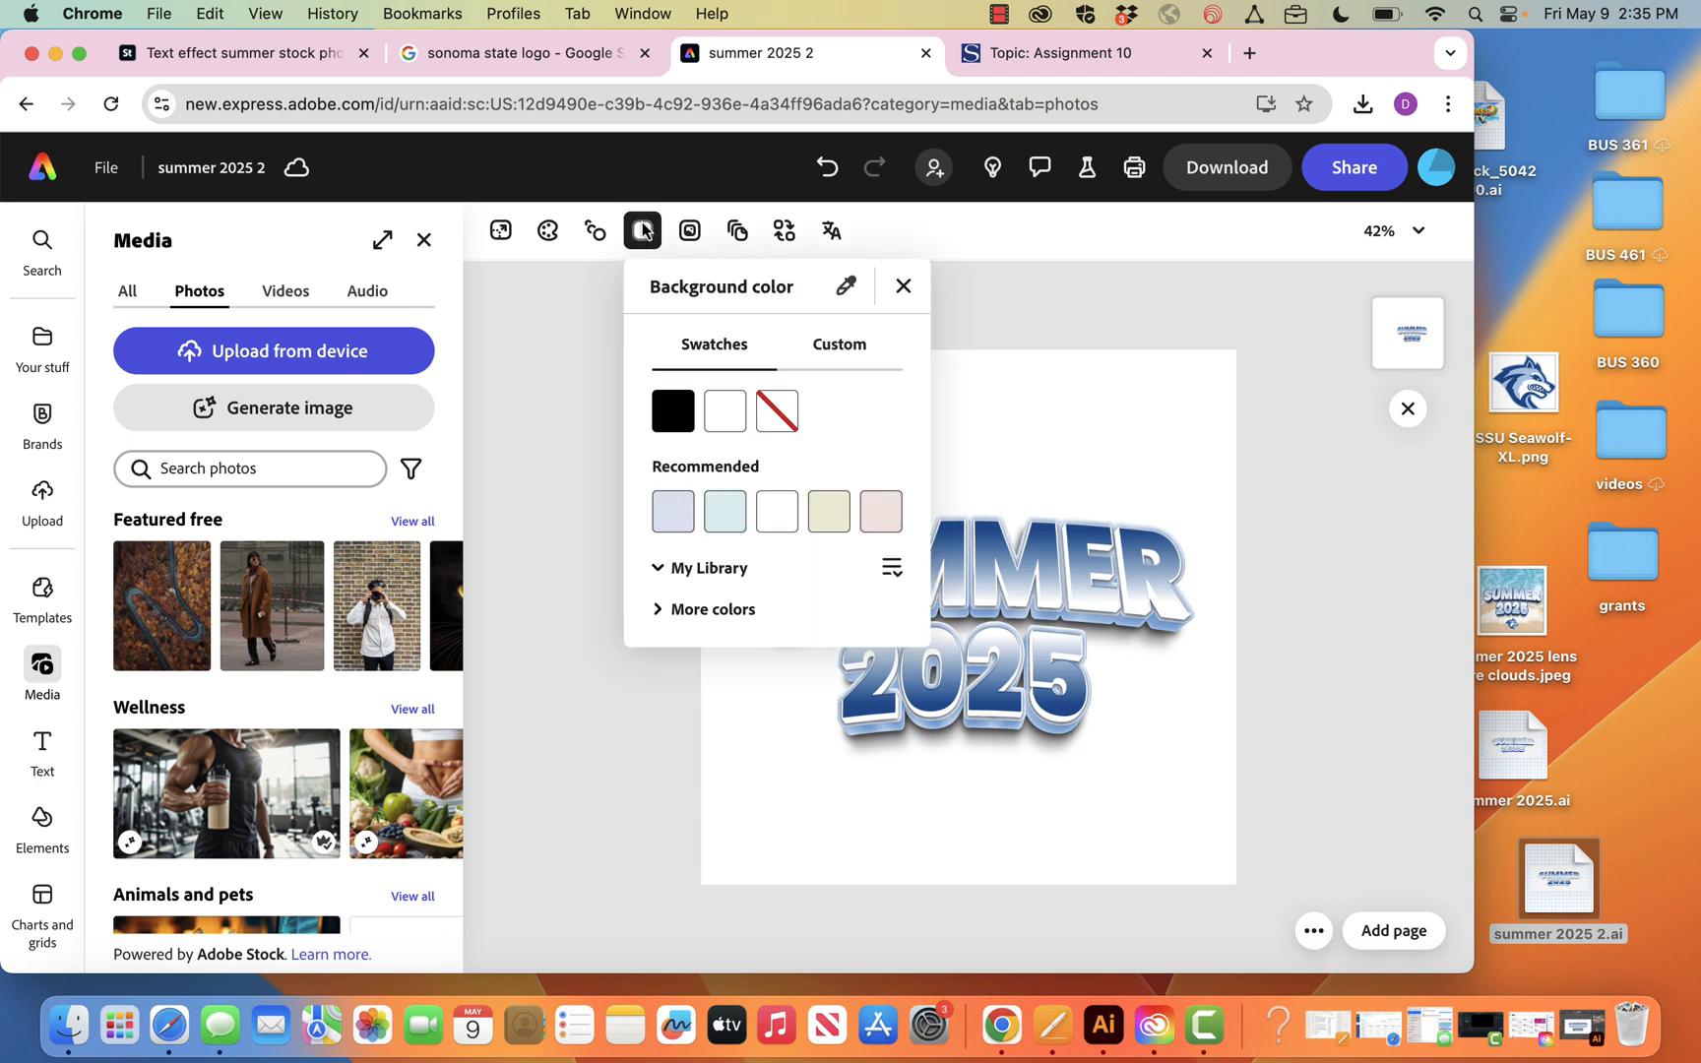
click(788, 415)
click(1033, 316)
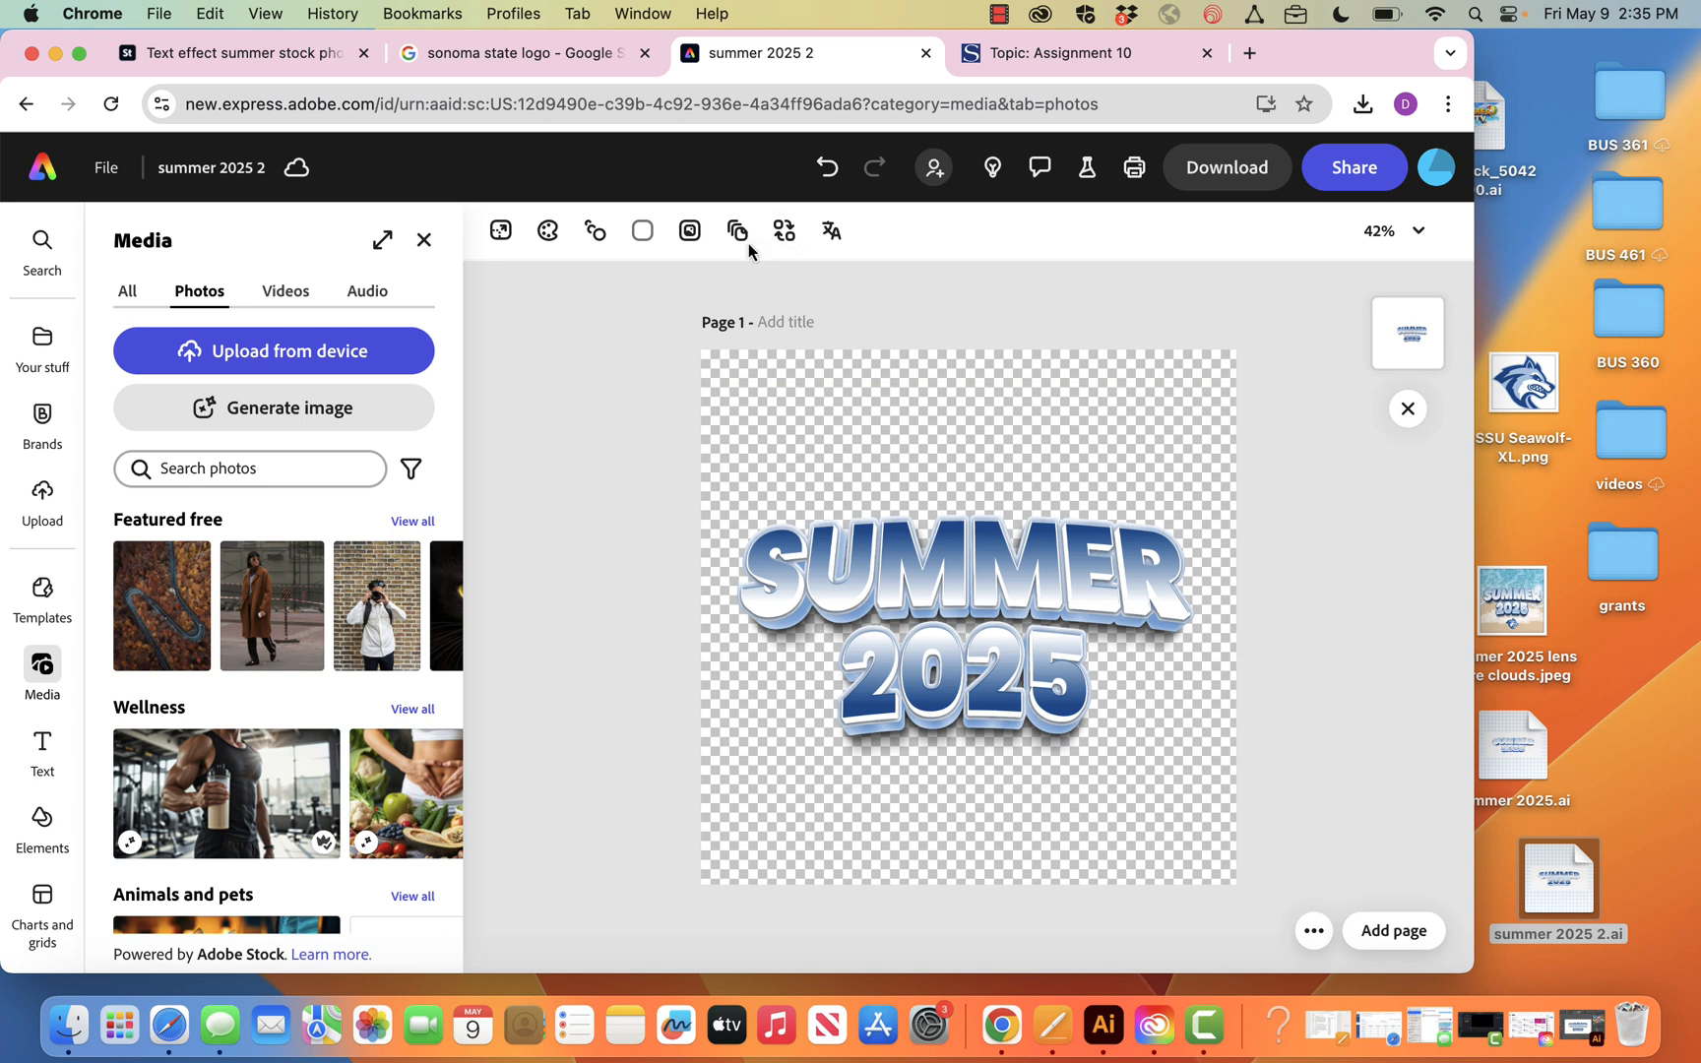
Search the photos for beach and add the overhead shoreline photo as a separate image without replacing the linked artwork
click(231, 467)
text(beach)
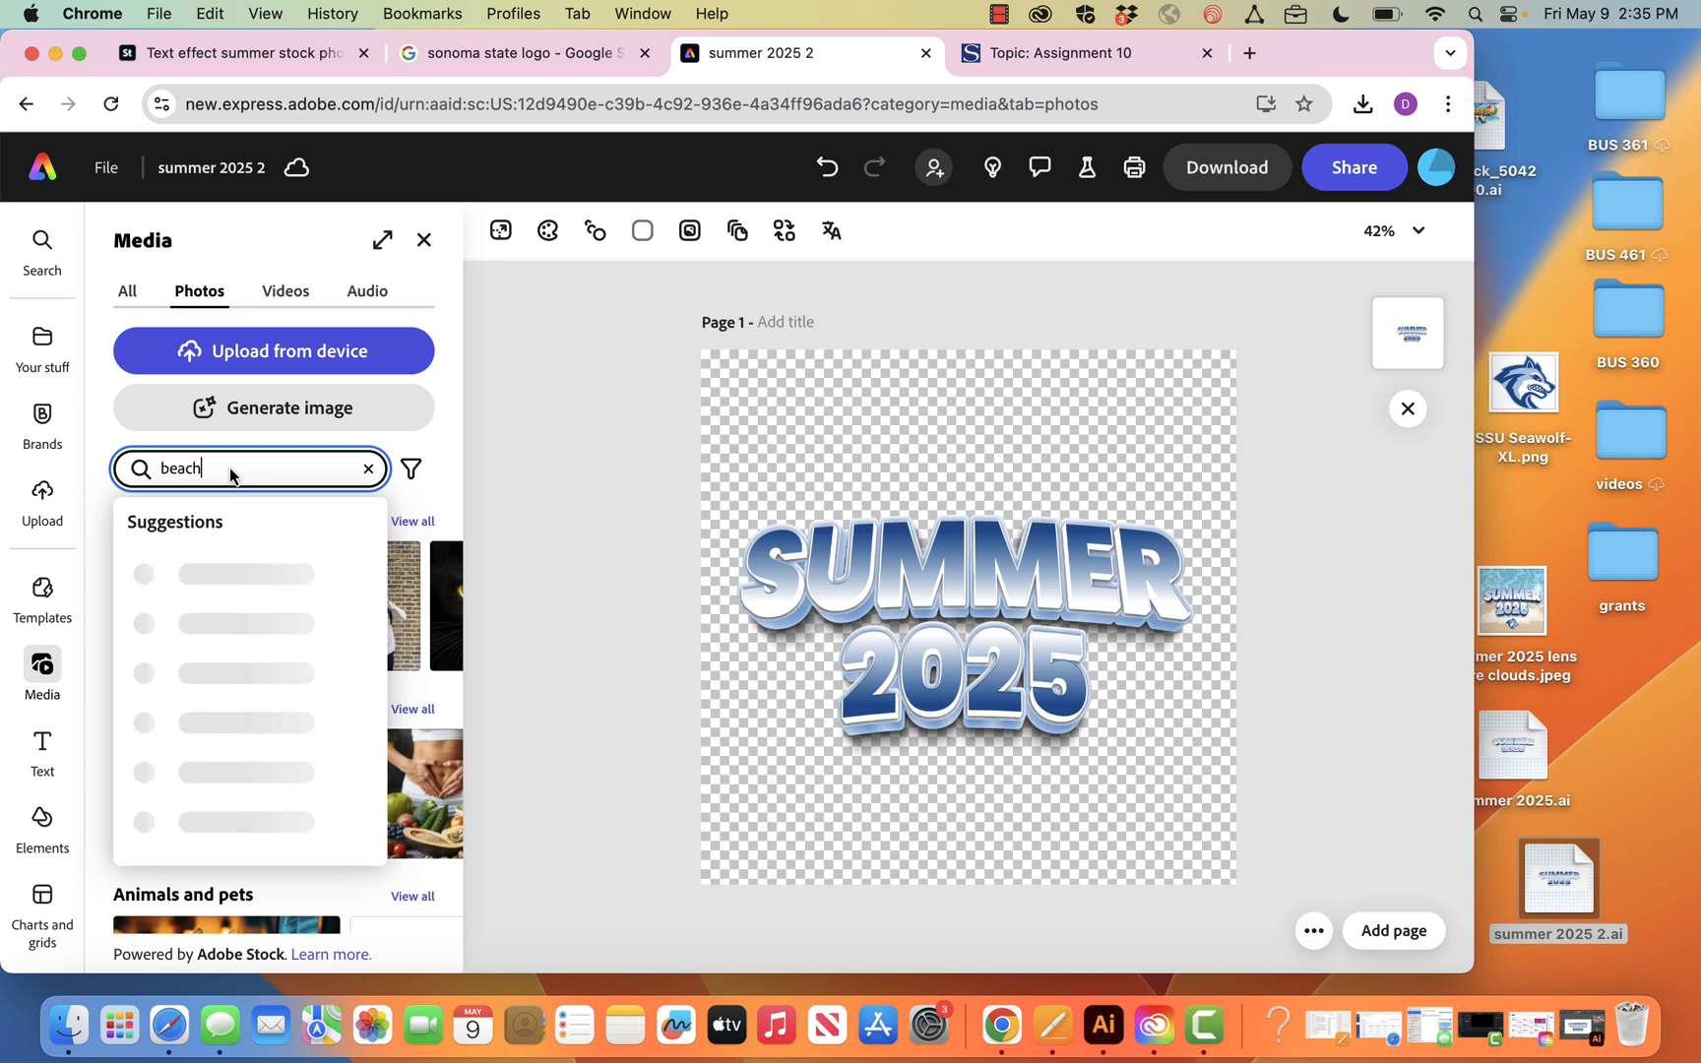
key(Return)
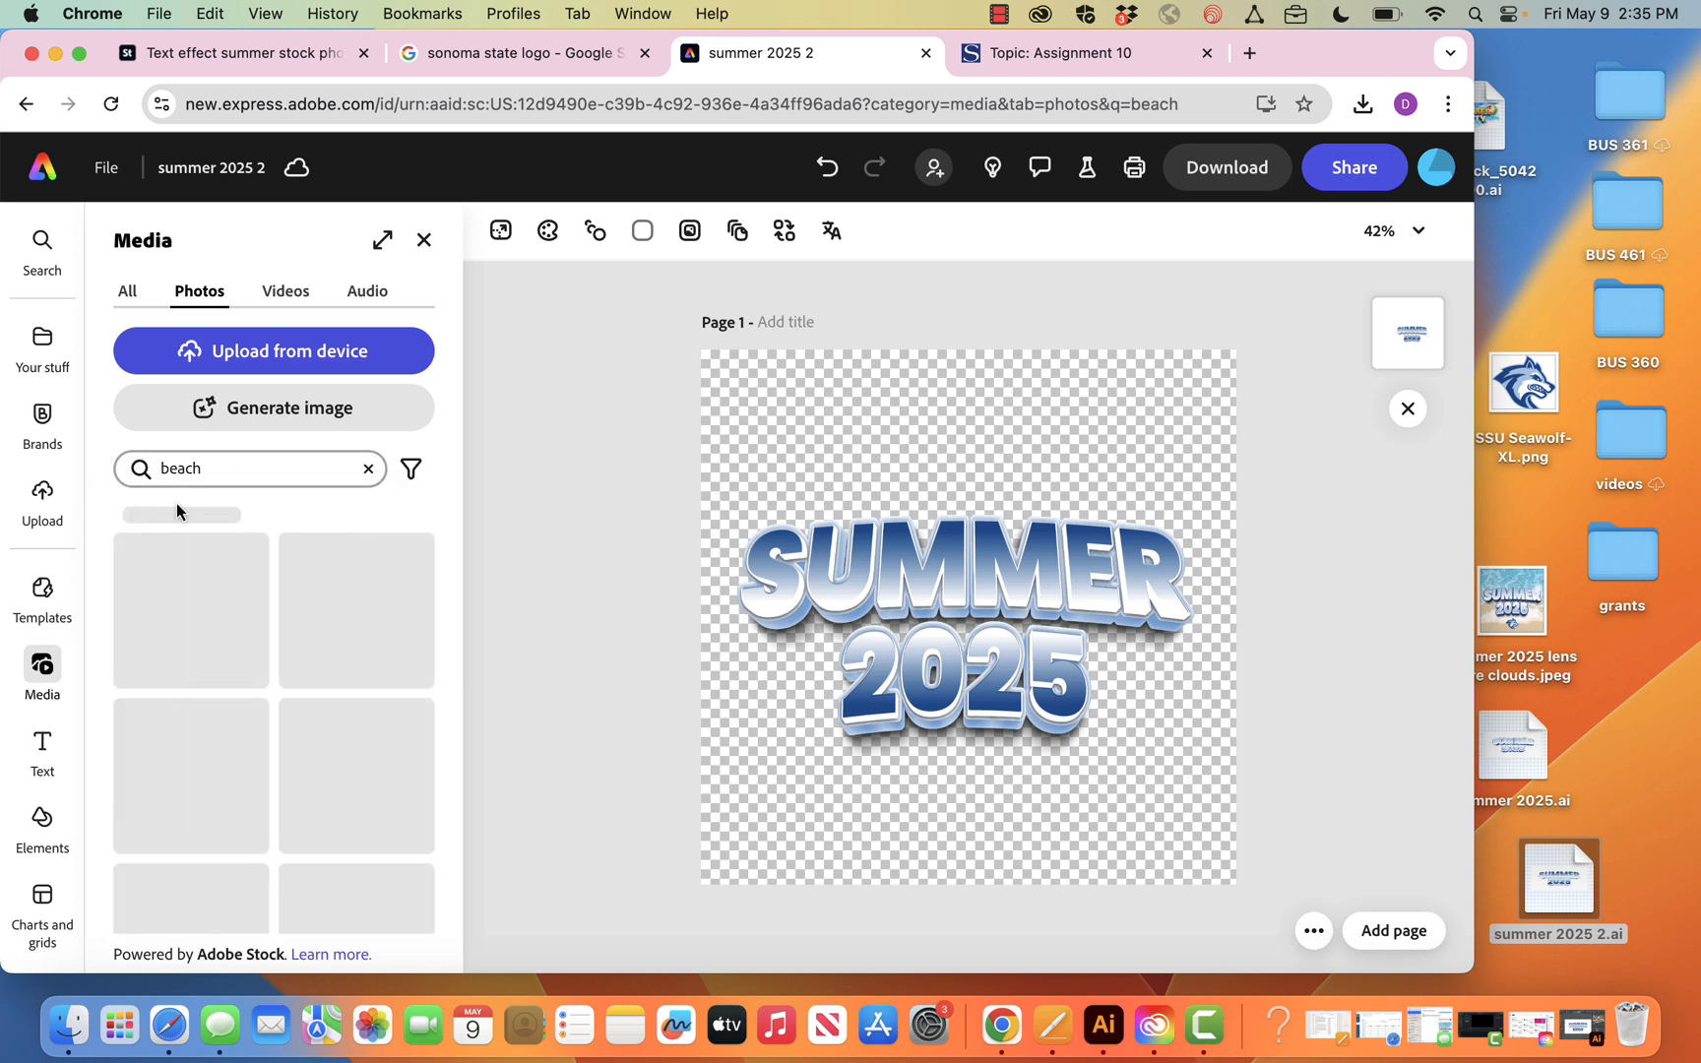
drag(369, 597, 790, 410)
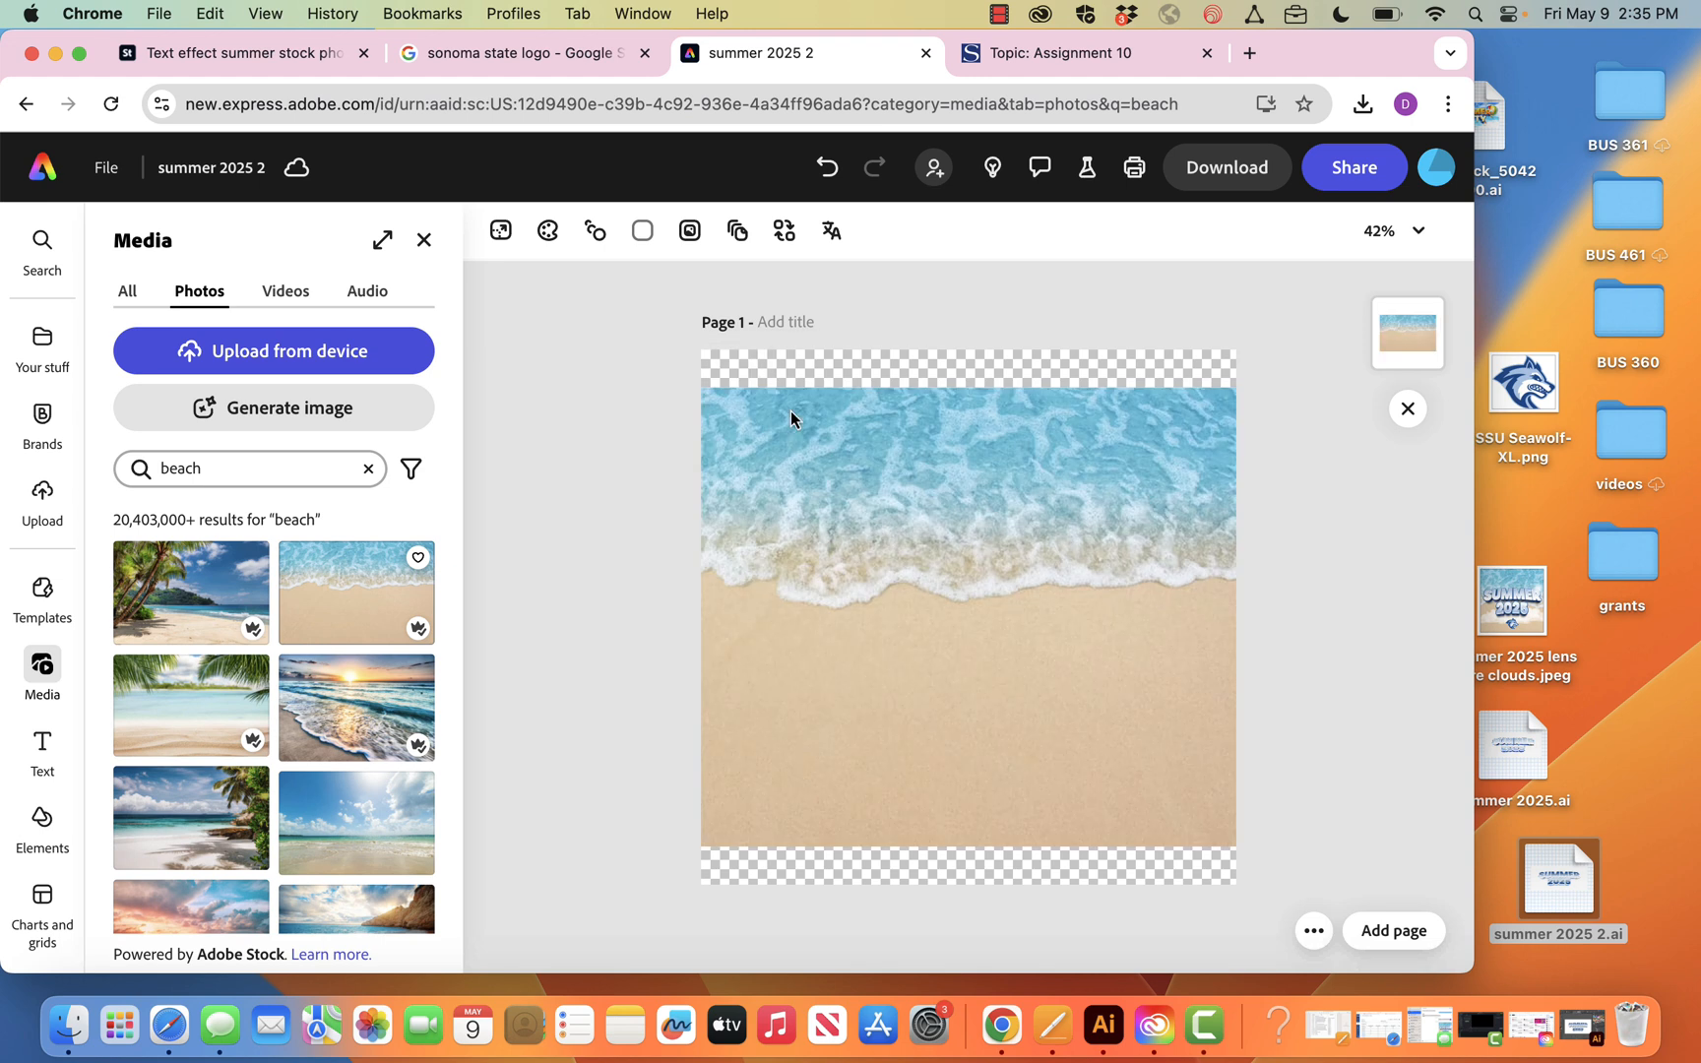
key(super+z)
drag(341, 600, 809, 517)
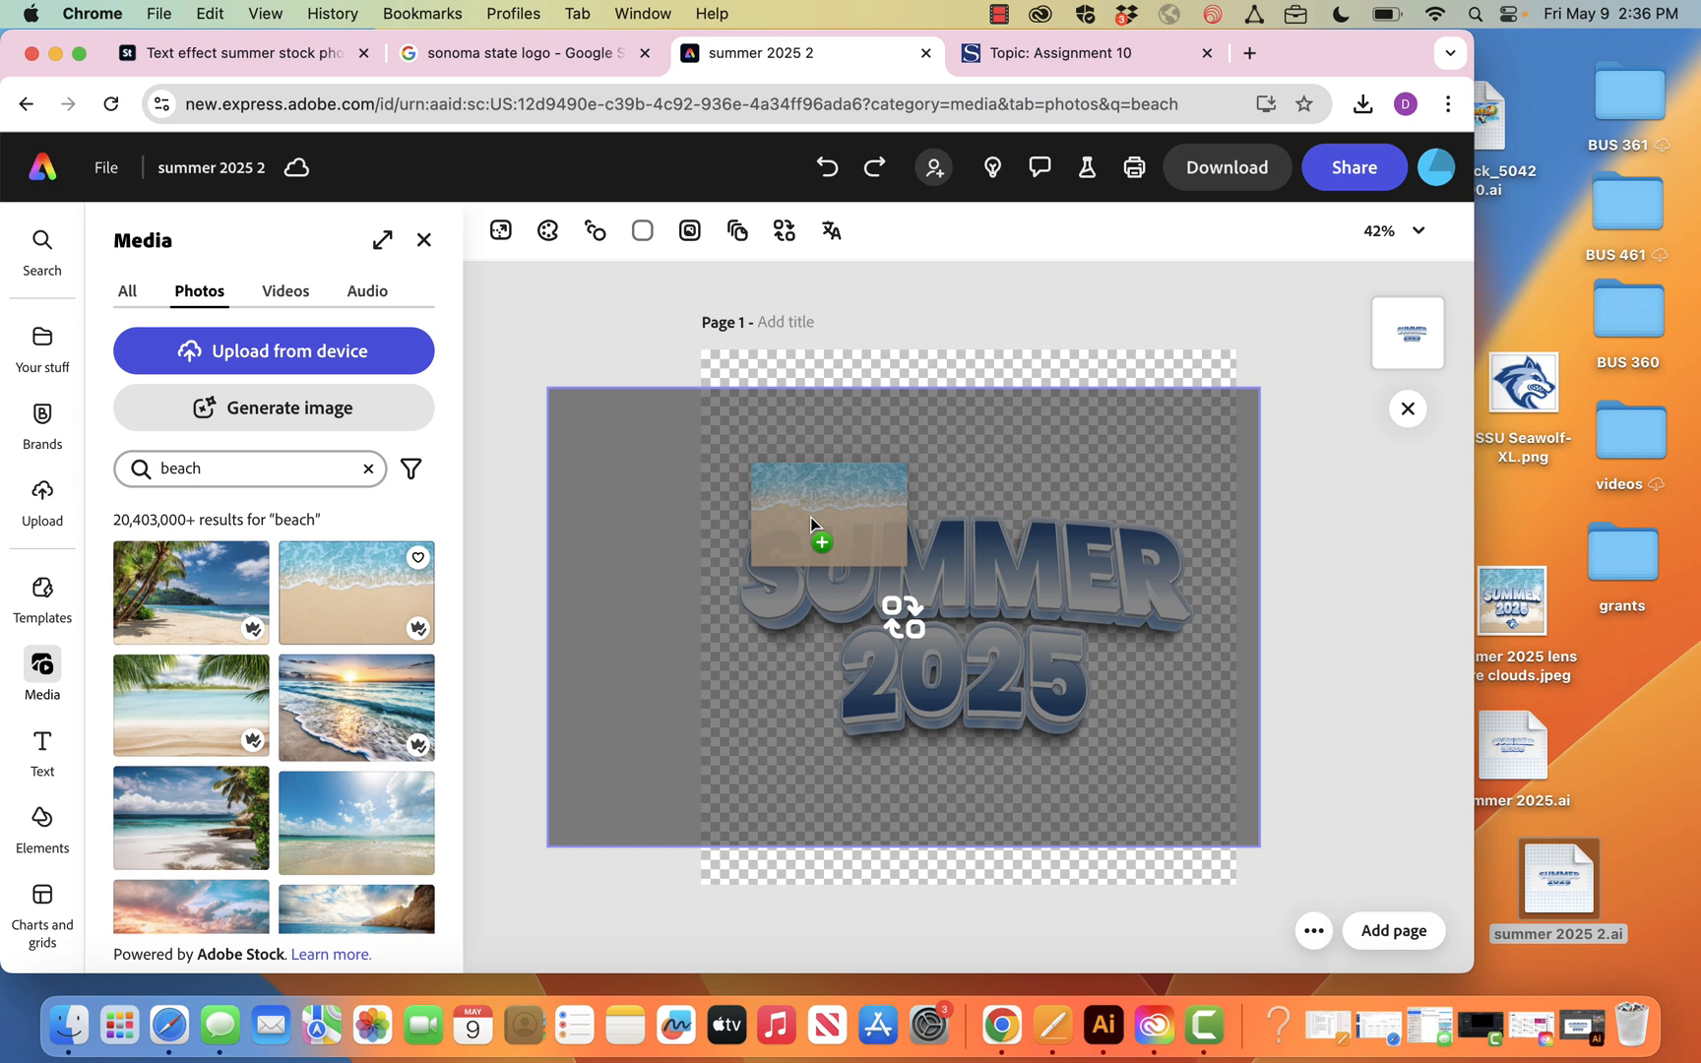
drag(811, 517, 749, 387)
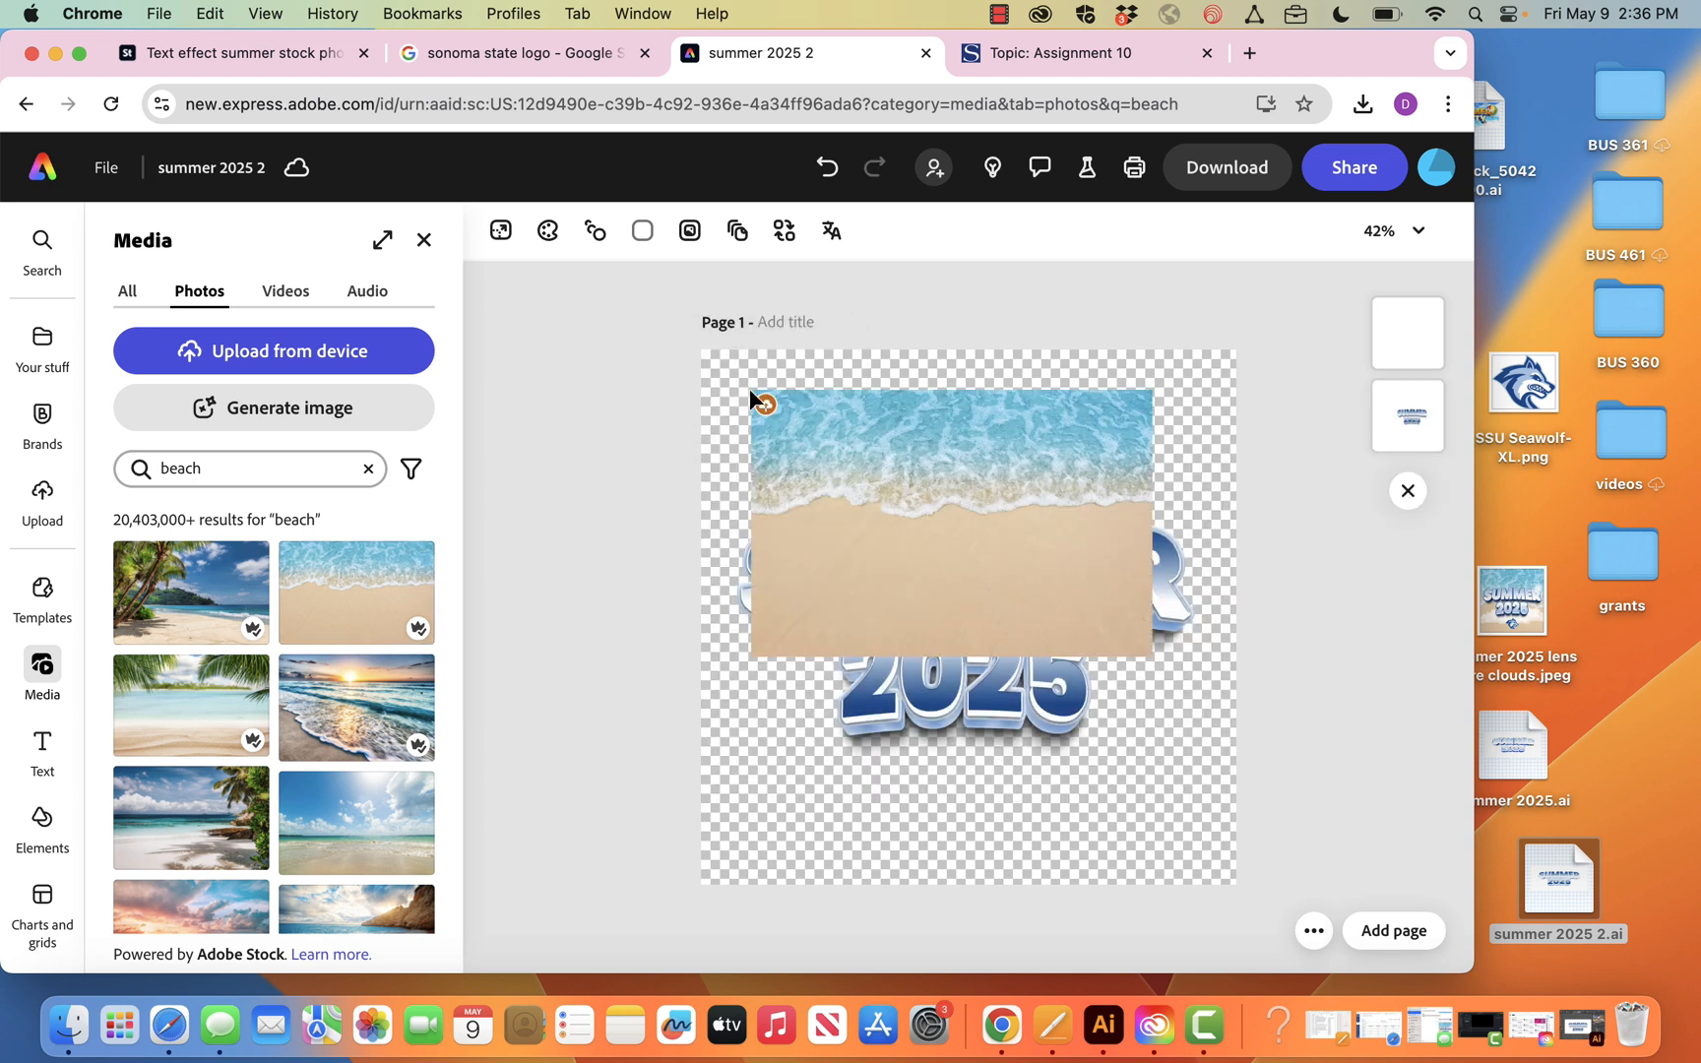
Align the beach photo to the page's upper-left corner, enlarge it to cover the page, and layer it behind the lettering
drag(851, 434, 797, 392)
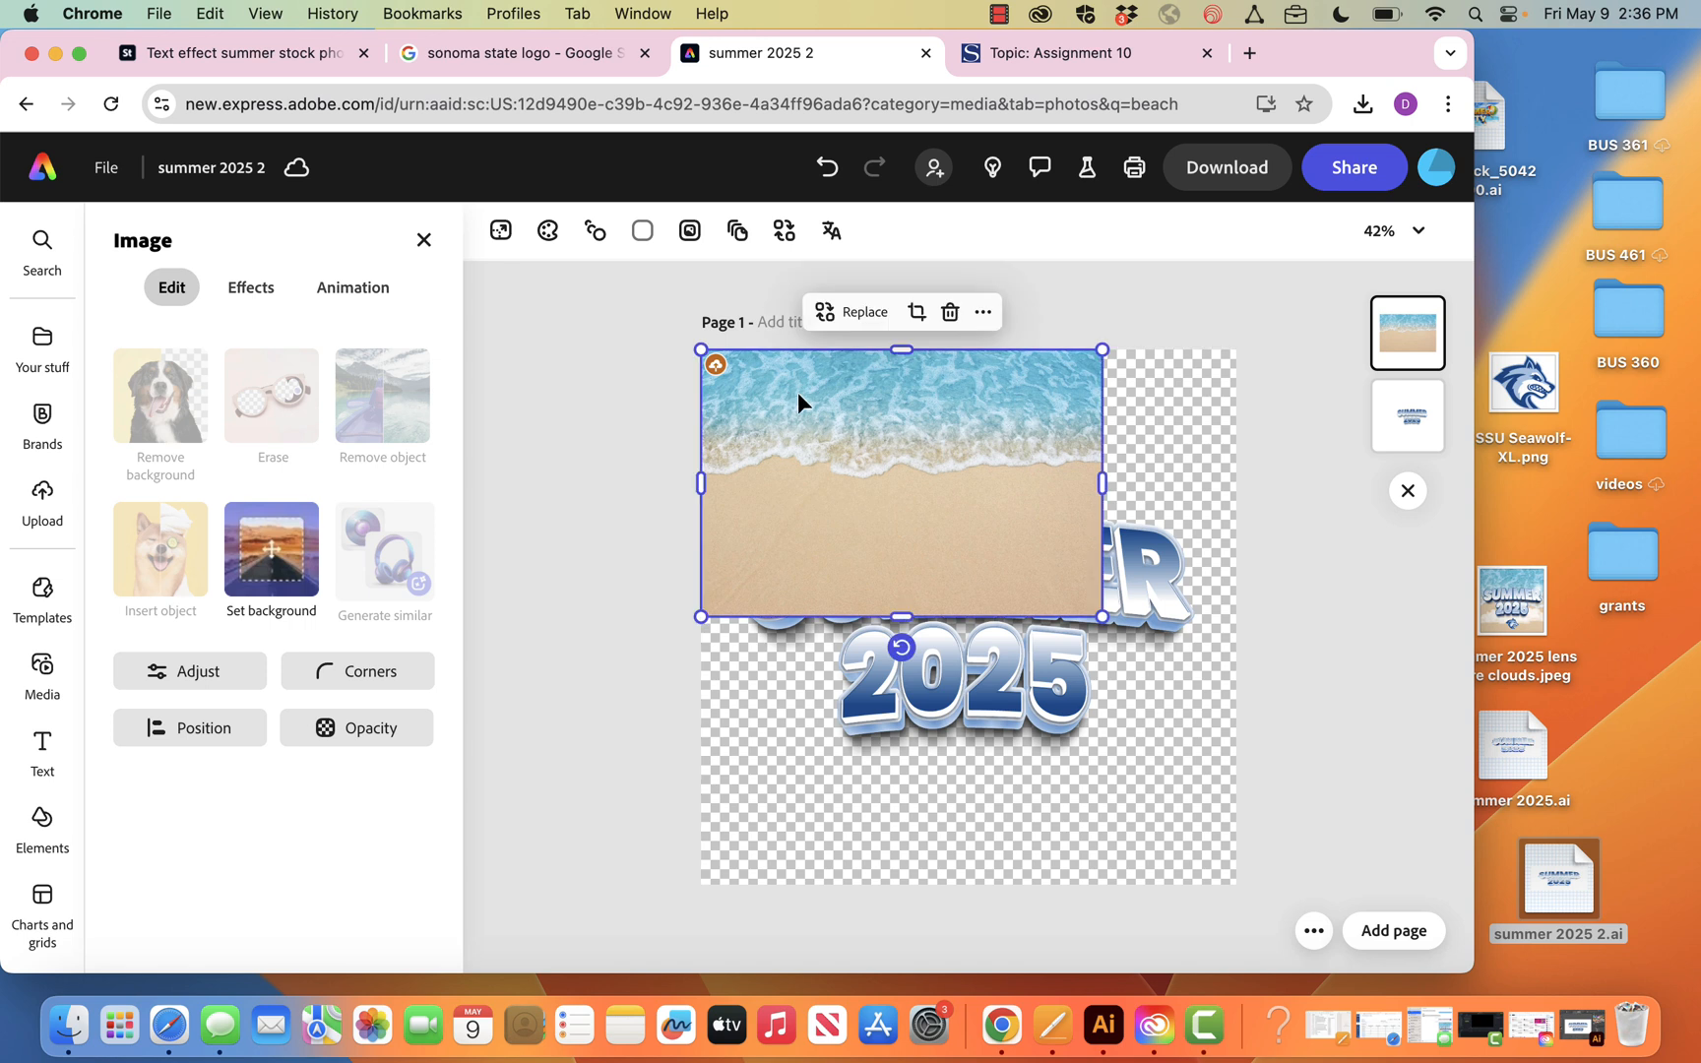
drag(1102, 616, 1521, 1060)
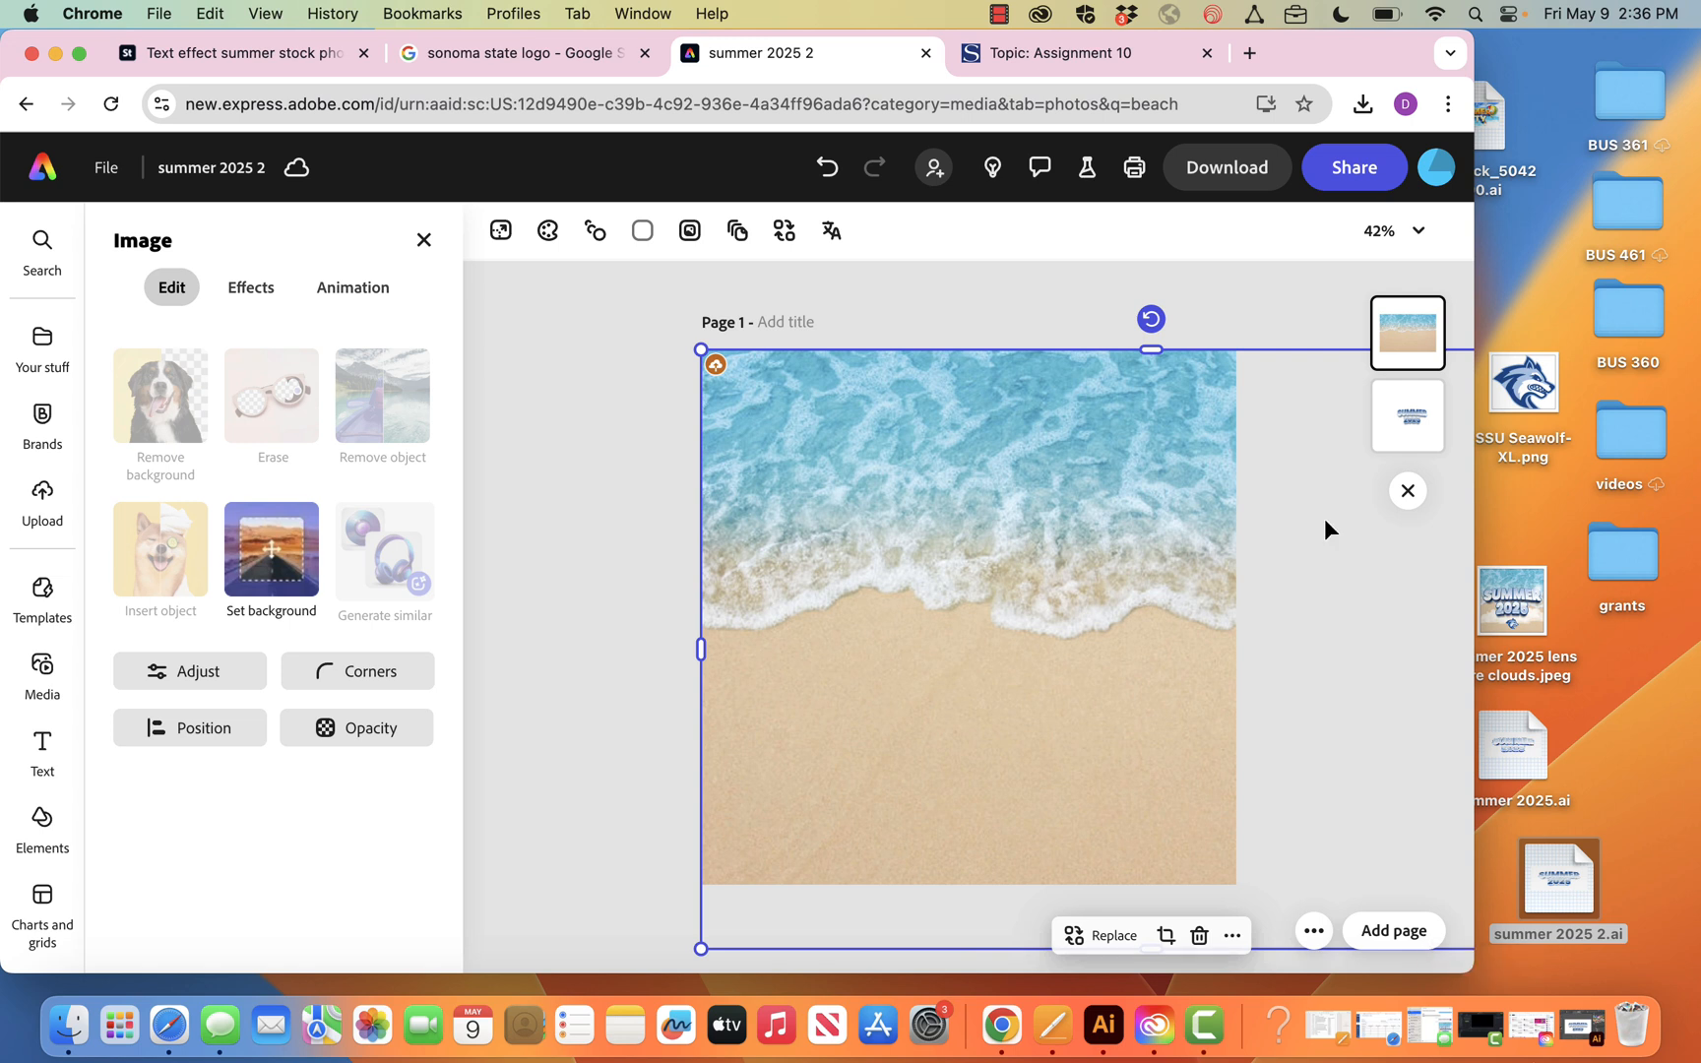
drag(1410, 324, 1417, 428)
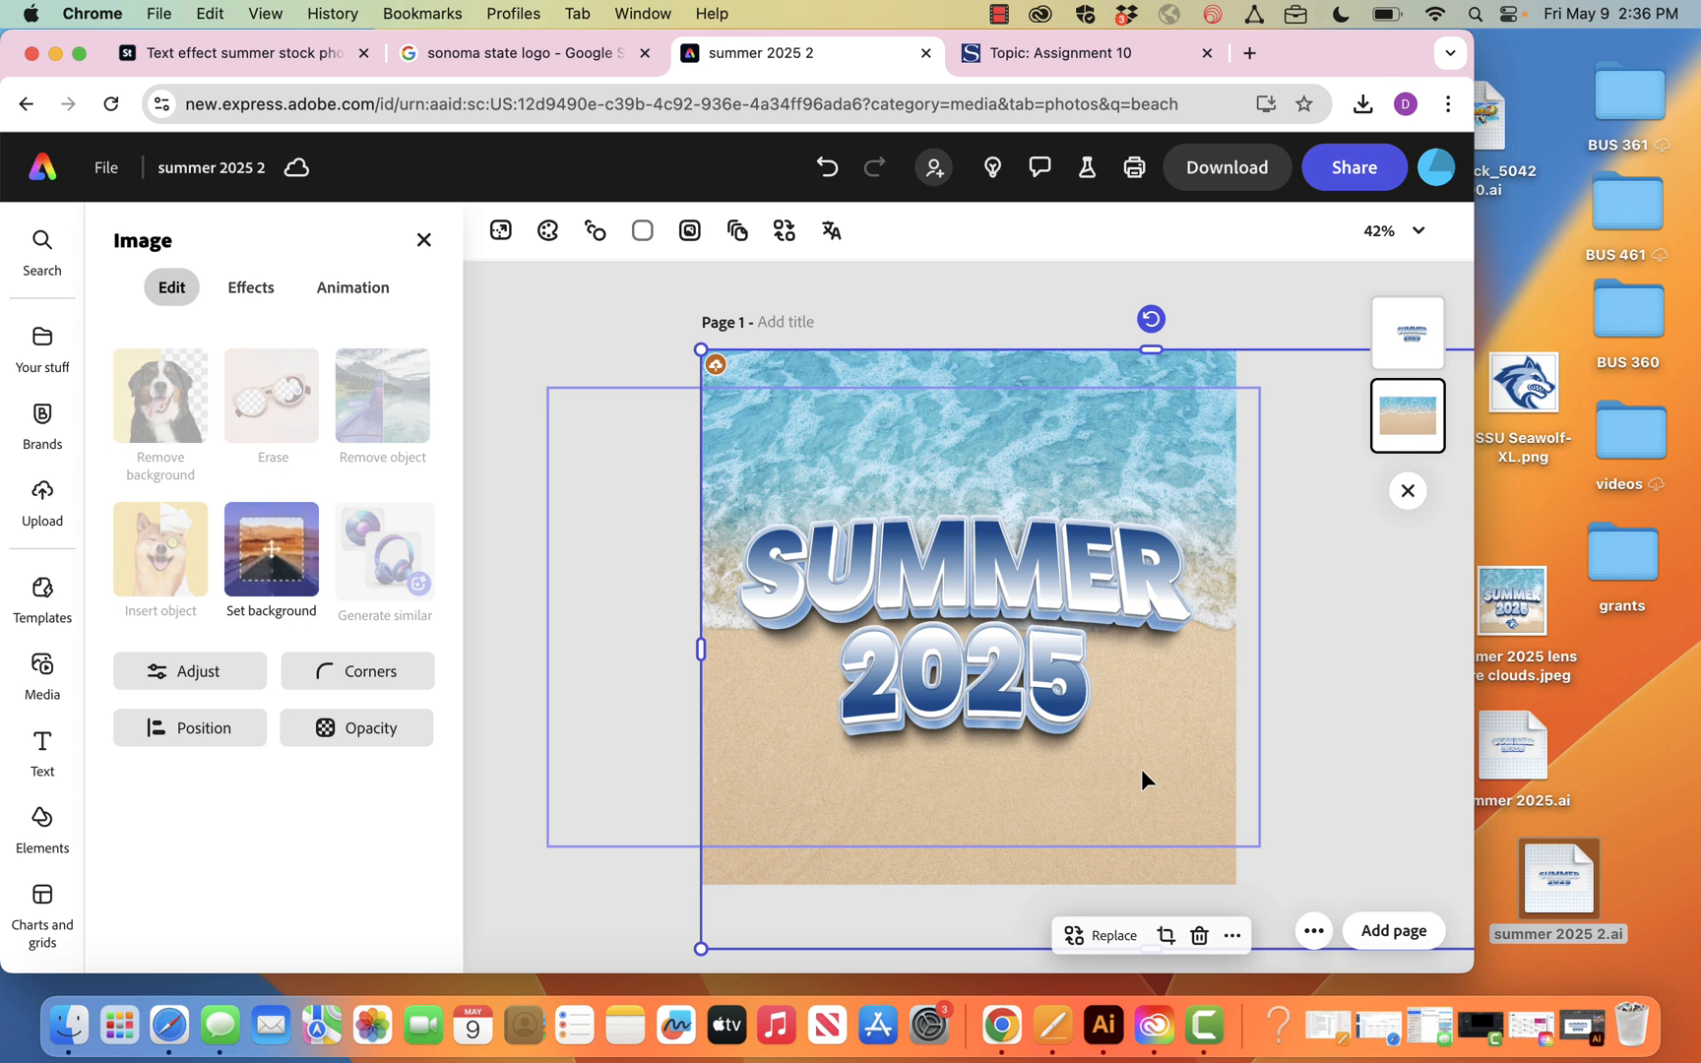
click(1244, 314)
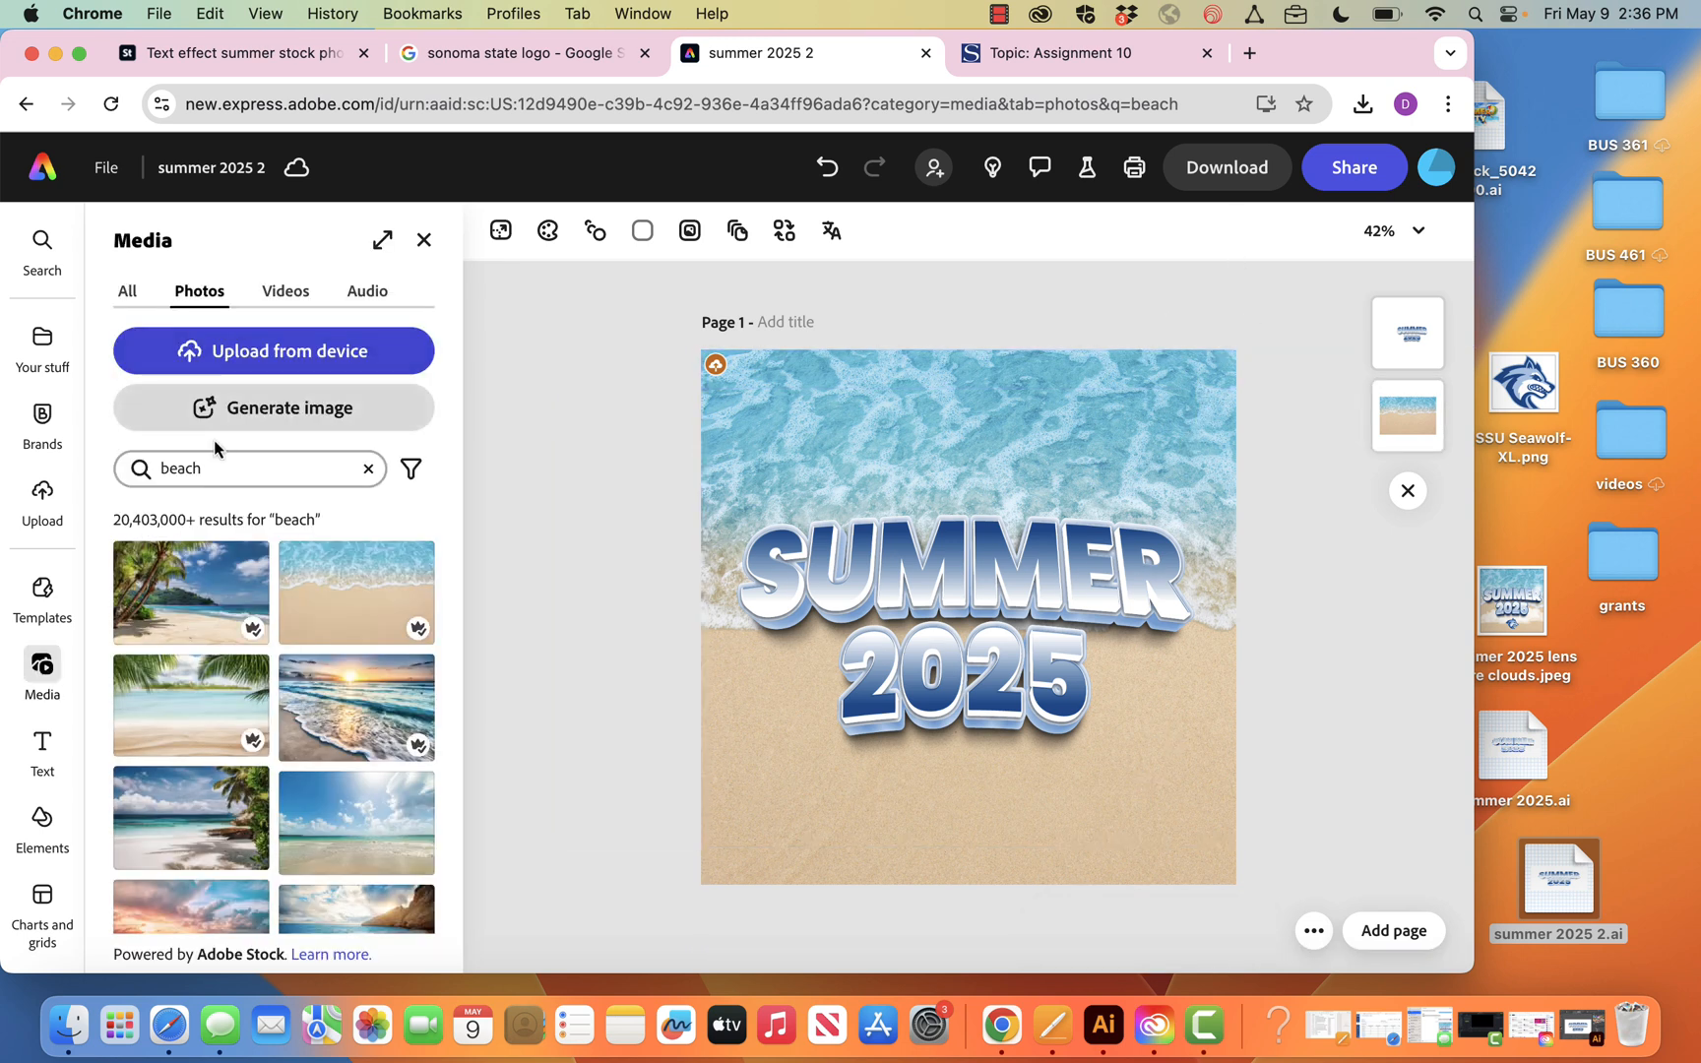
Replace the beach photo search with a search for lens flare
click(246, 460)
double_click(246, 461)
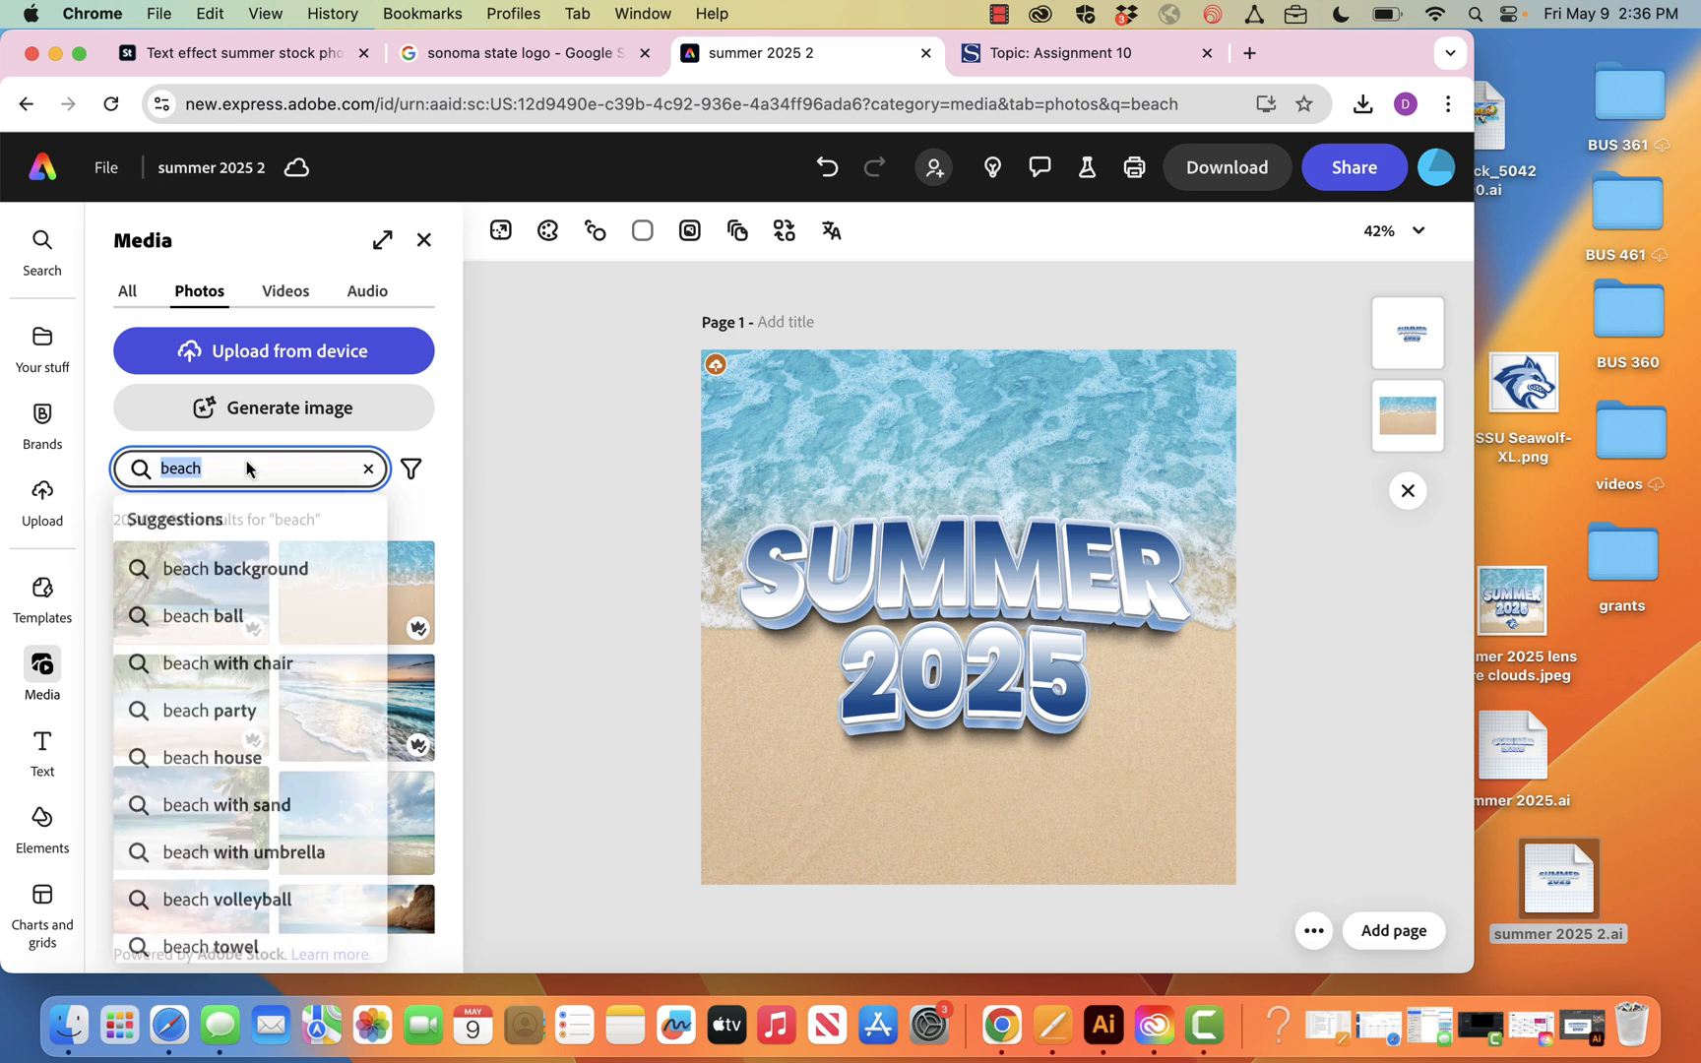
text(lens flare)
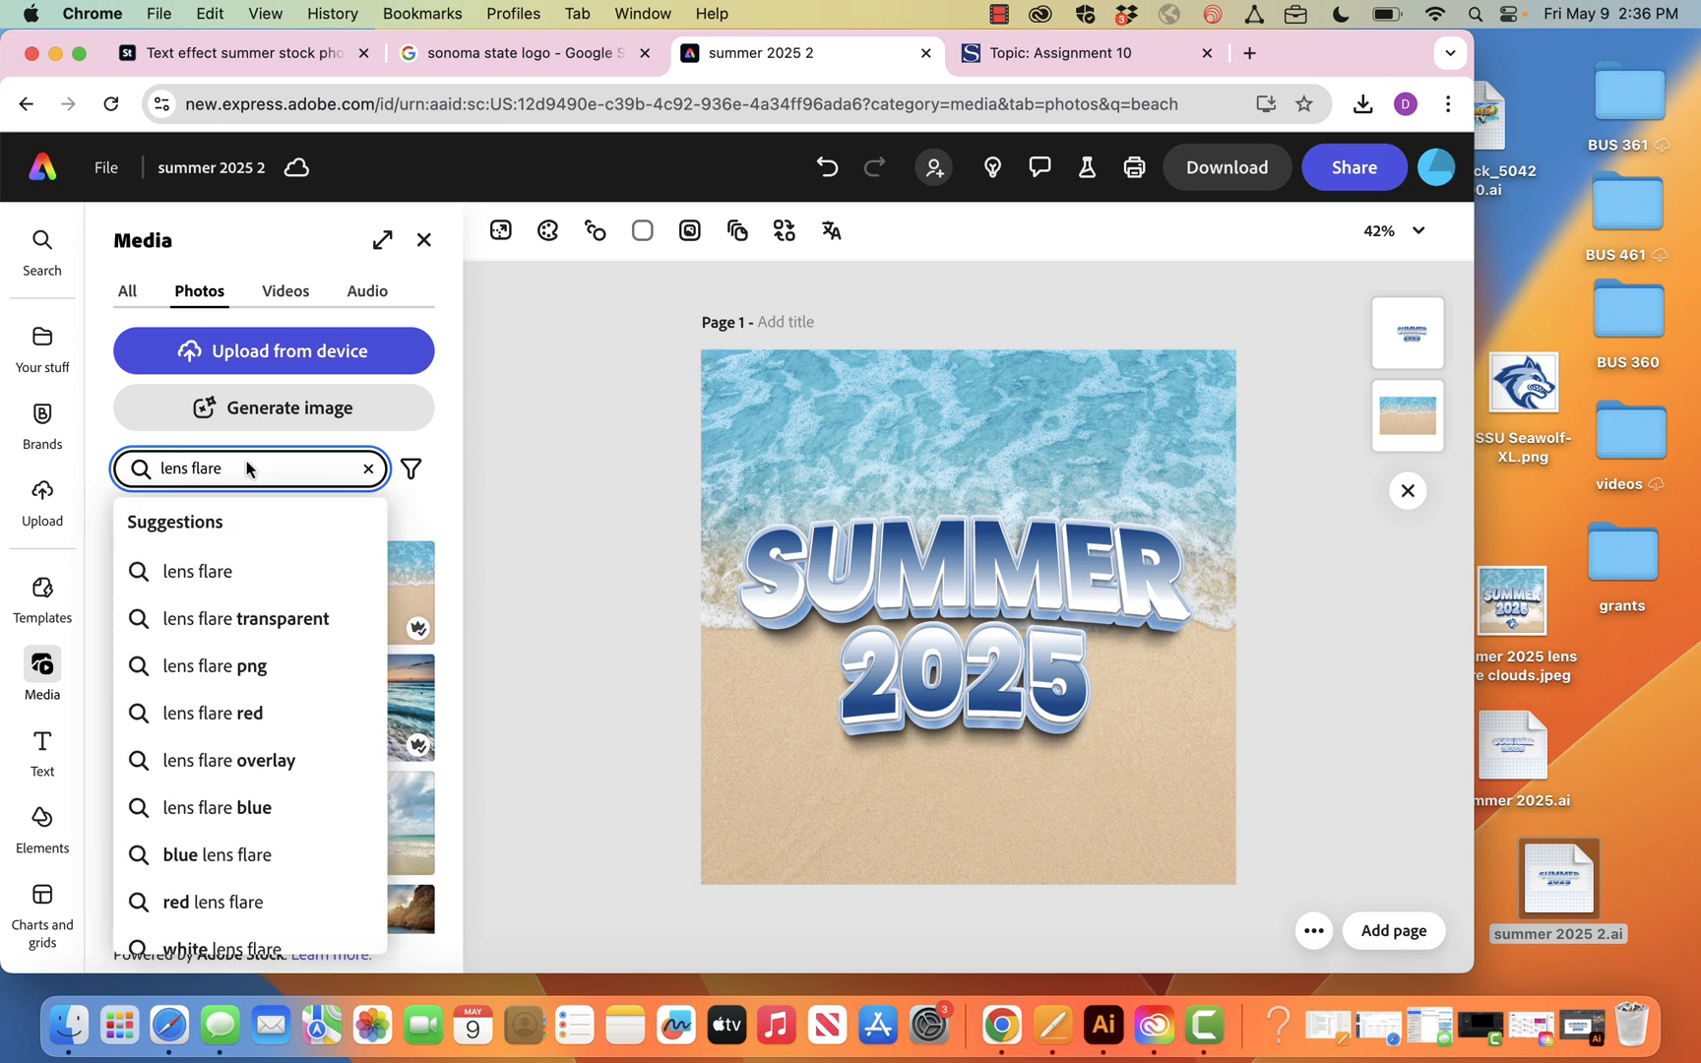
click(540, 529)
click(289, 471)
key(Return)
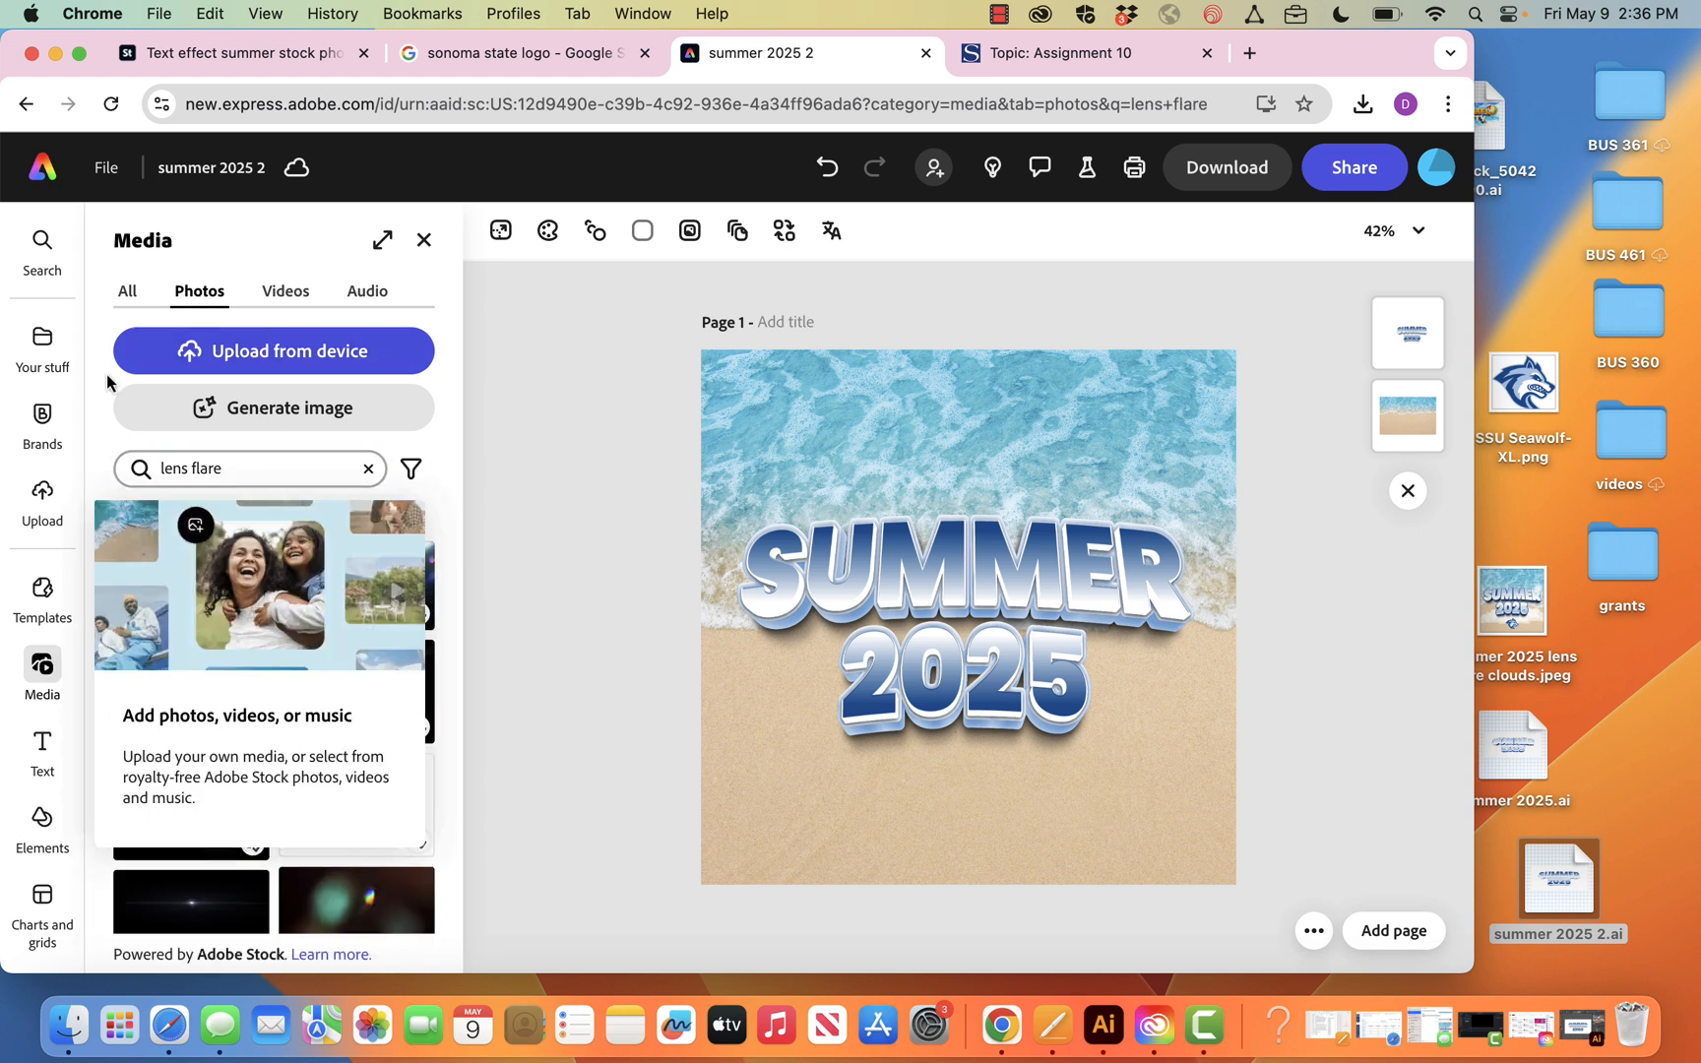
Add the bright flare photo on black over the end of SUMMER and set its blend mode to Screen
mouse_move(365, 683)
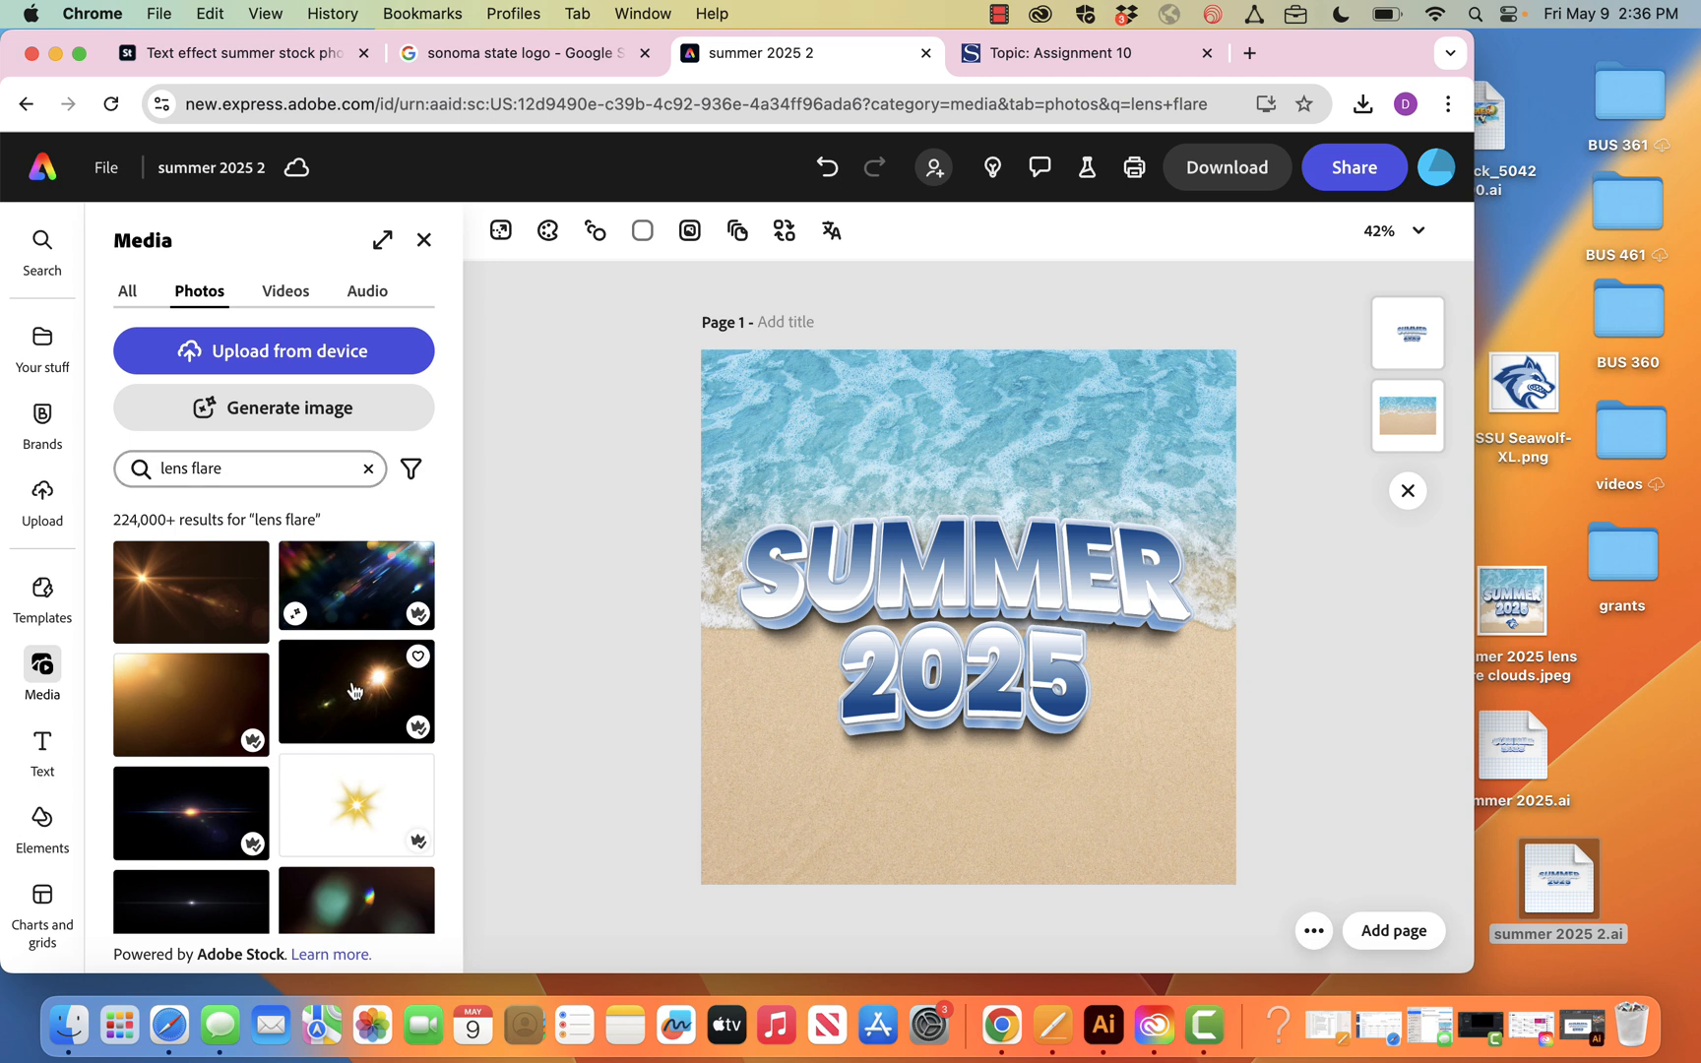
drag(352, 689, 1173, 345)
drag(1066, 475, 931, 509)
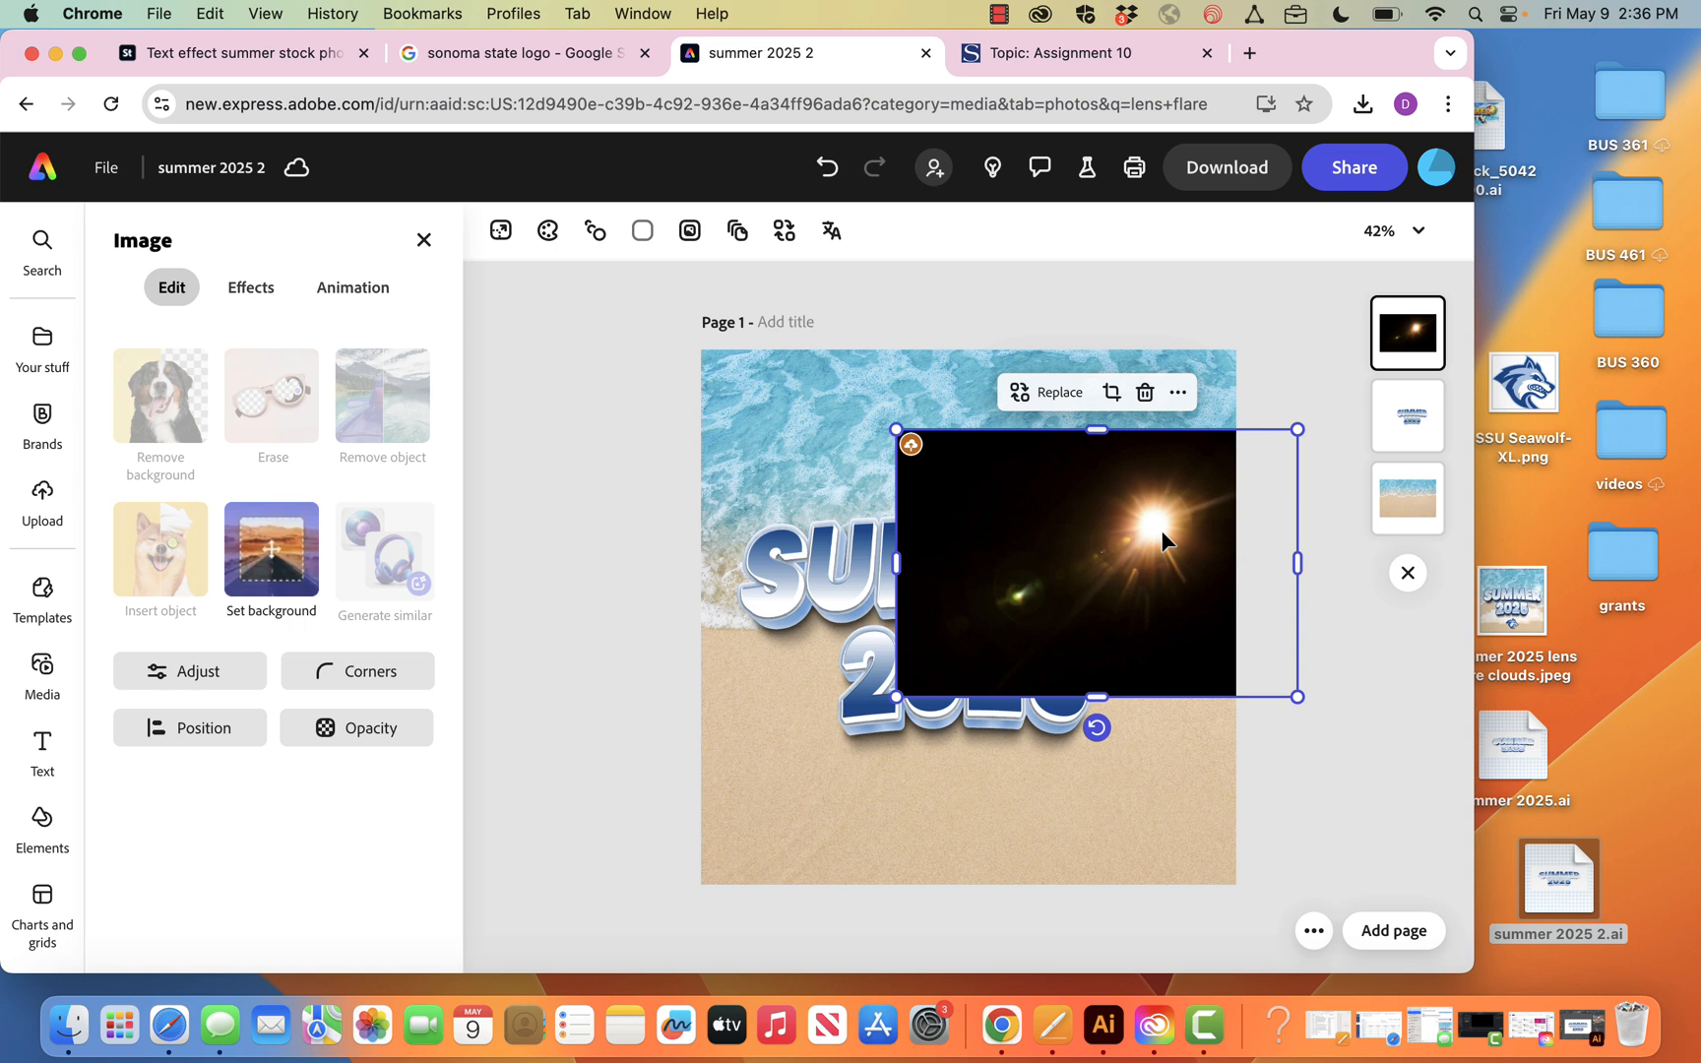
click(391, 729)
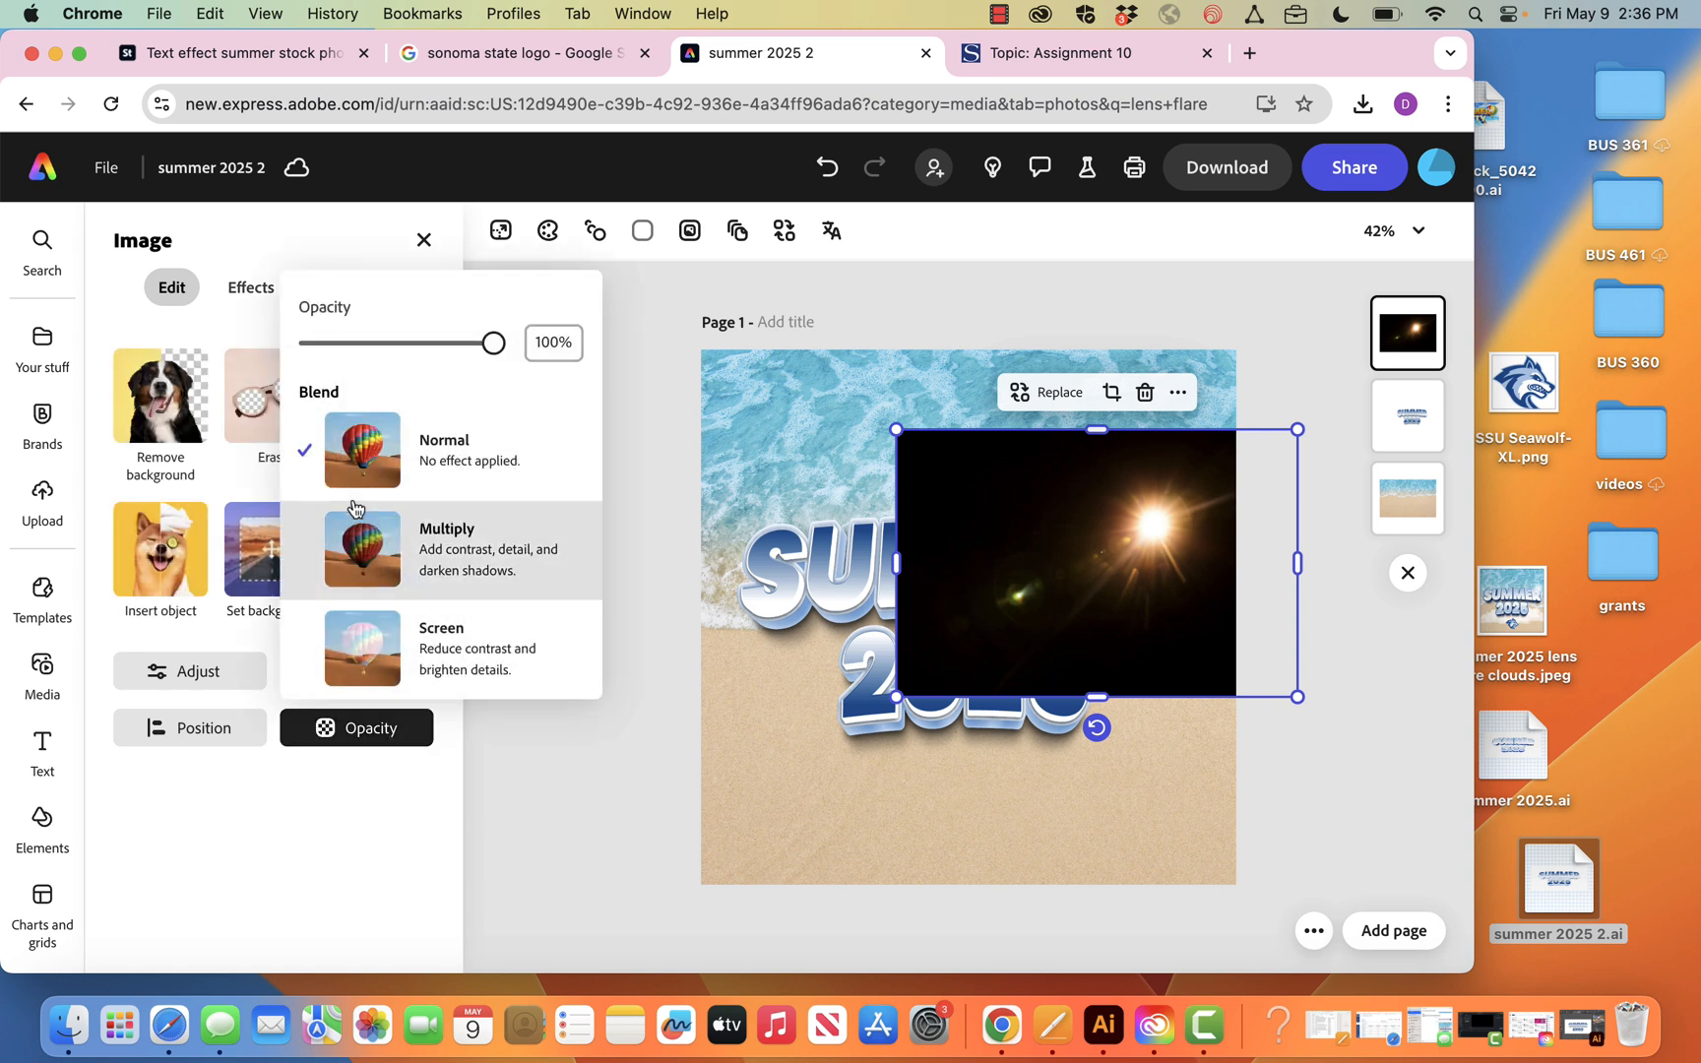
click(453, 653)
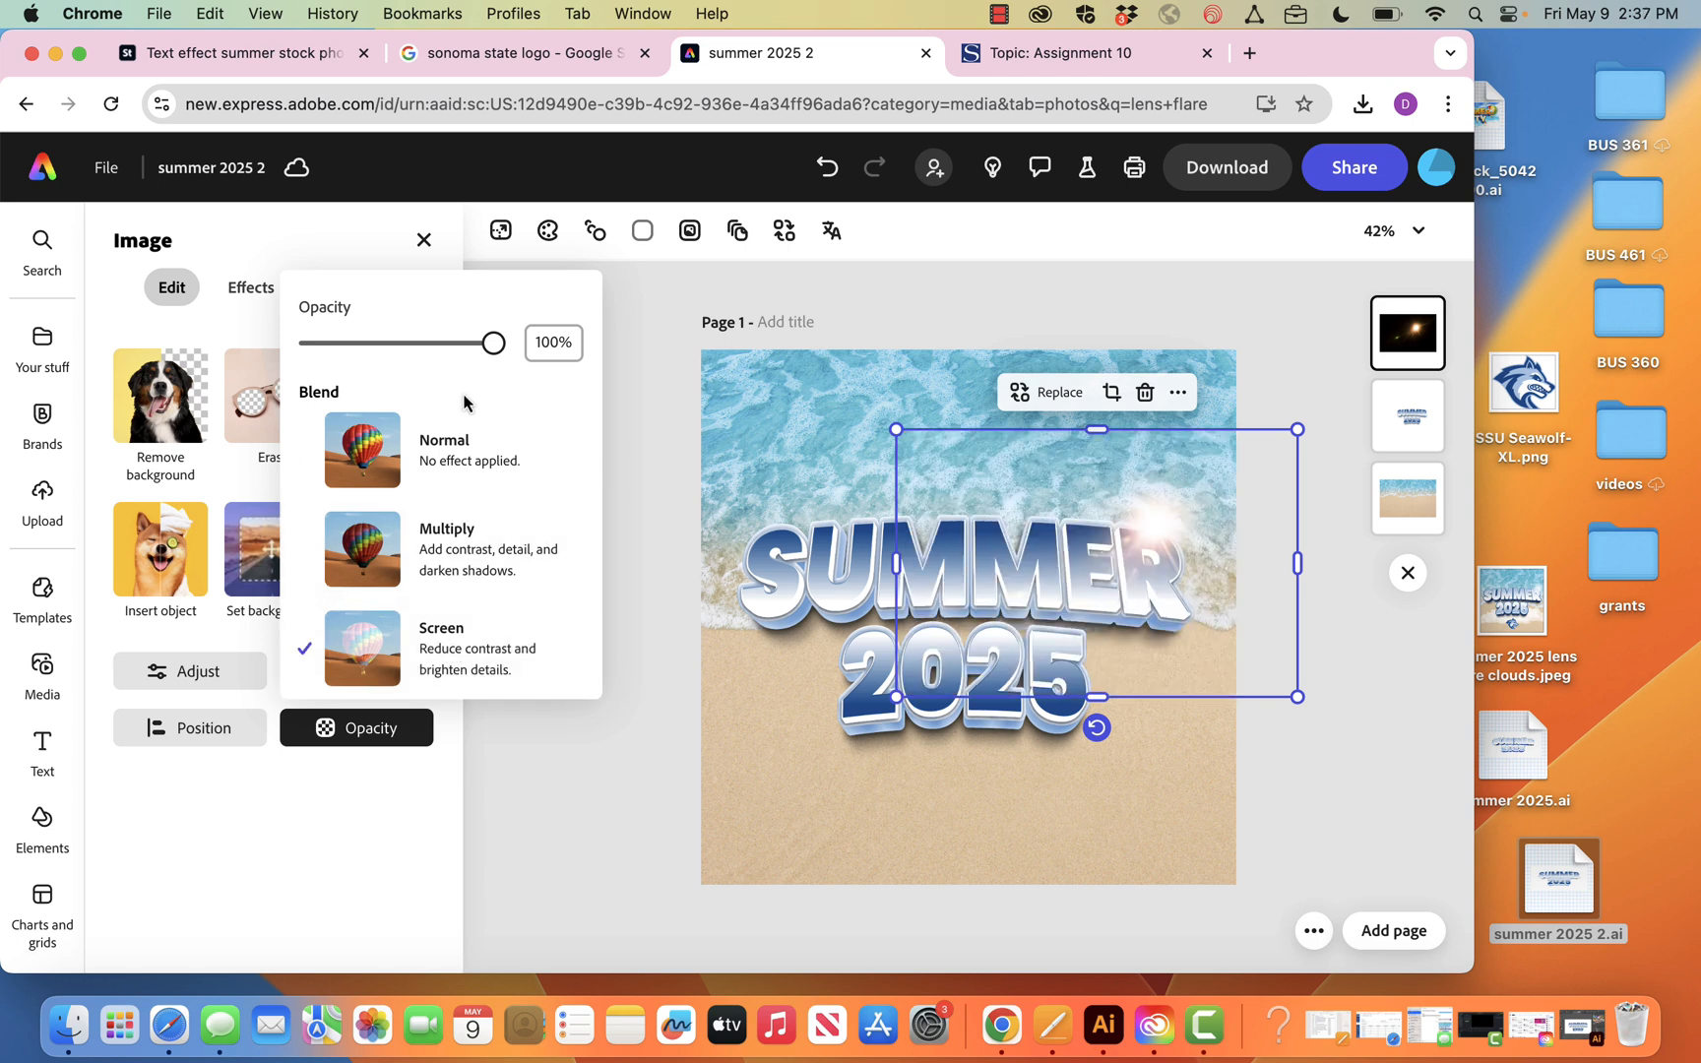
click(360, 782)
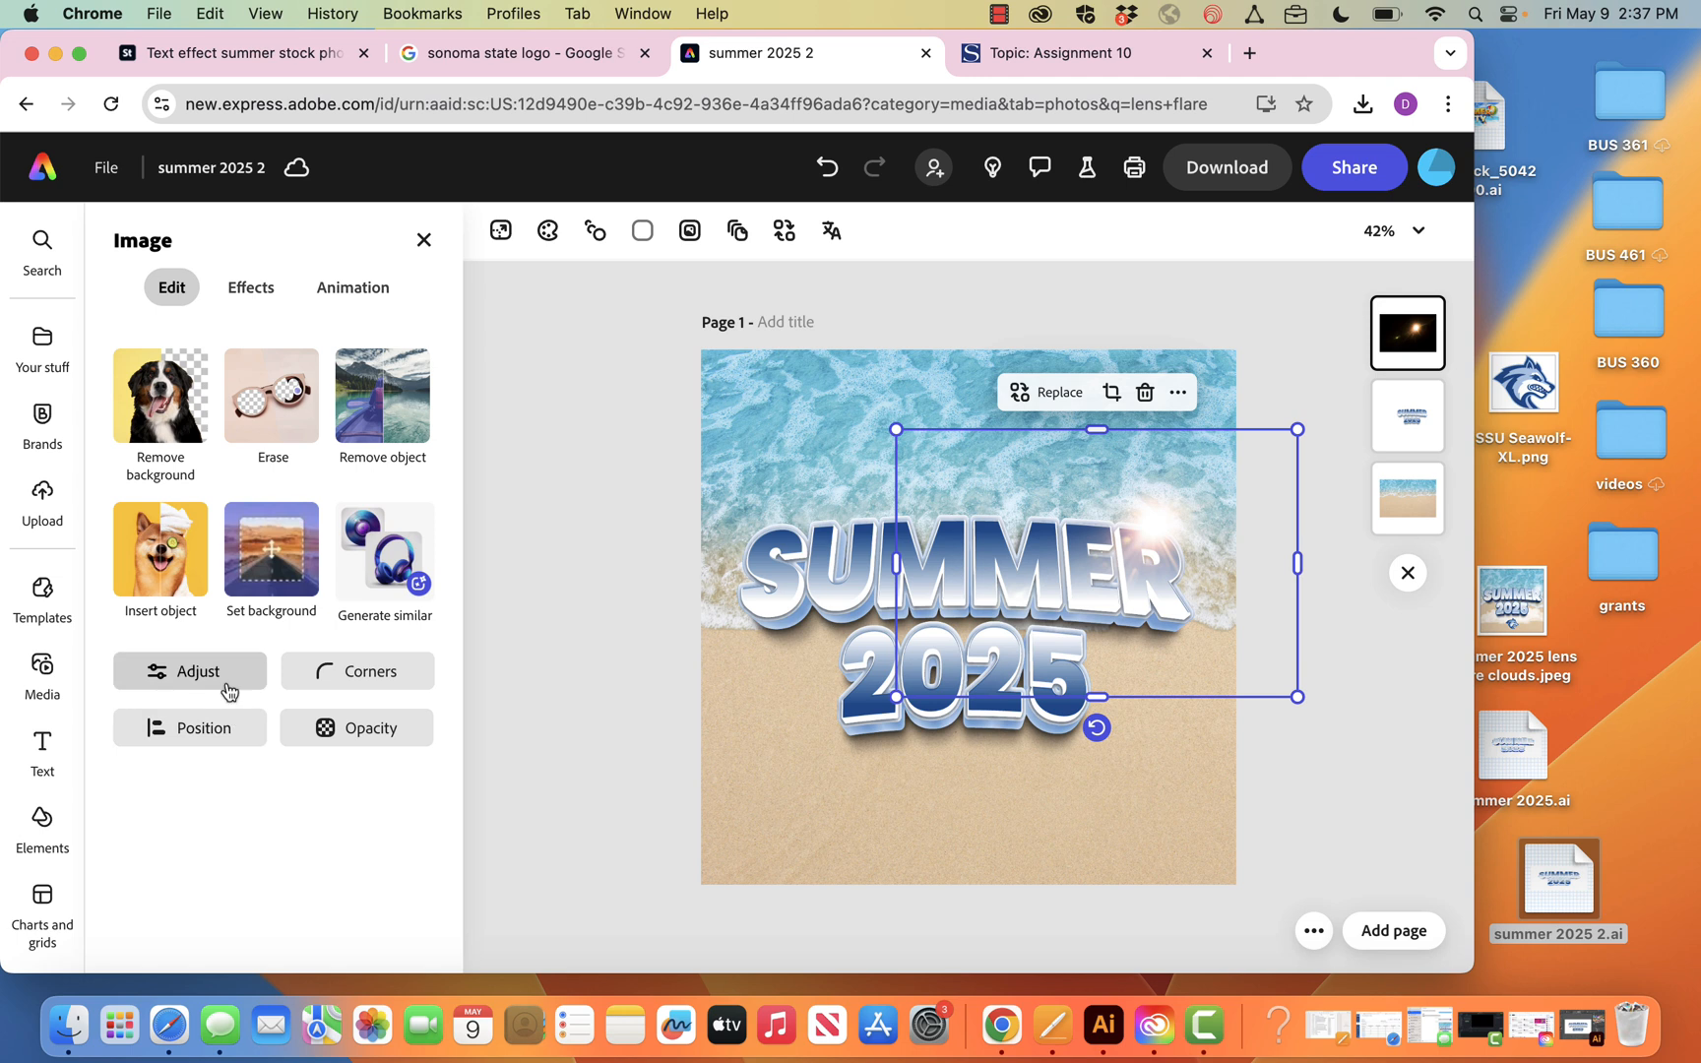
Adjust the lens flare to a saturation of -100 and a warmth of -74
click(228, 687)
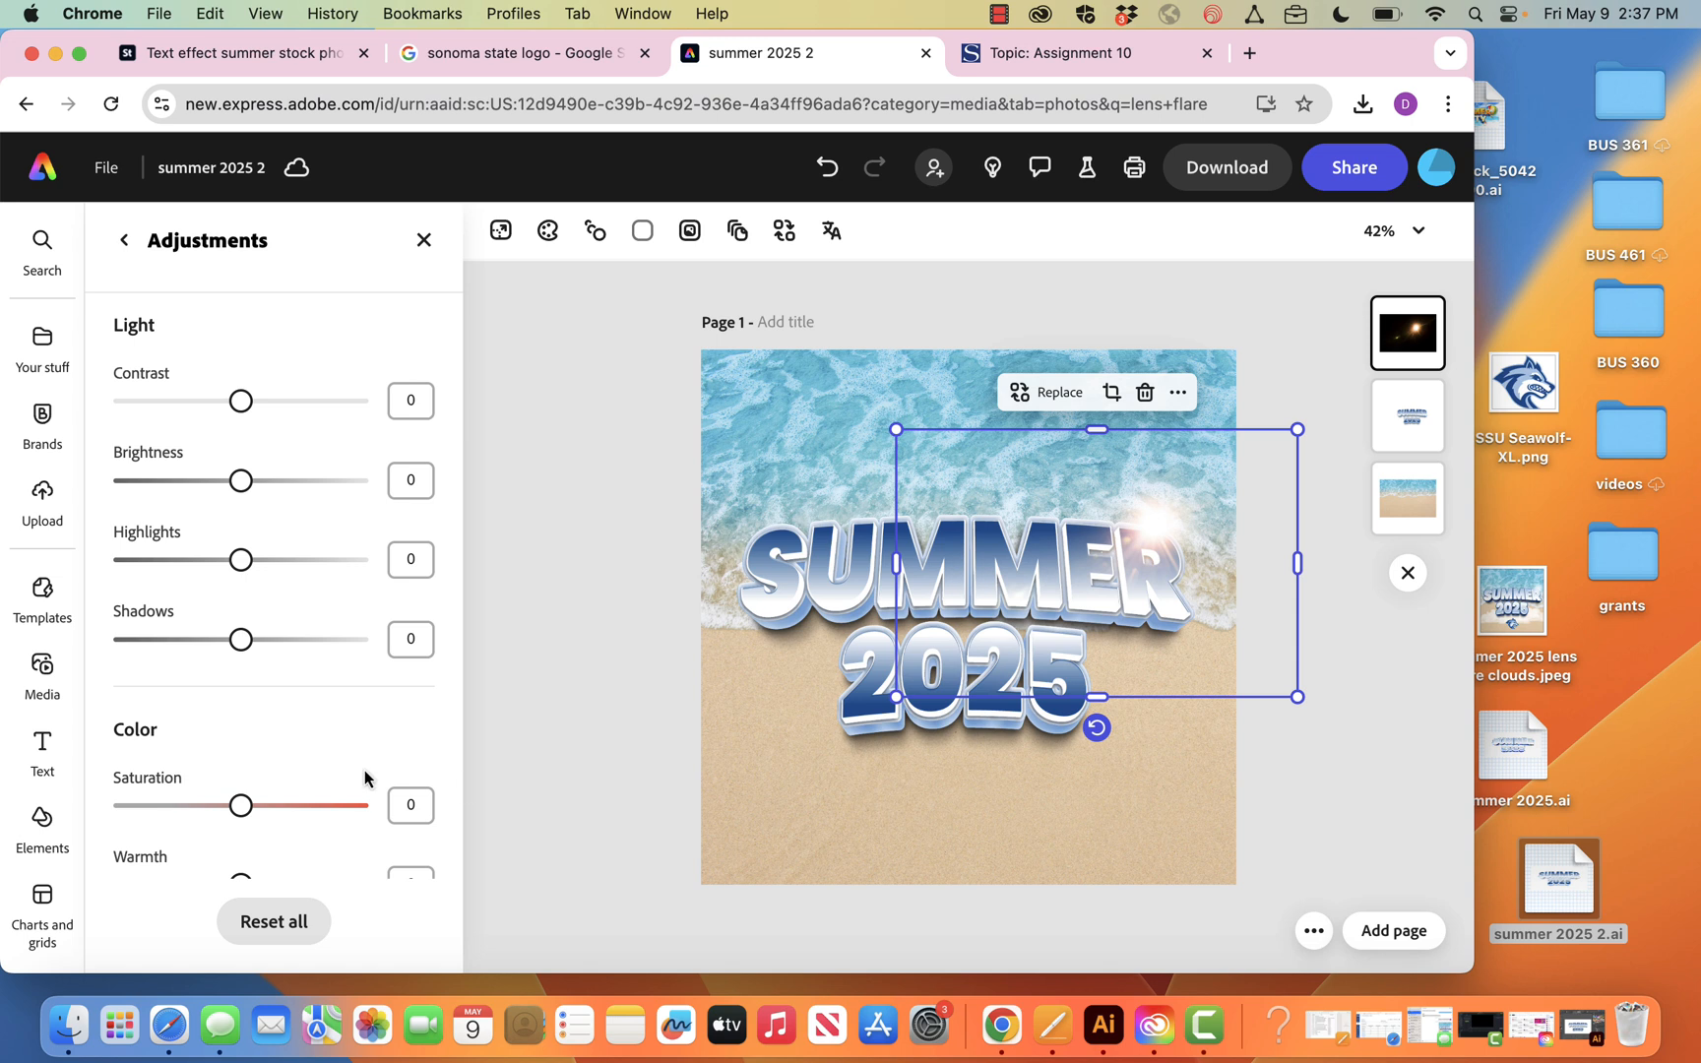
scroll(364, 770, down, 2)
drag(259, 702, 85, 713)
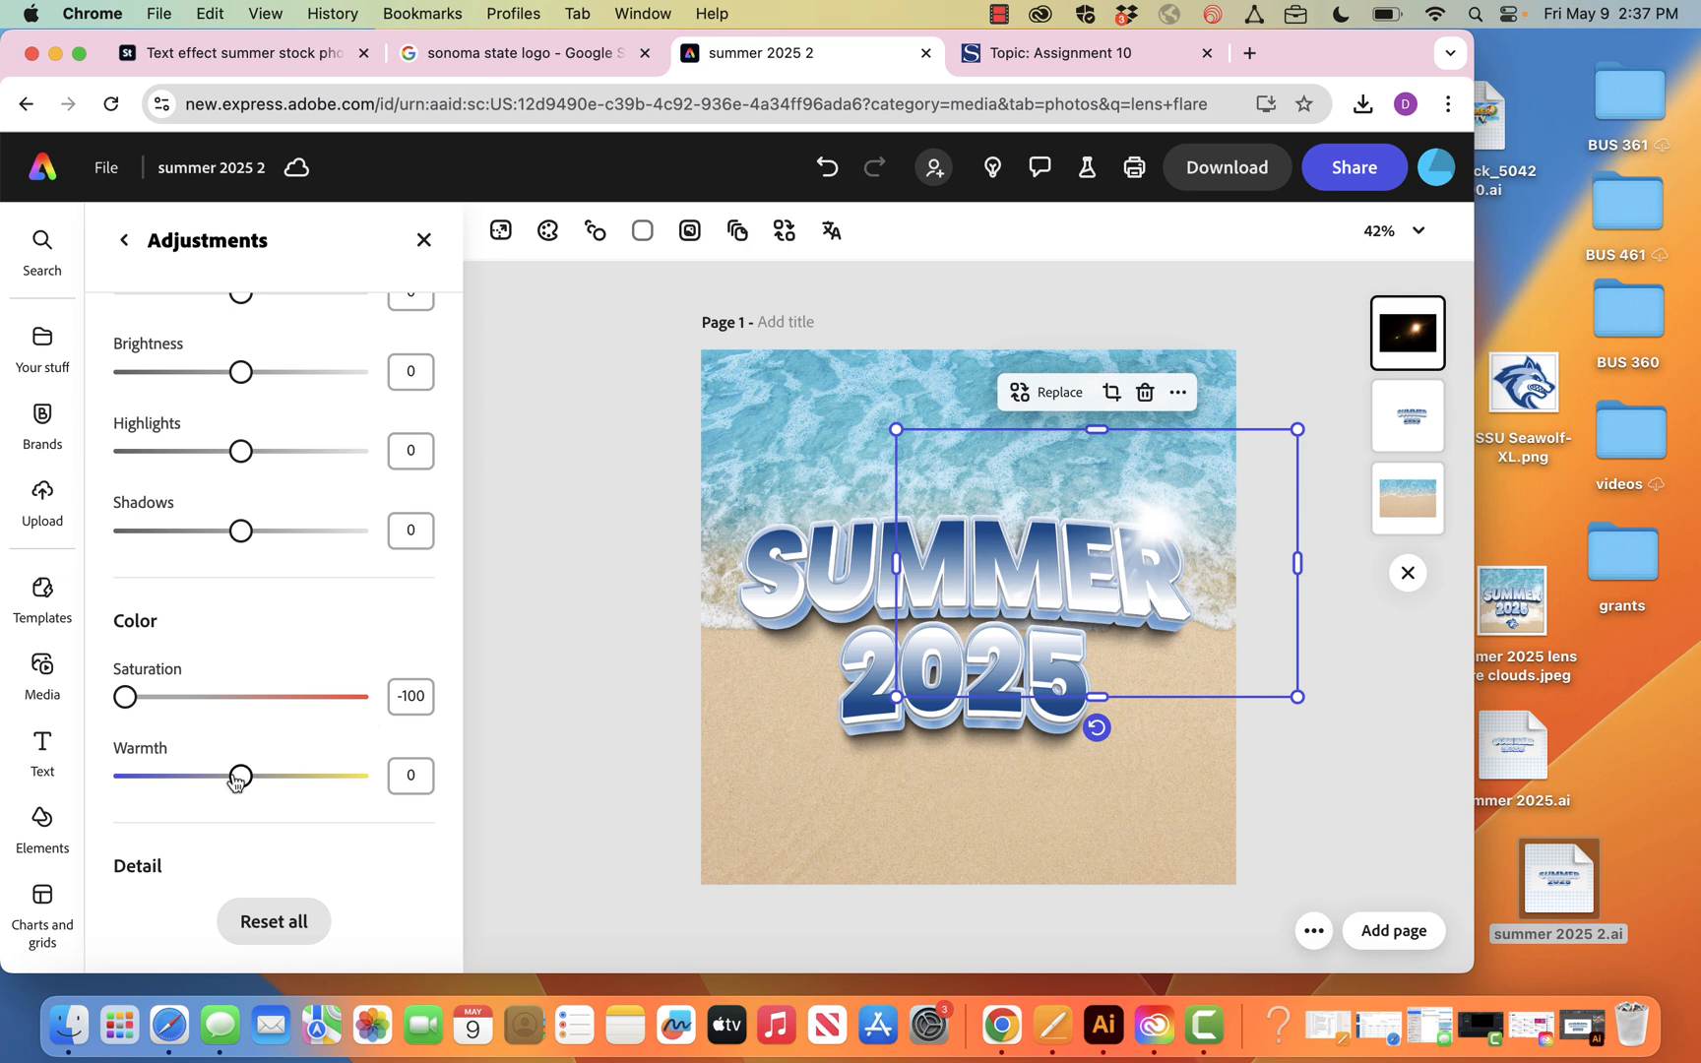
drag(248, 783, 147, 779)
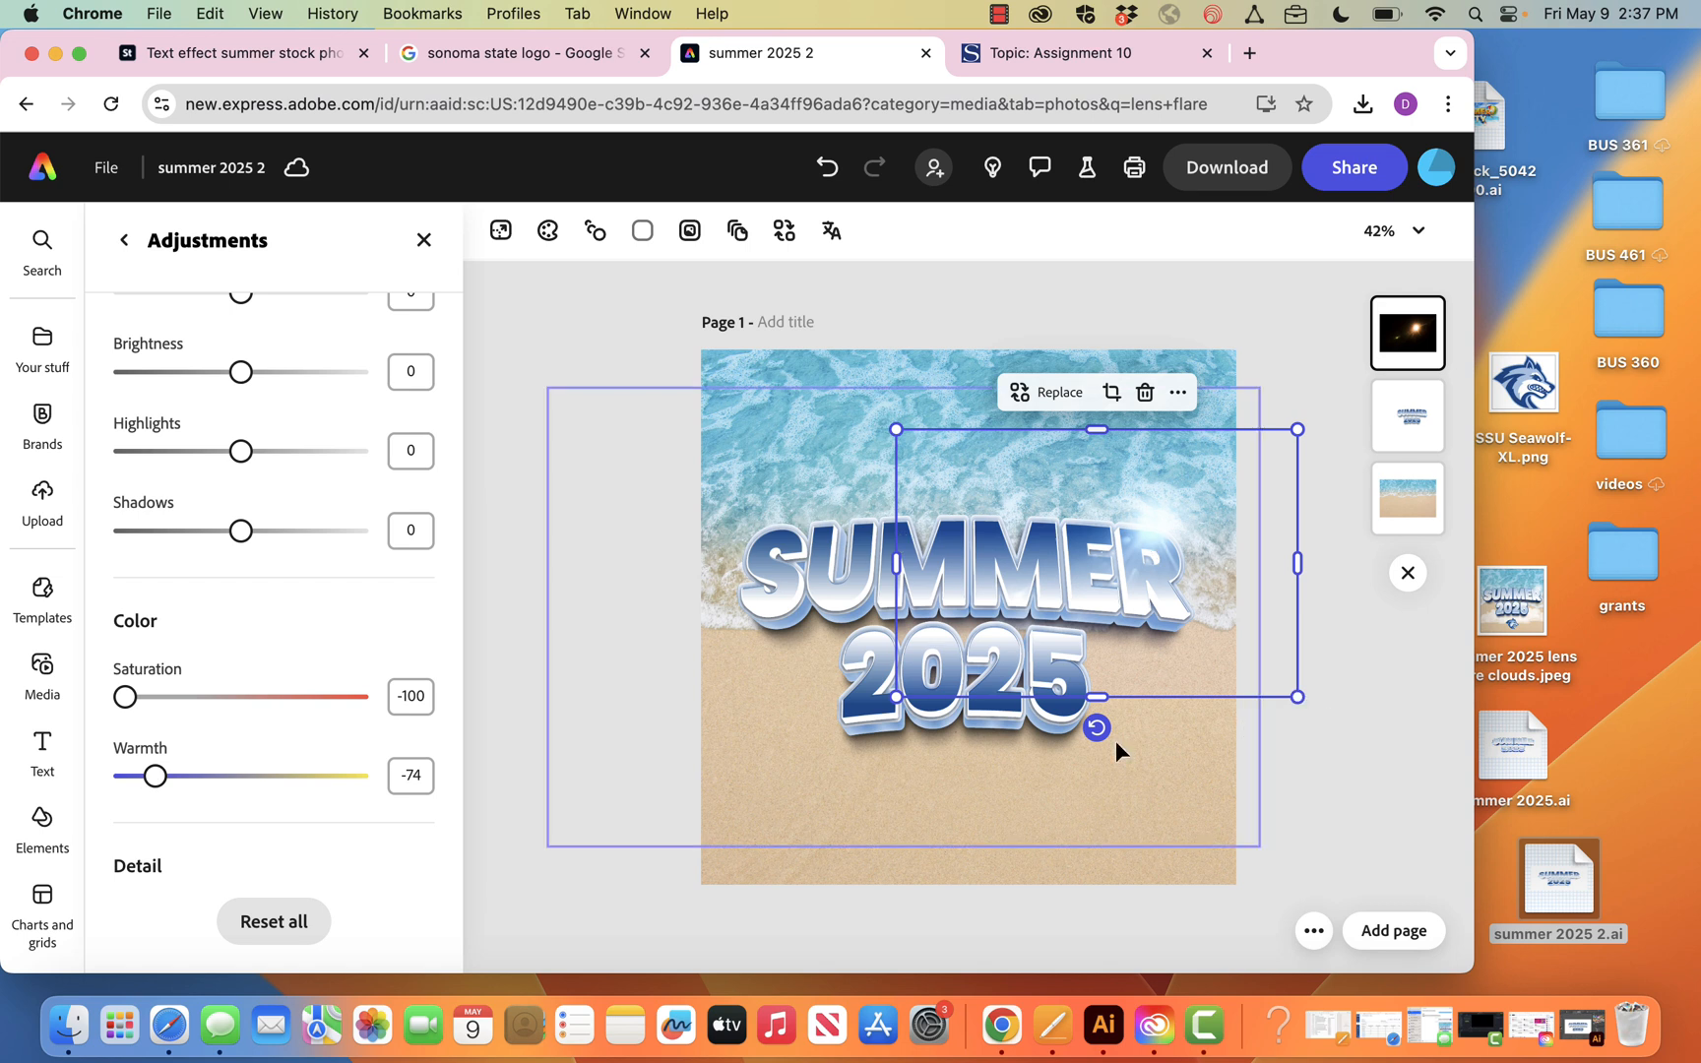
Place copies of the cooled lens flare at several points across the SUMMER 2025 lettering, then deselect
drag(1135, 524, 1099, 616)
click(1275, 445)
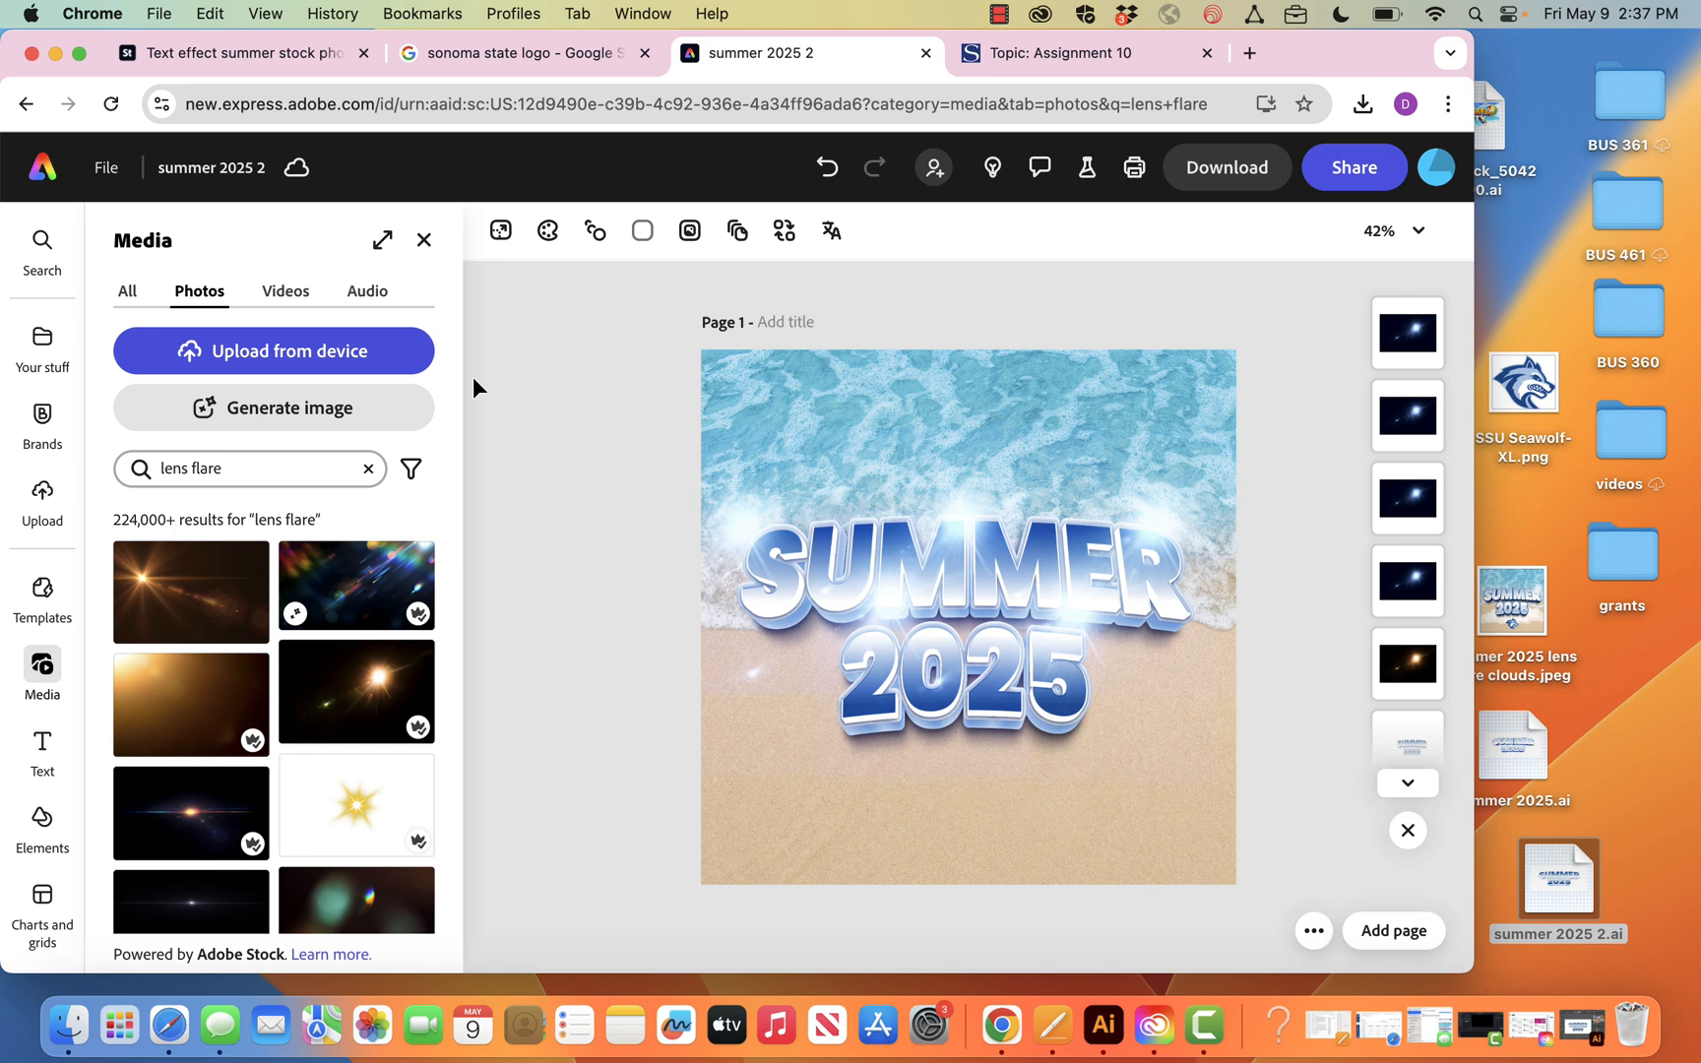
Add SSU Seawolf-XL.png from the desktop to the page as a separate image without replacing a lens flare
drag(1523, 384, 938, 775)
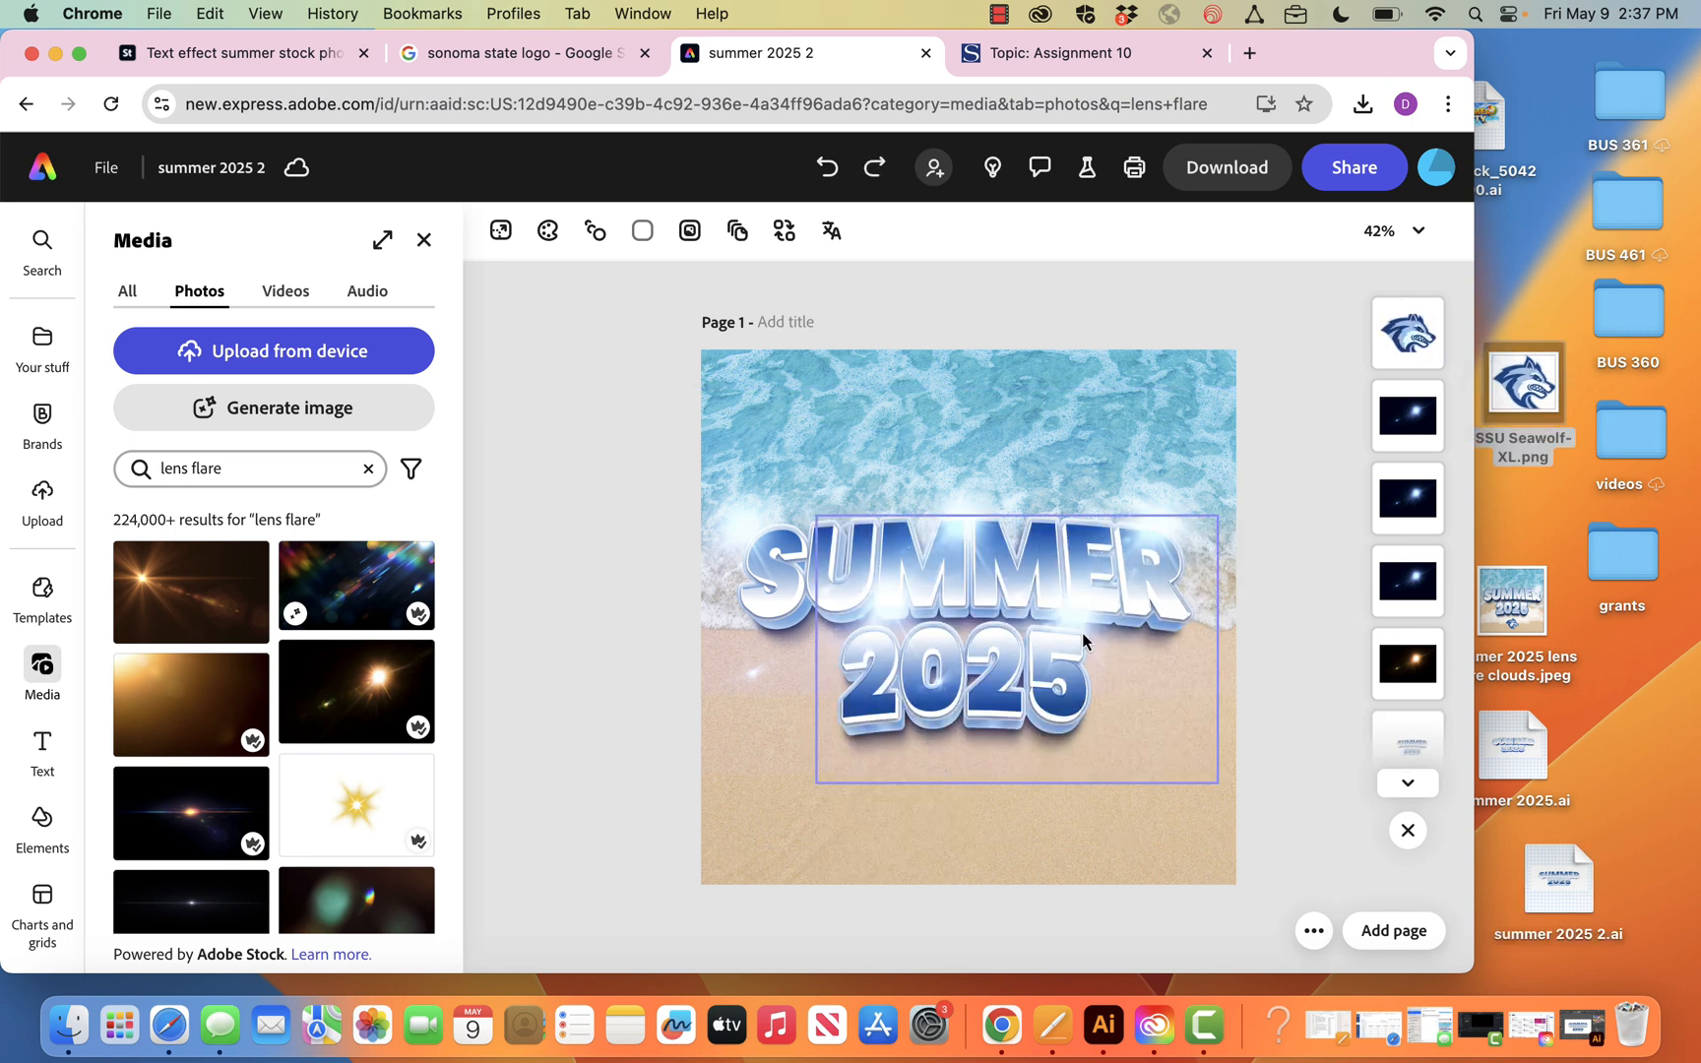
drag(1556, 403, 962, 864)
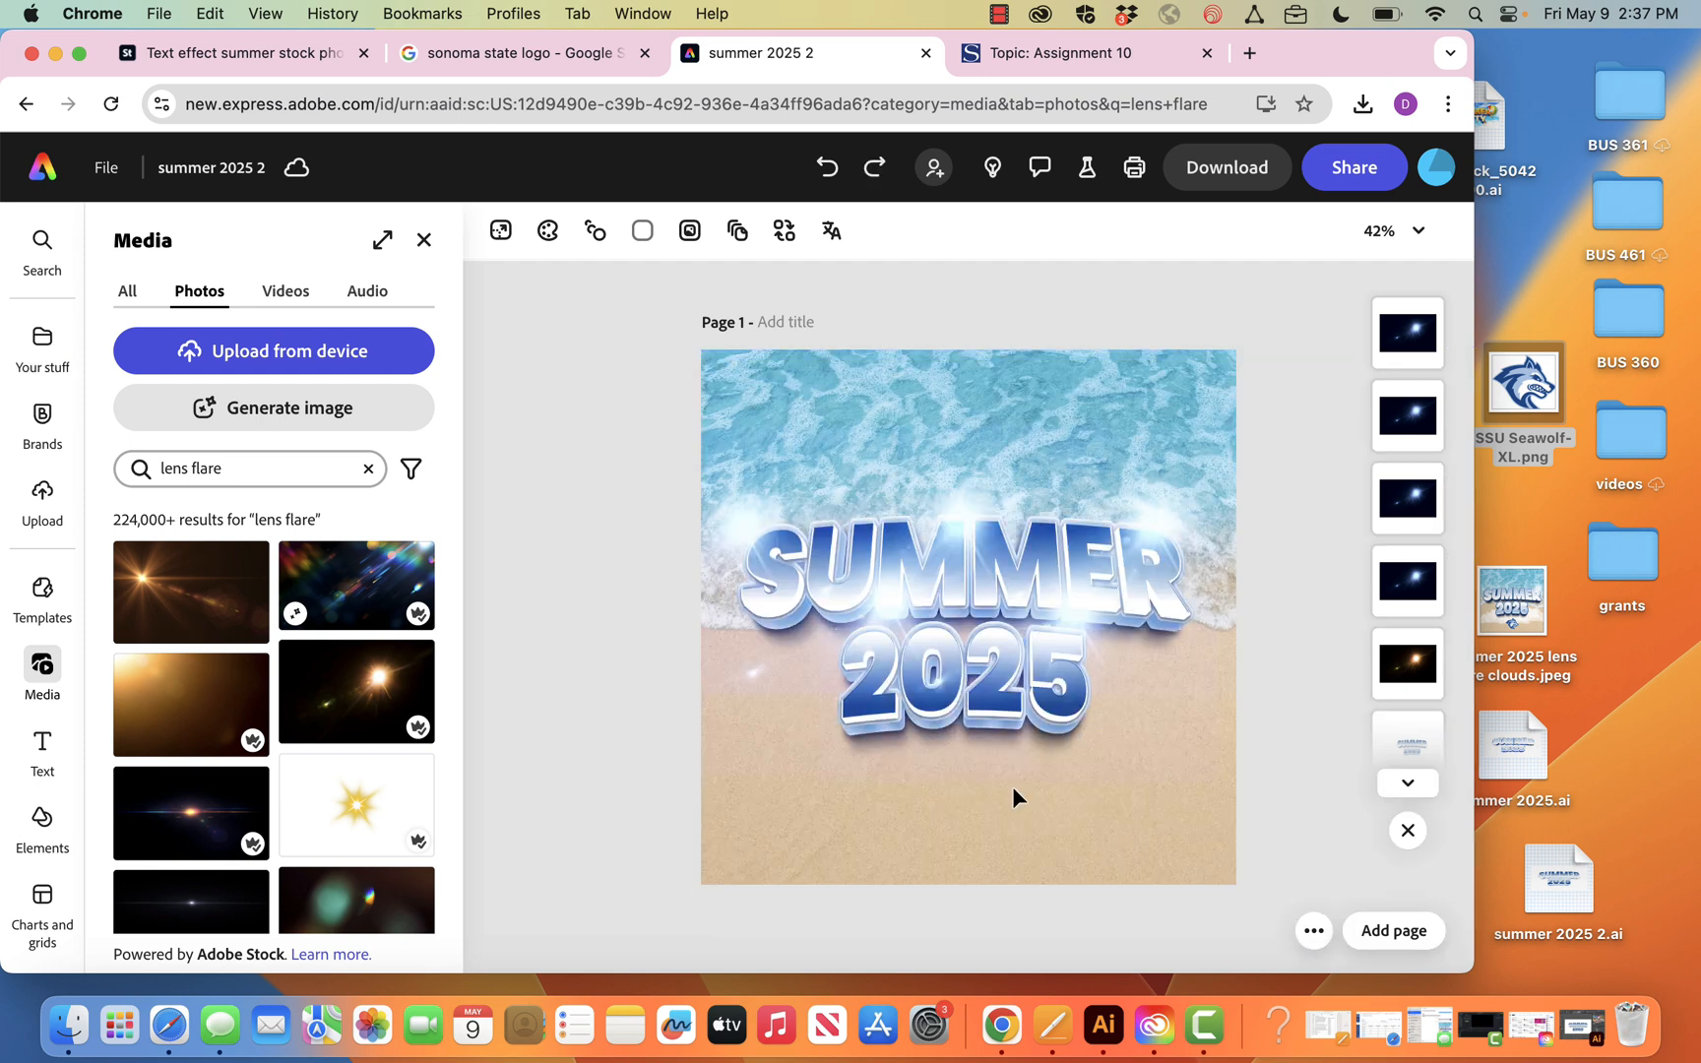
drag(1488, 408, 1122, 362)
Shrink the Seawolf logo and centre it on the sand below 2025
drag(1272, 475, 863, 721)
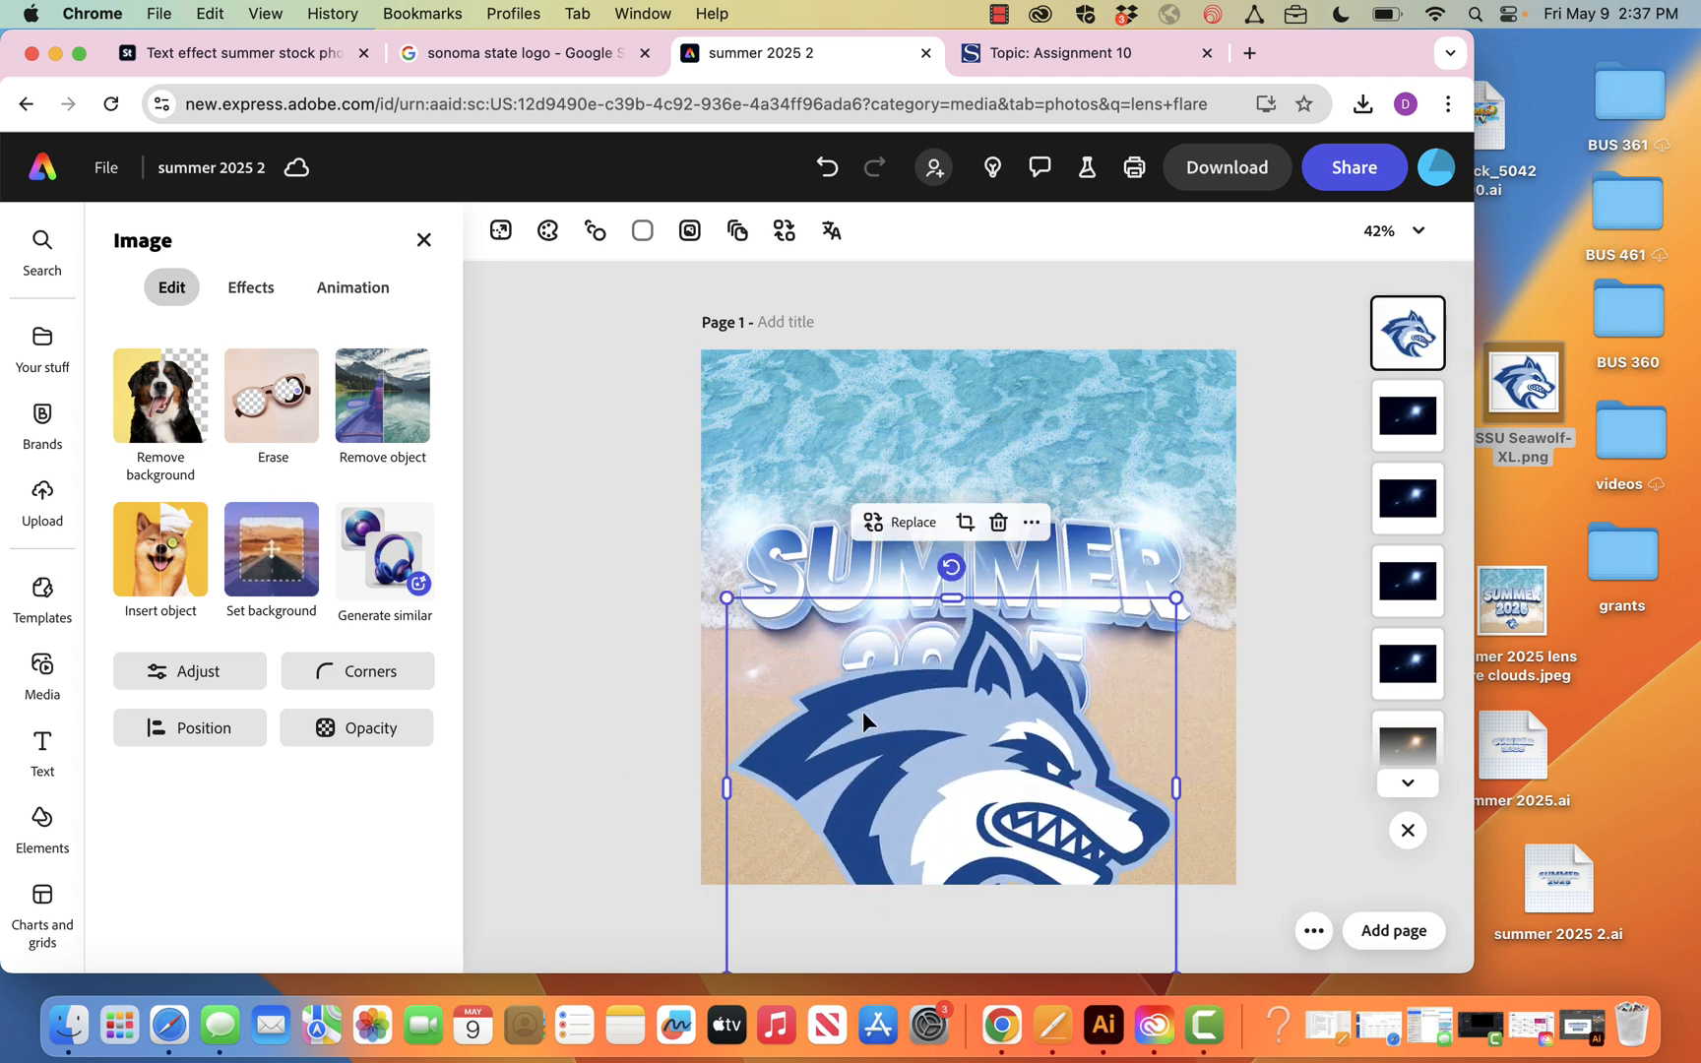
drag(729, 598, 867, 787)
drag(960, 815, 979, 836)
click(580, 759)
Search the photos for clouds and browse for a single white cloud on a black background
click(262, 482)
triple_click(264, 484)
text(clouds)
key(Return)
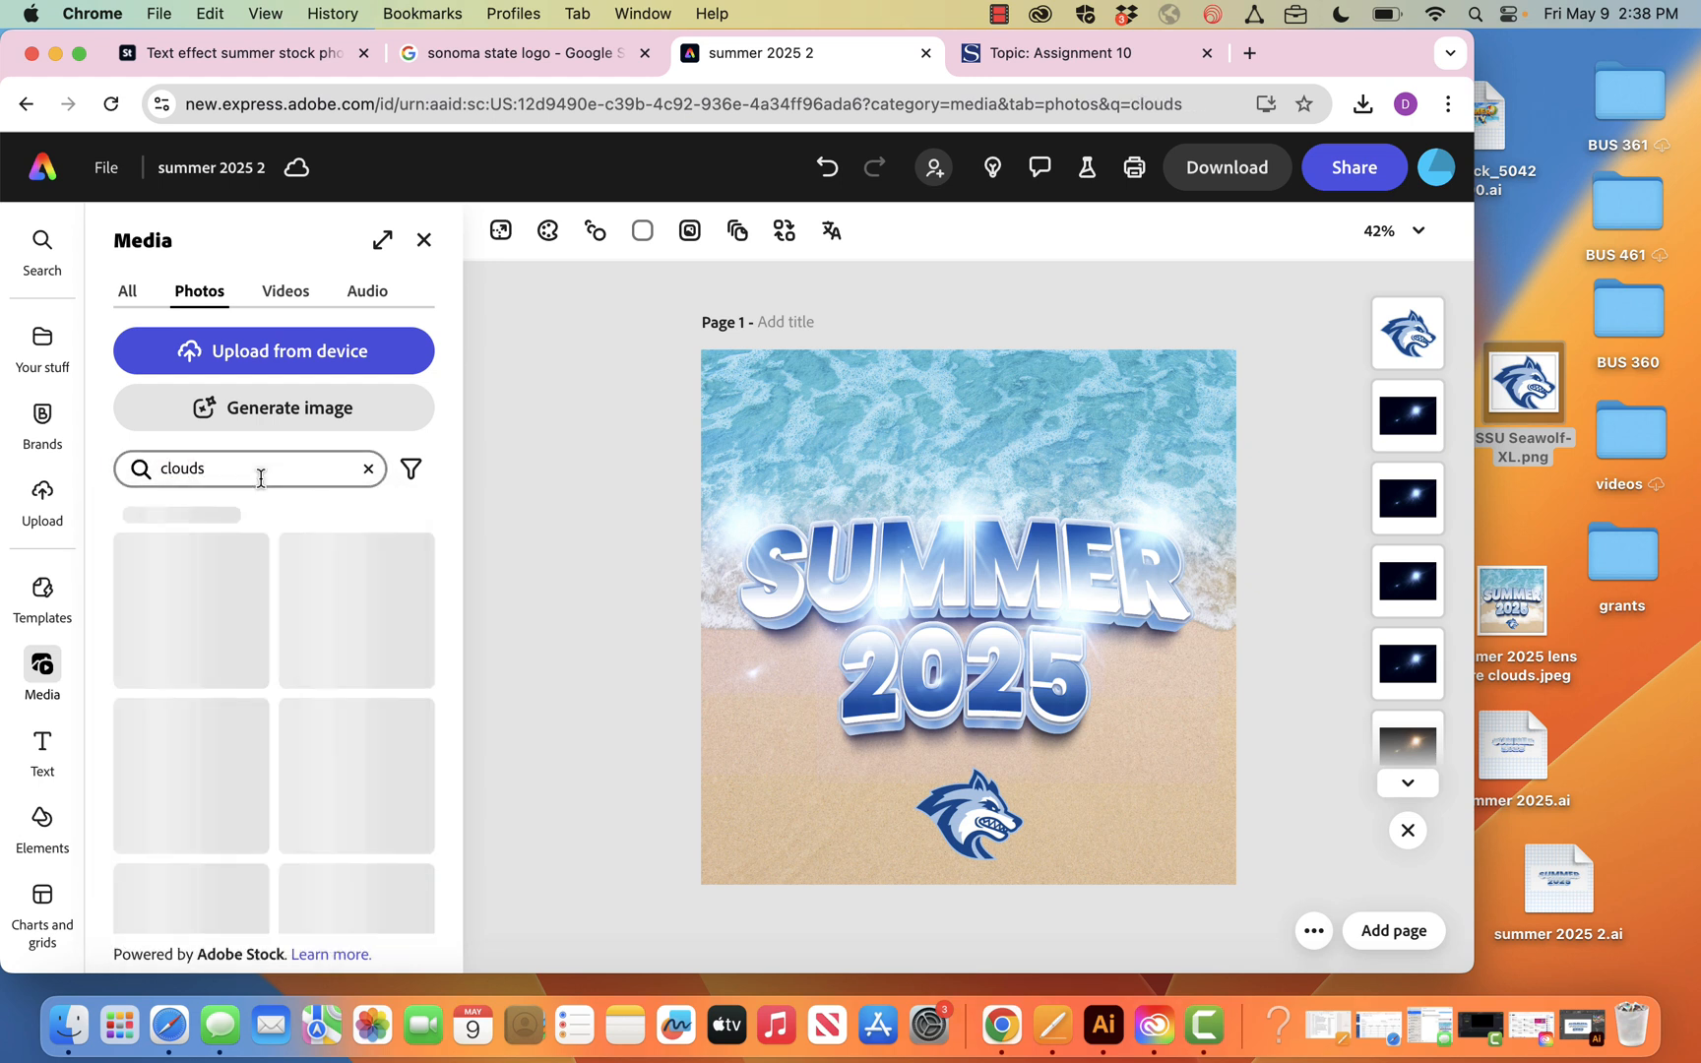
scroll(283, 736, down, 10)
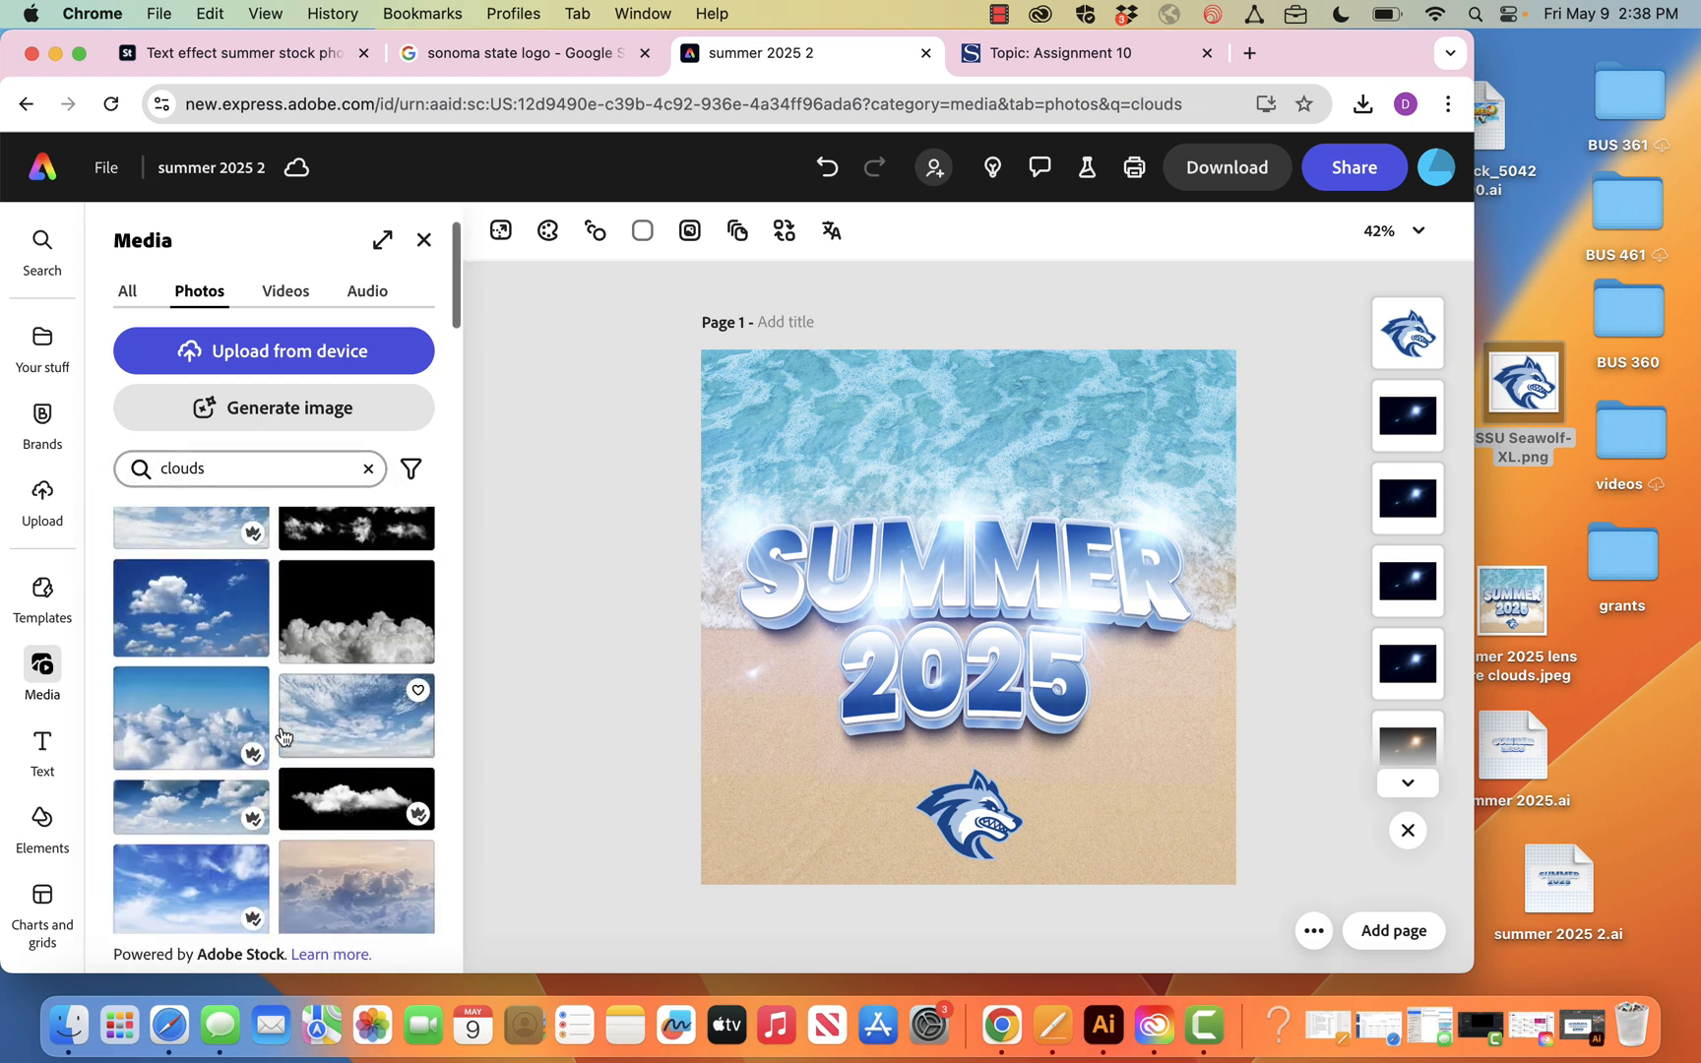
scroll(283, 737, up, 3)
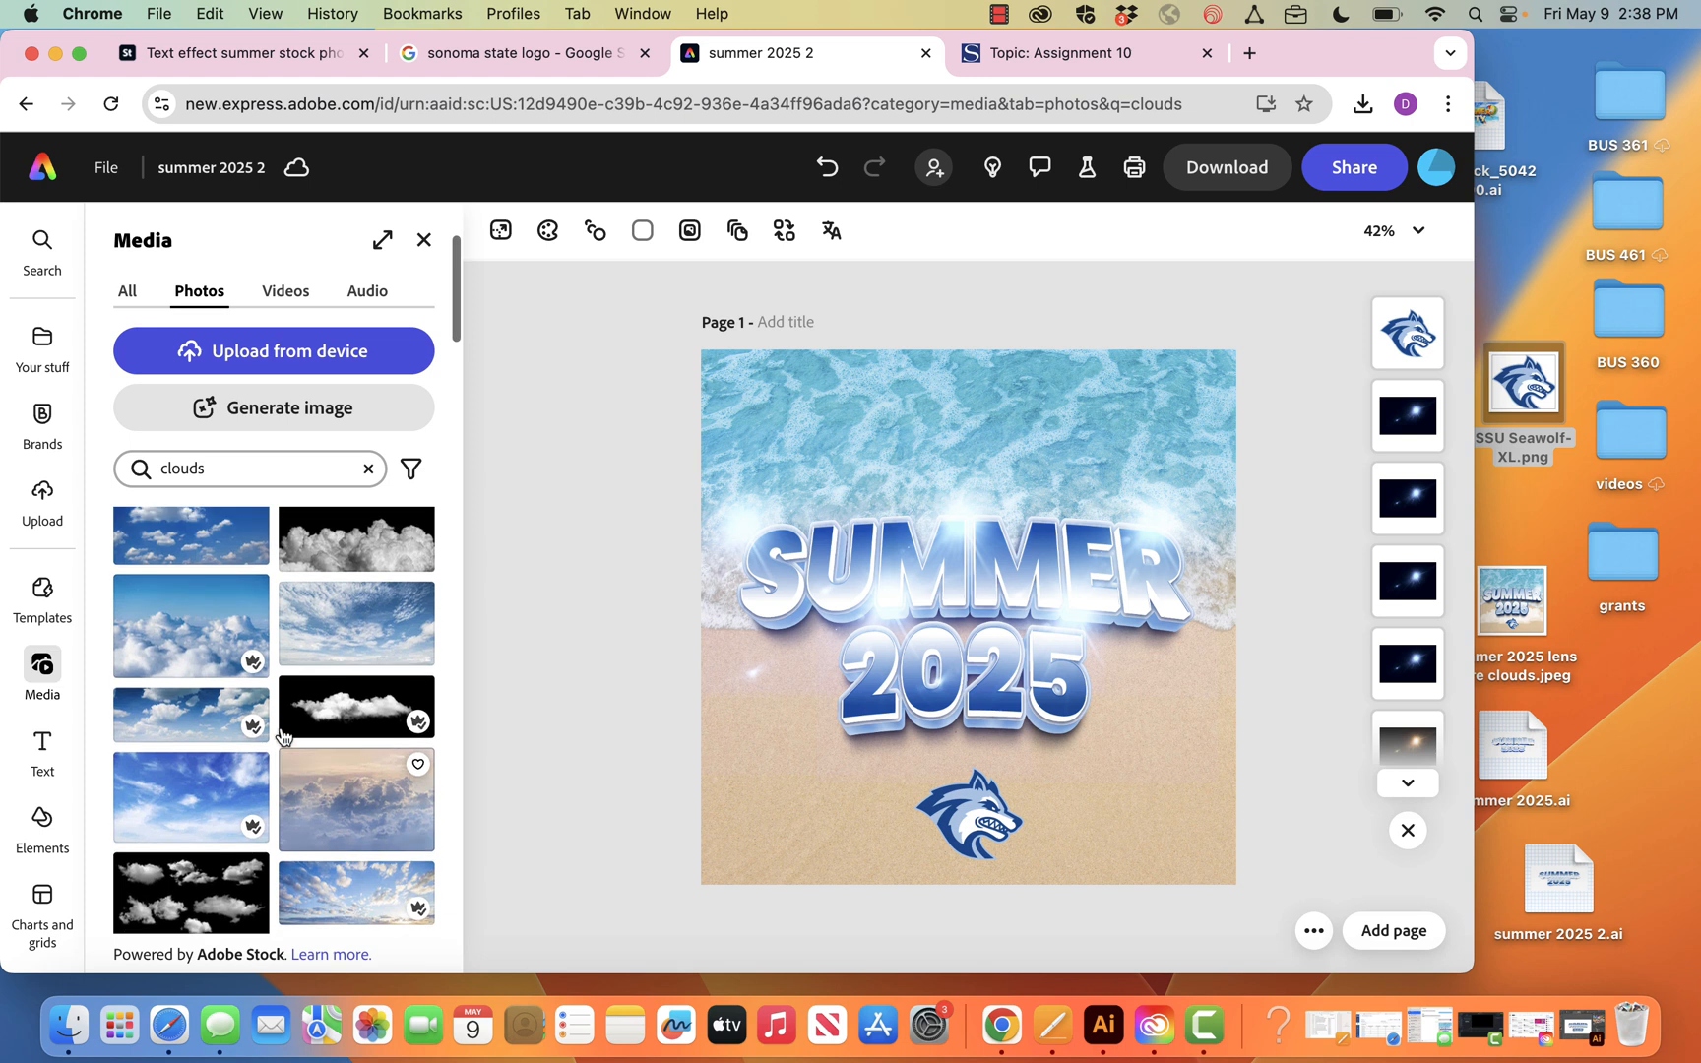
Add the single white cloud photo below the lettering and set its blend mode to Screen
click(361, 722)
drag(990, 604, 913, 725)
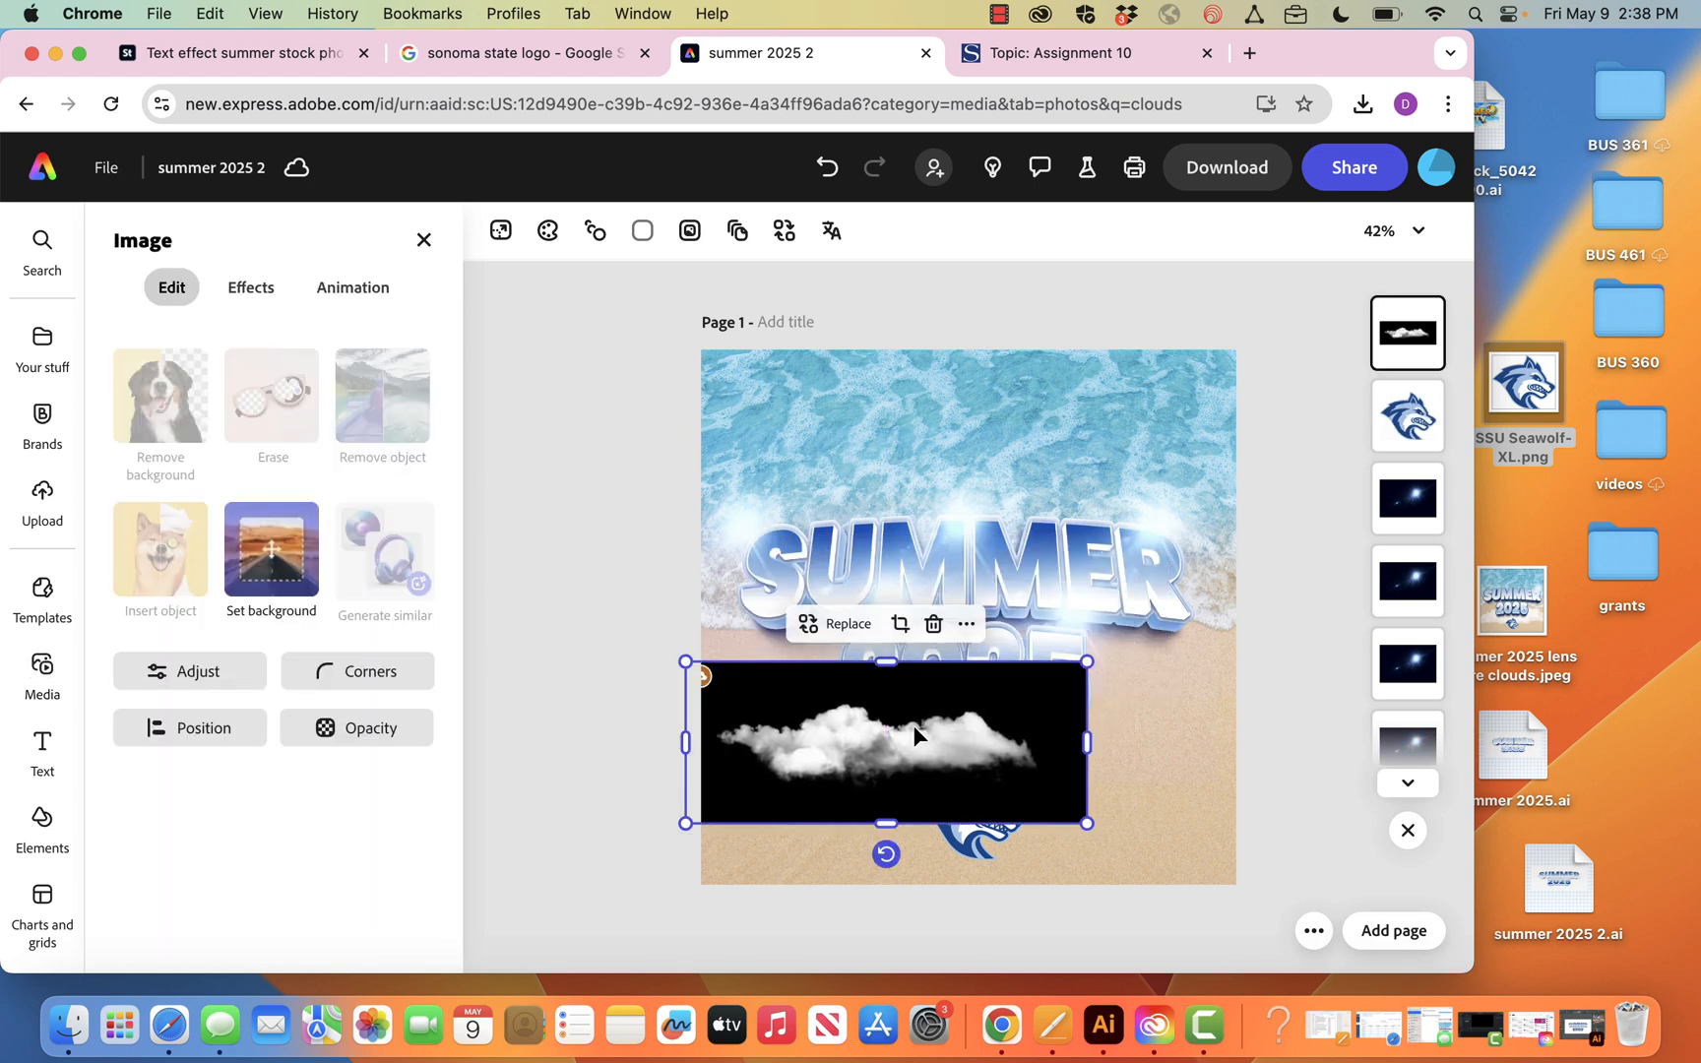
click(369, 750)
click(419, 657)
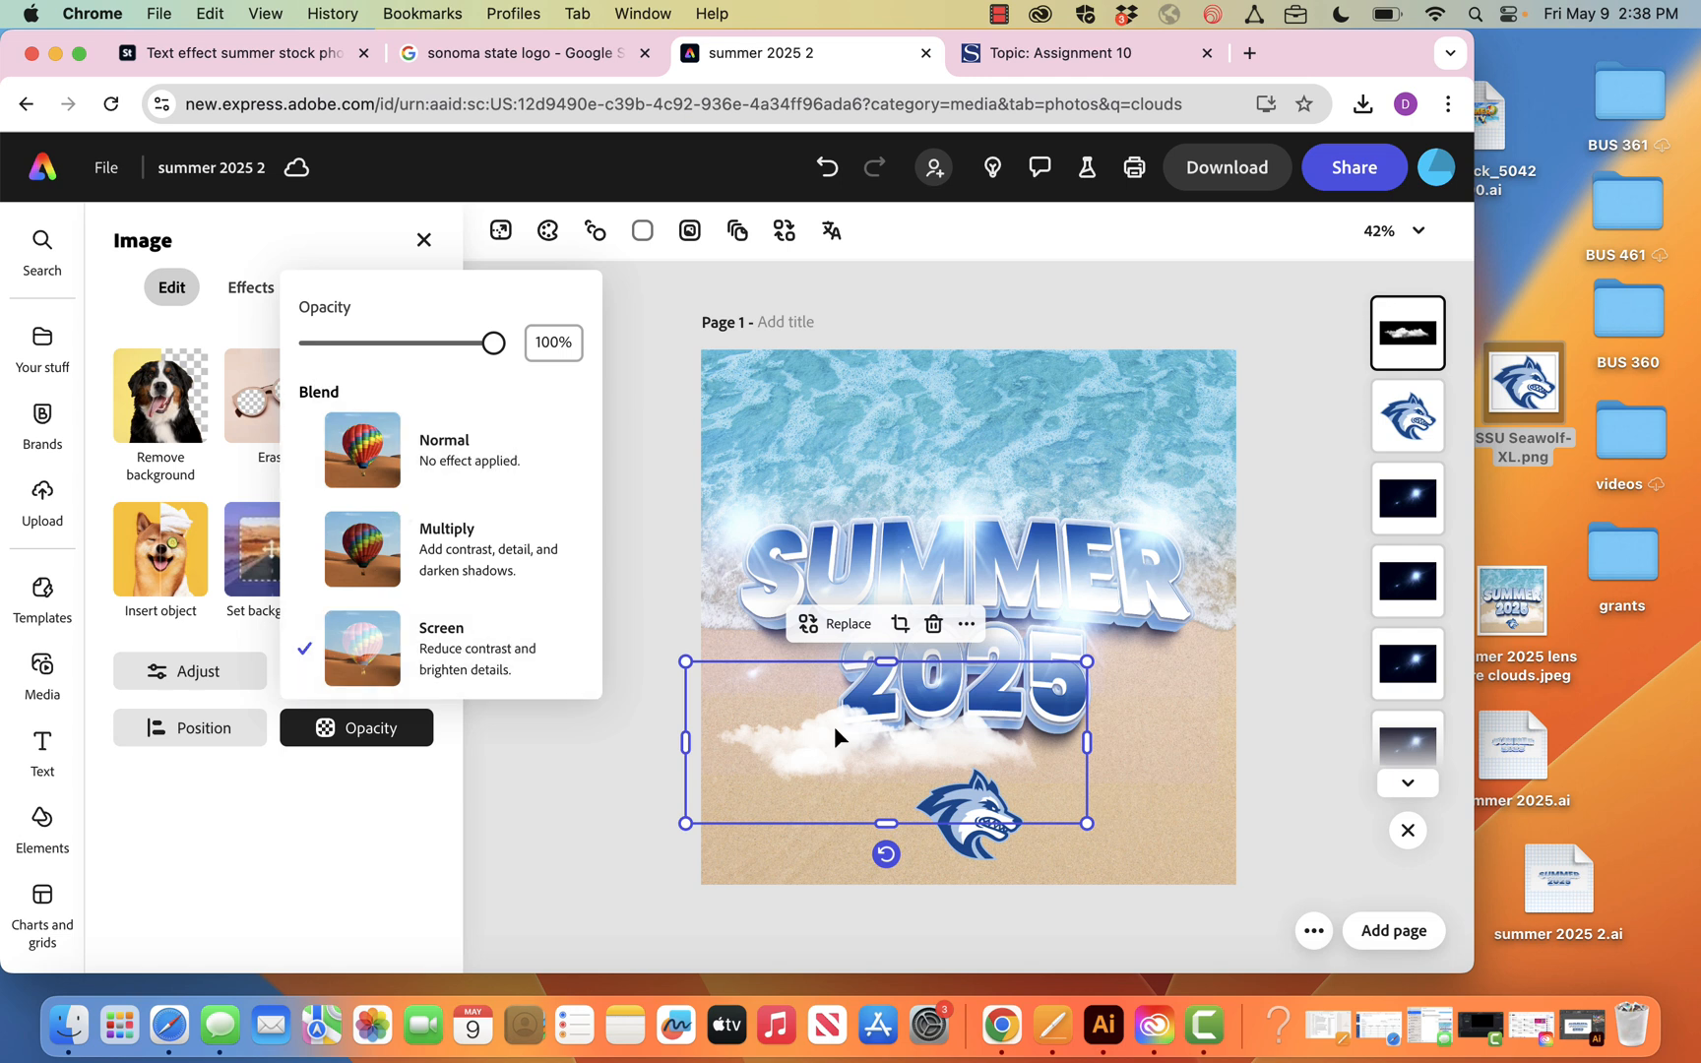
Layer the cloud behind the lettering under the left part of 2025, and place a copy under the right part
drag(870, 748, 836, 755)
drag(1410, 356, 1409, 673)
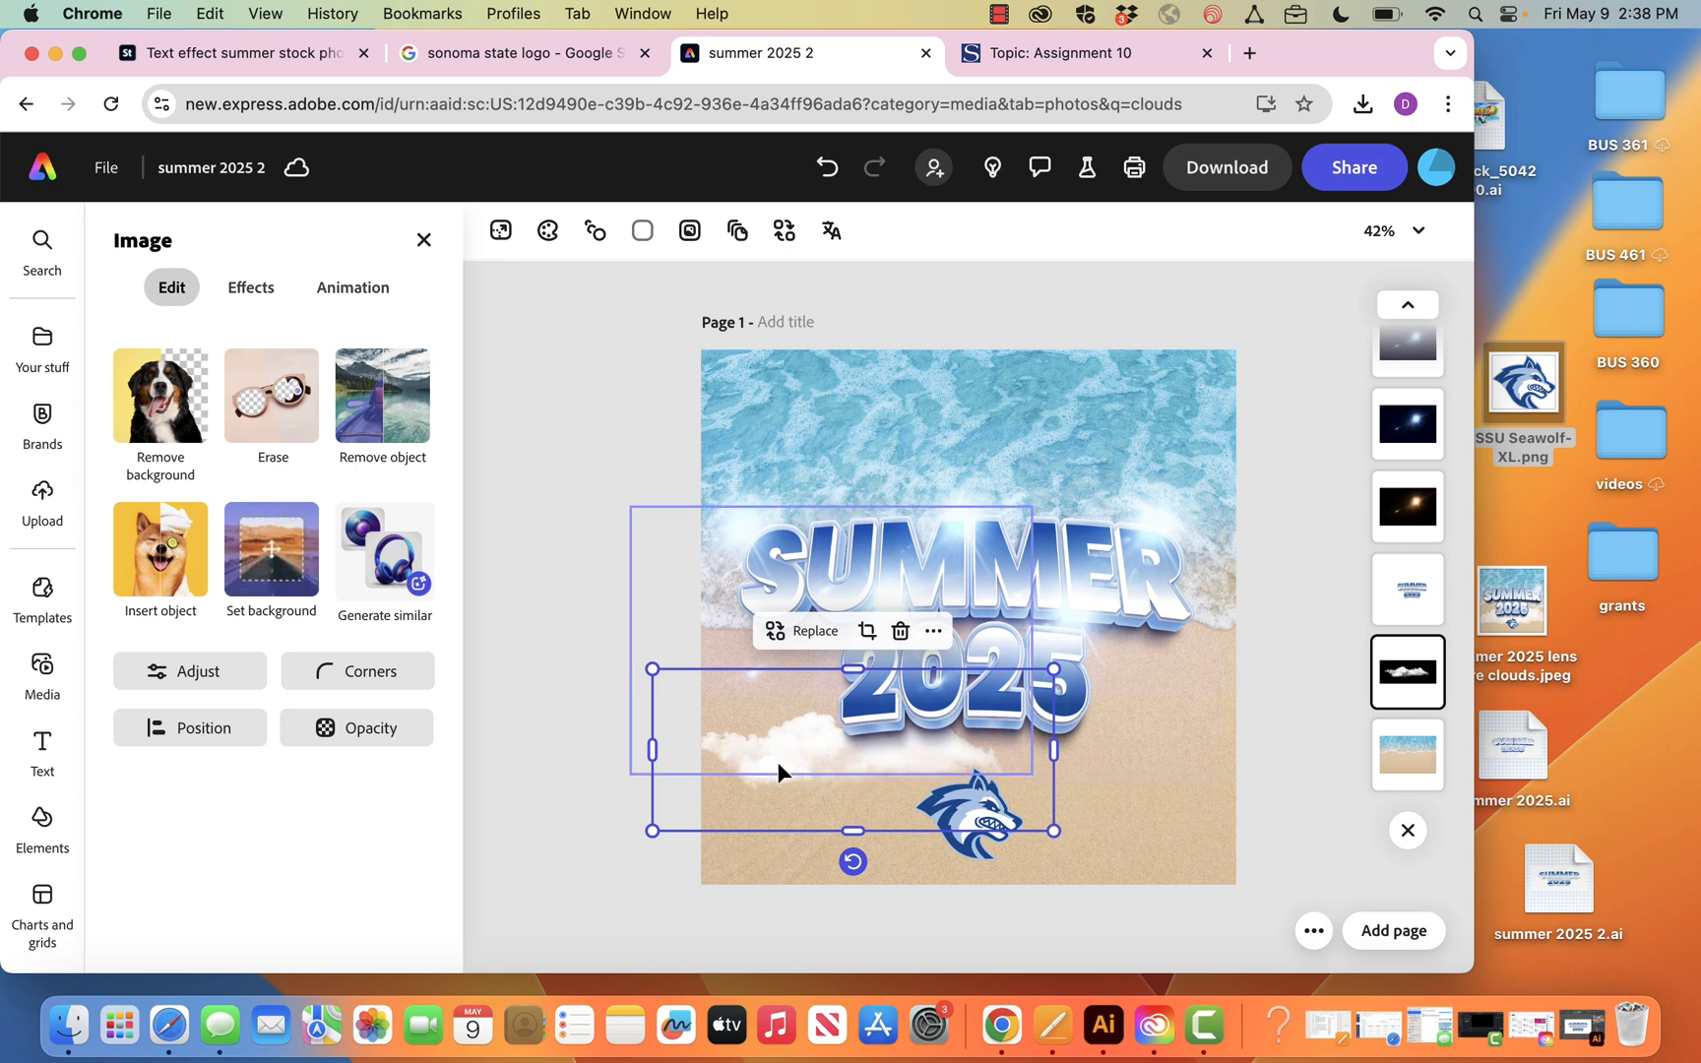
drag(779, 765, 1005, 775)
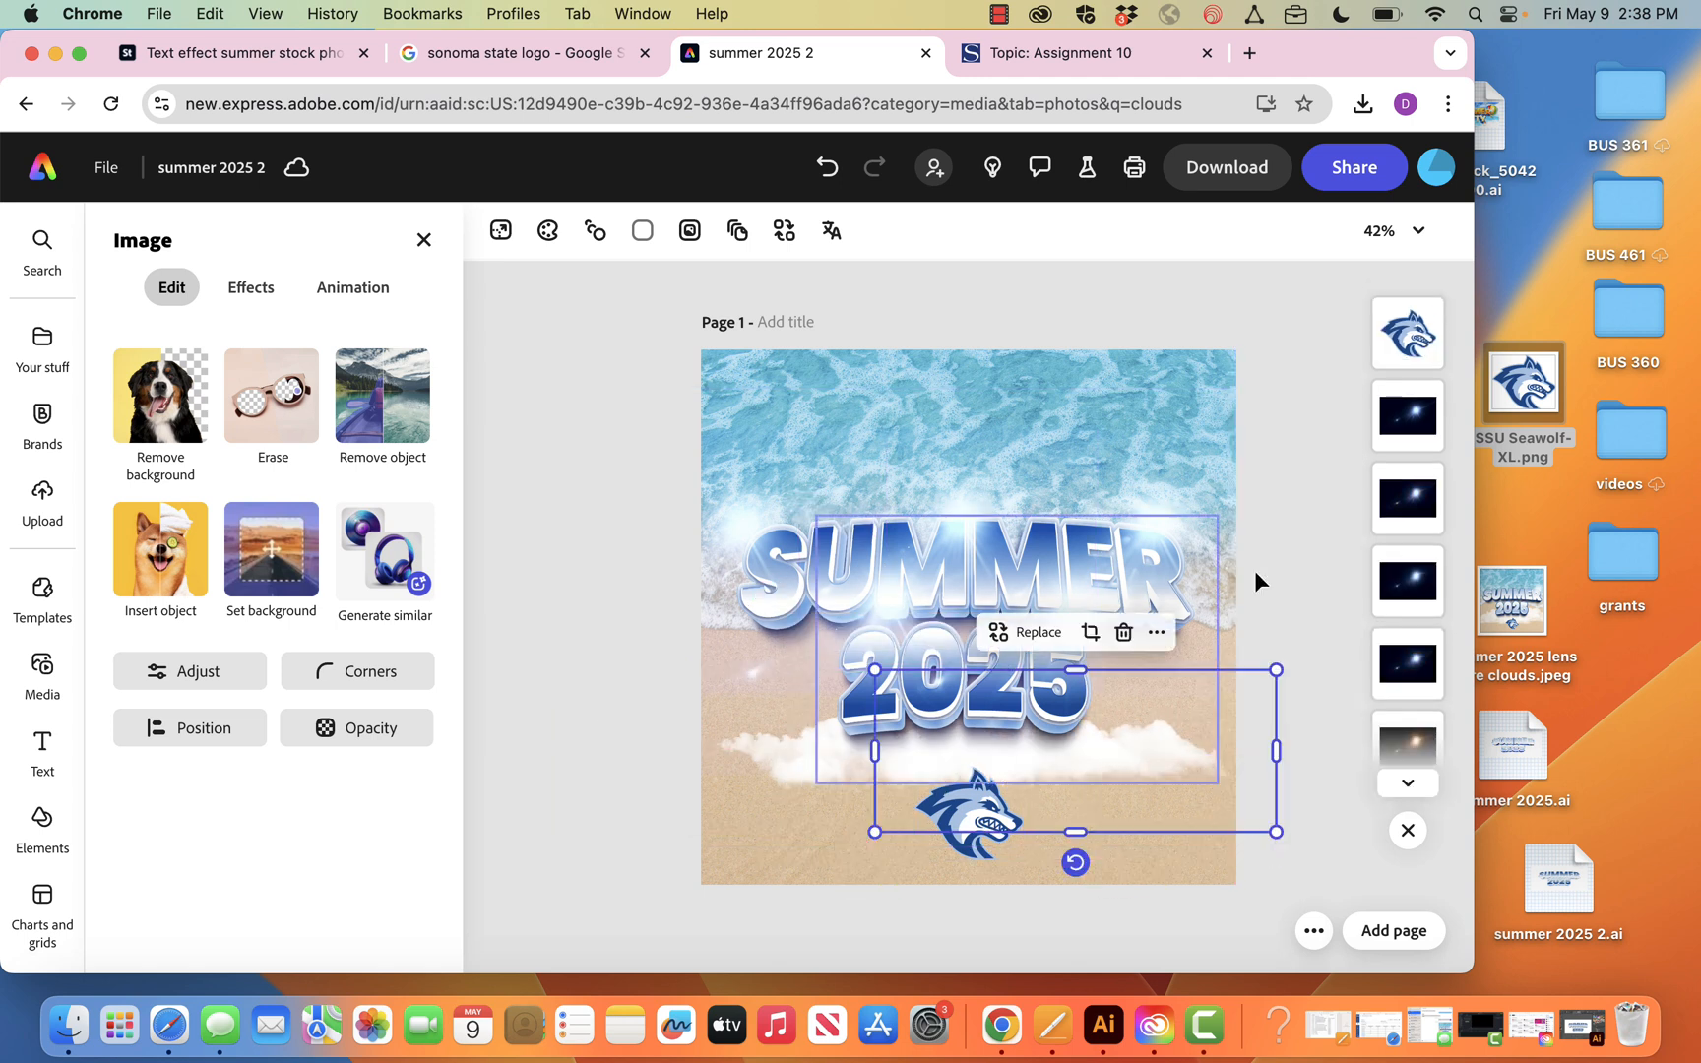
click(1329, 561)
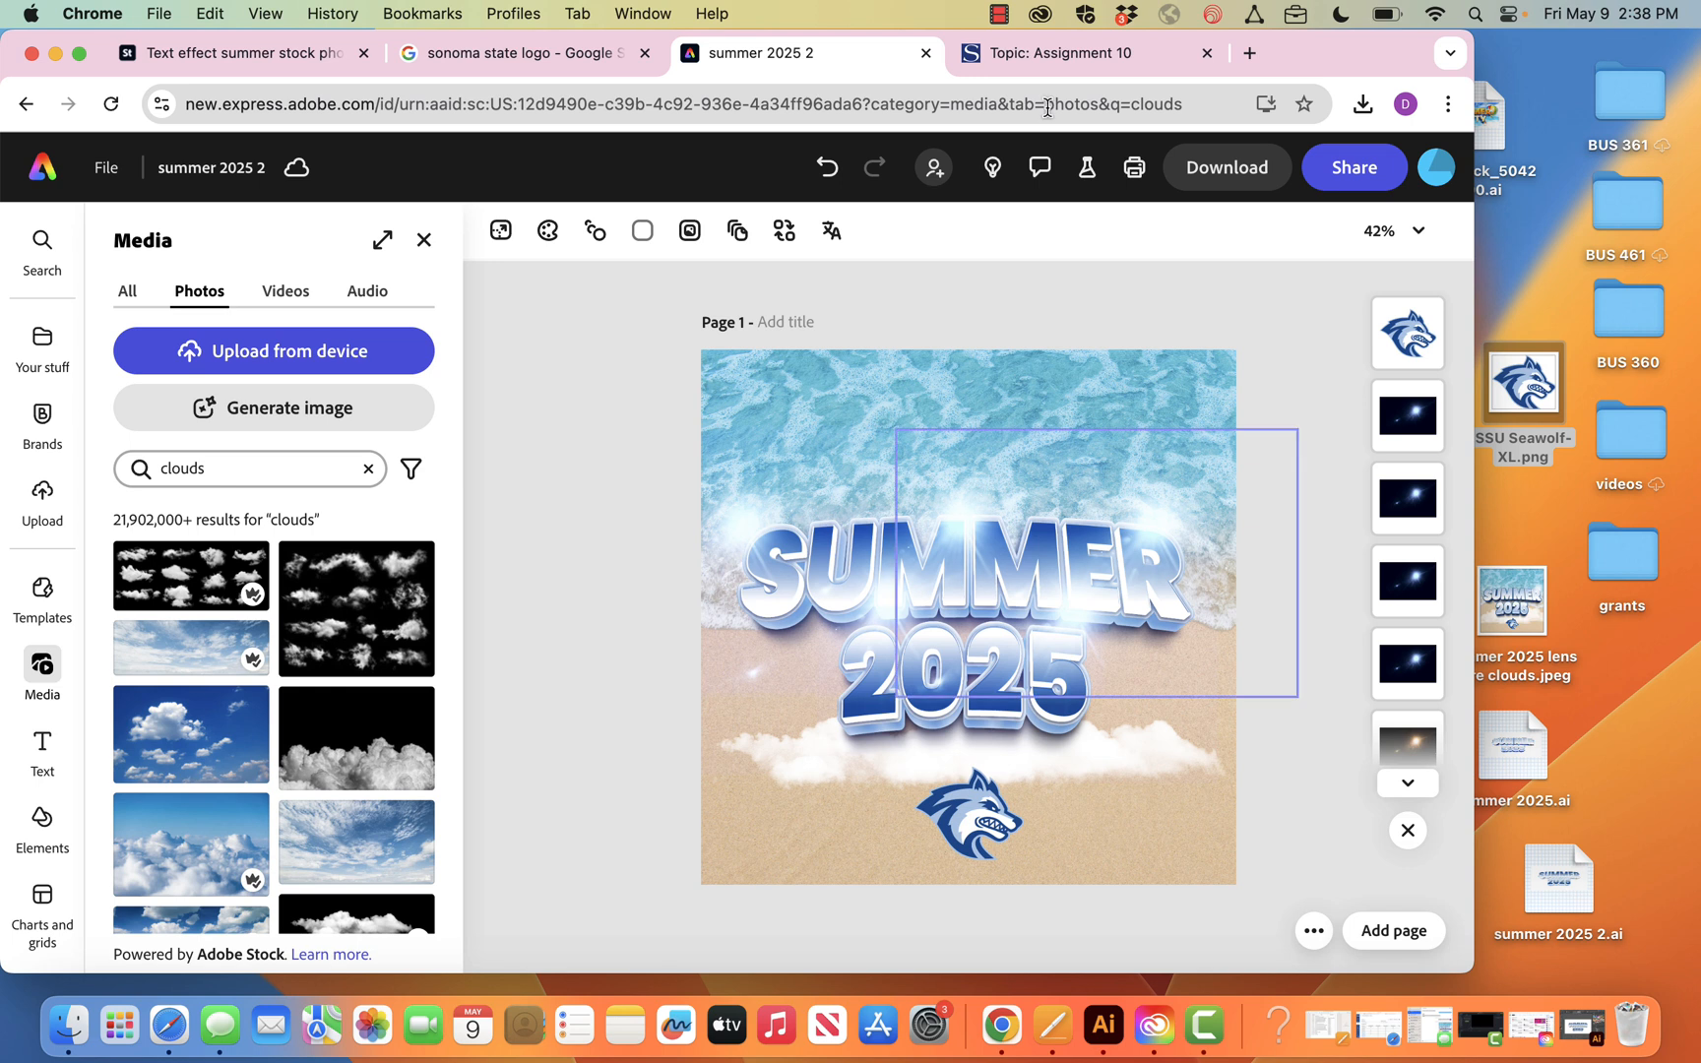
Switch to Illustrator, show the artwork's background layer to view its radial rays, and return to the Express design in Chrome
click(1102, 1025)
click(1145, 771)
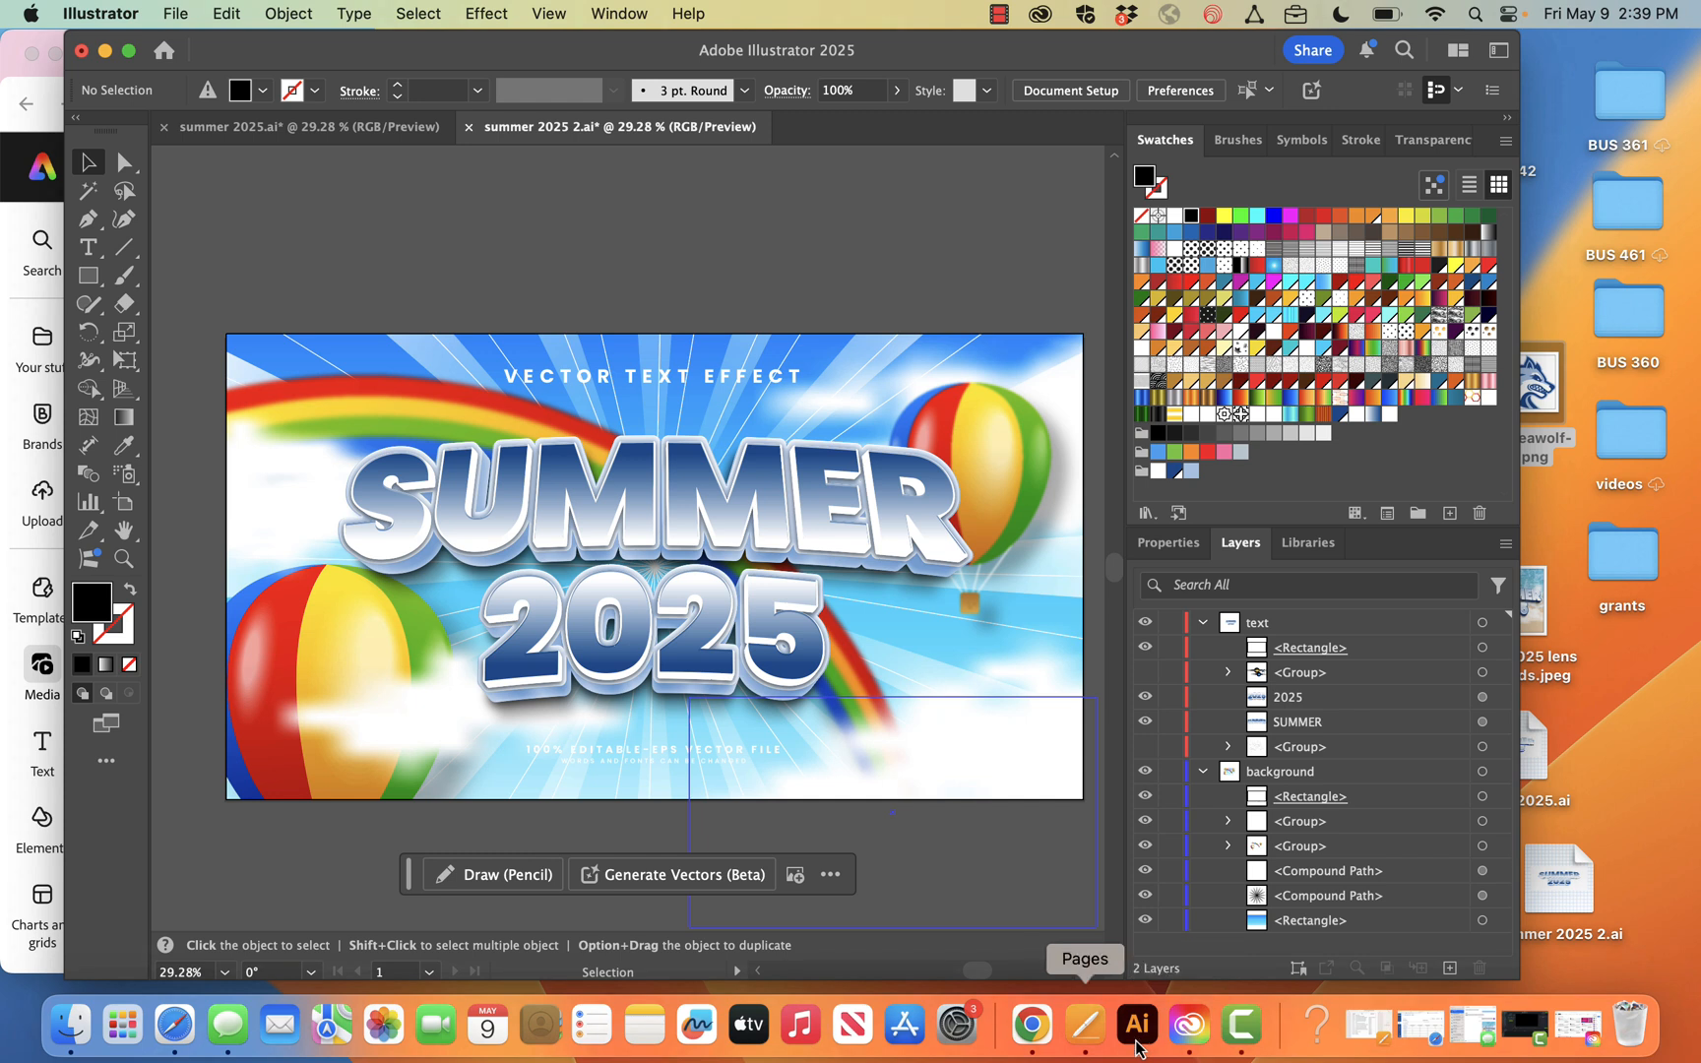
click(1031, 1026)
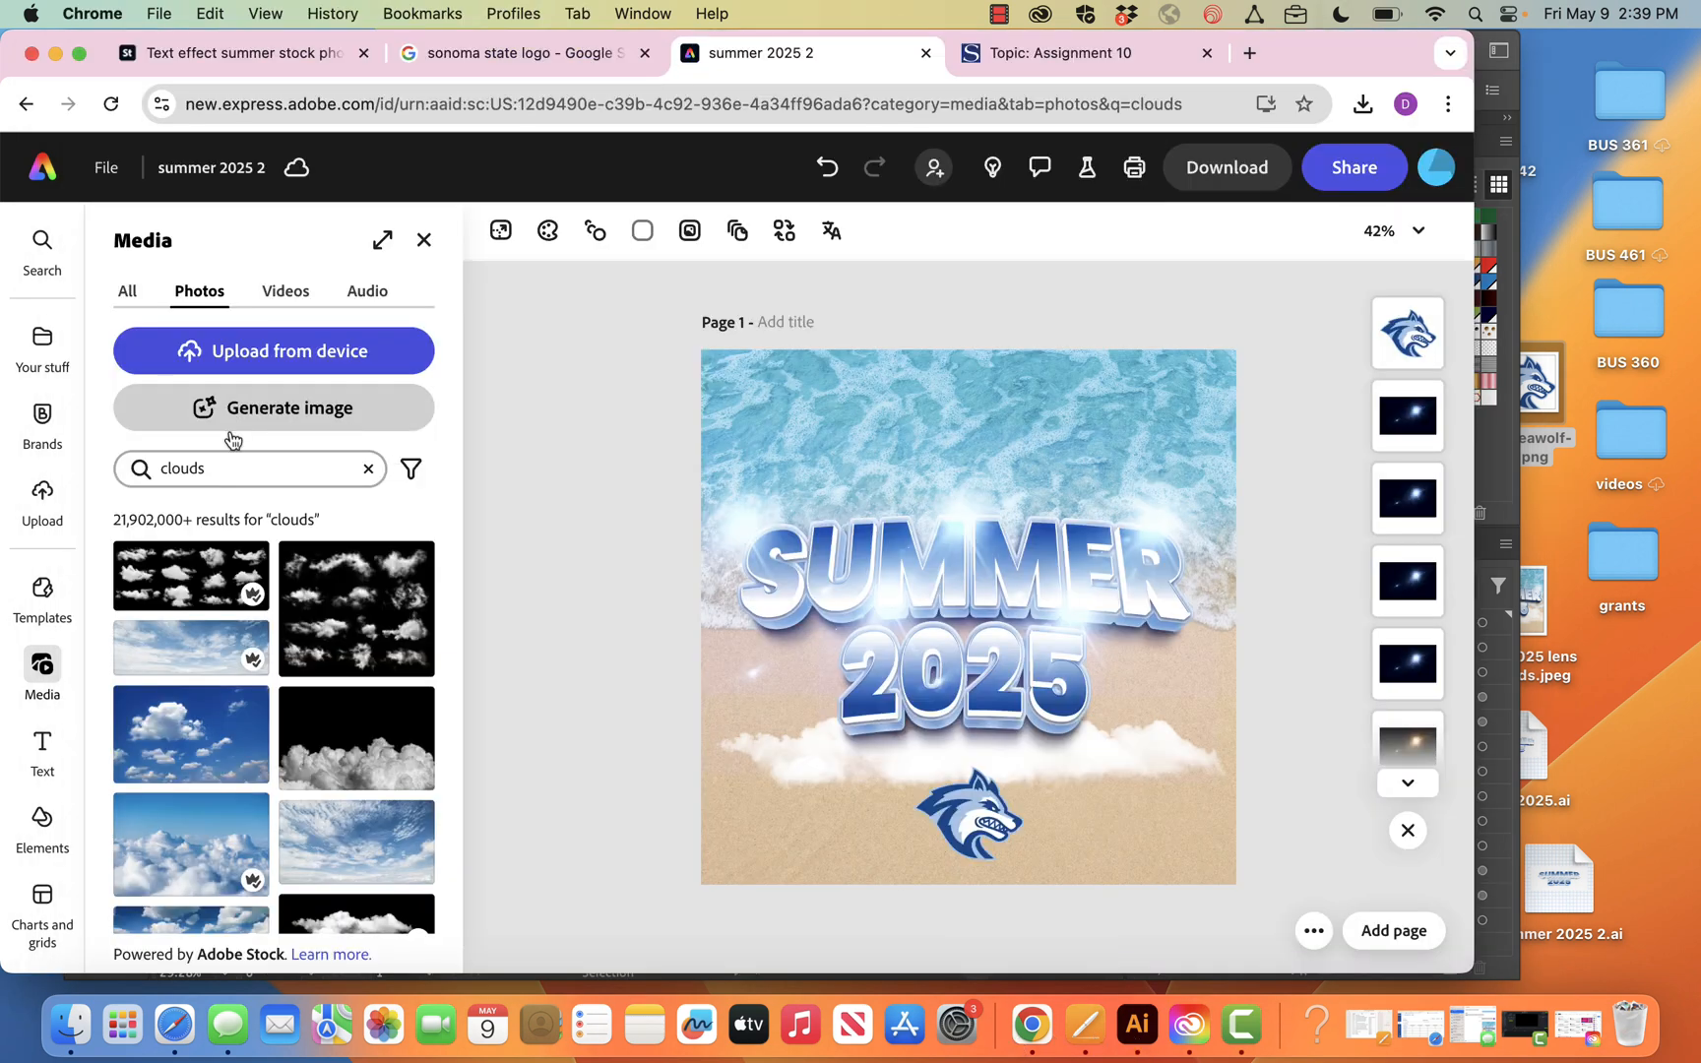
Search the photos for "redial blue starburst"
click(226, 467)
double_click(222, 470)
text(read)
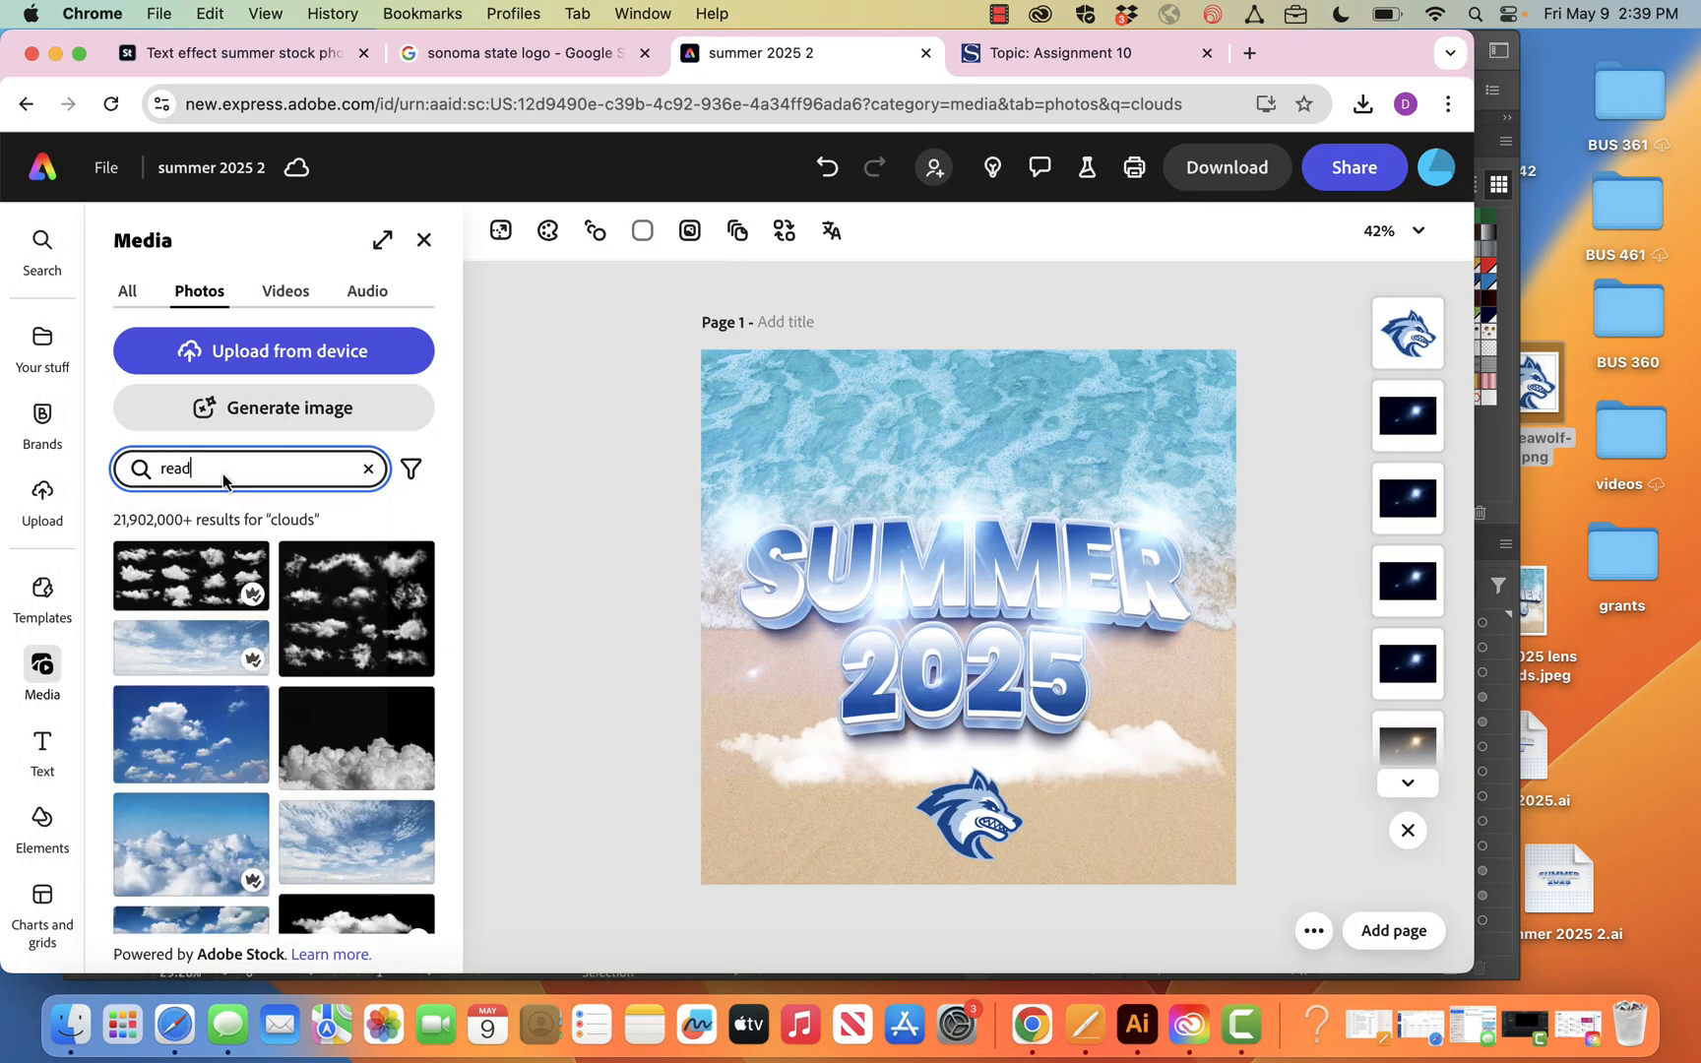
text(ial )
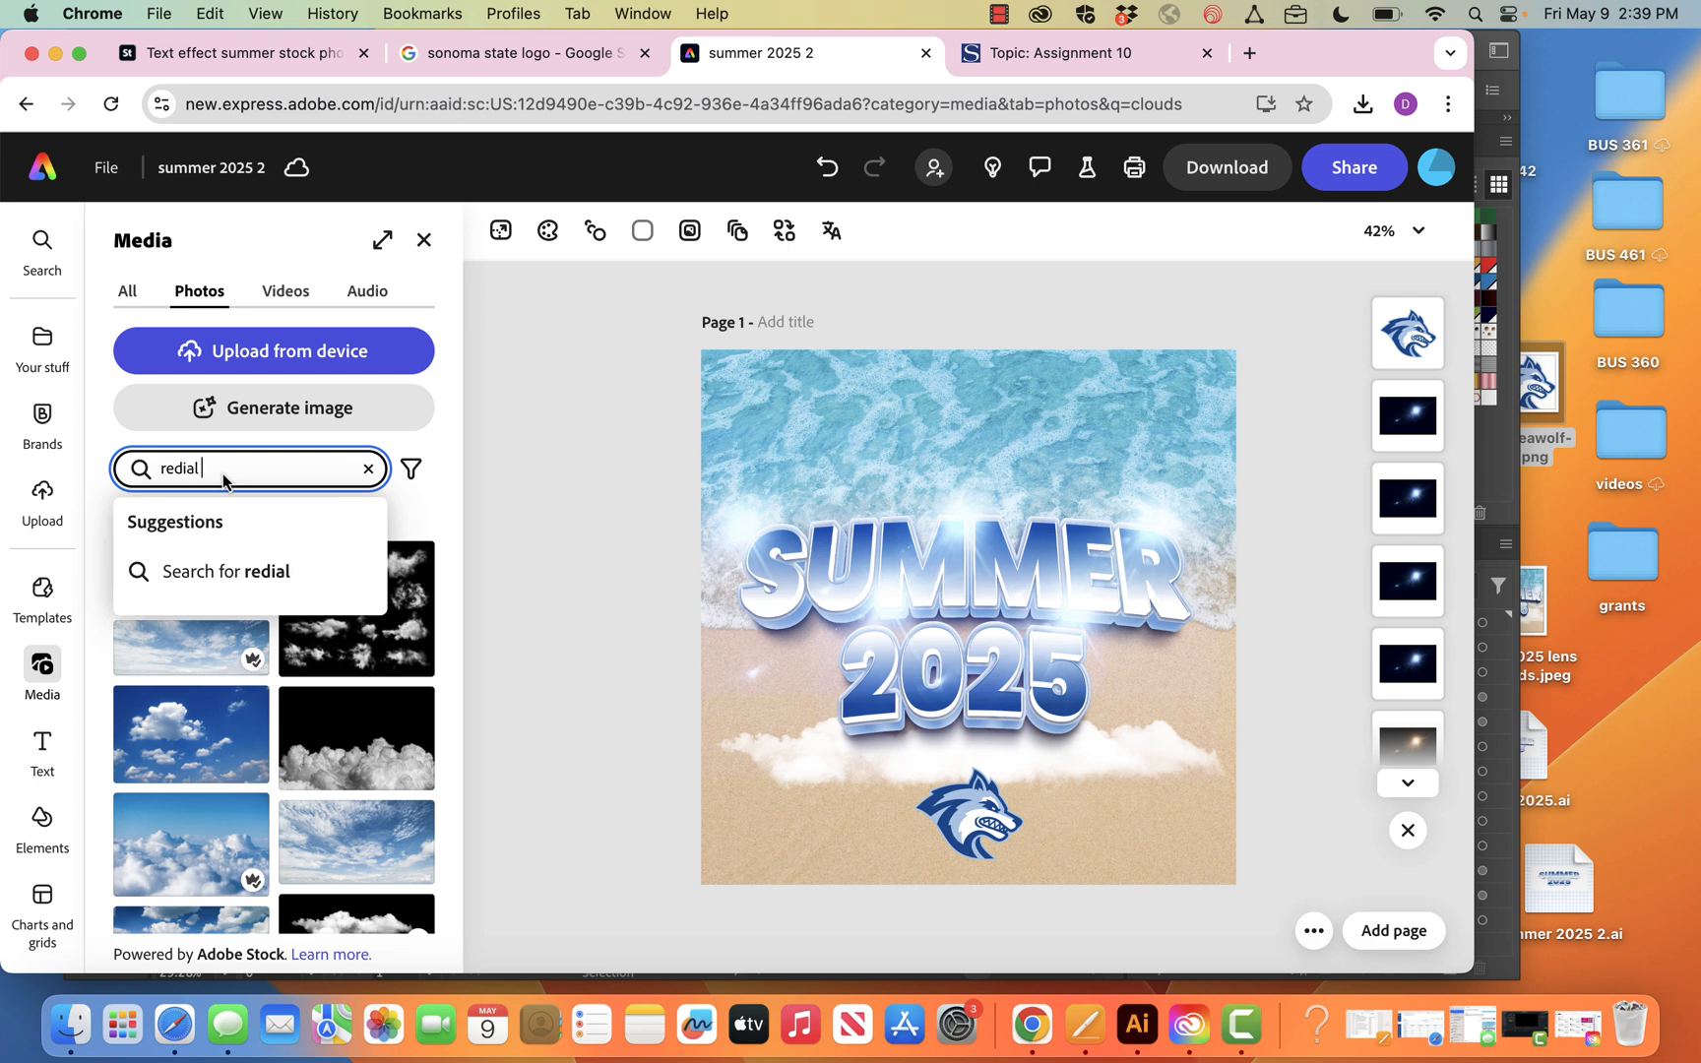
text(blue d)
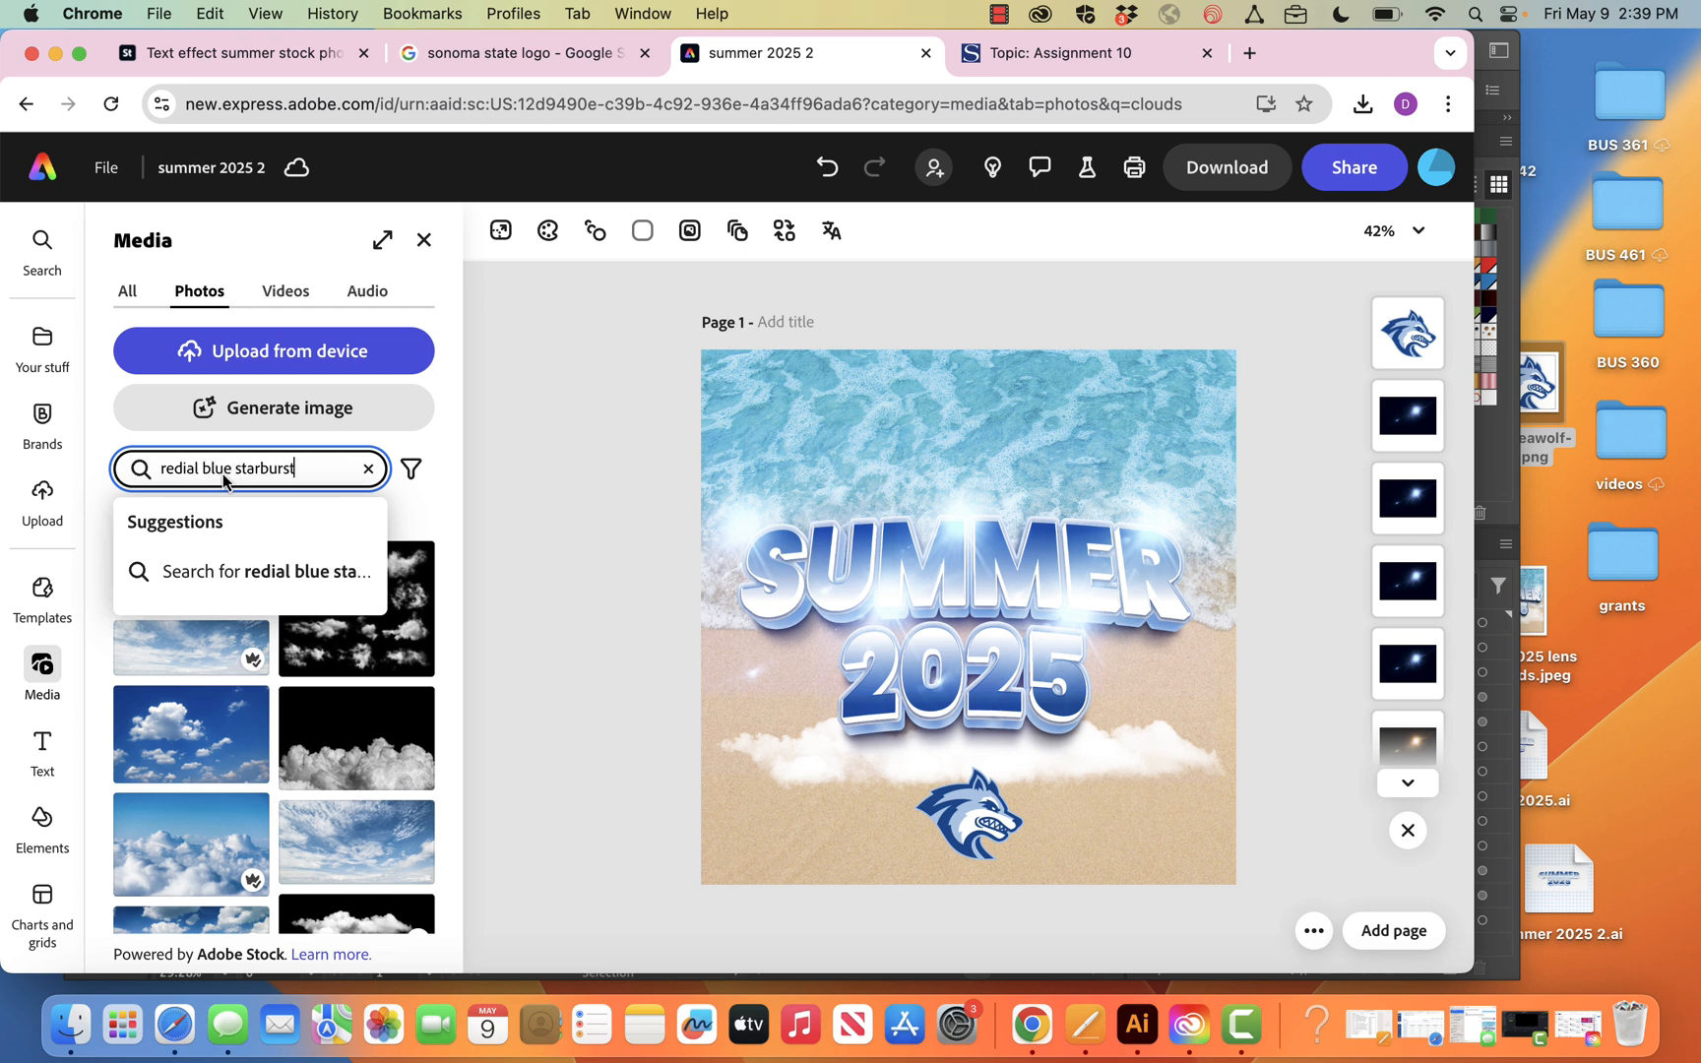
text(tarburst)
key(Return)
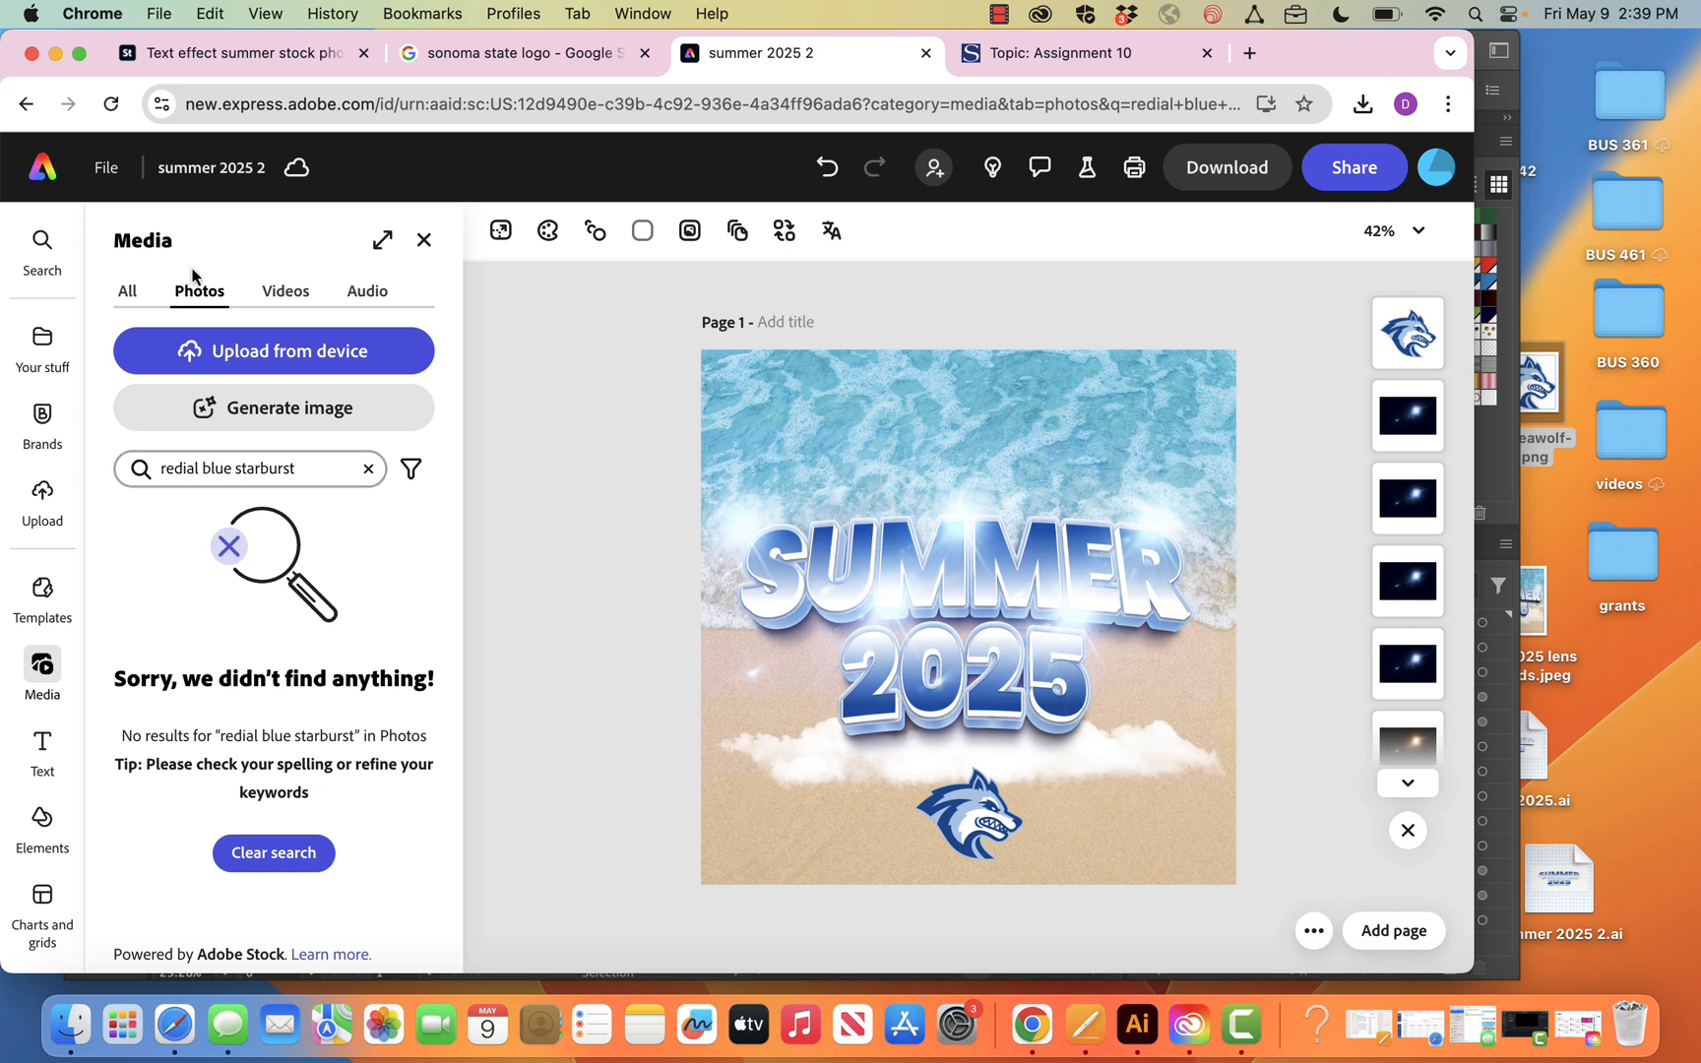
Shorten the photo search to "redial starburst" and run it
double_click(202, 471)
click(235, 470)
key(BackSpace)
key(BackSpace)
key(BackSpace)
key(BackSpace)
key(BackSpace)
key(Return)
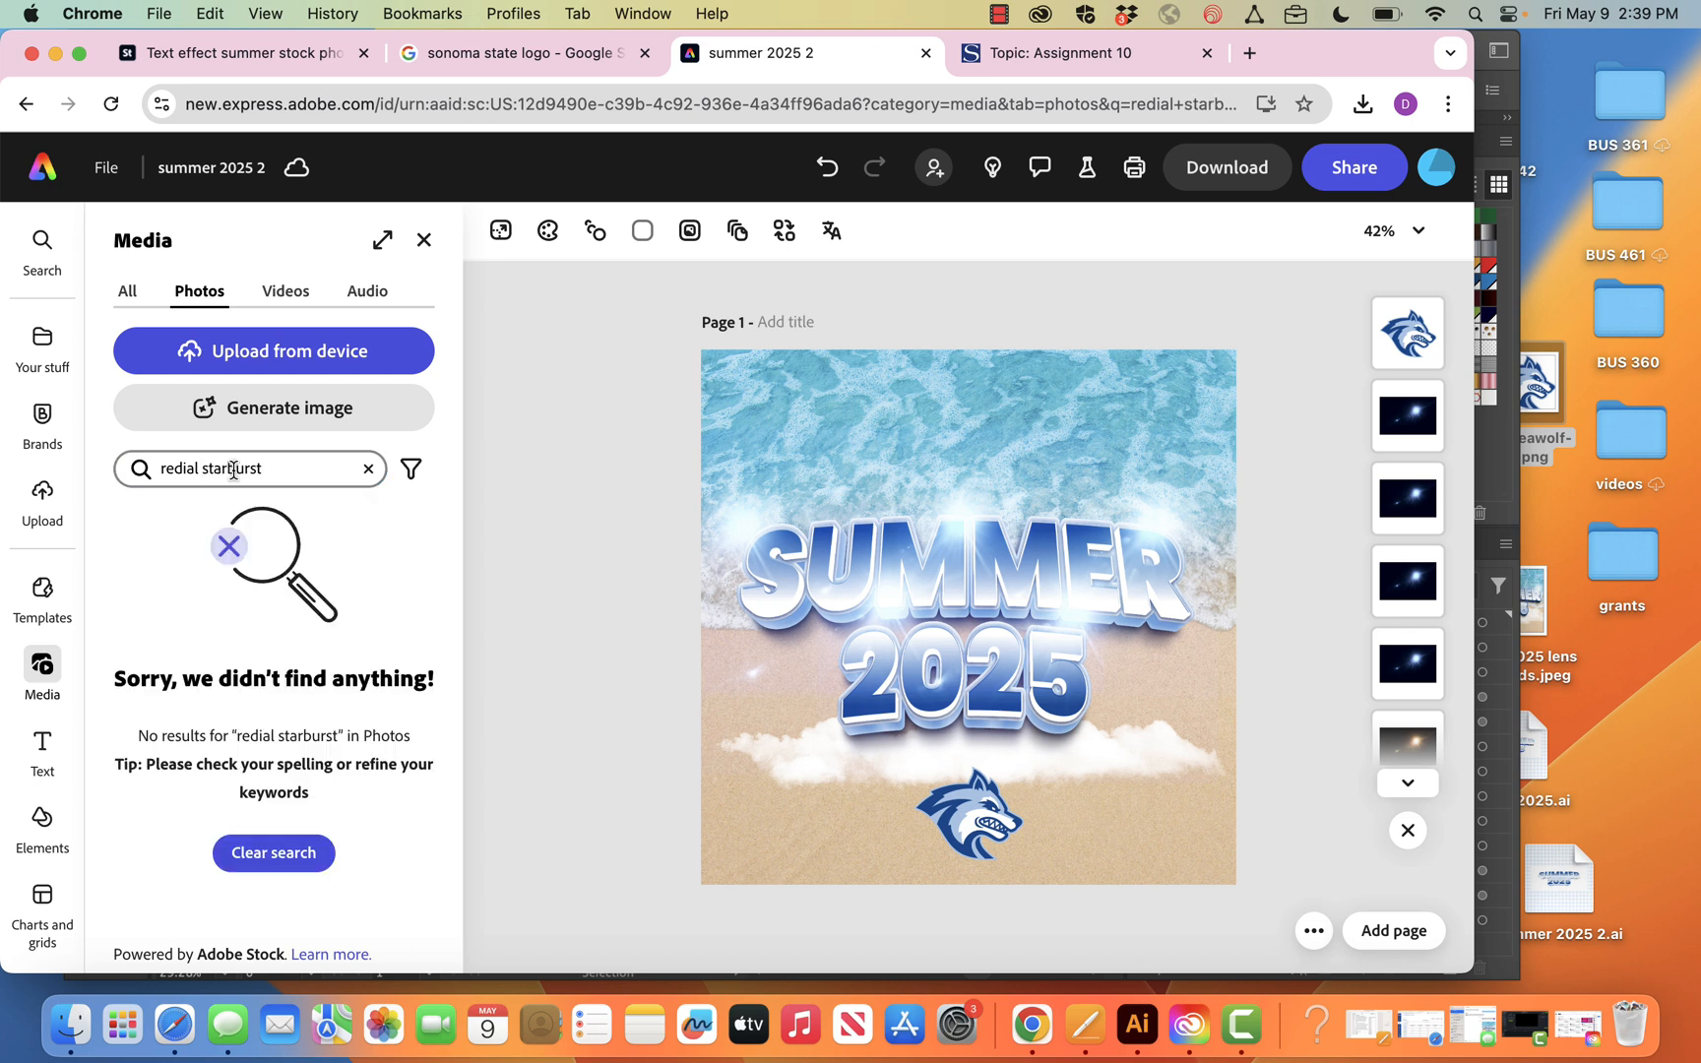
Reduce the photo search term to just "starburst" and run the search
click(206, 472)
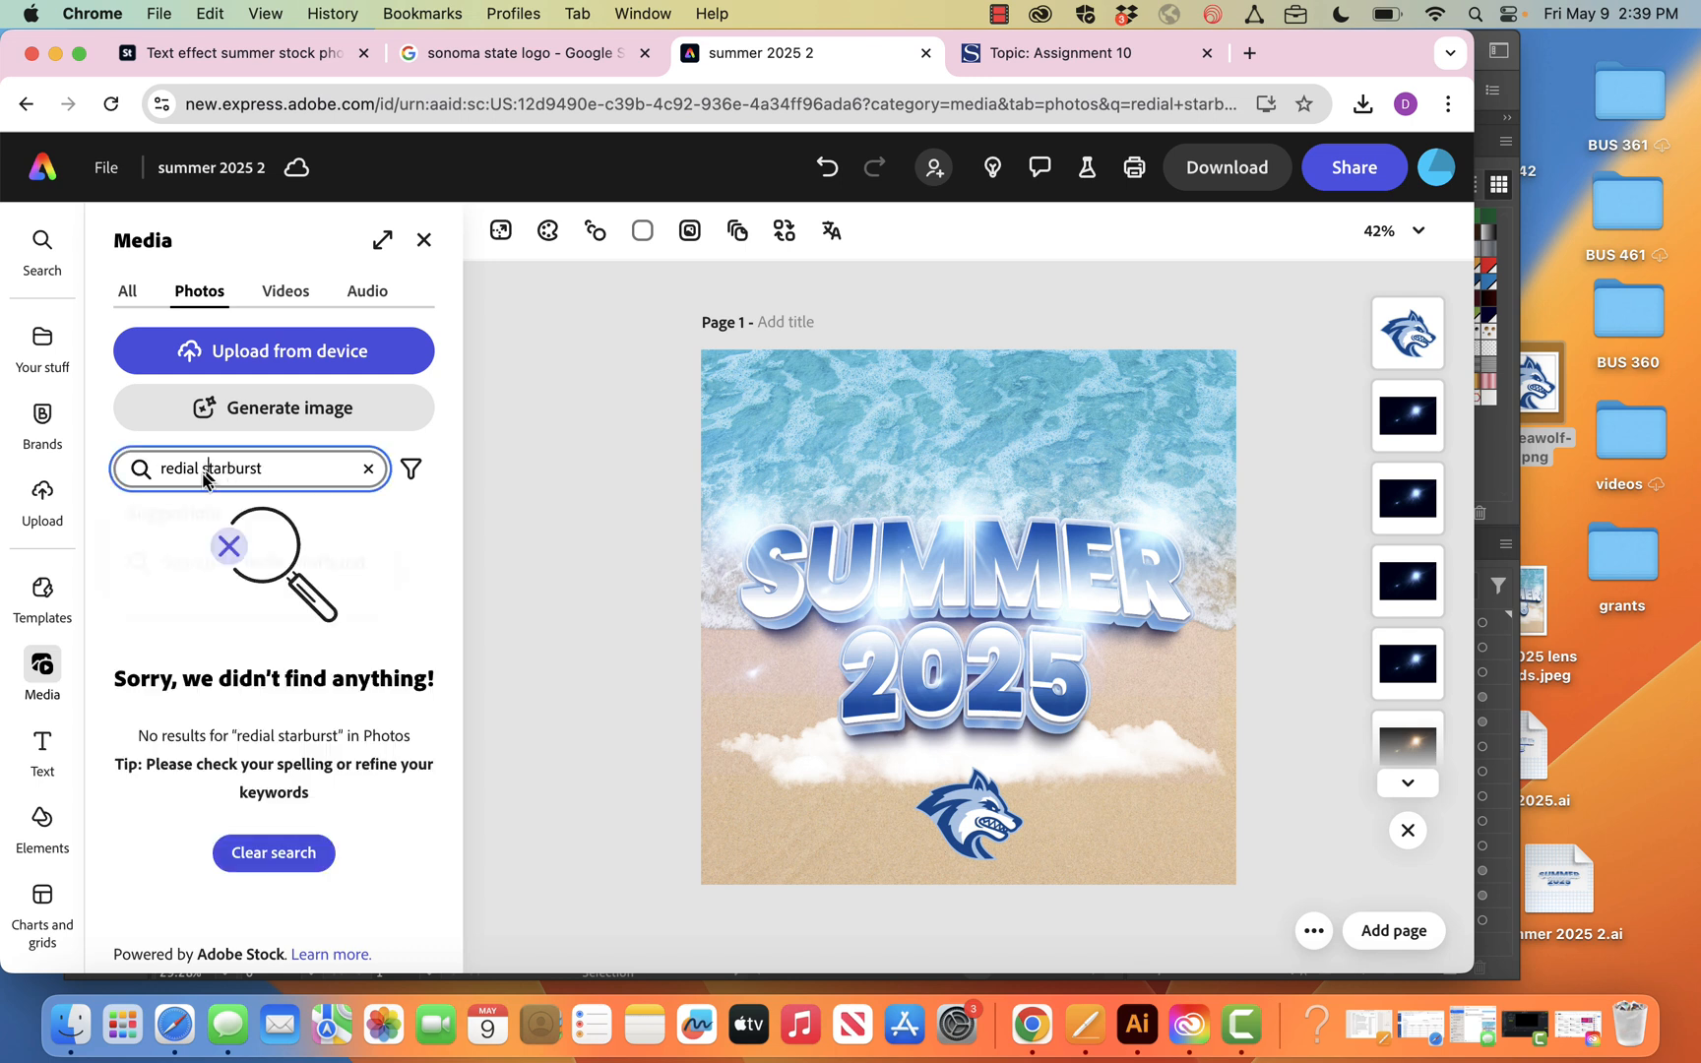
key(BackSpace)
key(BackSpace)
key(BackSpace)
key(BackSpace)
key(BackSpace)
key(BackSpace)
key(BackSpace)
key(BackSpace)
key(Return)
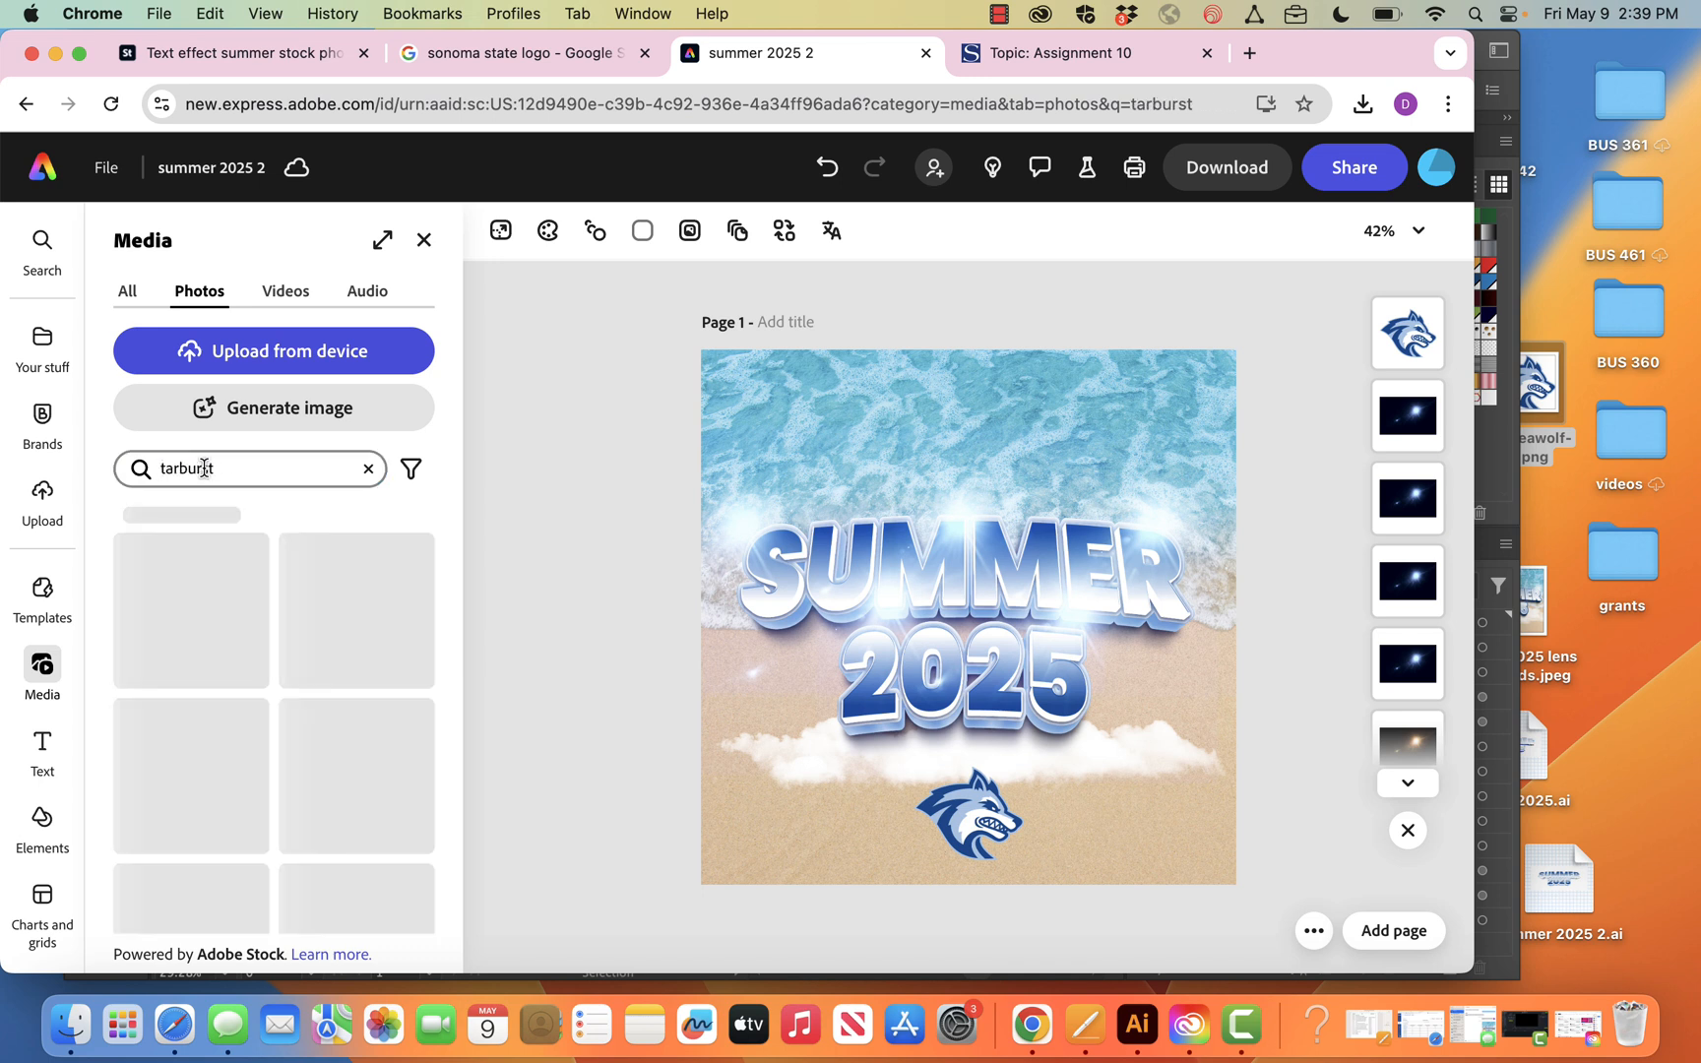
click(204, 468)
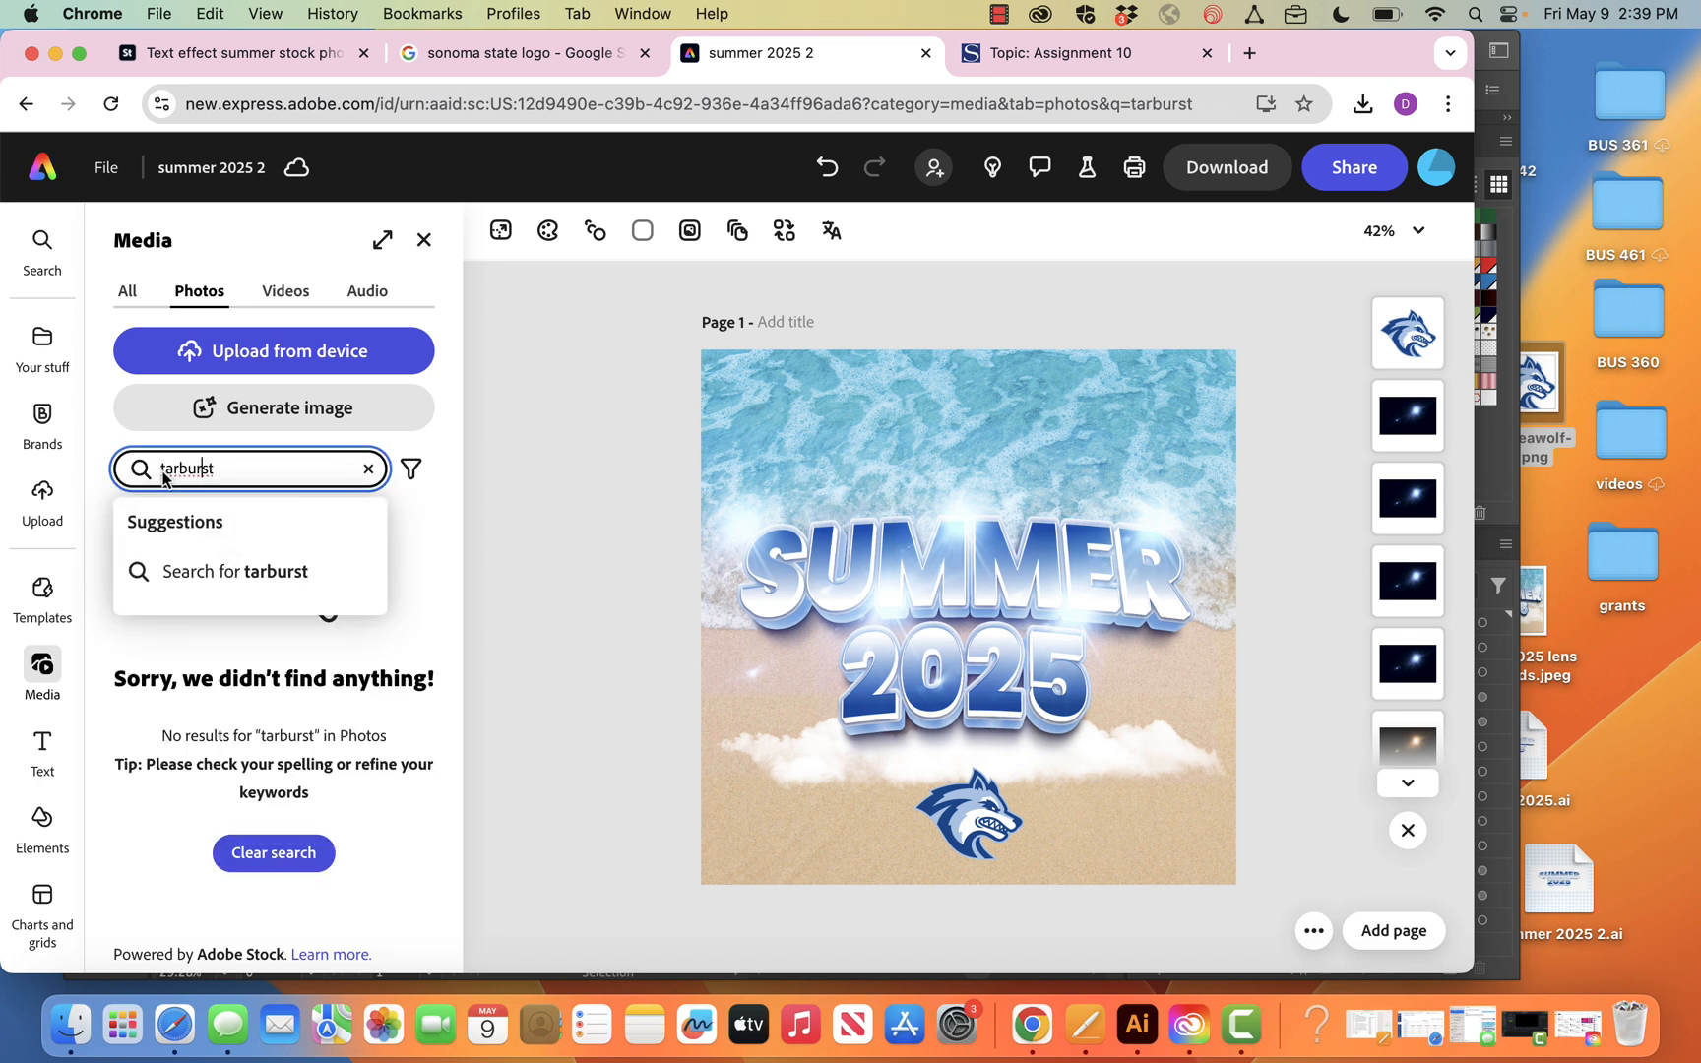
click(163, 470)
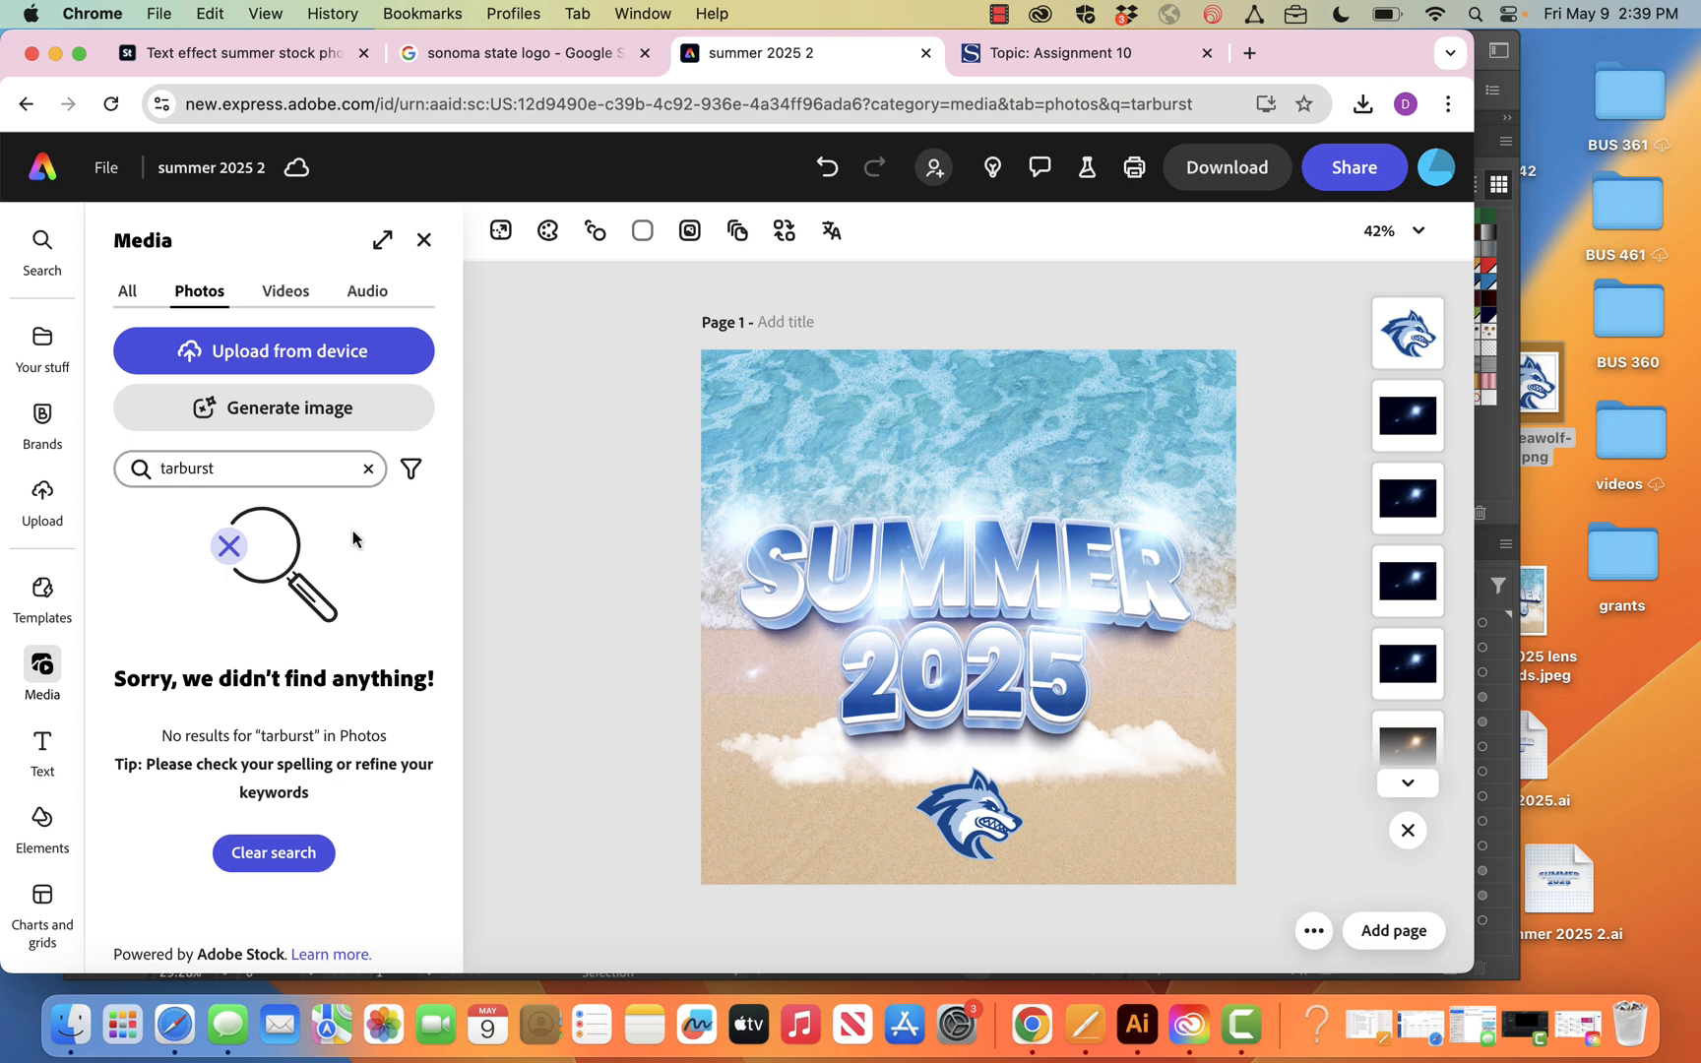
click(162, 470)
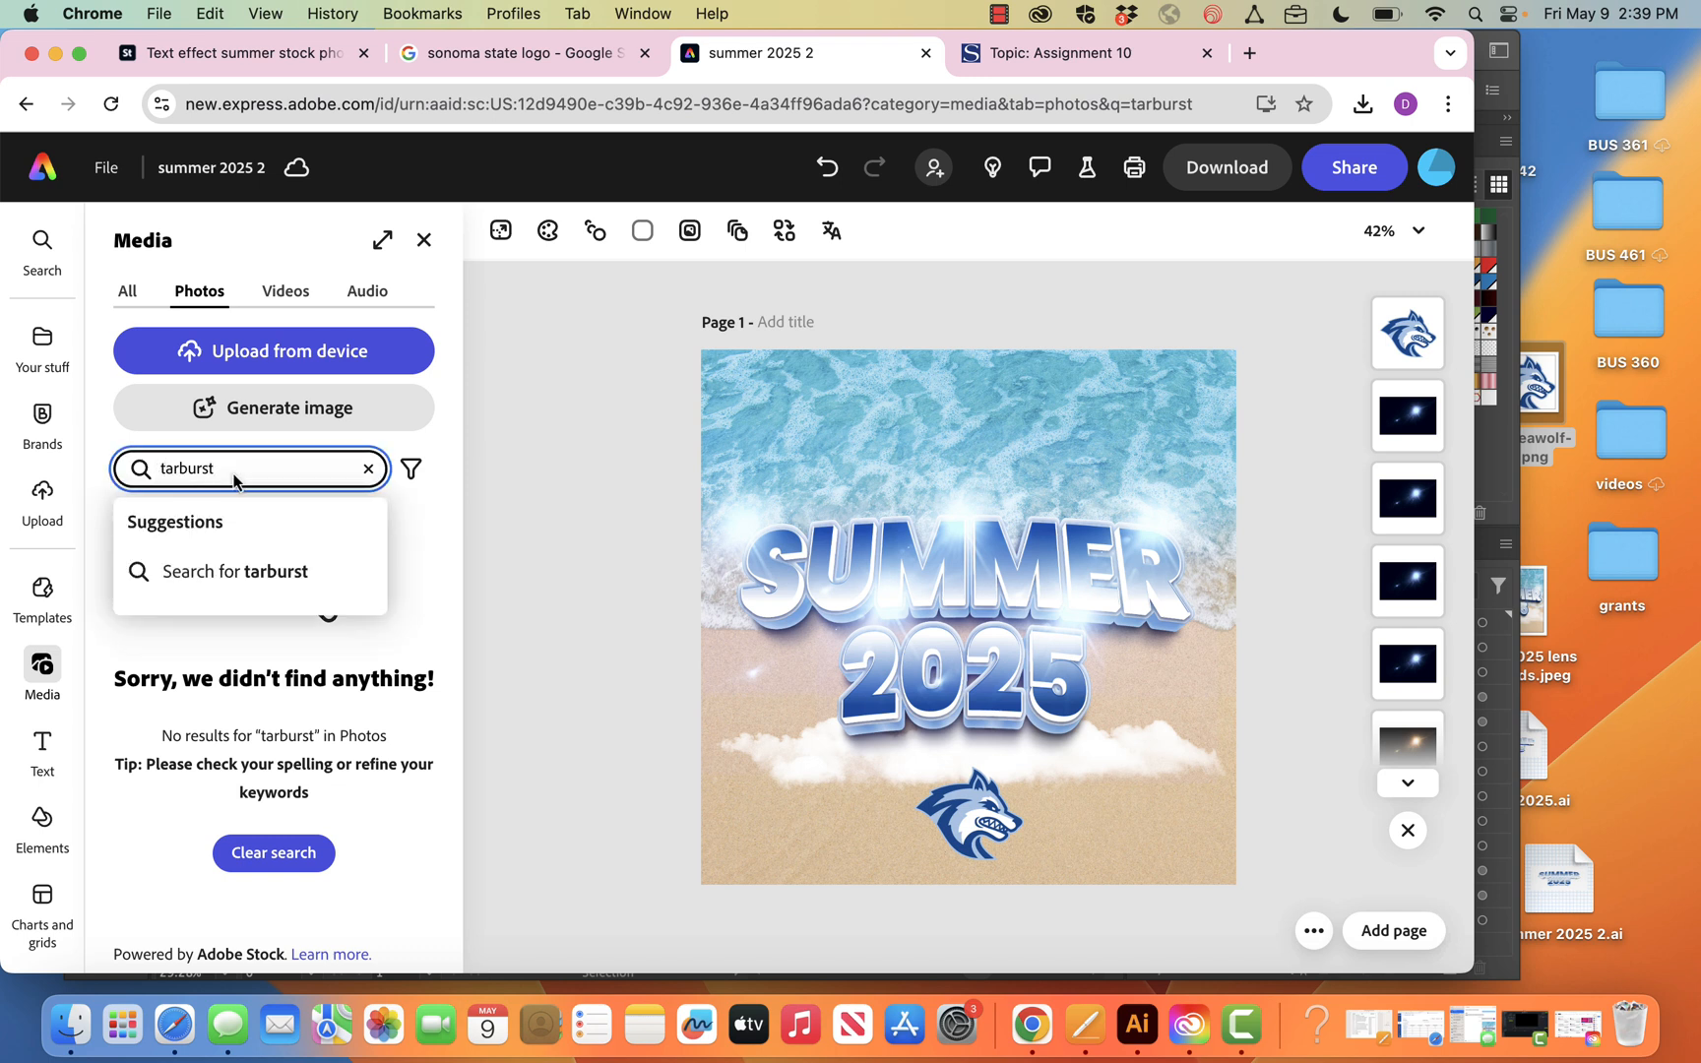
text(s)
key(Return)
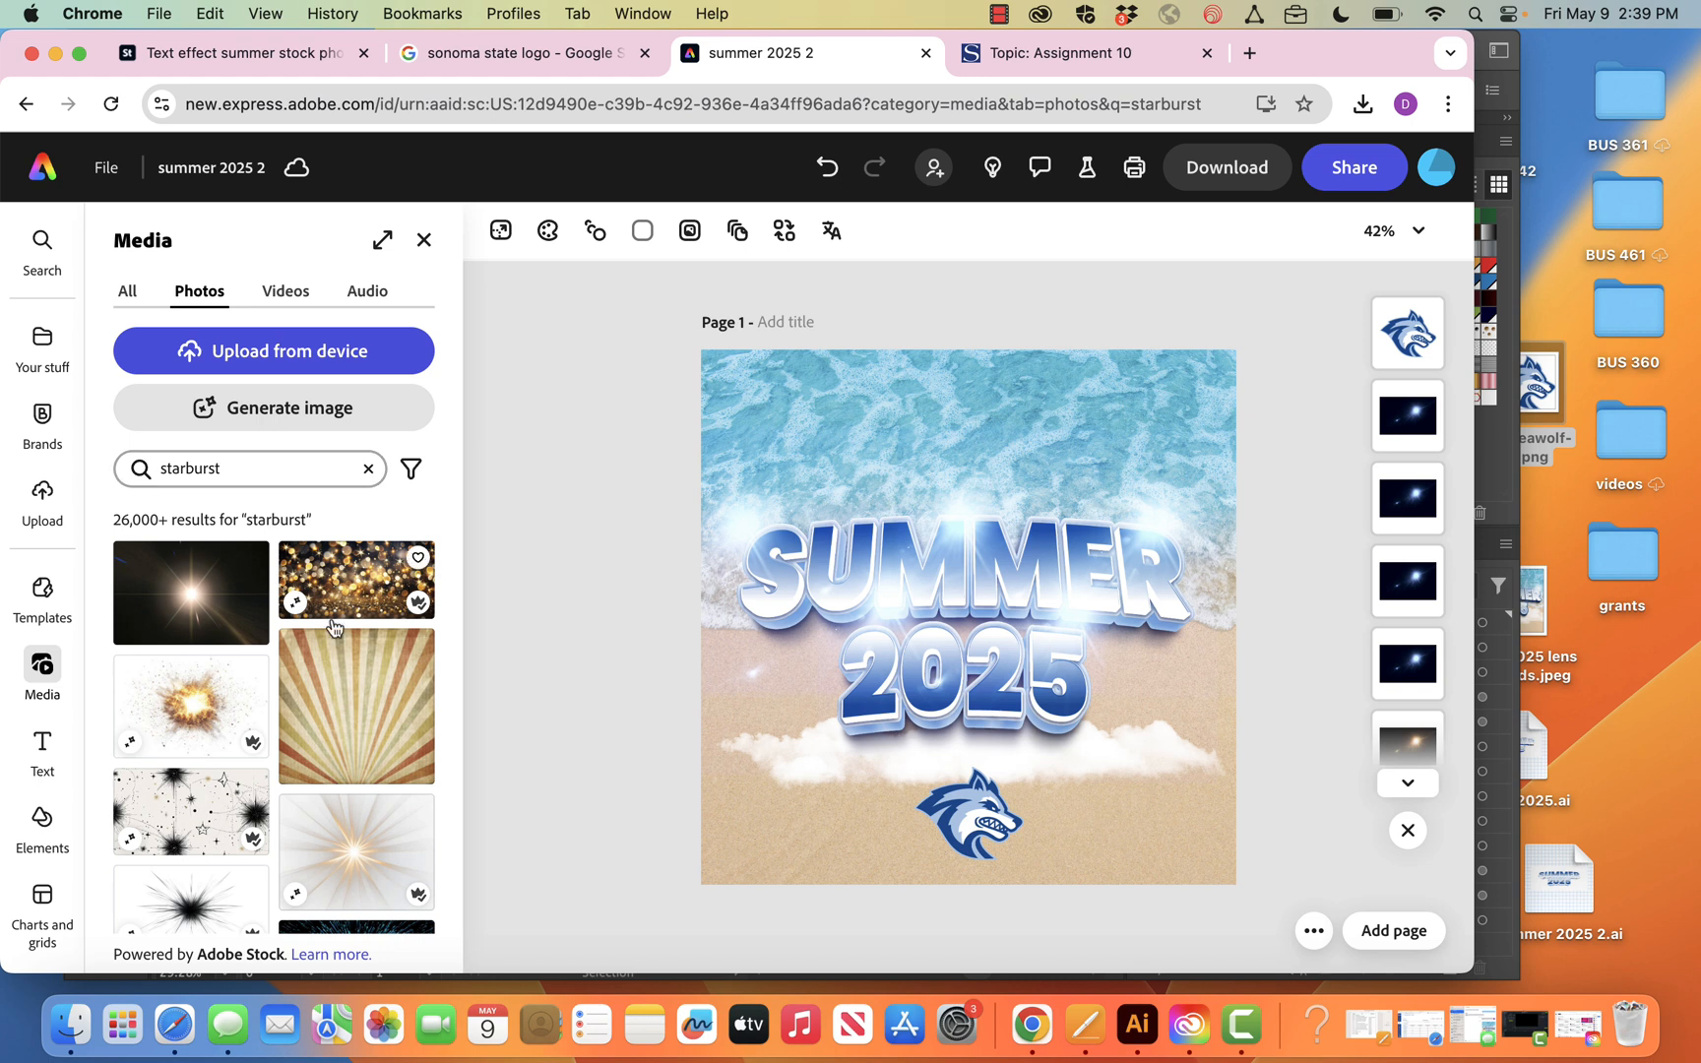
Replace the topmost lens flare with the dark gold radial-rays photo and enlarge it to cover the whole canvas
scroll(323, 790, down, 5)
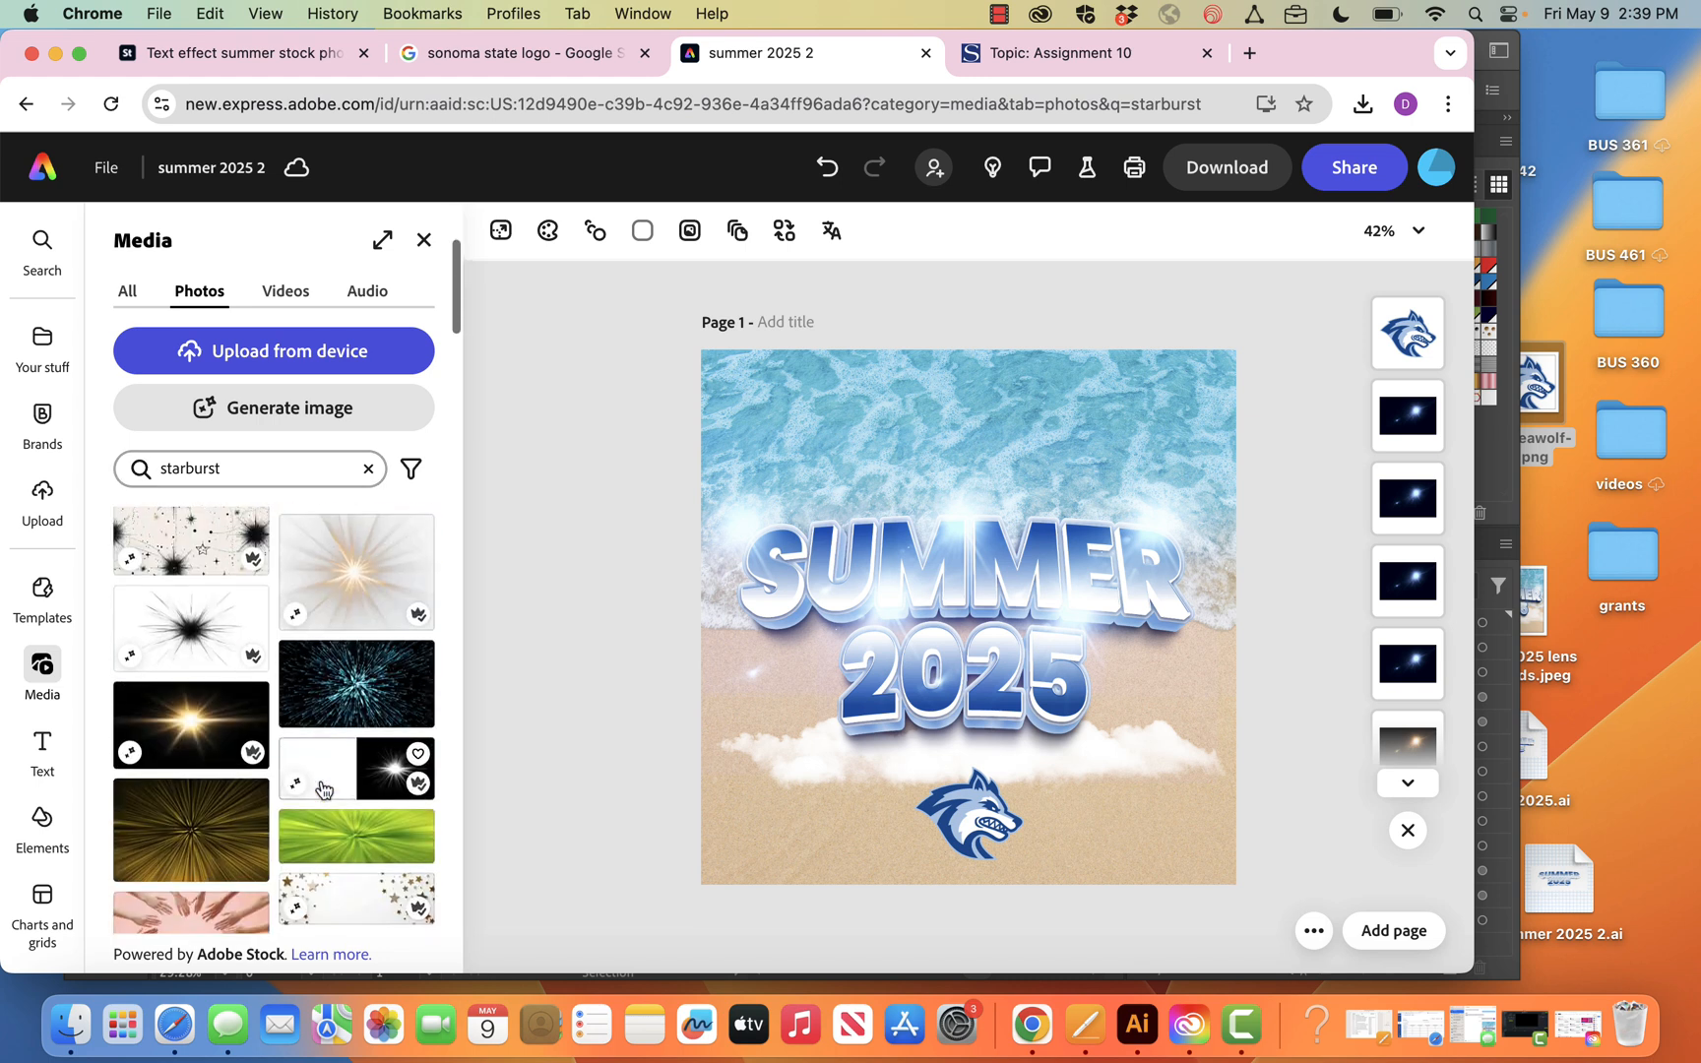
scroll(323, 790, down, 3)
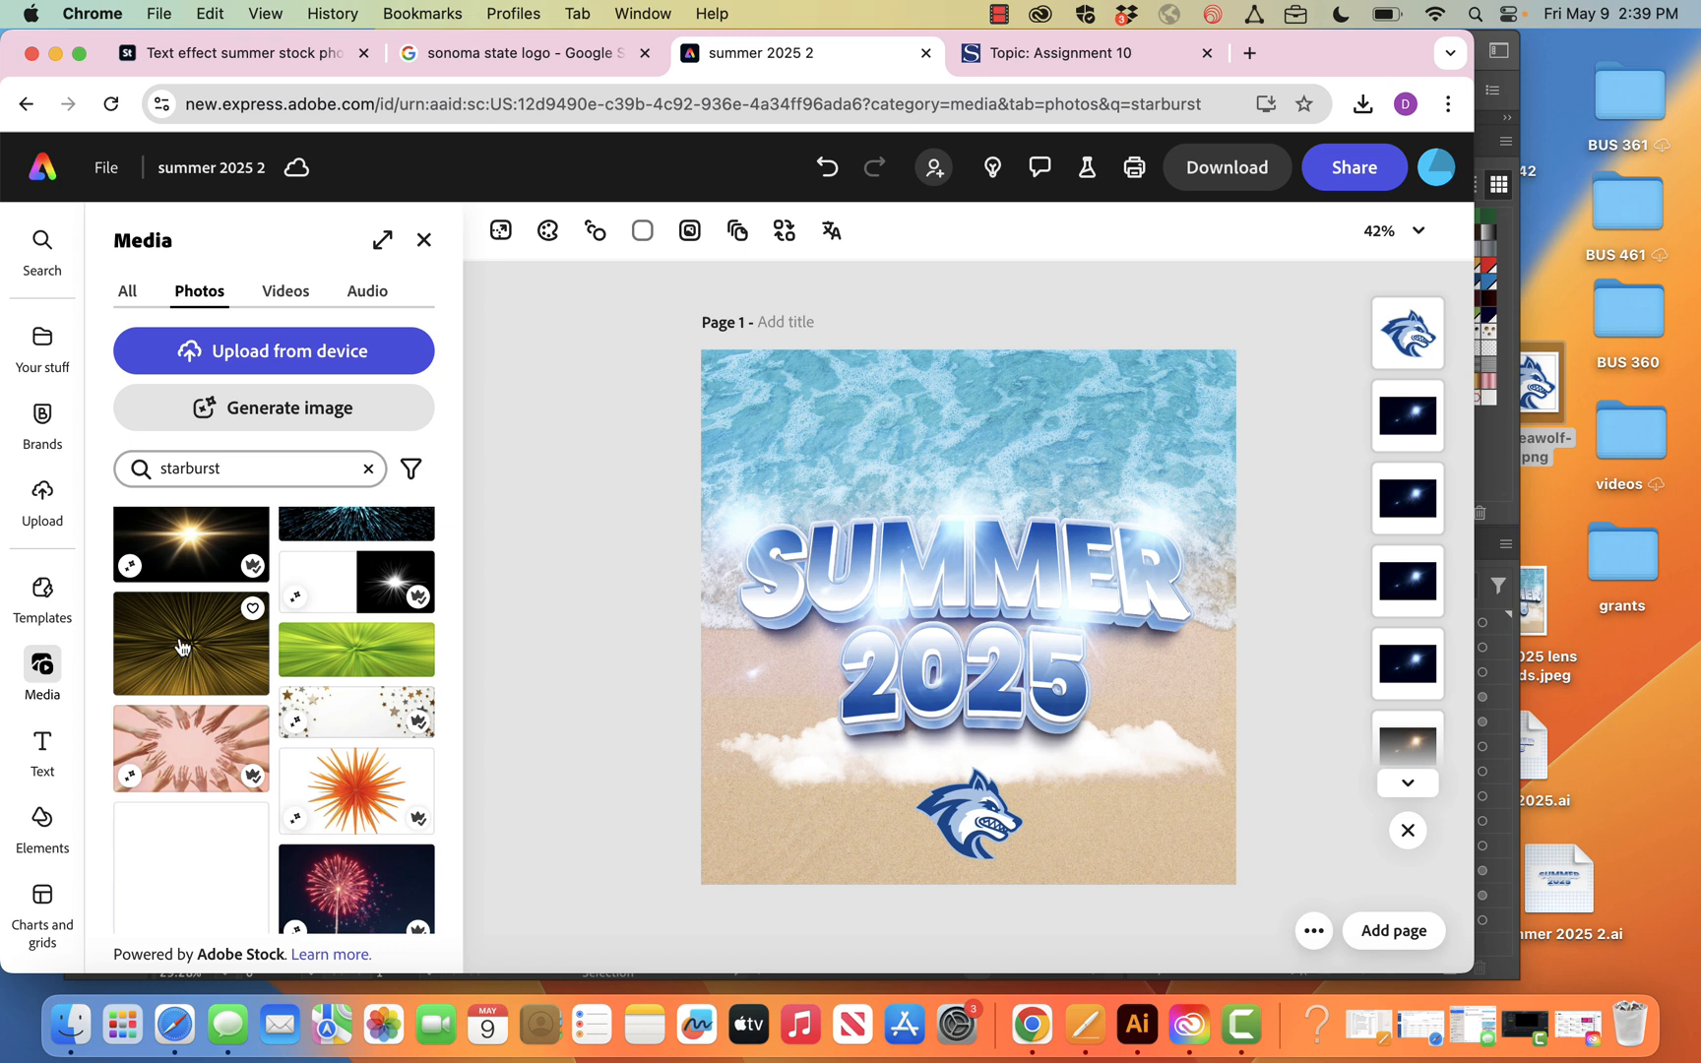
drag(177, 645, 939, 585)
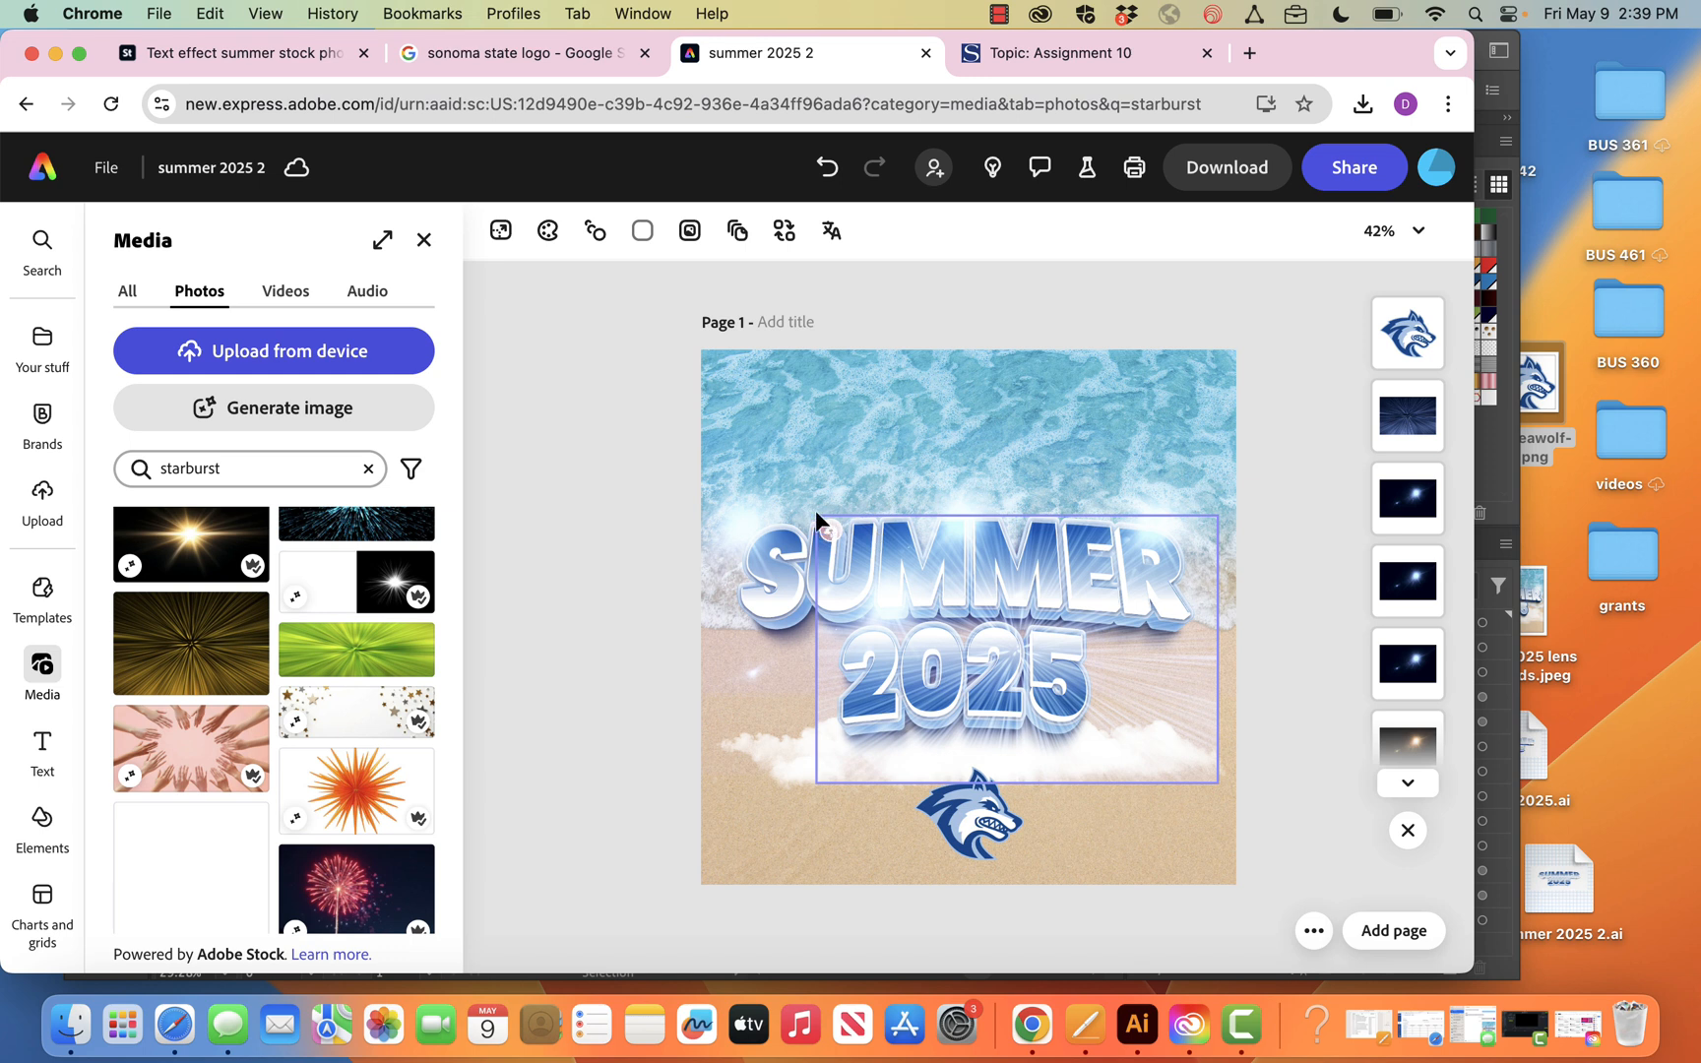
click(1400, 405)
drag(1093, 585, 1046, 564)
drag(768, 489, 597, 233)
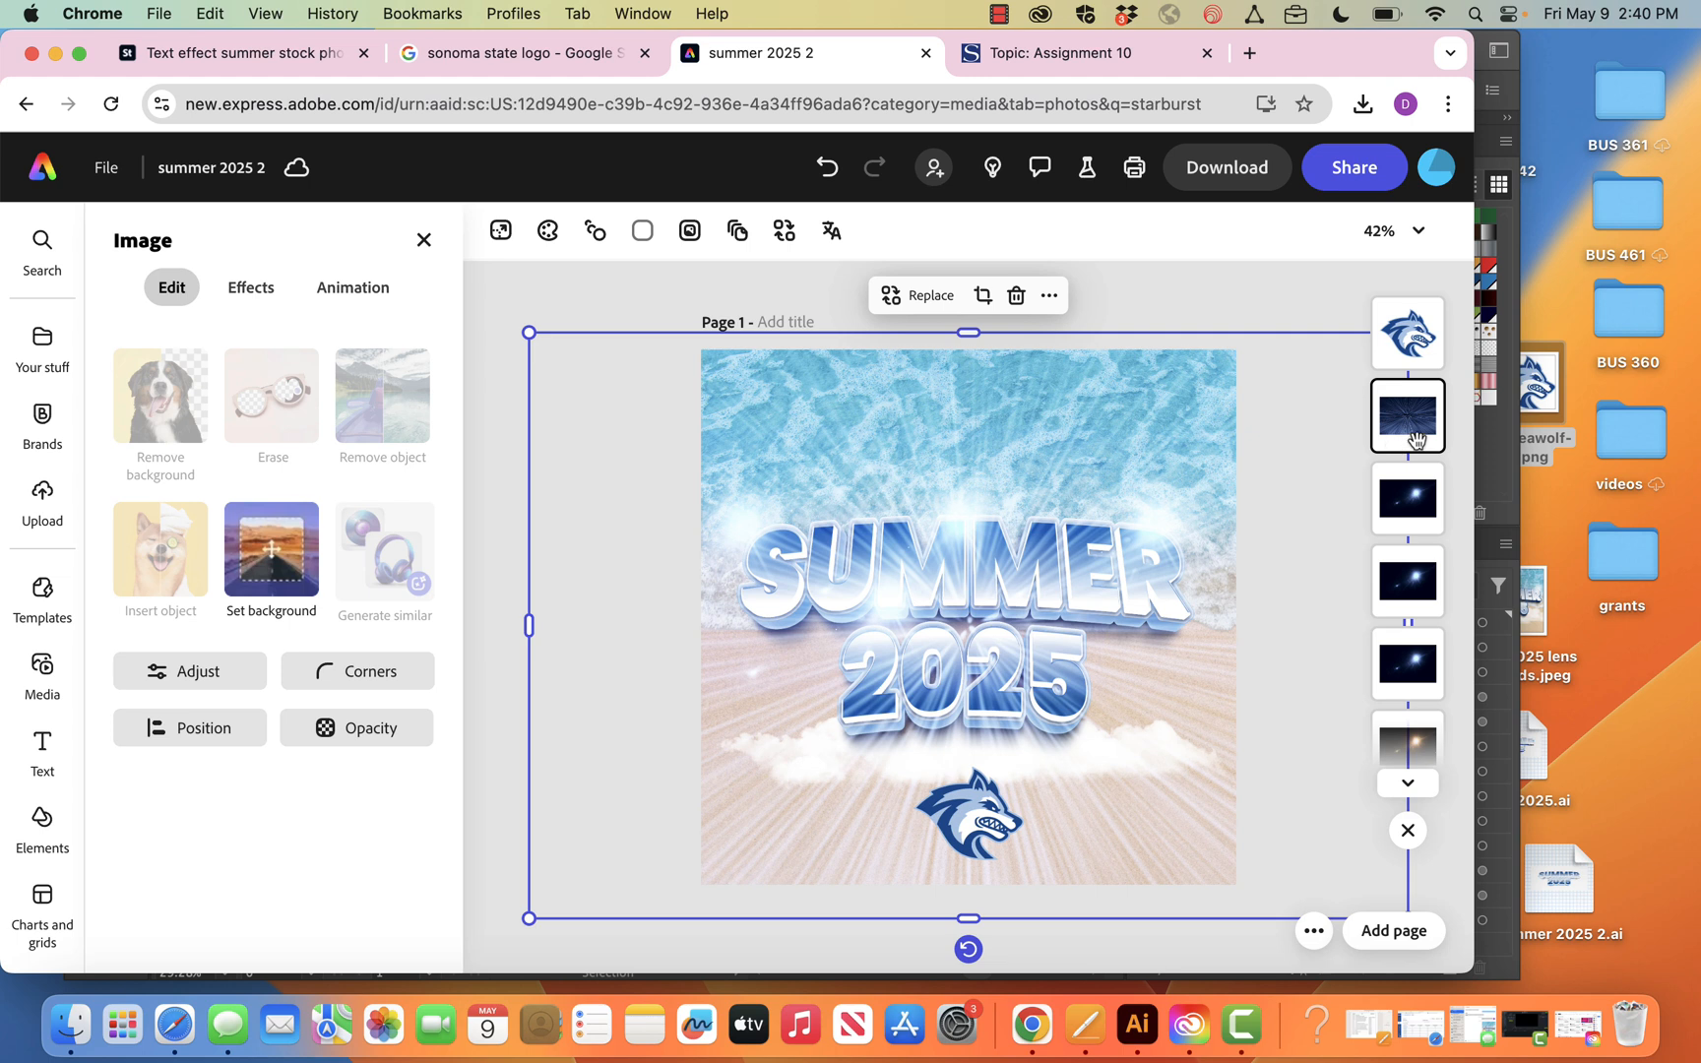
Move the radial-rays layer directly beneath the SUMMER 2025 lettering and check its blend mode
drag(1415, 439, 1417, 667)
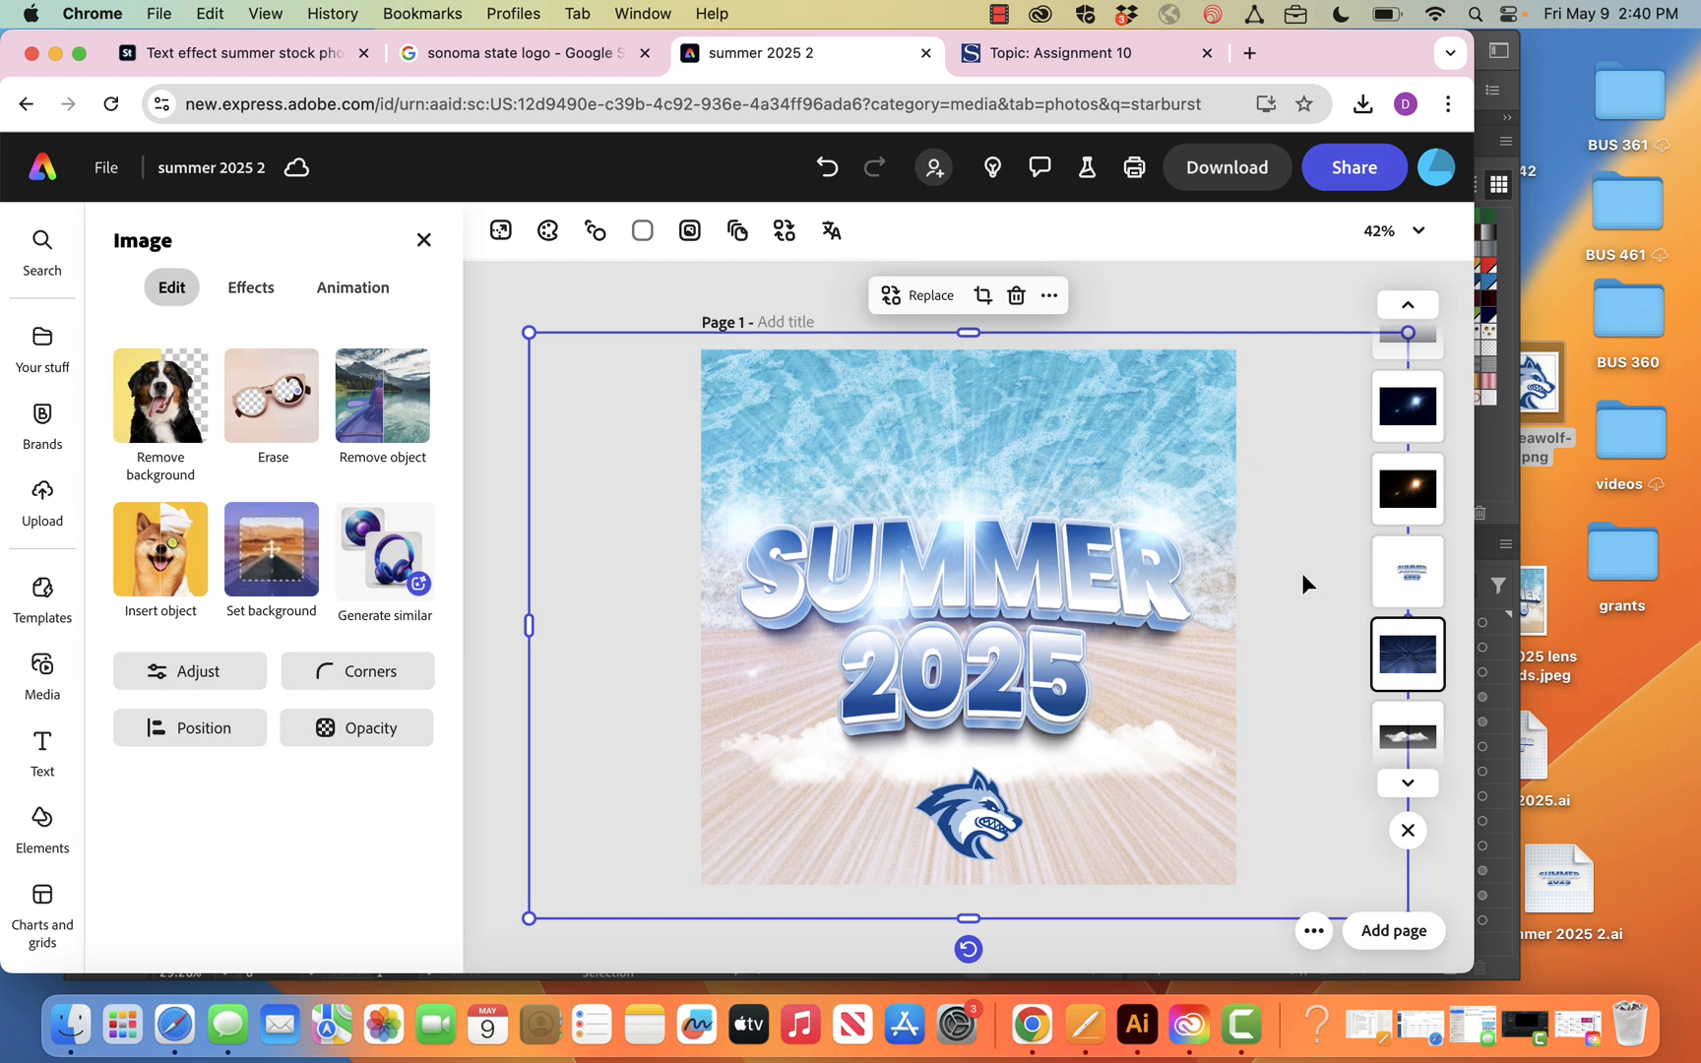
click(366, 729)
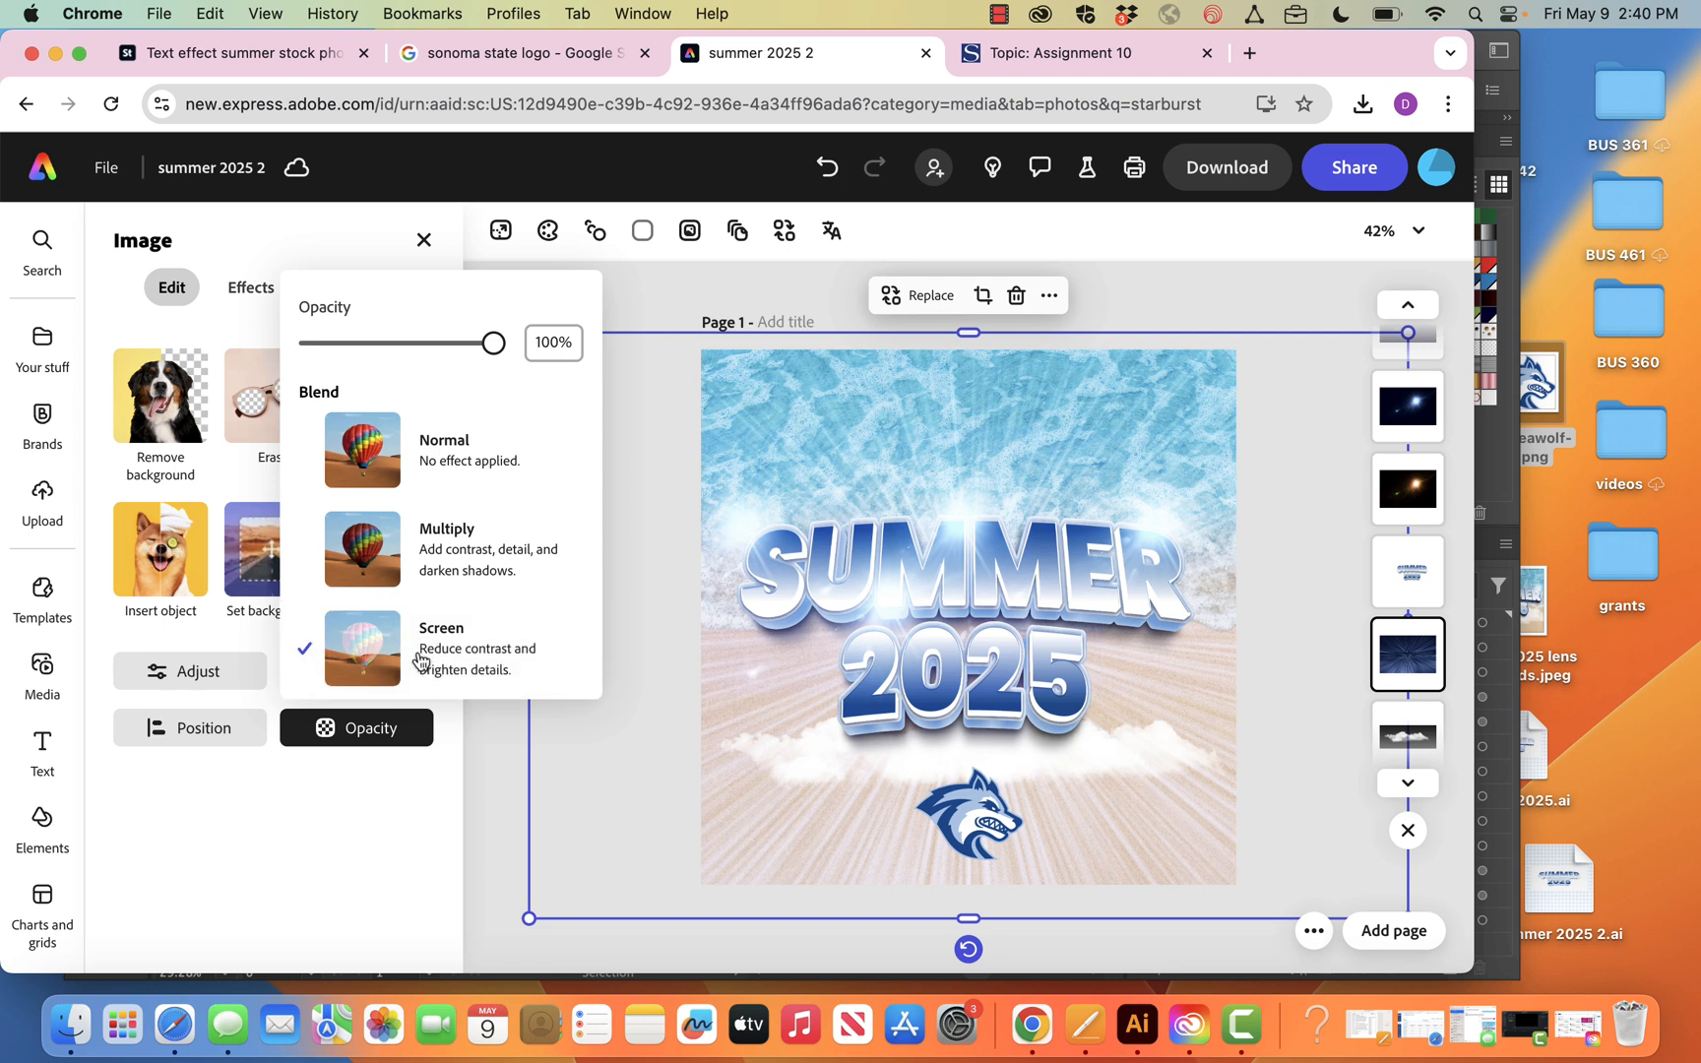
click(487, 801)
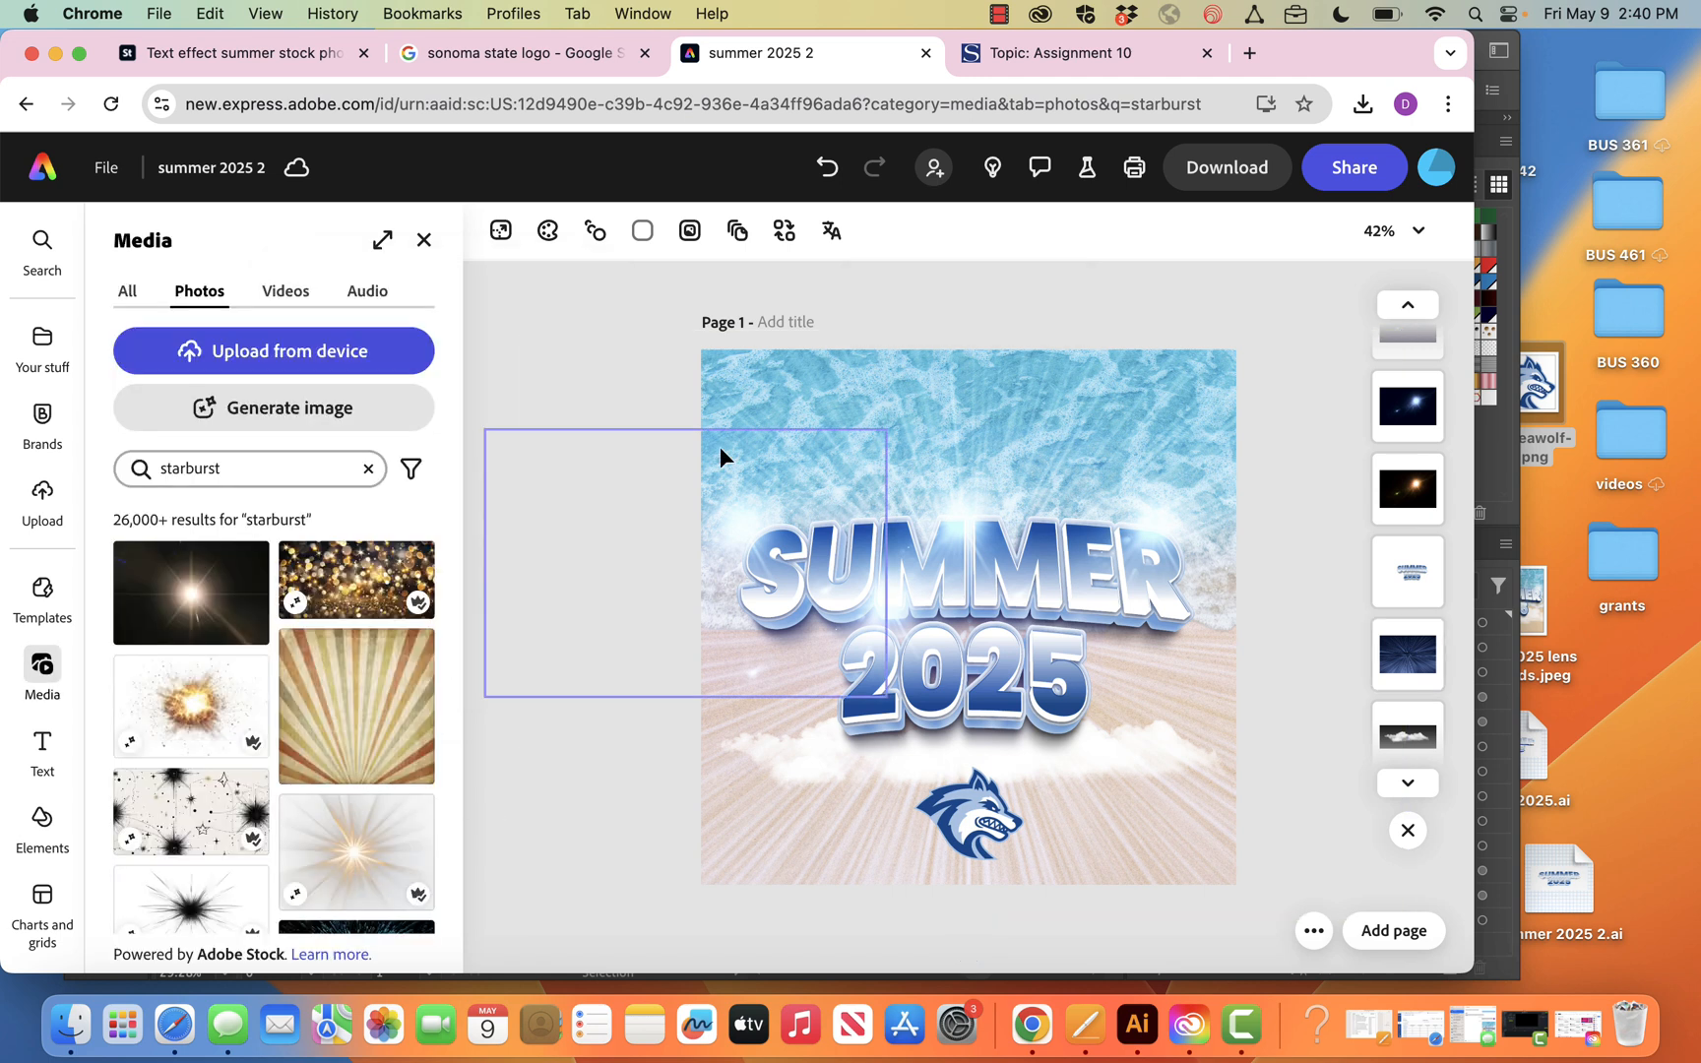
click(1262, 185)
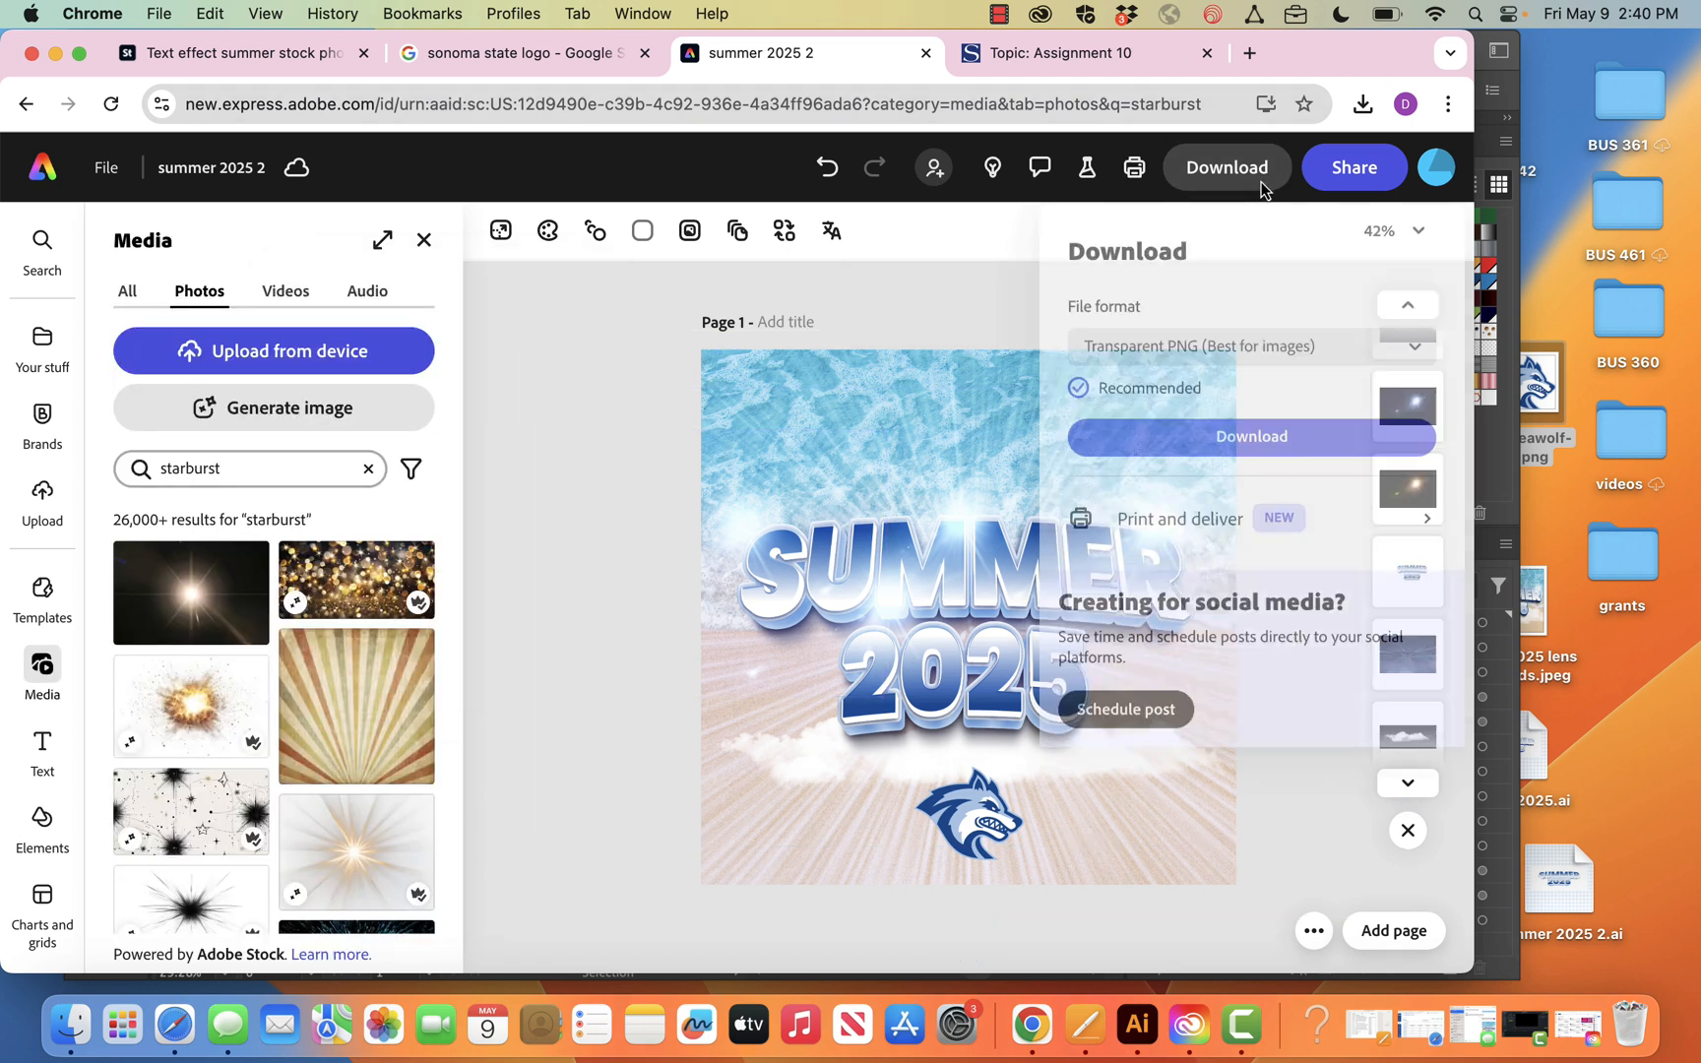
click(901, 320)
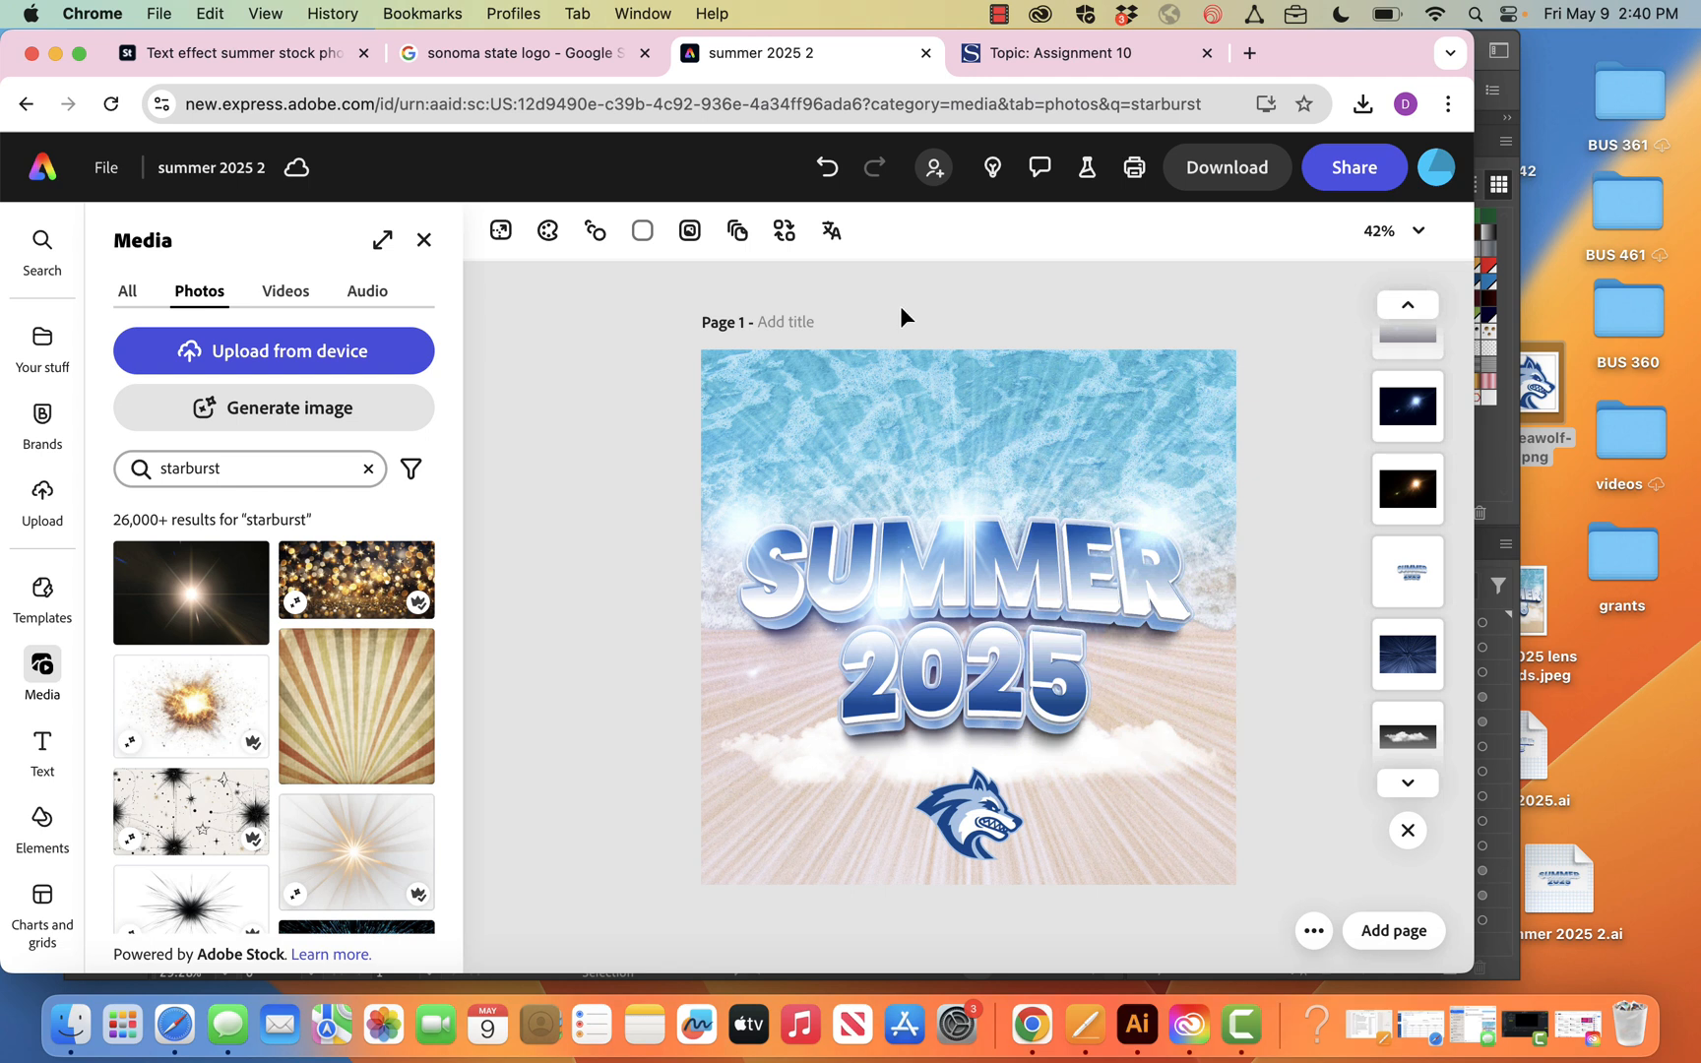
click(275, 56)
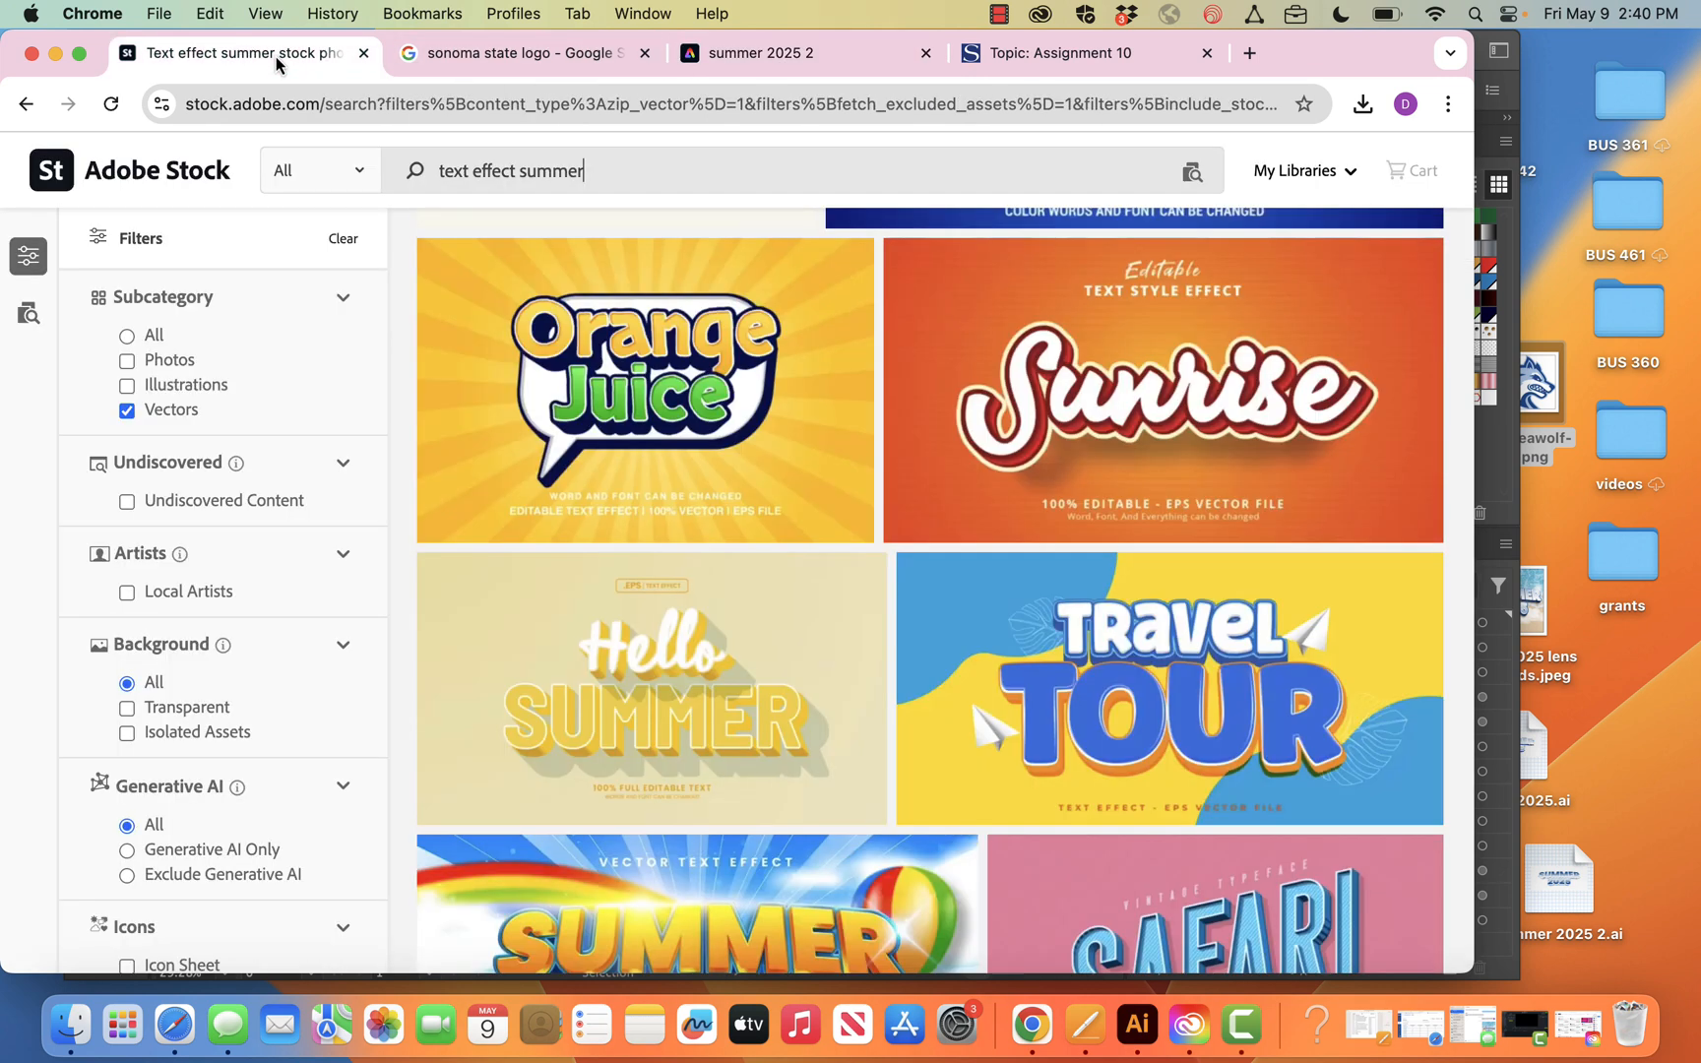
scroll(845, 866, down, 2)
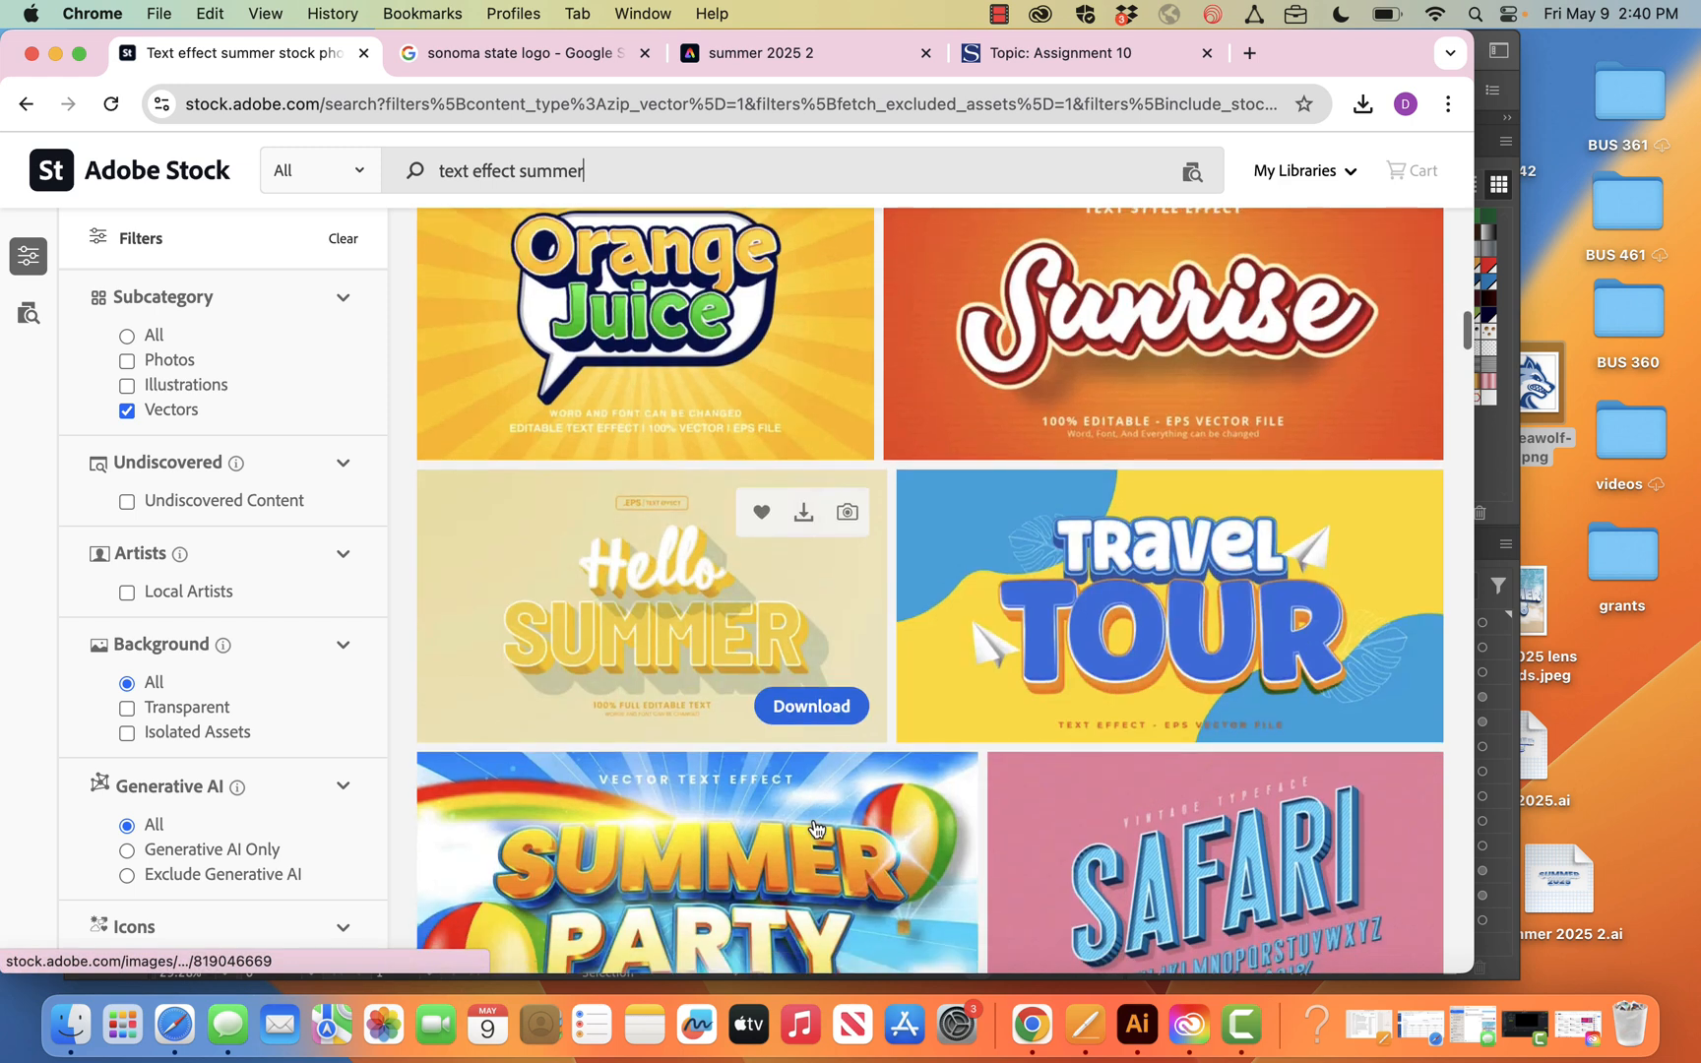
click(896, 62)
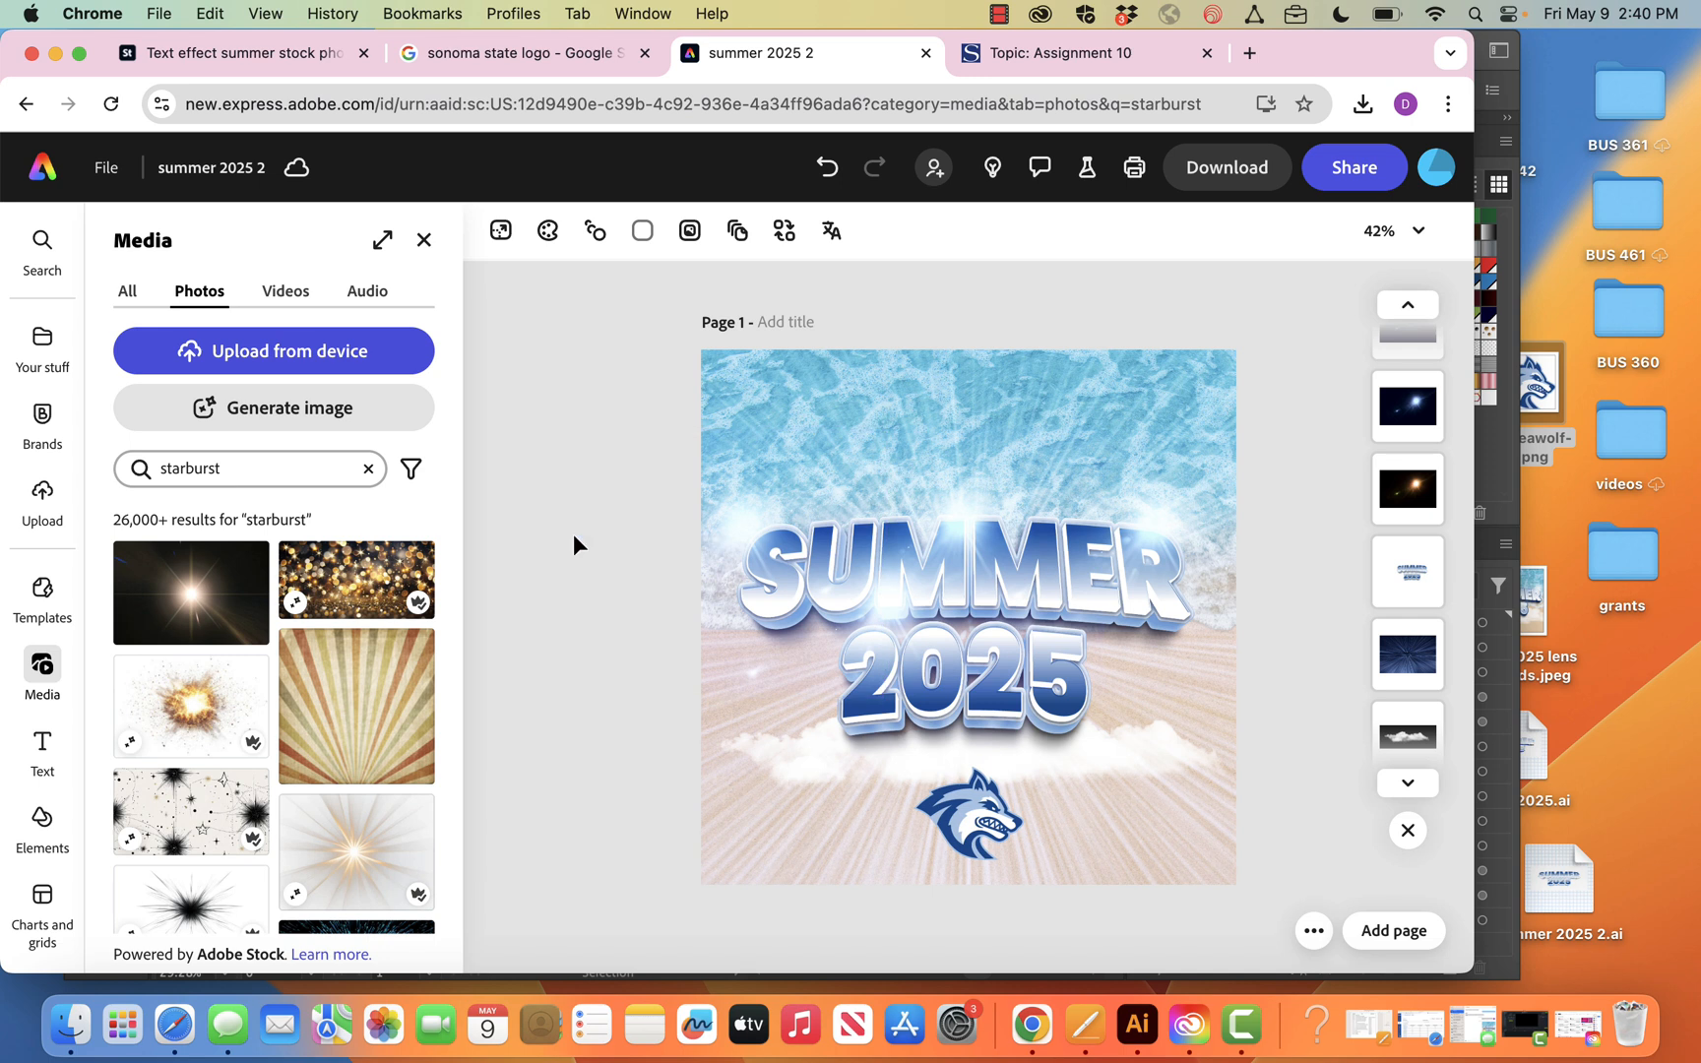